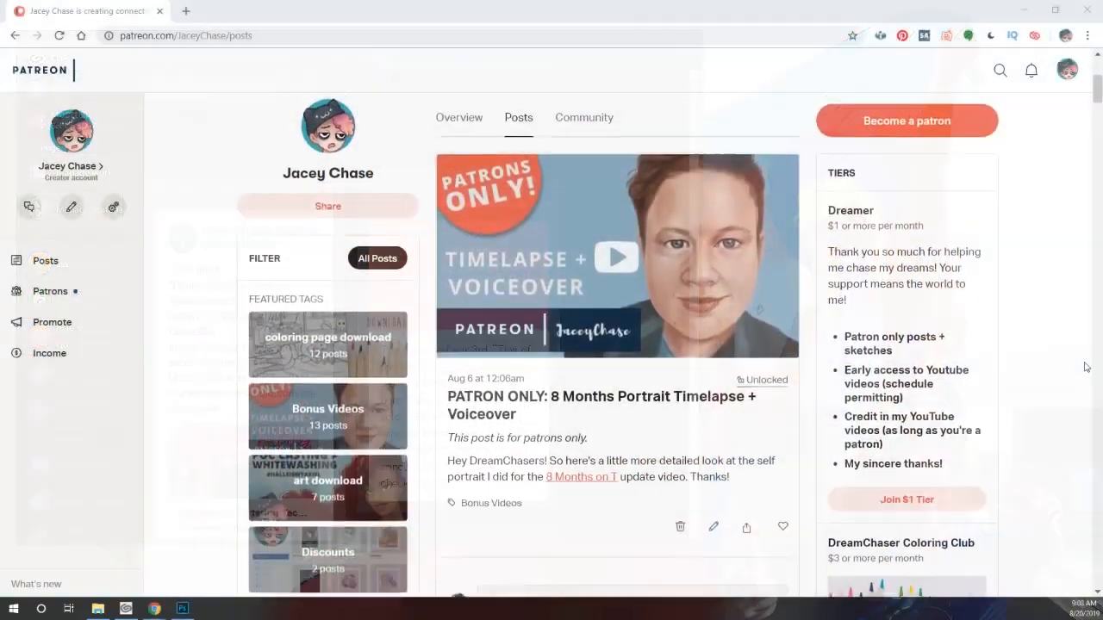
{"action": "scroll", "coordinate": [1085, 367], "scroll_direction": "down", "scroll_amount": 5}
{"action": "scroll", "coordinate": [1085, 367], "scroll_direction": "down", "scroll_amount": 9}
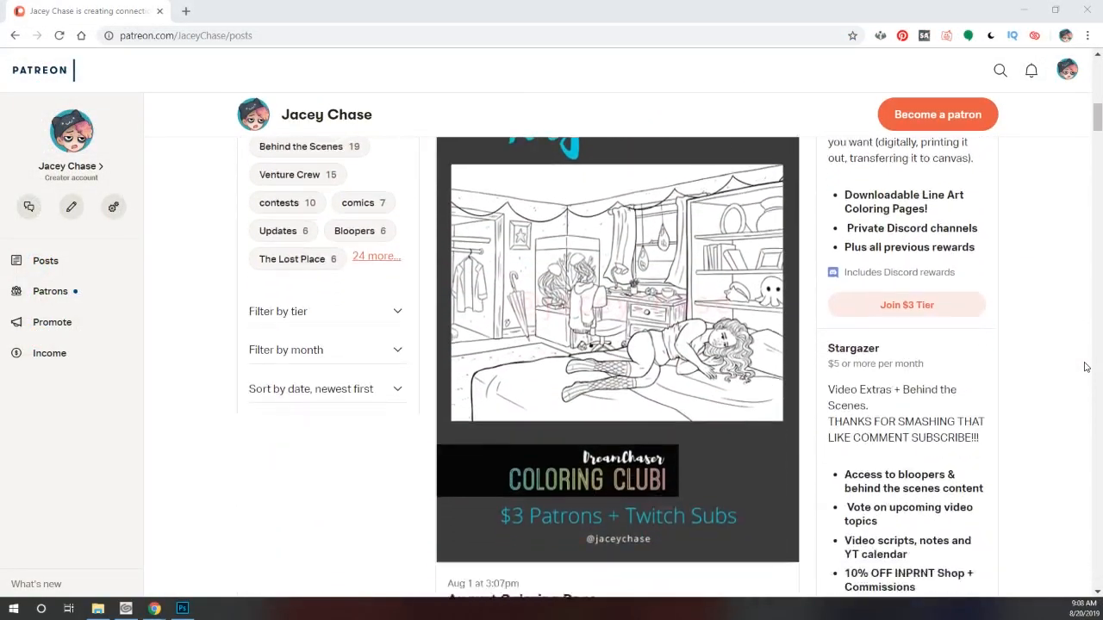
{"action": "scroll", "coordinate": [1086, 367], "scroll_direction": "down", "scroll_amount": 3}
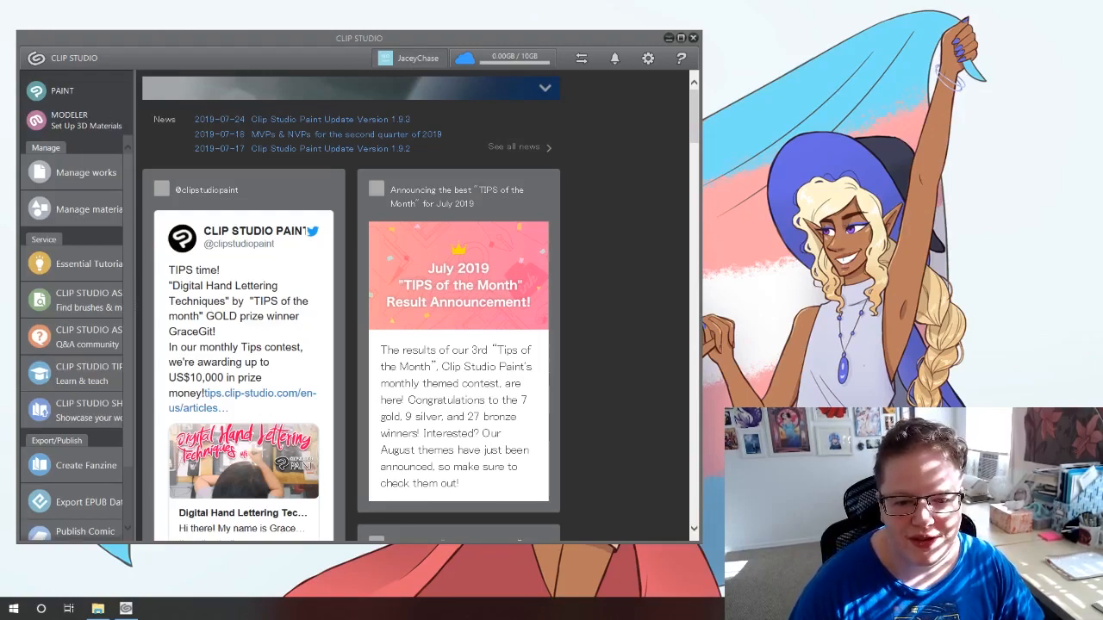
In Clip Studio Paint, lower the mermaid sketch layer's opacity to 21% and start a refined face line on a new layer
{"action": "left_click", "coordinate": [69, 91]}
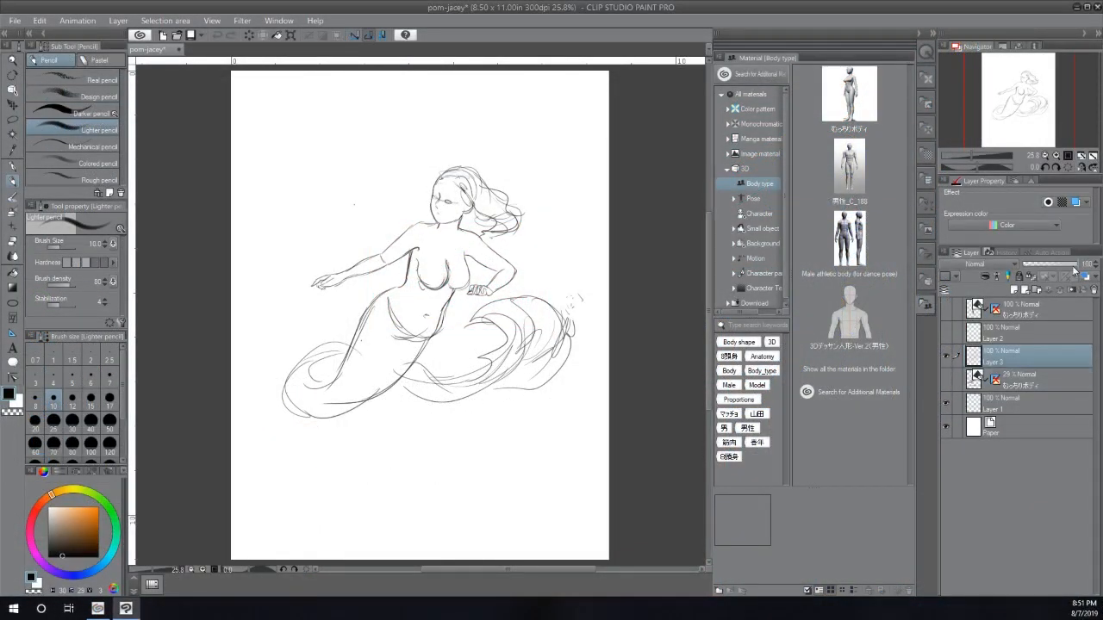
{"action": "left_click", "coordinate": [1033, 263]}
{"action": "left_click", "coordinate": [13, 59]}
{"action": "left_click_drag", "start_coordinate": [309, 128], "coordinate": [523, 311]}
{"action": "key", "text": "p"}
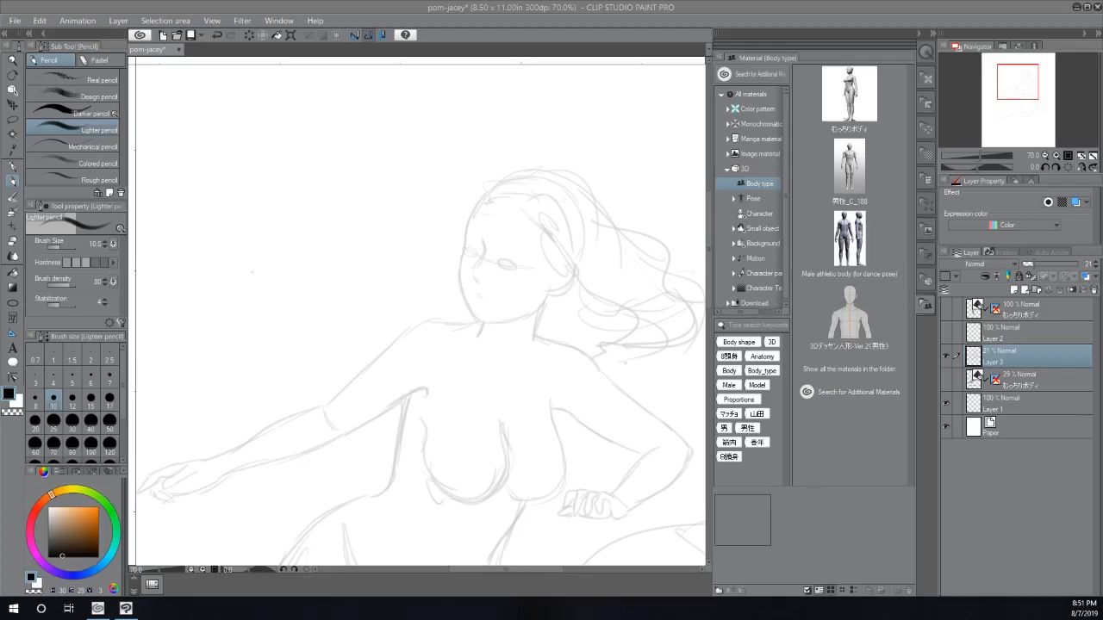
{"action": "key", "text": "ctrl+shift+n"}
{"action": "left_click_drag", "start_coordinate": [479, 203], "coordinate": [463, 252]}
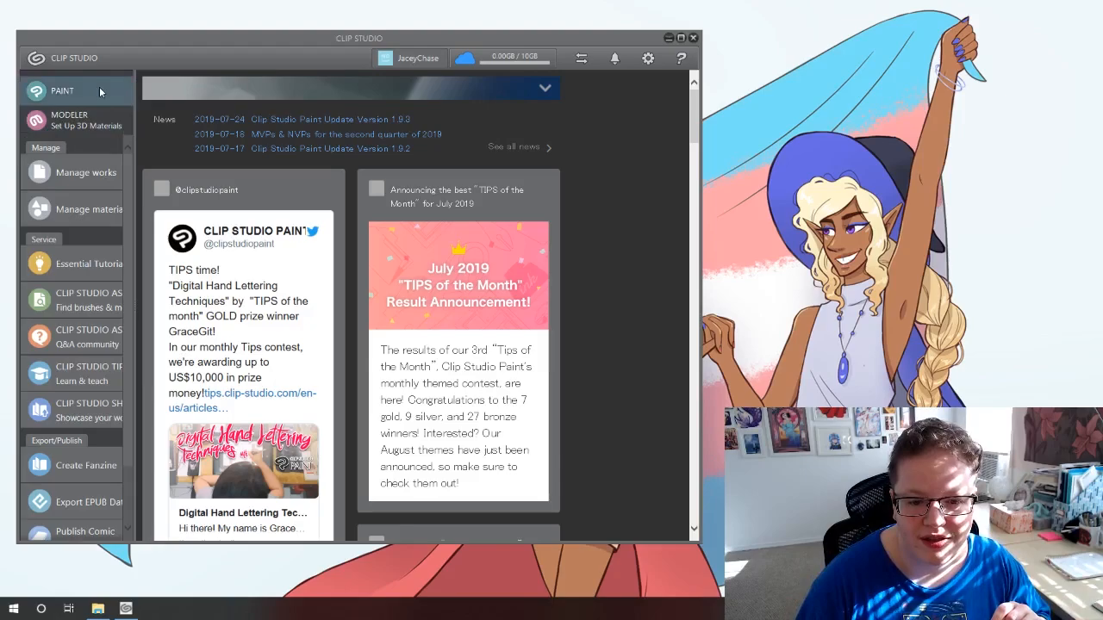
Launch Clip Studio Paint from the Clip Studio launcher, and undock and close the Material [Pose] palette
{"action": "mouse_move", "coordinate": [496, 39]}
{"action": "left_mouse_down"}
{"action": "mouse_move", "coordinate": [541, 21]}
{"action": "mouse_move", "coordinate": [512, 30]}
{"action": "left_mouse_up"}
{"action": "left_click", "coordinate": [78, 82]}
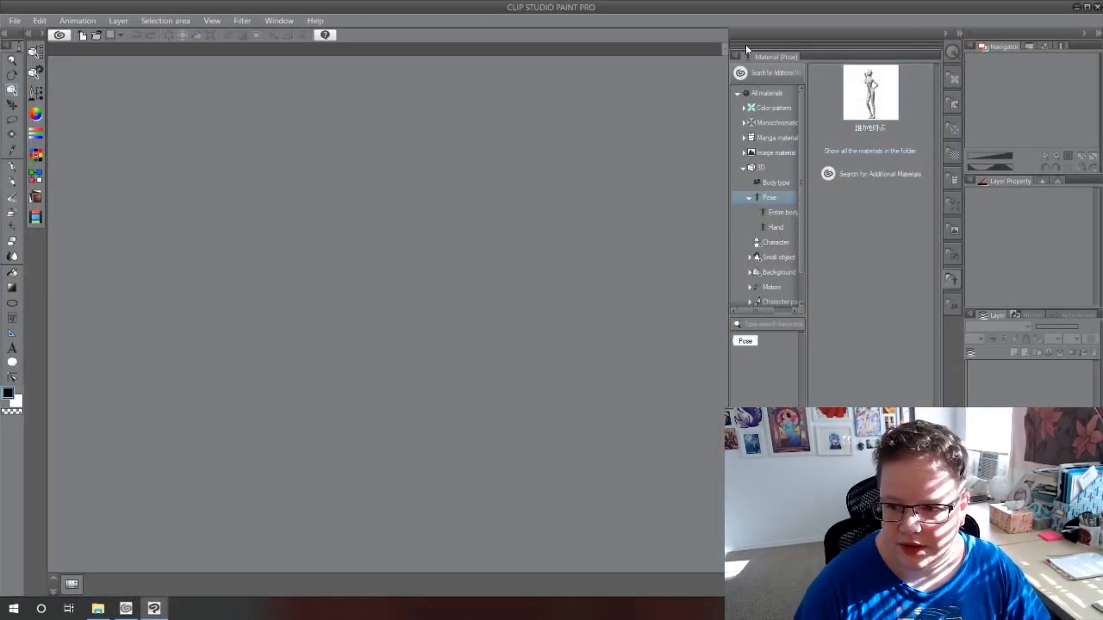
{"action": "left_click_drag", "start_coordinate": [764, 60], "coordinate": [629, 93]}
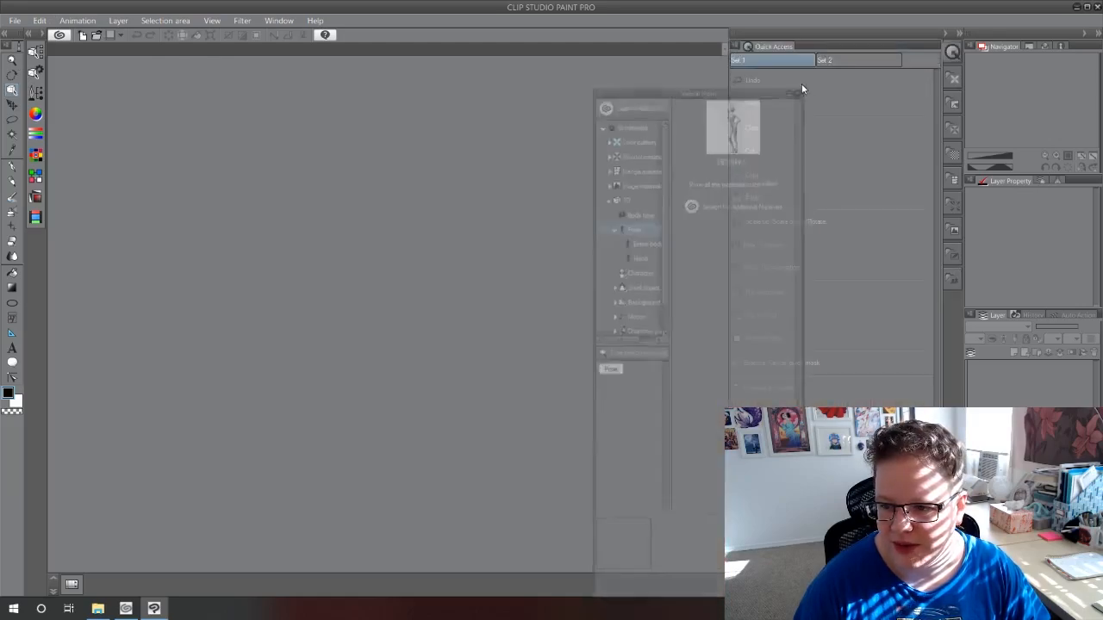
{"action": "left_click", "coordinate": [800, 90]}
Create a new illustration canvas 8.50 by 11.00 inches at 300 dpi in color with white paper
{"action": "left_click", "coordinate": [15, 20]}
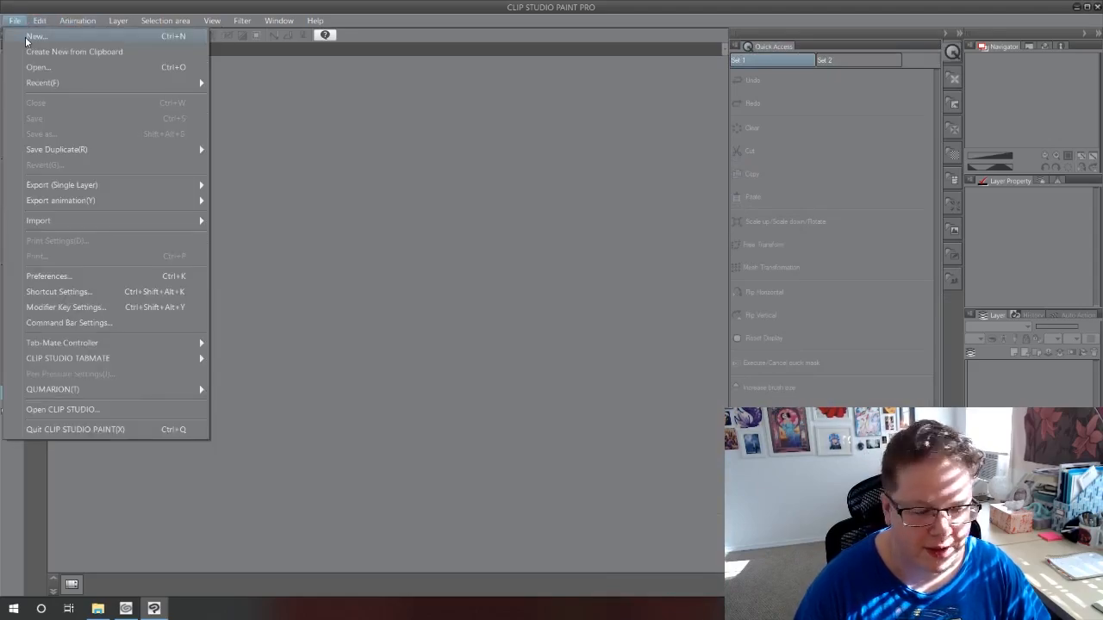
{"action": "left_click", "coordinate": [35, 36]}
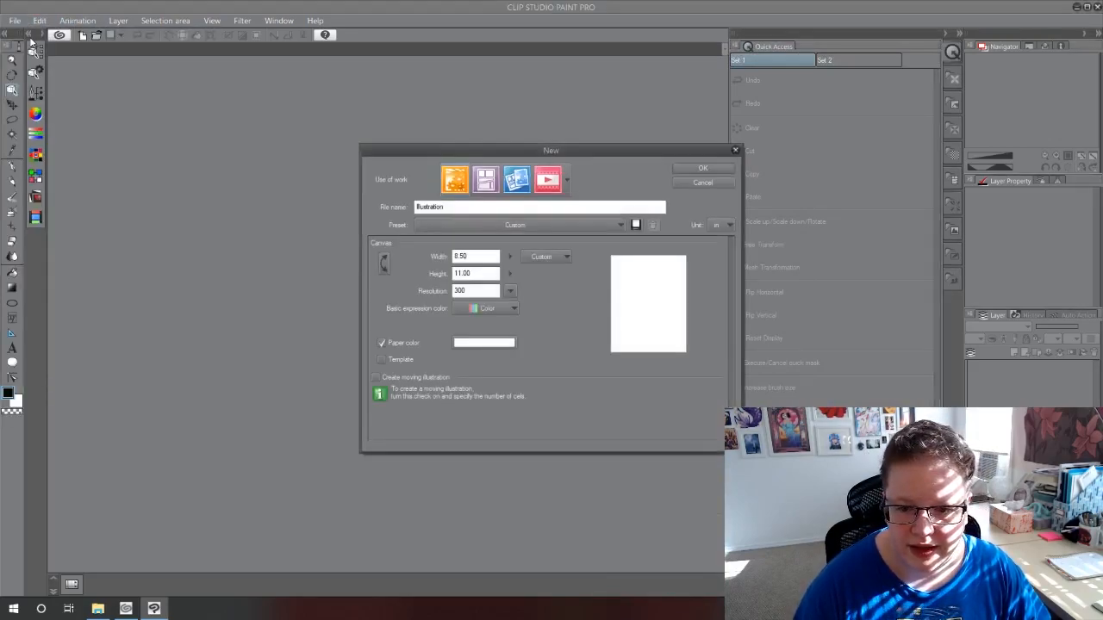
{"action": "left_click_drag", "start_coordinate": [452, 151], "coordinate": [254, 115]}
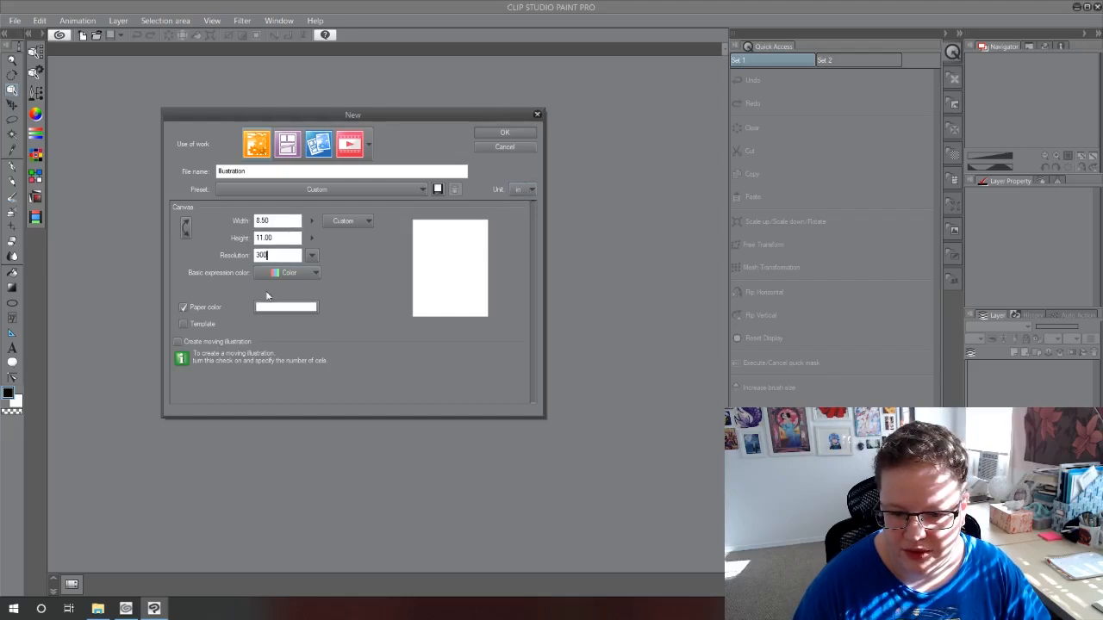
{"action": "left_click", "coordinate": [505, 132]}
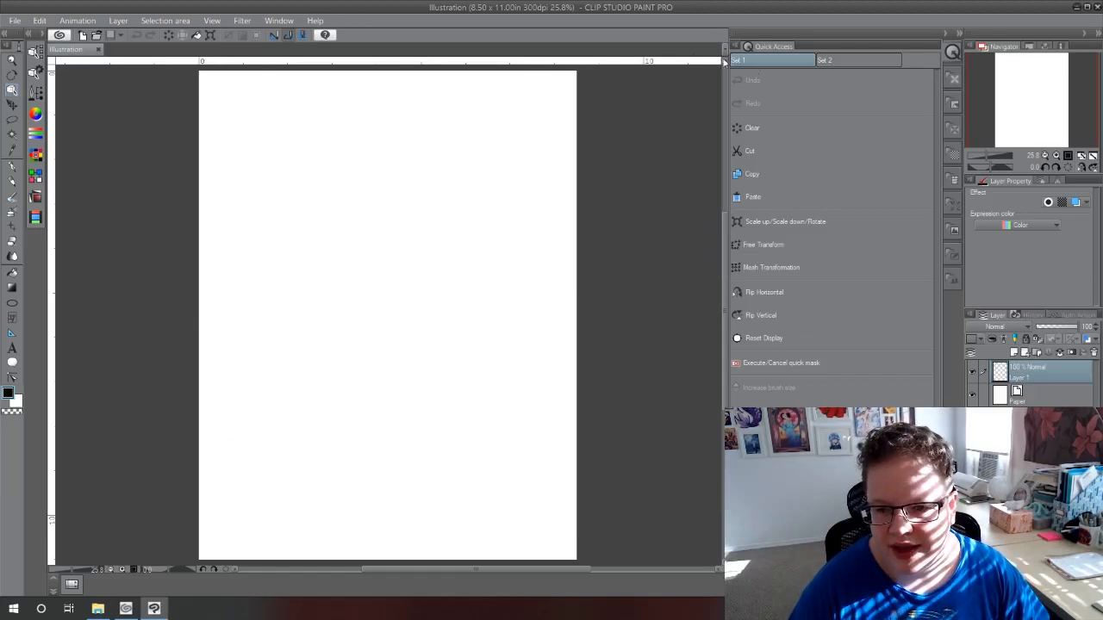
Show the Body type materials and place the default male 3D drawing figure on the canvas, selecting it
{"action": "left_click", "coordinate": [279, 22]}
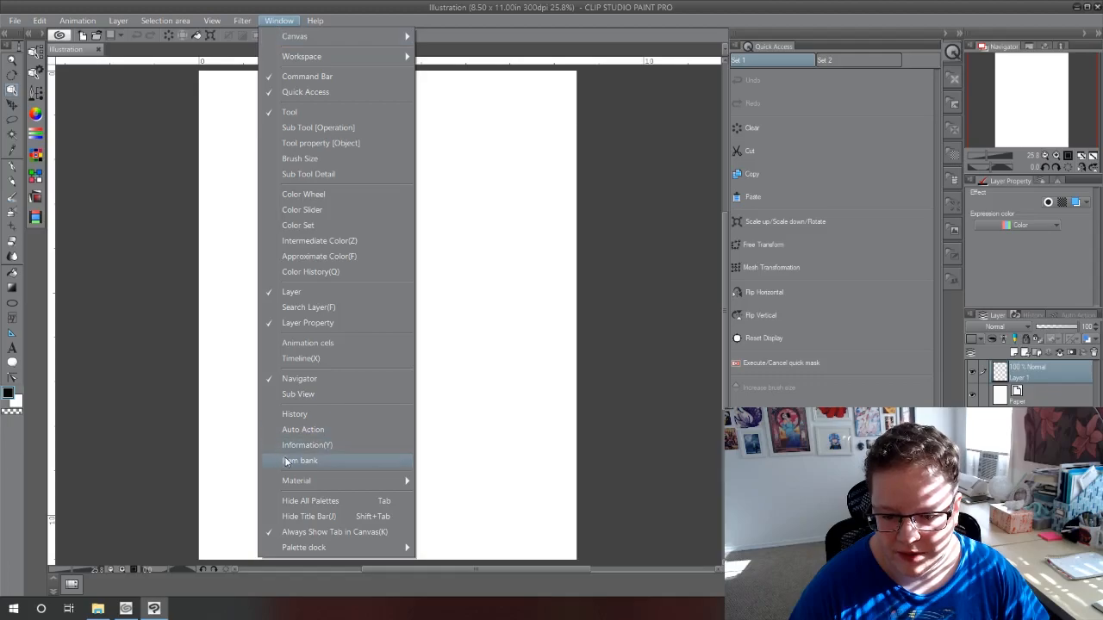
{"action": "mouse_move", "coordinate": [302, 483]}
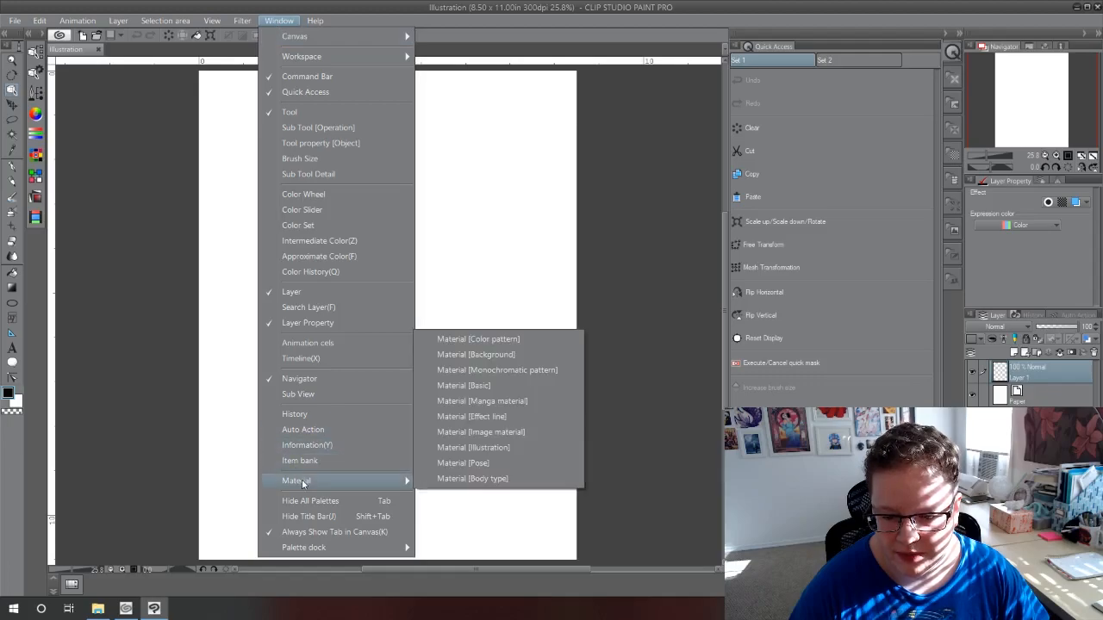
{"action": "left_click", "coordinate": [489, 480]}
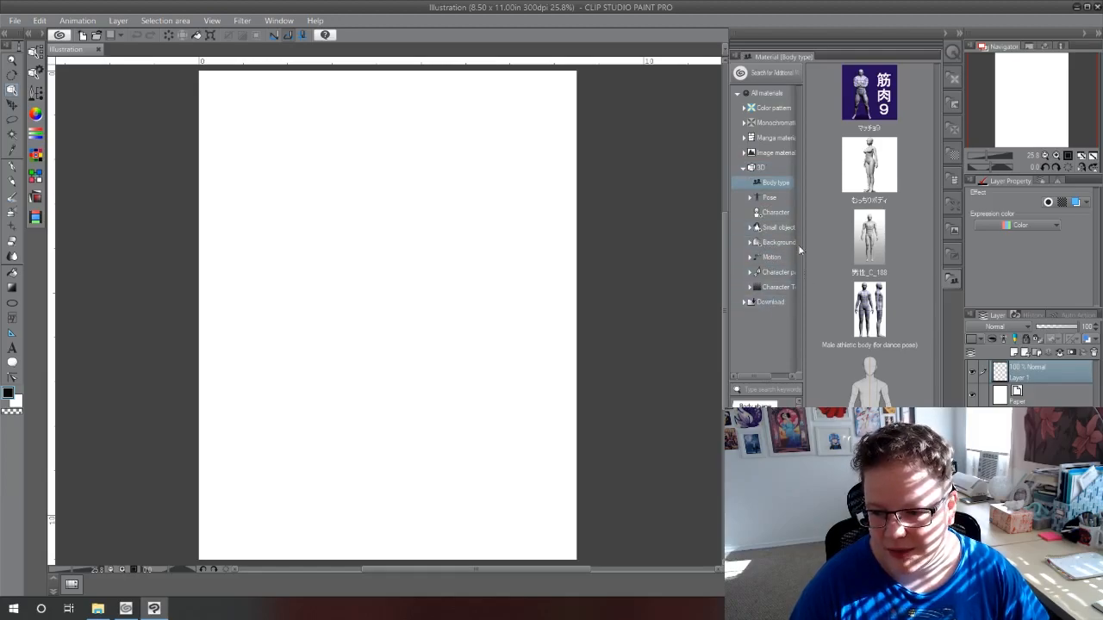
{"action": "left_click", "coordinate": [768, 198]}
{"action": "left_click", "coordinate": [769, 188]}
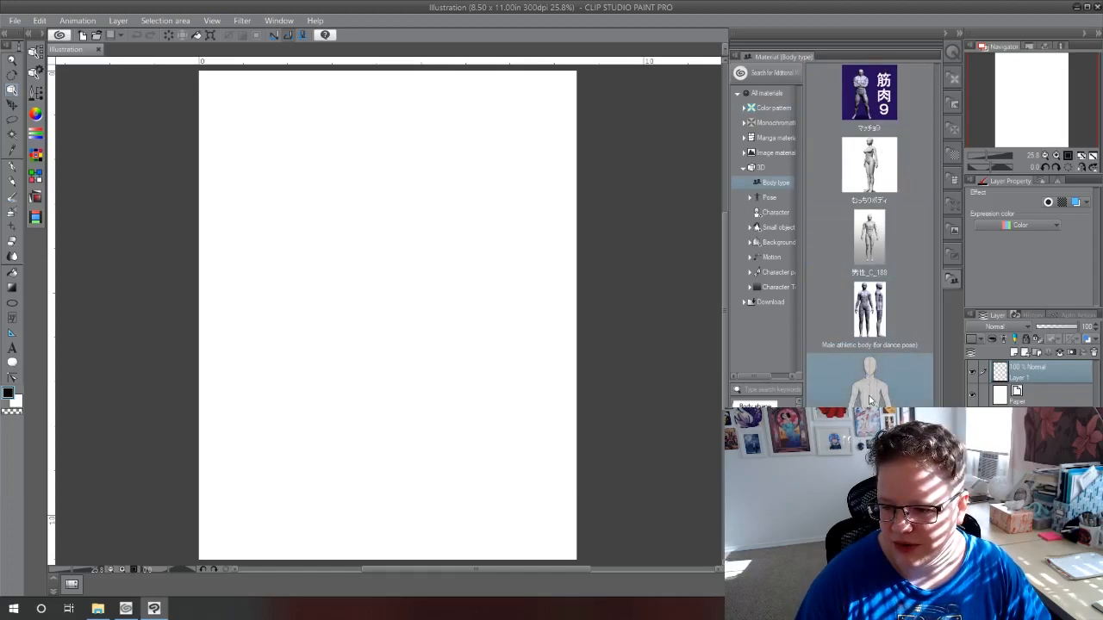
{"action": "left_click_drag", "start_coordinate": [864, 392], "coordinate": [406, 287]}
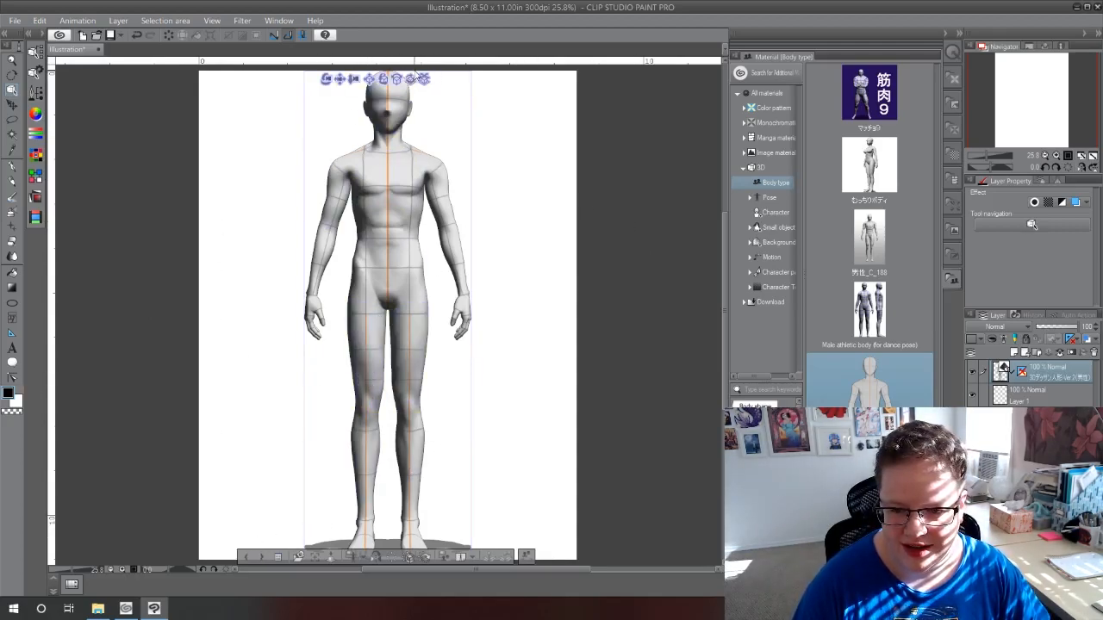
{"action": "left_click", "coordinate": [370, 198]}
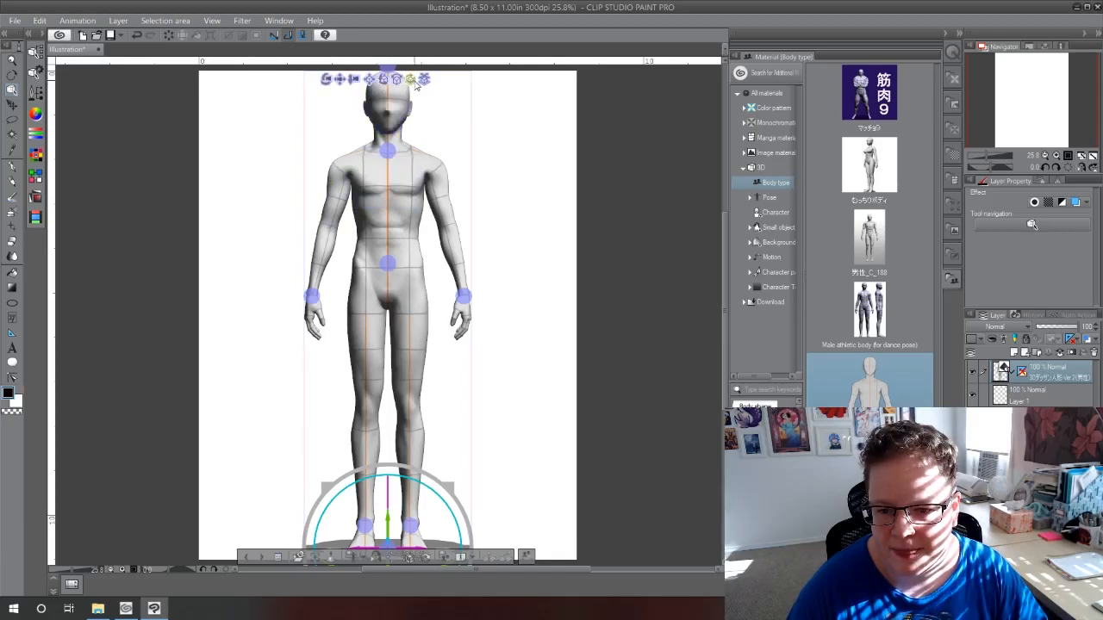
Orbit, pan and zoom the 3D camera so the whole male figure fits on the page in front view
{"action": "left_click", "coordinate": [326, 79]}
{"action": "left_click_drag", "start_coordinate": [327, 80], "coordinate": [302, 214]}
{"action": "left_click_drag", "start_coordinate": [325, 93], "coordinate": [362, 4]}
{"action": "left_click_drag", "start_coordinate": [325, 165], "coordinate": [305, 279]}
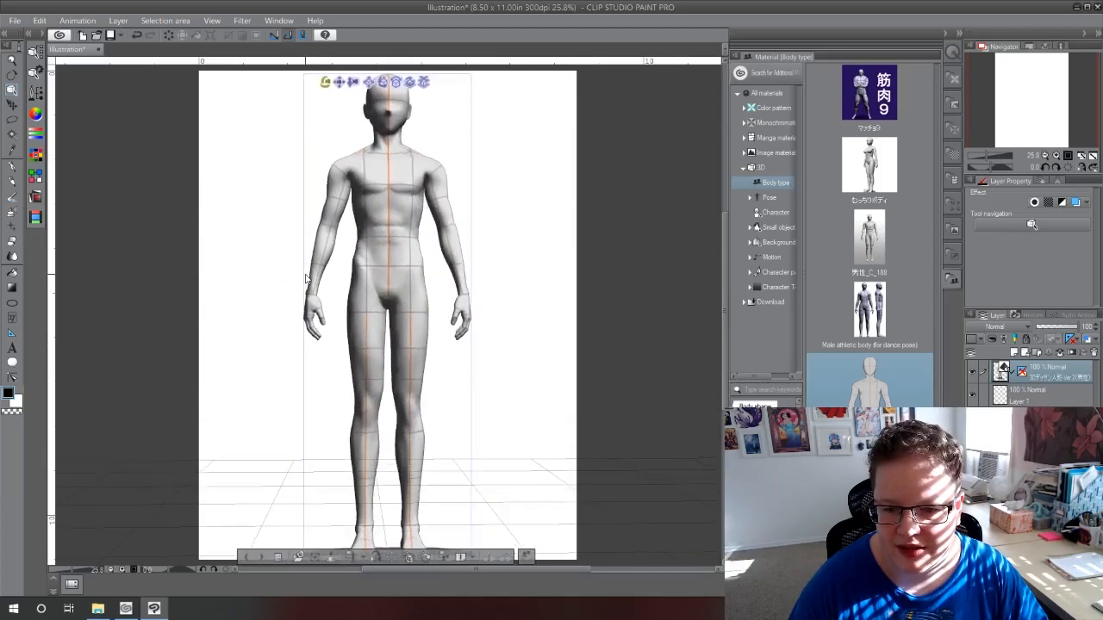
{"action": "left_click_drag", "start_coordinate": [340, 87], "coordinate": [344, 123]}
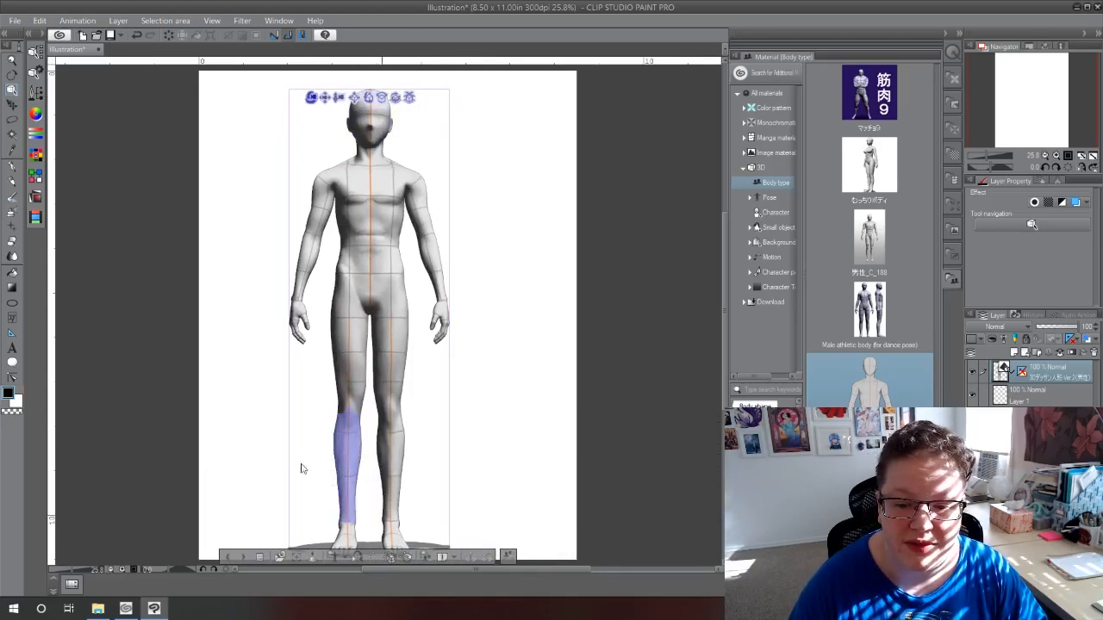
{"action": "left_click_drag", "start_coordinate": [339, 99], "coordinate": [357, 80]}
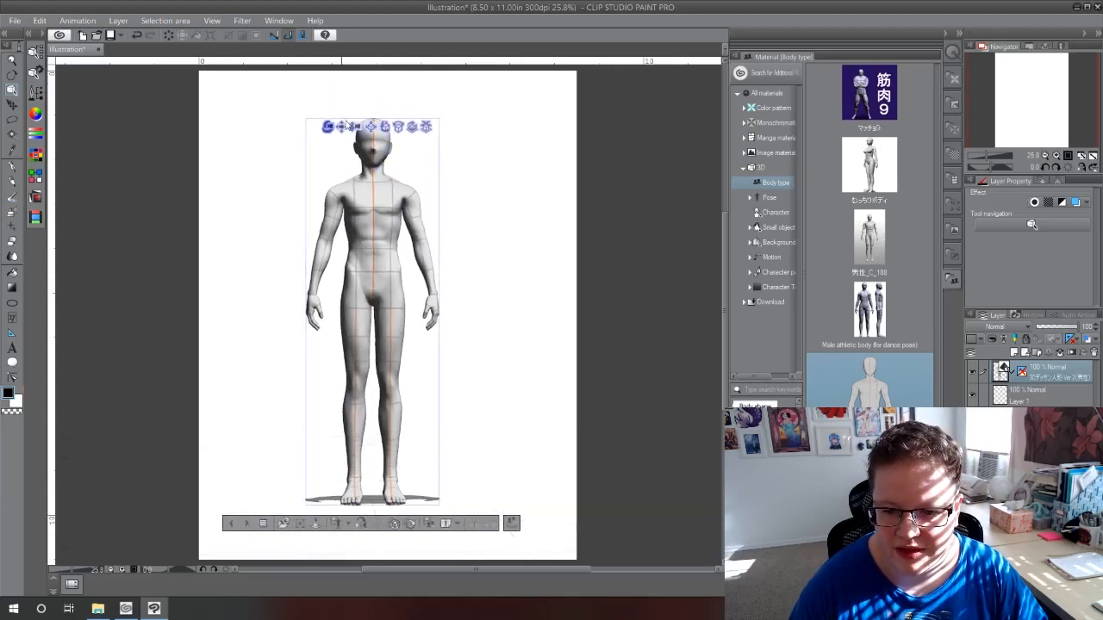
Move and rotate the male figure about its different axes, and revert the model to its initial pose
{"action": "mouse_move", "coordinate": [372, 128]}
{"action": "left_mouse_down"}
{"action": "mouse_move", "coordinate": [378, 95]}
{"action": "mouse_move", "coordinate": [376, 127]}
{"action": "left_mouse_up"}
{"action": "left_click_drag", "start_coordinate": [356, 218], "coordinate": [385, 128]}
{"action": "left_click_drag", "start_coordinate": [435, 161], "coordinate": [322, 130]}
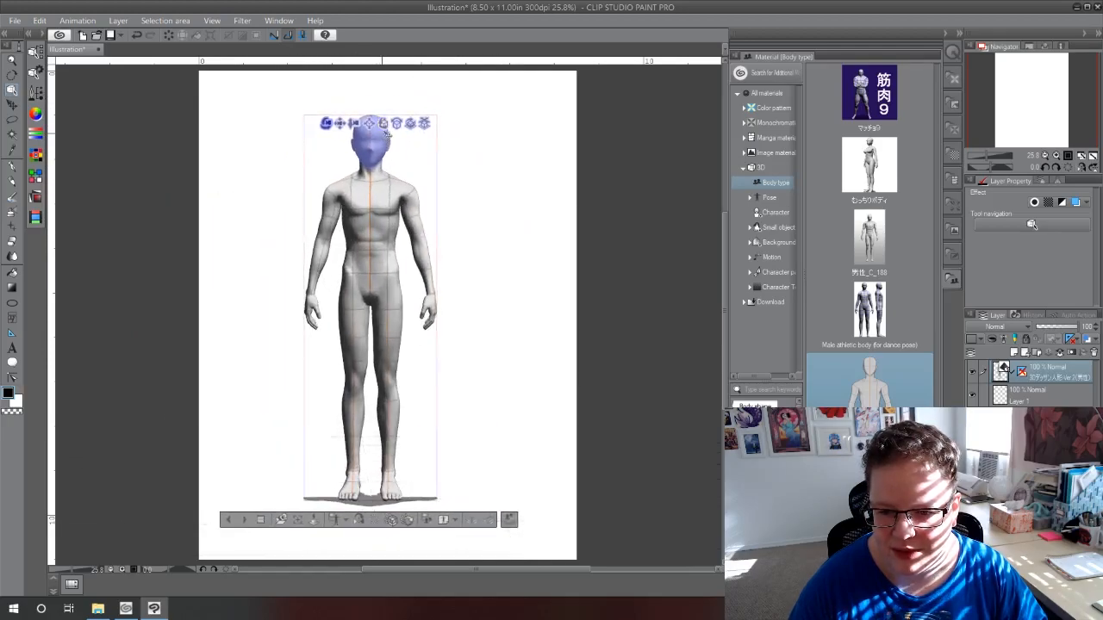
{"action": "left_click_drag", "start_coordinate": [418, 135], "coordinate": [396, 248]}
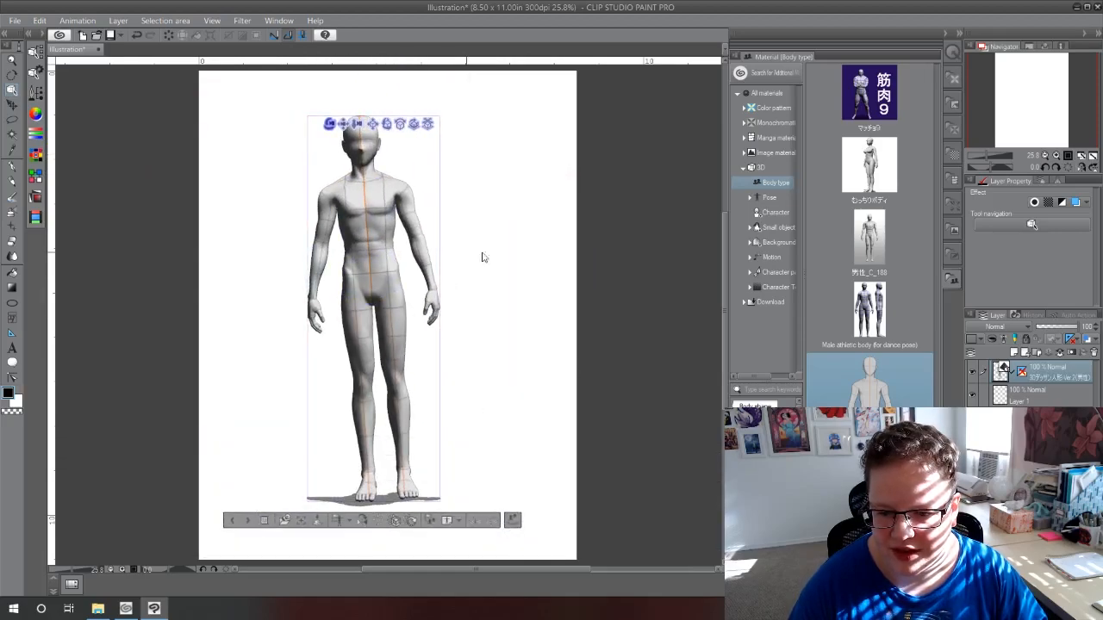
{"action": "left_click_drag", "start_coordinate": [400, 124], "coordinate": [386, 93]}
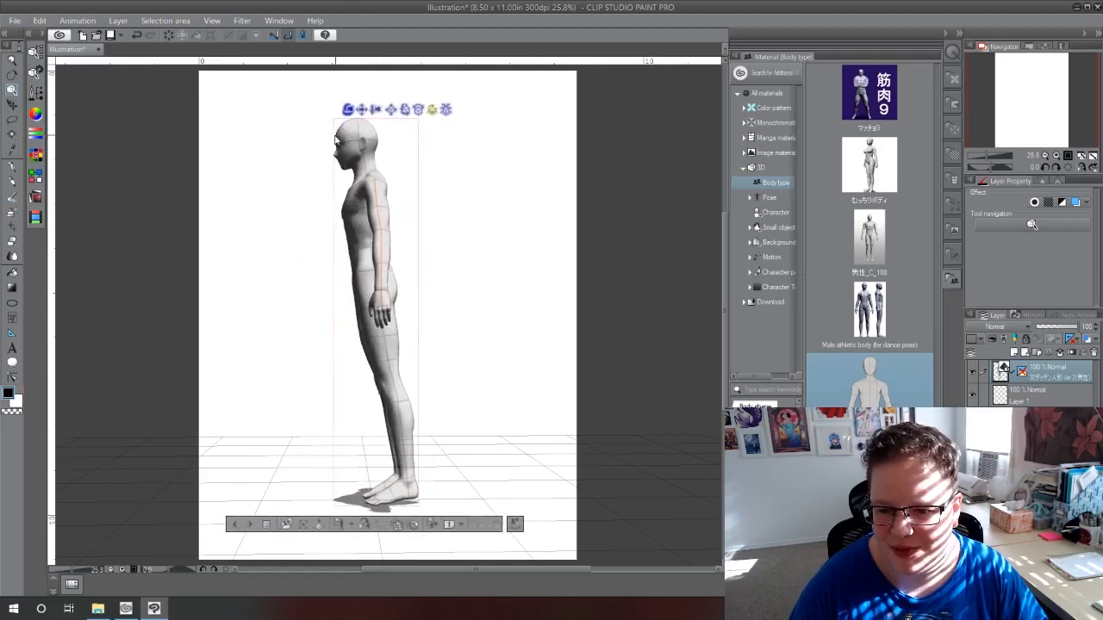
{"action": "left_click_drag", "start_coordinate": [414, 121], "coordinate": [397, 231]}
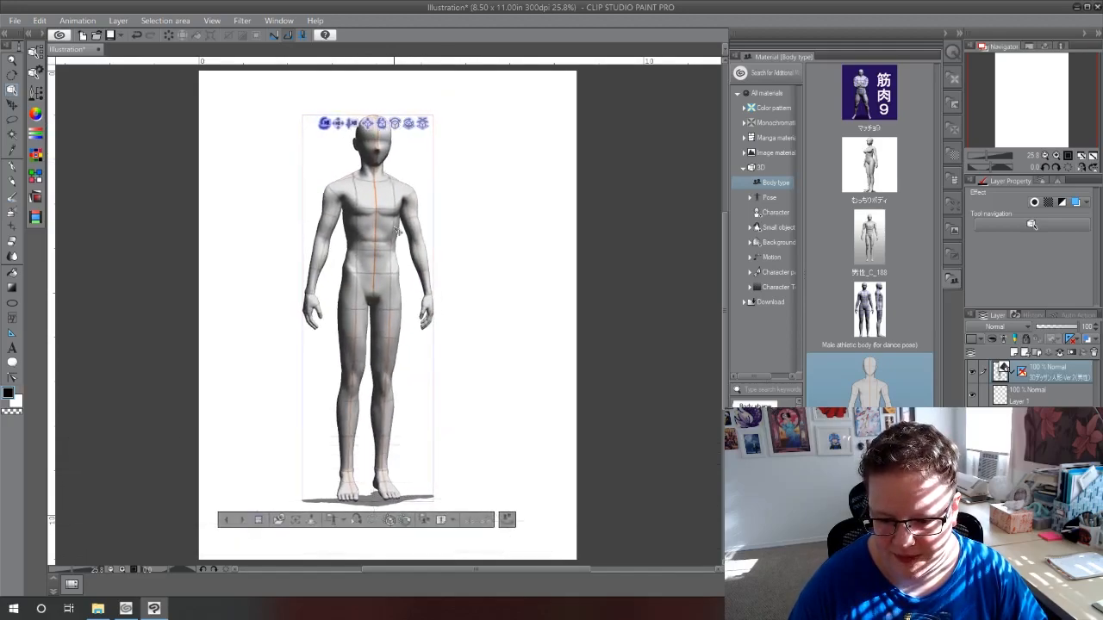
{"action": "left_click", "coordinate": [372, 522]}
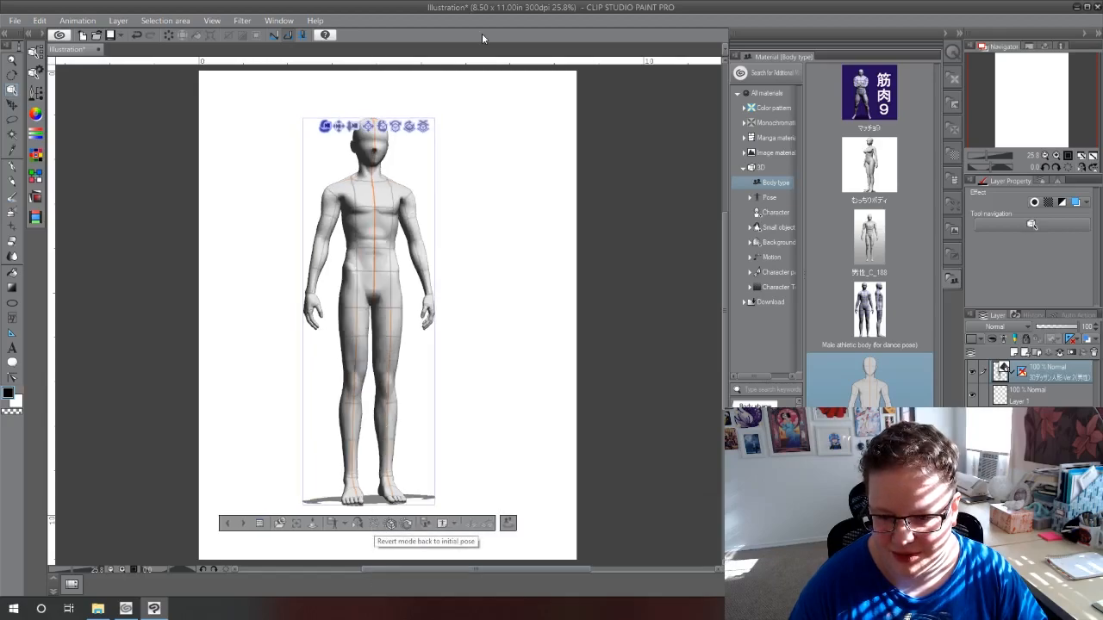
Slide the male figure back and forth along the floor plane, leaving it standing near the centre of the page
{"action": "left_click_drag", "start_coordinate": [427, 125], "coordinate": [372, 470]}
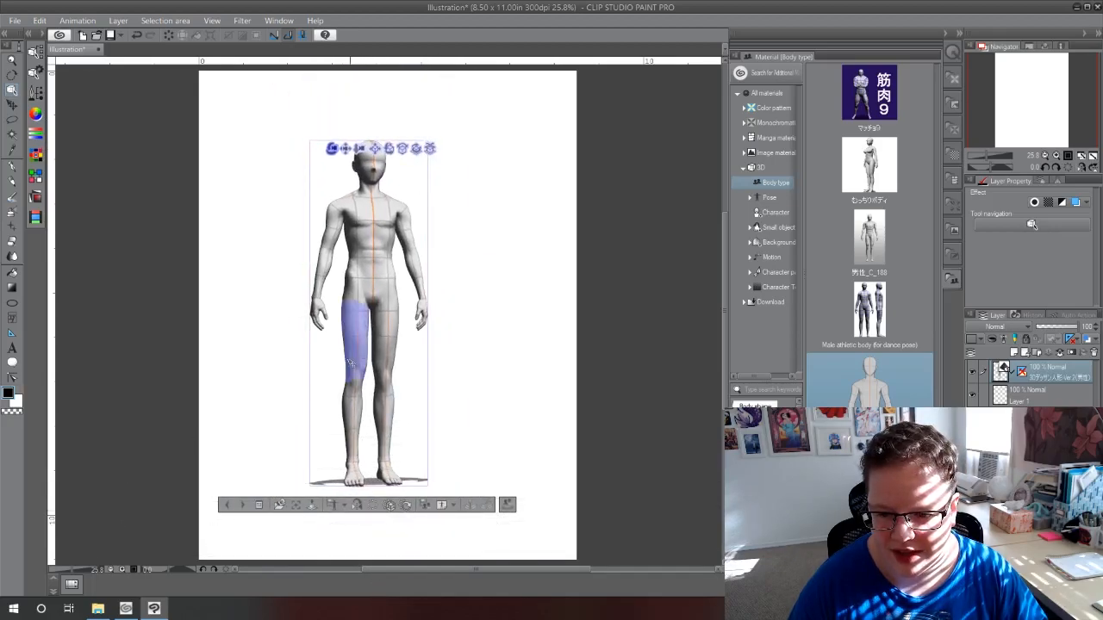
{"action": "left_click_drag", "start_coordinate": [429, 150], "coordinate": [377, 511]}
{"action": "left_click", "coordinate": [428, 122]}
{"action": "left_click", "coordinate": [428, 122]}
{"action": "left_click_drag", "start_coordinate": [428, 121], "coordinate": [377, 481]}
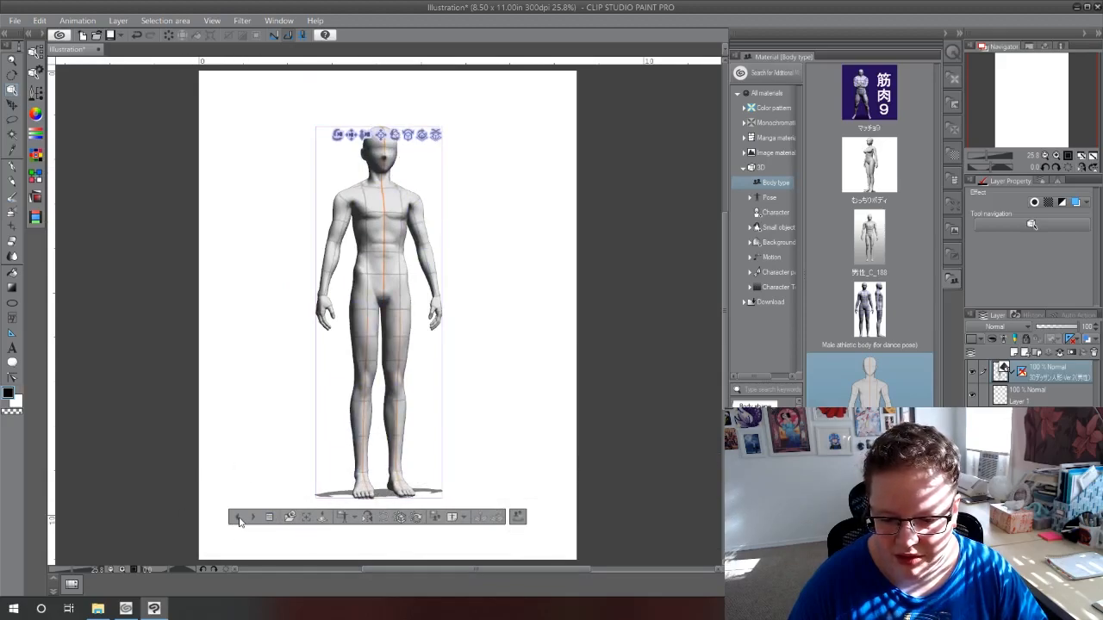
Add the female body-type figure to the scene and slide it along the floor to stand beside the male figure
{"action": "left_click_drag", "start_coordinate": [868, 165], "coordinate": [506, 345]}
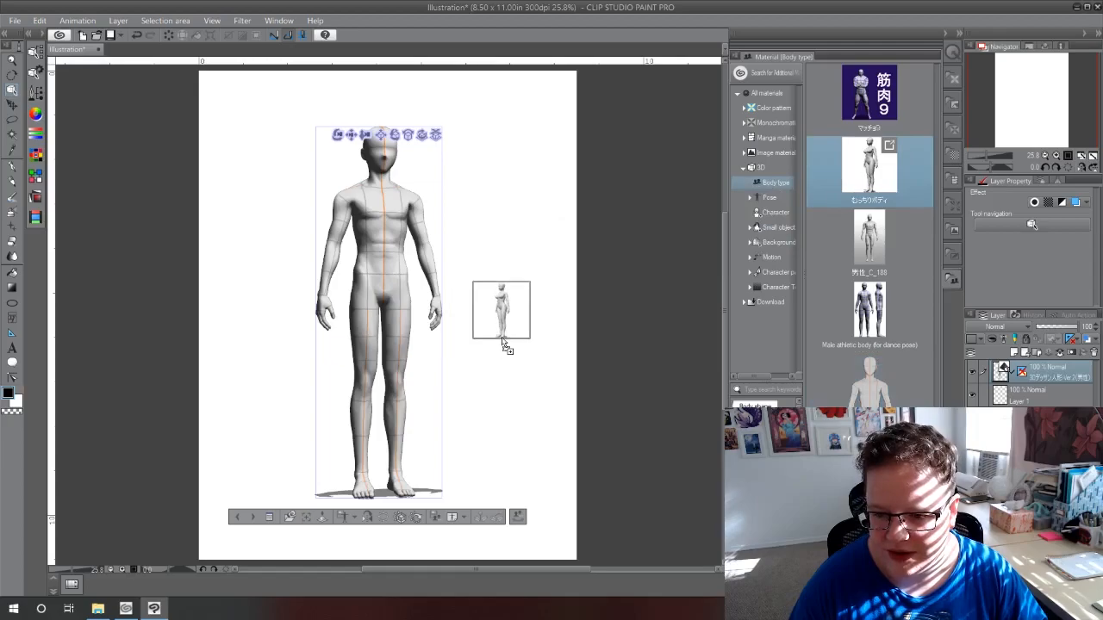
{"action": "left_click_drag", "start_coordinate": [507, 613], "coordinate": [505, 290]}
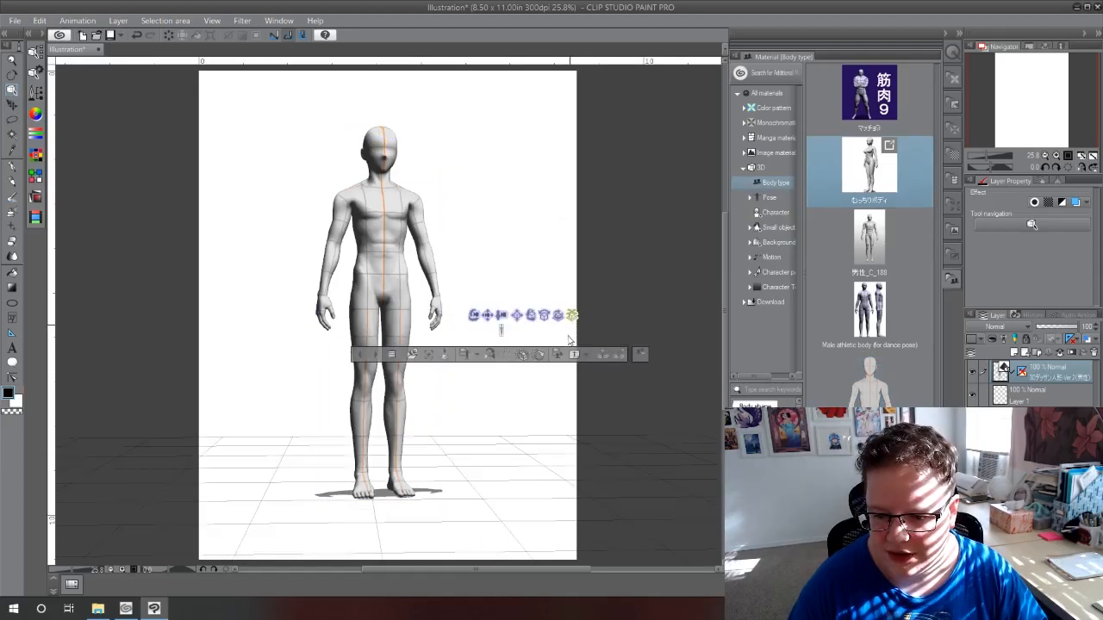
{"action": "left_click_drag", "start_coordinate": [477, 416], "coordinate": [490, 497]}
Cycle the 3D object selection between the male and female figures
{"action": "left_click", "coordinate": [345, 518]}
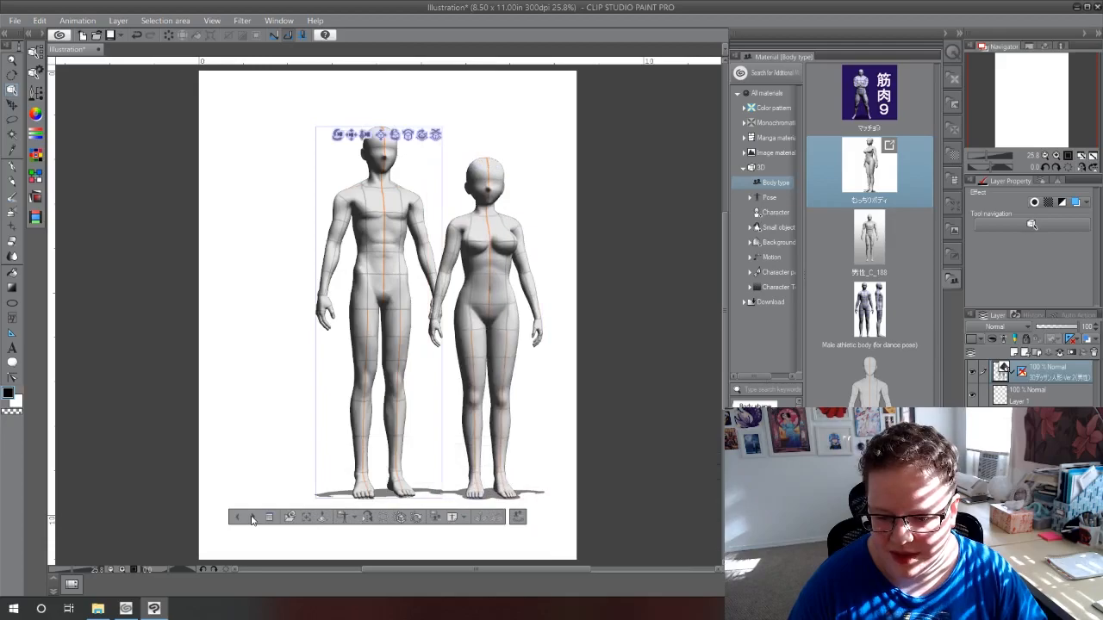
{"action": "left_click", "coordinate": [253, 517]}
{"action": "left_click", "coordinate": [343, 517]}
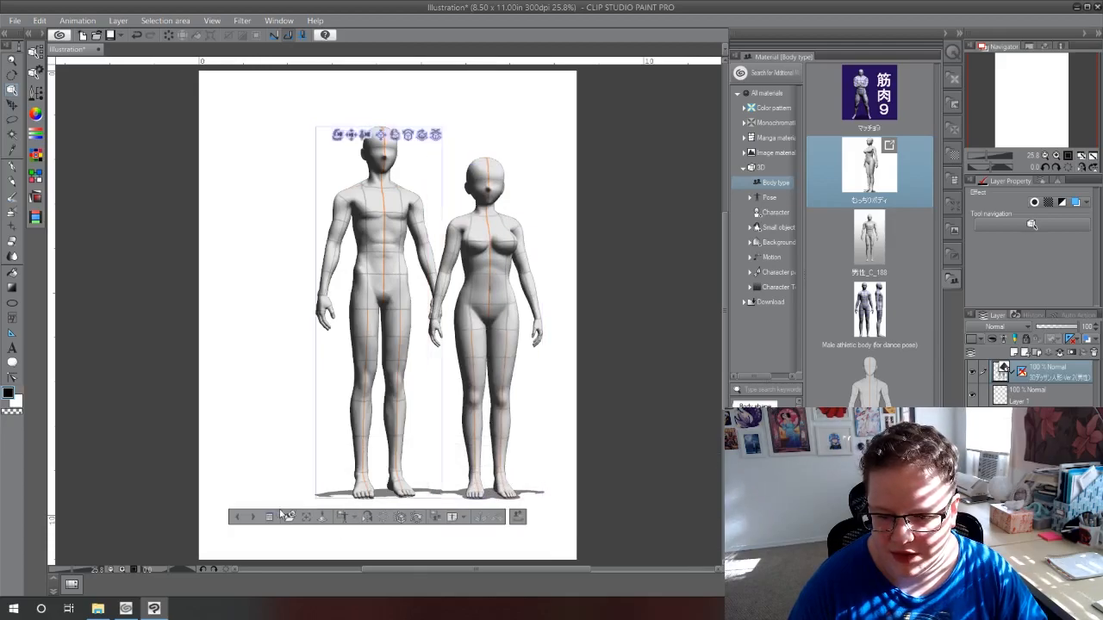
{"action": "left_click", "coordinate": [253, 517]}
{"action": "left_click", "coordinate": [343, 517]}
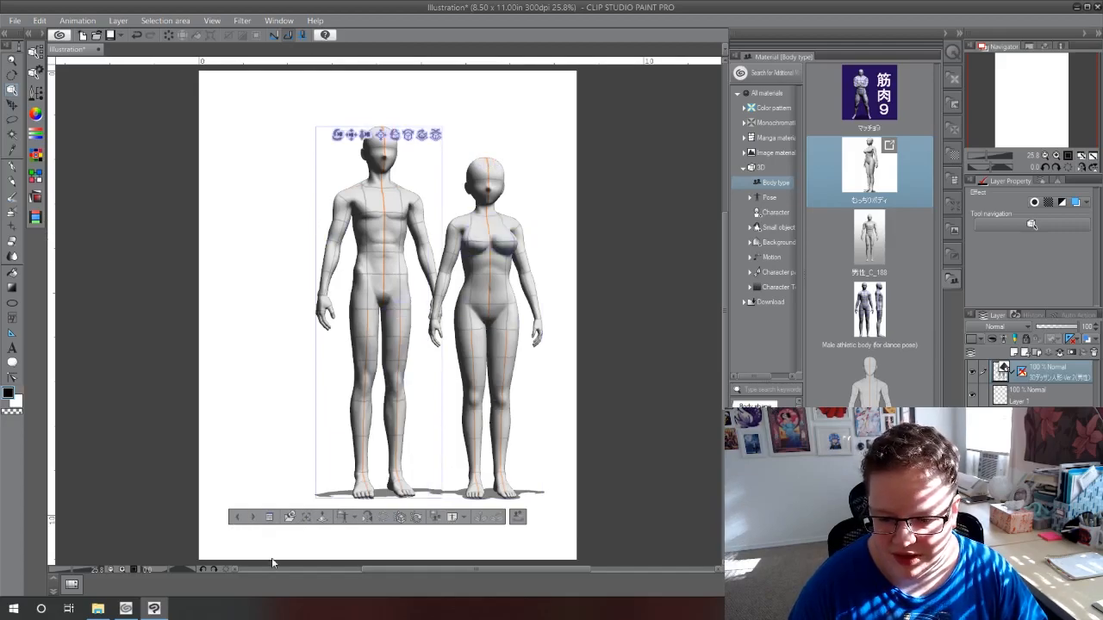
In the 3D object list, switch the ambient light and Parallel light 1 off and back on
{"action": "left_click", "coordinate": [270, 517]}
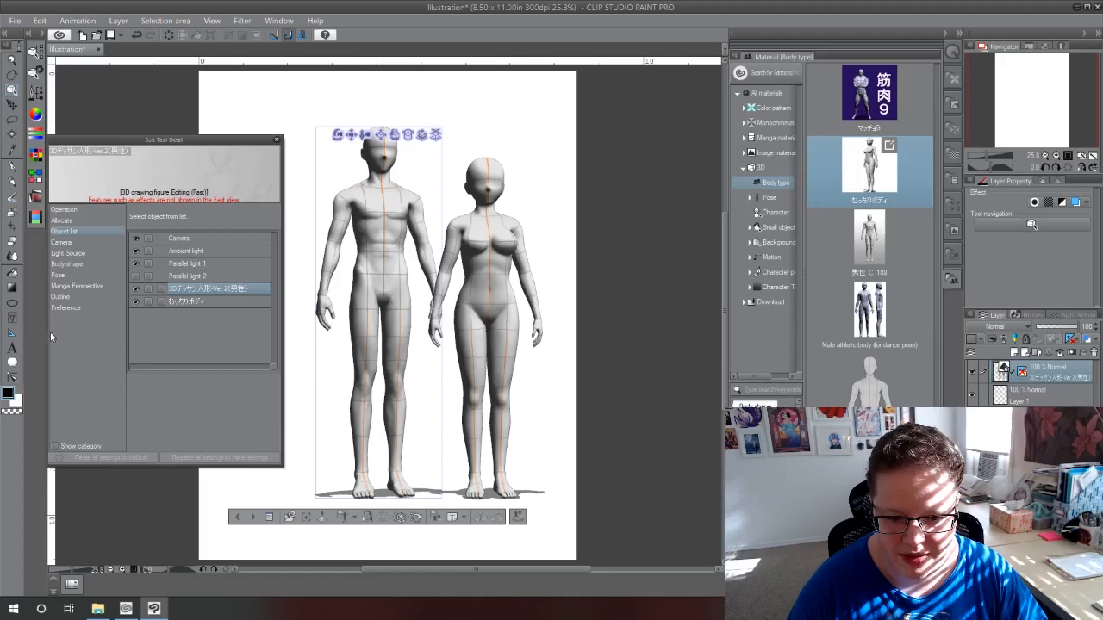
{"action": "left_click", "coordinate": [135, 251]}
{"action": "left_click", "coordinate": [135, 263]}
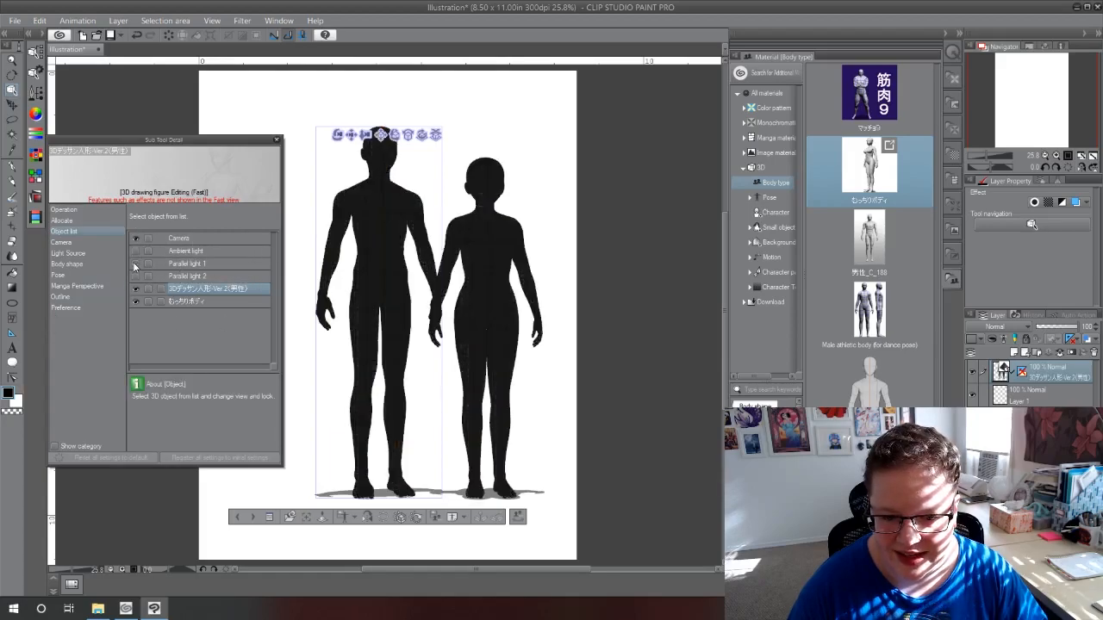
{"action": "left_click", "coordinate": [136, 251]}
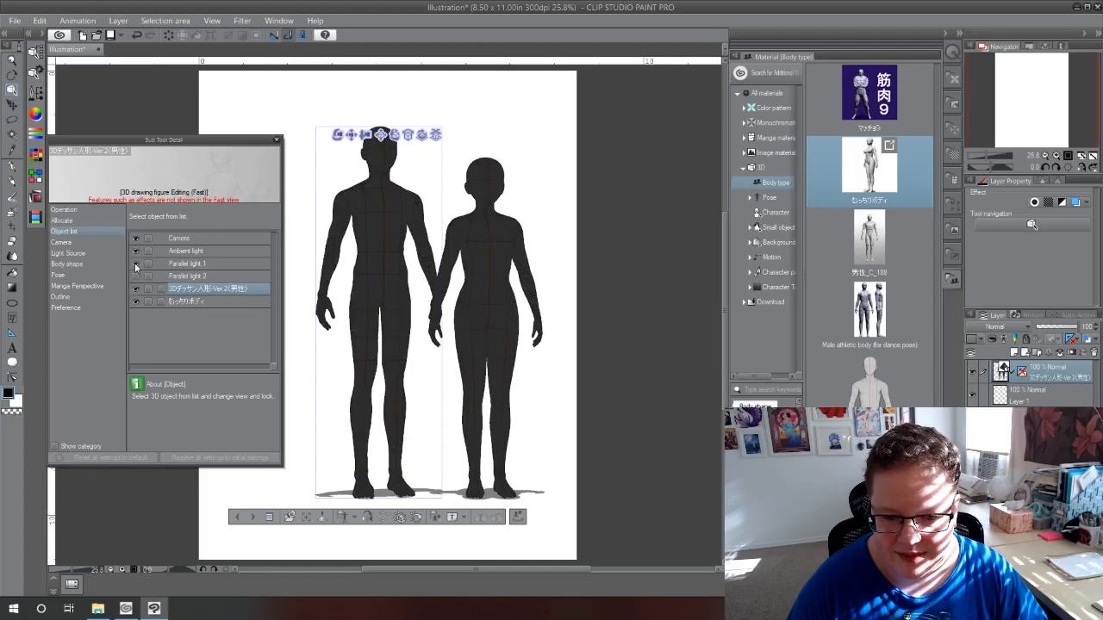
{"action": "left_click", "coordinate": [135, 263]}
Toggle the visibility of the male and female figures in the object list, leaving only the female figure hidden
{"action": "left_click", "coordinate": [135, 288]}
{"action": "left_click", "coordinate": [135, 289]}
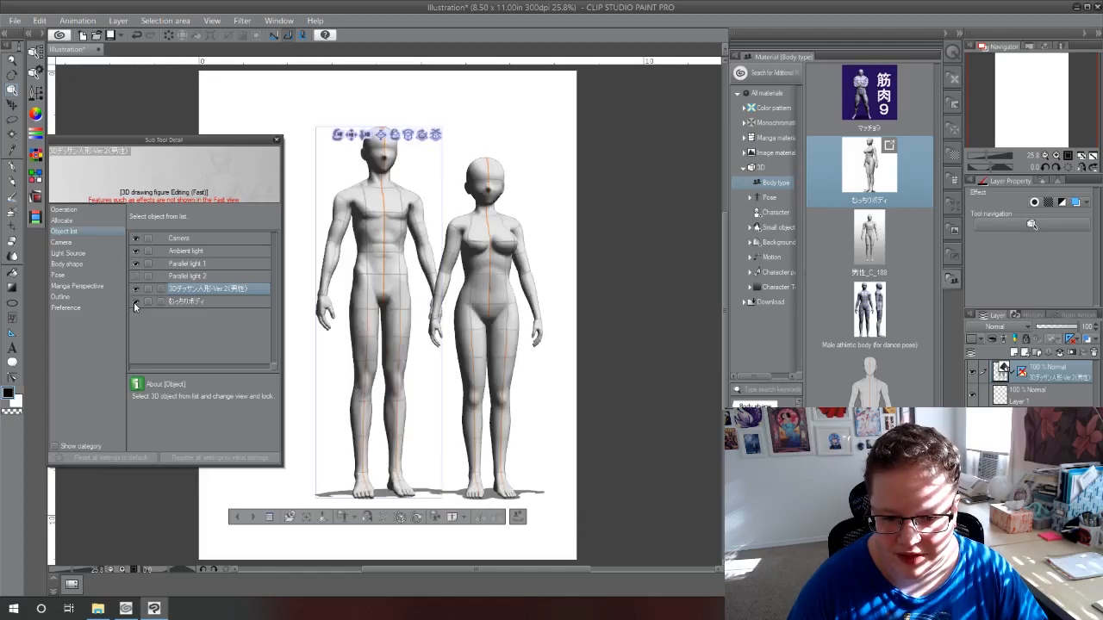
{"action": "left_click", "coordinate": [134, 302]}
{"action": "left_click", "coordinate": [135, 302]}
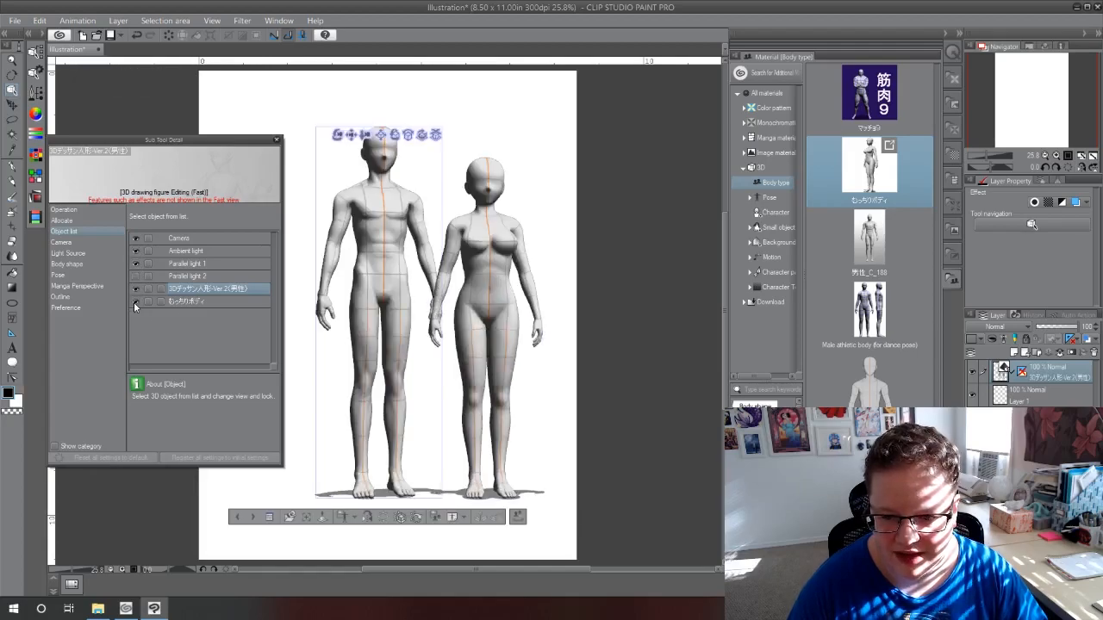
{"action": "left_click", "coordinate": [134, 301]}
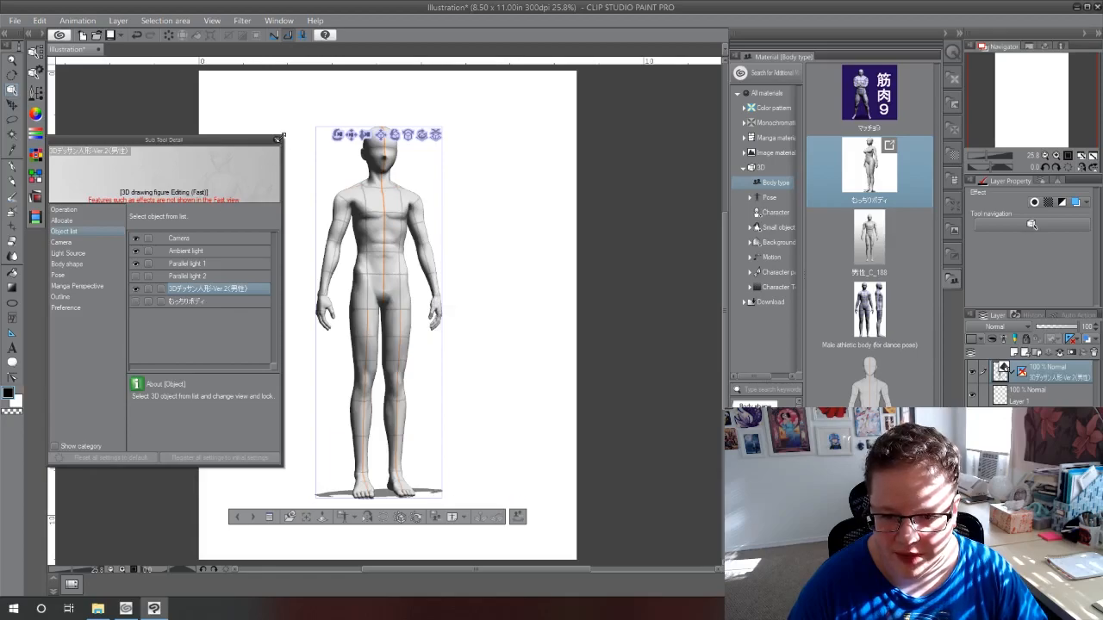
Thicken the male figure's outline to a width of about 30
{"action": "left_click_drag", "start_coordinate": [283, 135], "coordinate": [289, 145]}
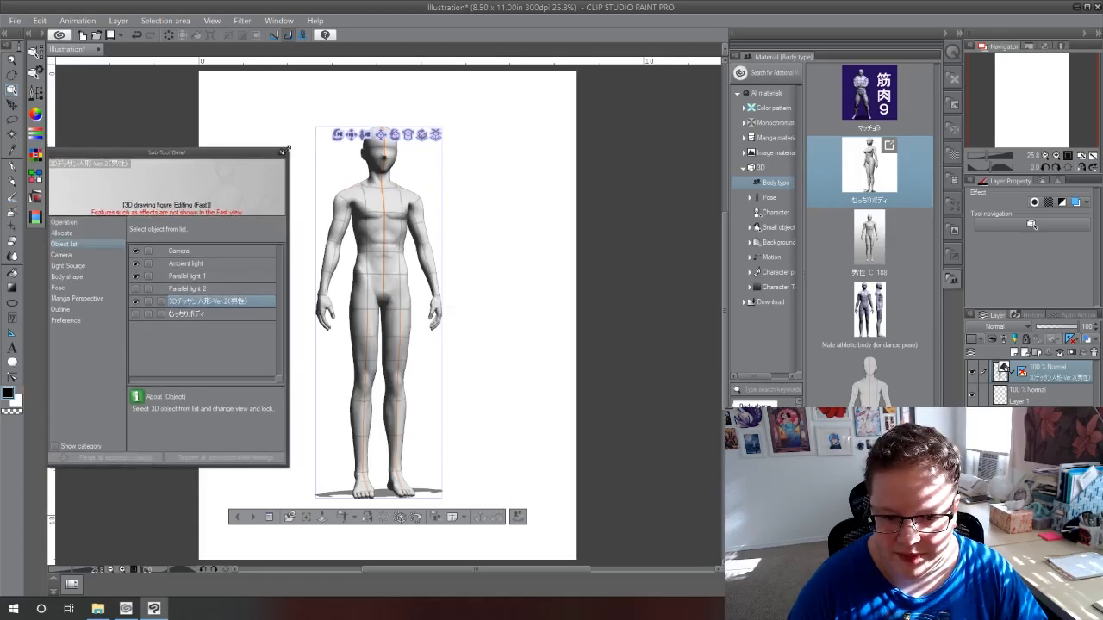
{"action": "left_click", "coordinate": [69, 309]}
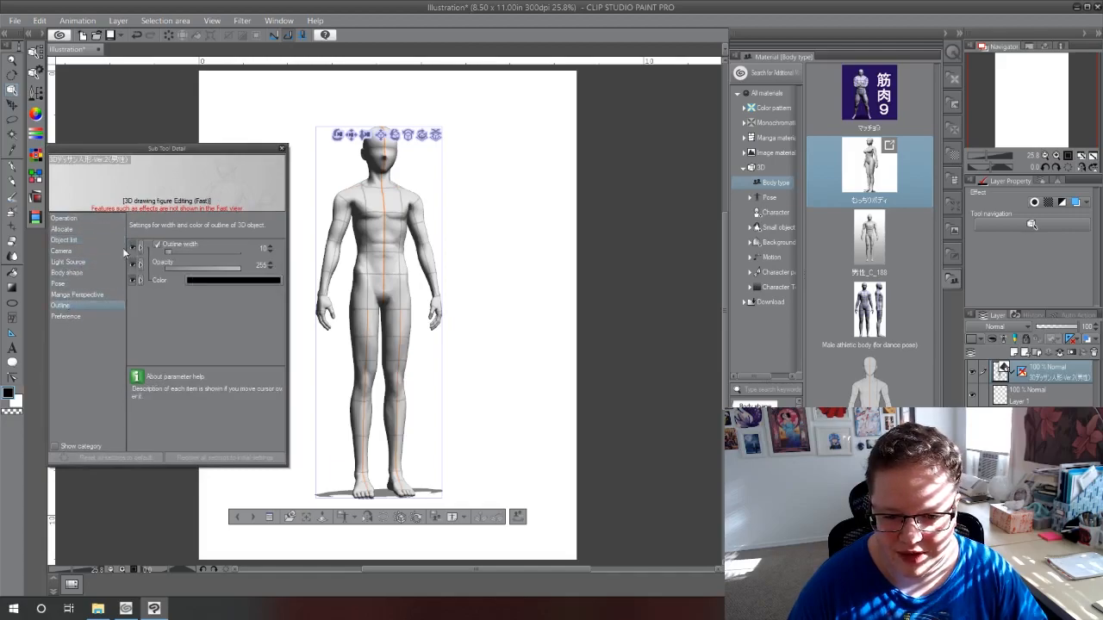
{"action": "mouse_move", "coordinate": [185, 256]}
{"action": "left_mouse_down"}
{"action": "mouse_move", "coordinate": [162, 254]}
{"action": "mouse_move", "coordinate": [231, 254]}
{"action": "mouse_move", "coordinate": [188, 255]}
{"action": "left_mouse_up"}
Try Manga Perspective on the male figure at various intensities, and switch it off again
{"action": "left_click", "coordinate": [76, 295]}
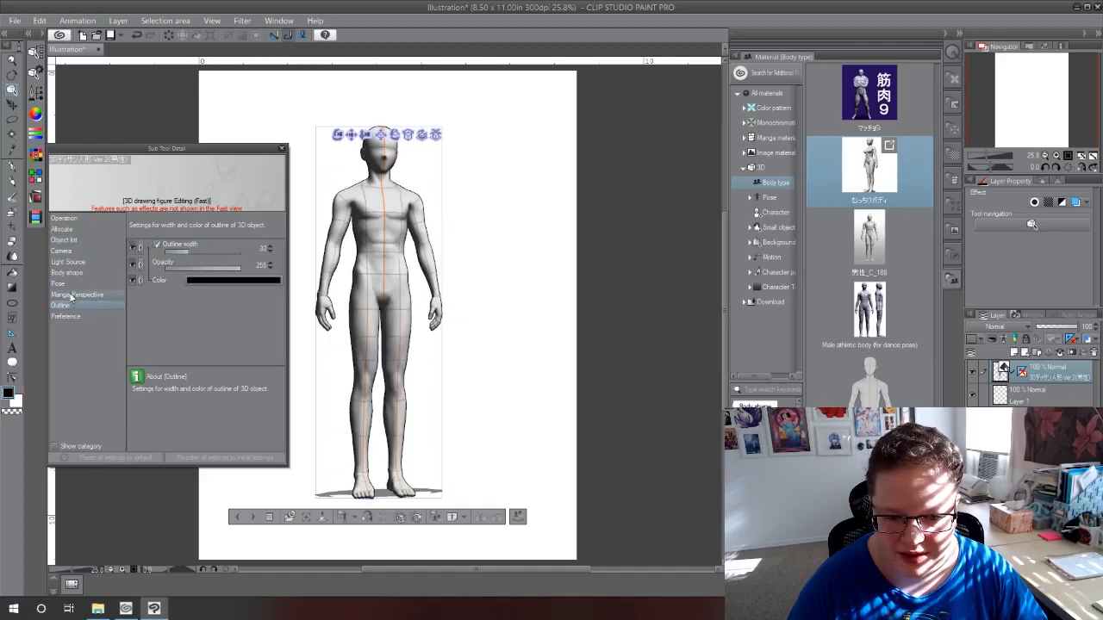
{"action": "left_click", "coordinate": [157, 246]}
{"action": "mouse_move", "coordinate": [202, 252]}
{"action": "left_mouse_down"}
{"action": "mouse_move", "coordinate": [231, 254]}
{"action": "mouse_move", "coordinate": [188, 258]}
{"action": "left_mouse_up"}
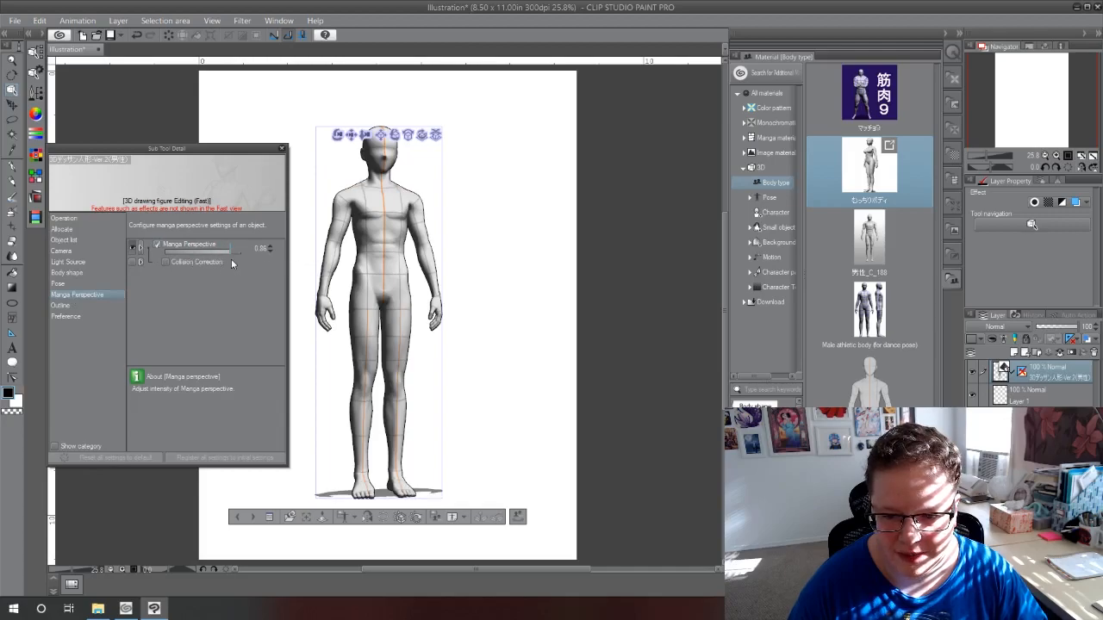
{"action": "left_click", "coordinate": [157, 246]}
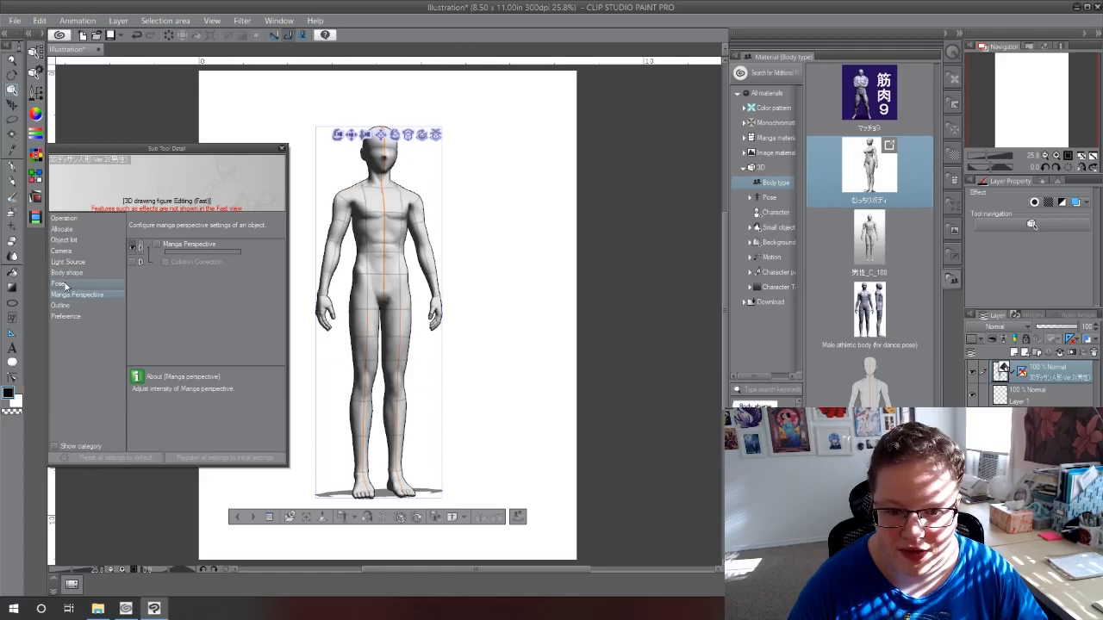
Try the preset hand shapes on the male figure, including a fist, and relax both hands to a partly open pose
{"action": "left_click", "coordinate": [60, 285]}
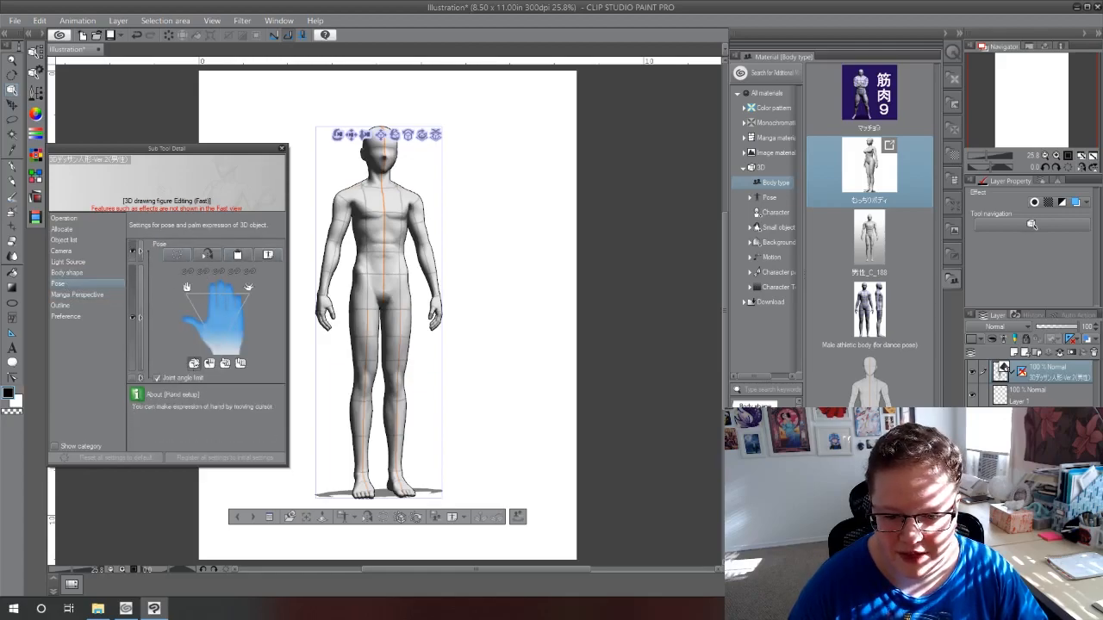
{"action": "left_click", "coordinate": [210, 369]}
{"action": "left_click", "coordinate": [235, 366]}
{"action": "left_click", "coordinate": [224, 366]}
{"action": "left_click", "coordinate": [193, 367]}
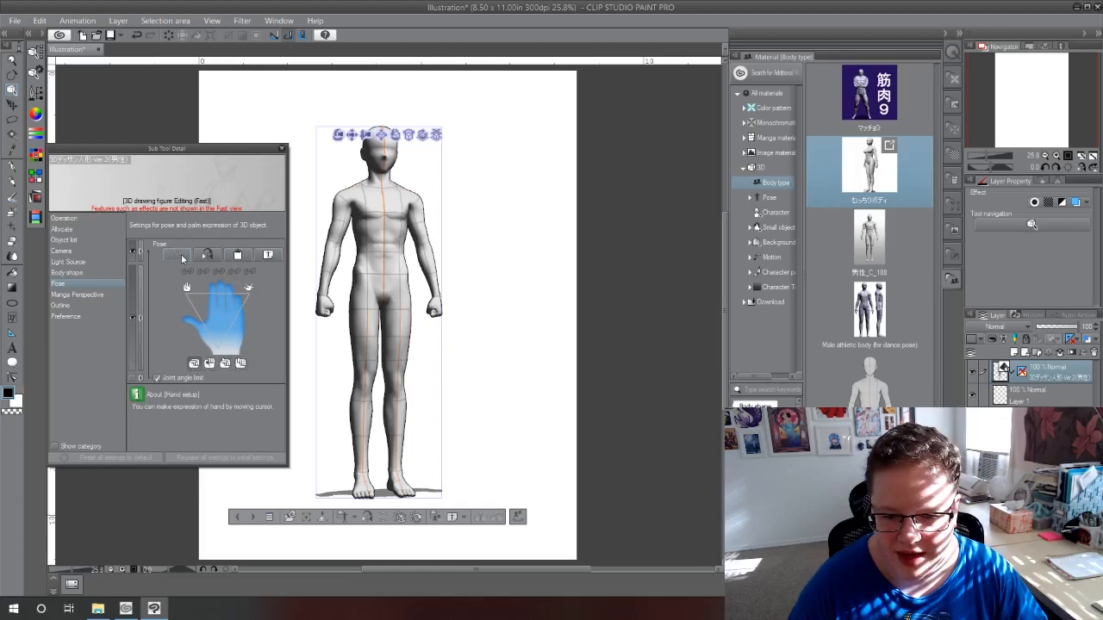
{"action": "mouse_move", "coordinate": [242, 295]}
{"action": "left_mouse_down"}
{"action": "mouse_move", "coordinate": [254, 291]}
{"action": "mouse_move", "coordinate": [212, 330]}
{"action": "mouse_move", "coordinate": [235, 296]}
{"action": "mouse_move", "coordinate": [259, 295]}
{"action": "mouse_move", "coordinate": [185, 299]}
{"action": "mouse_move", "coordinate": [221, 308]}
{"action": "mouse_move", "coordinate": [223, 335]}
{"action": "mouse_move", "coordinate": [219, 302]}
{"action": "mouse_move", "coordinate": [236, 301]}
{"action": "mouse_move", "coordinate": [224, 320]}
{"action": "mouse_move", "coordinate": [231, 304]}
{"action": "left_mouse_up"}
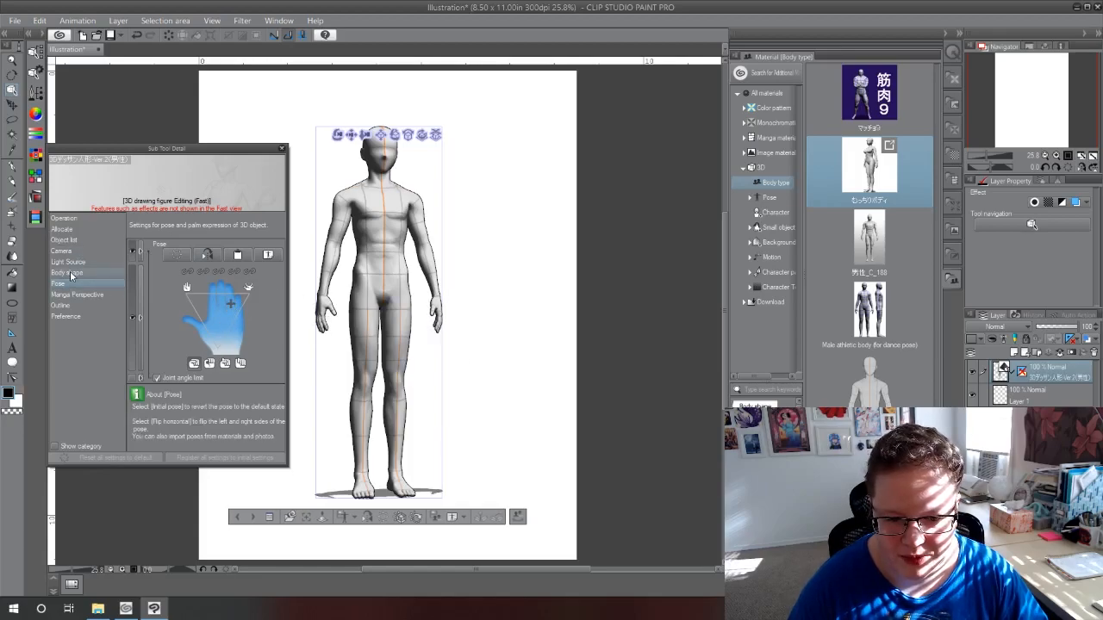
Try adjusting the male figure's build in its body shape settings
{"action": "left_click", "coordinate": [67, 272]}
{"action": "mouse_move", "coordinate": [243, 310]}
{"action": "left_mouse_down"}
{"action": "mouse_move", "coordinate": [259, 289]}
{"action": "mouse_move", "coordinate": [241, 277]}
{"action": "mouse_move", "coordinate": [262, 269]}
{"action": "mouse_move", "coordinate": [272, 312]}
{"action": "mouse_move", "coordinate": [287, 303]}
{"action": "mouse_move", "coordinate": [236, 331]}
{"action": "mouse_move", "coordinate": [218, 313]}
{"action": "mouse_move", "coordinate": [241, 290]}
{"action": "mouse_move", "coordinate": [240, 302]}
{"action": "left_mouse_up"}
Switch Apply light source off and on repeatedly for the male figure, leaving the light applied
{"action": "left_click", "coordinate": [69, 261]}
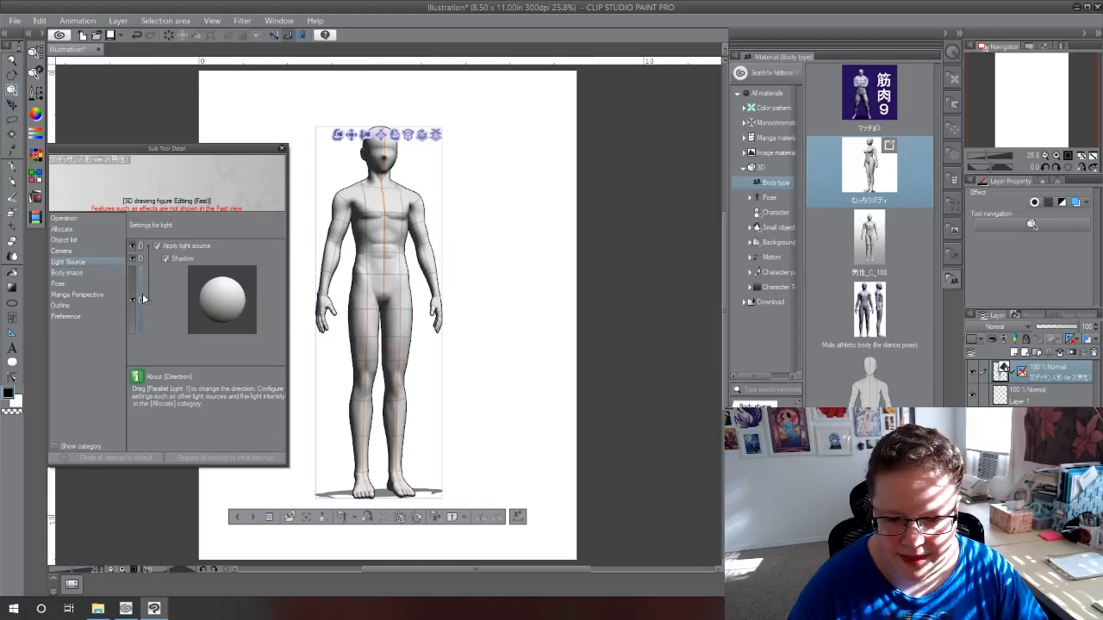
{"action": "left_click", "coordinate": [158, 247]}
{"action": "left_click", "coordinate": [158, 247]}
{"action": "left_click", "coordinate": [158, 247]}
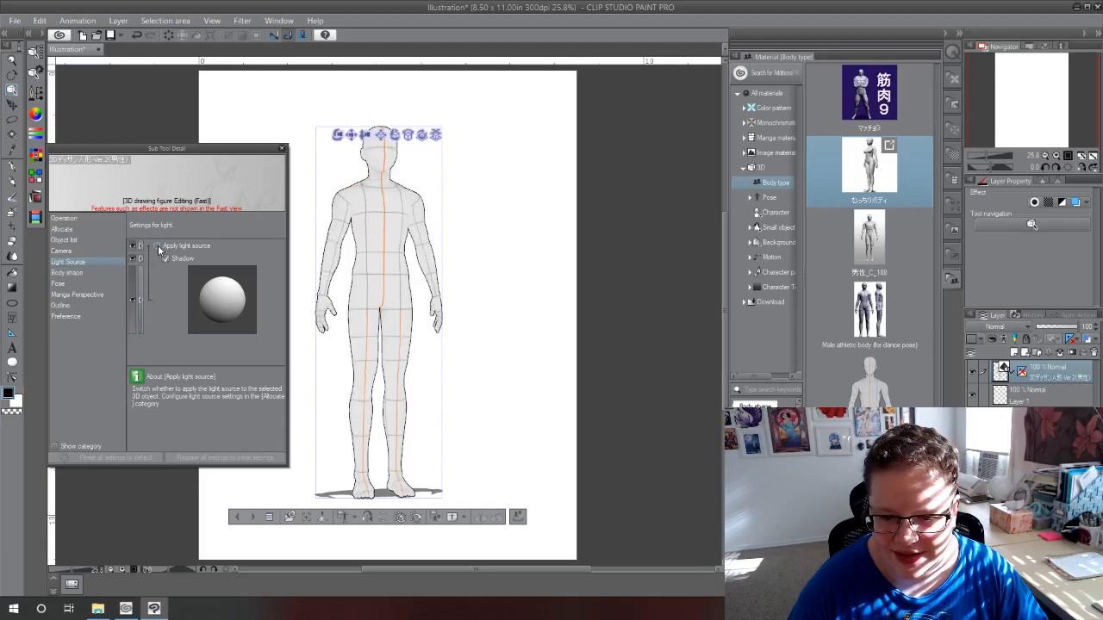
{"action": "left_click", "coordinate": [159, 247]}
{"action": "left_click", "coordinate": [158, 248]}
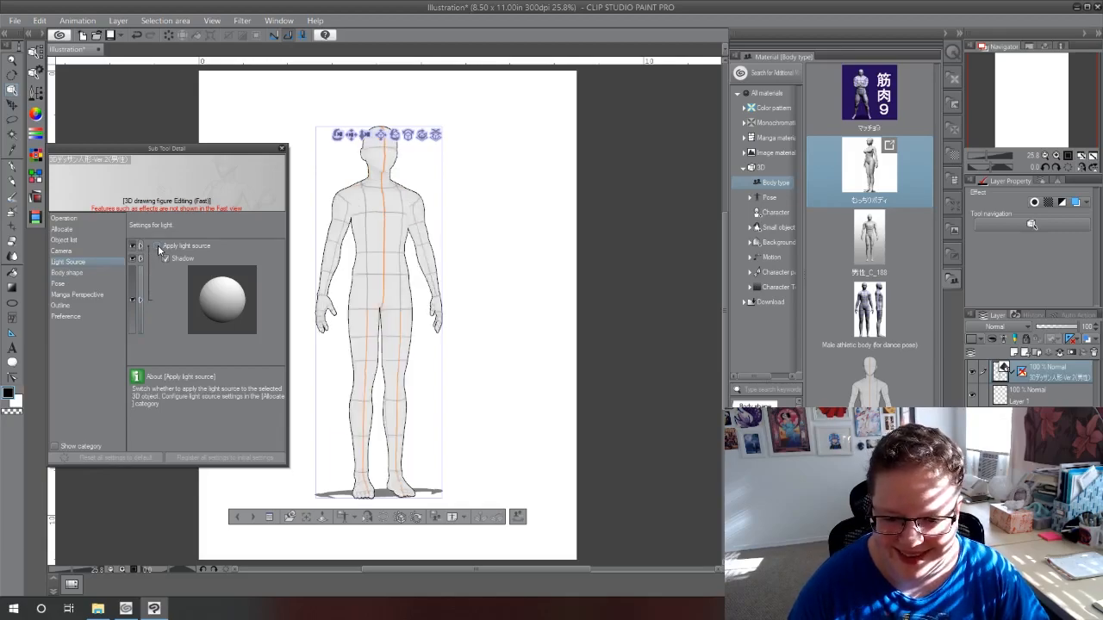
{"action": "left_click", "coordinate": [157, 247]}
Look through the camera settings and the object list, and close the figure's detail settings
{"action": "left_click", "coordinate": [62, 251]}
{"action": "left_click", "coordinate": [64, 240]}
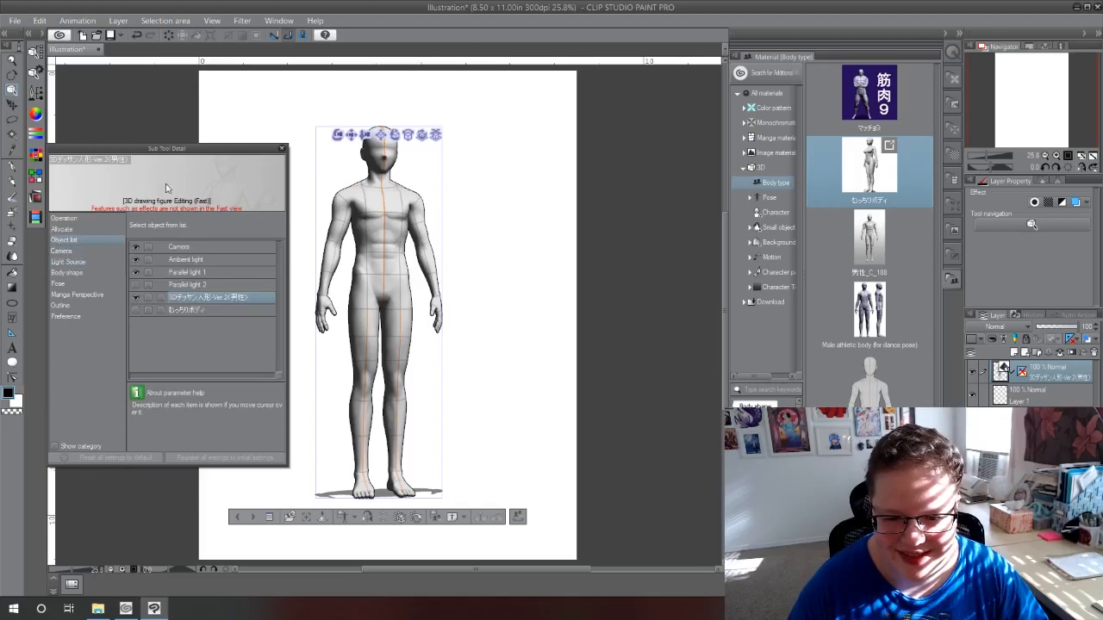
{"action": "left_click", "coordinate": [282, 149]}
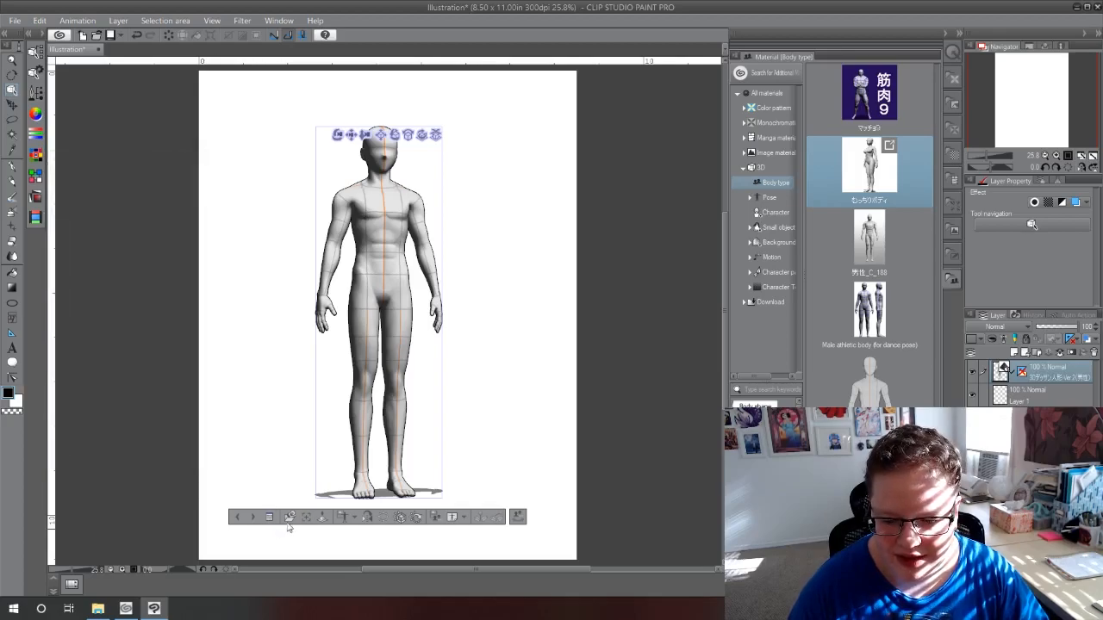
Try the camera presets for a frontal head close-up, a three-quarter bust and a high-angle three-quarter bust
{"action": "left_click", "coordinate": [290, 518]}
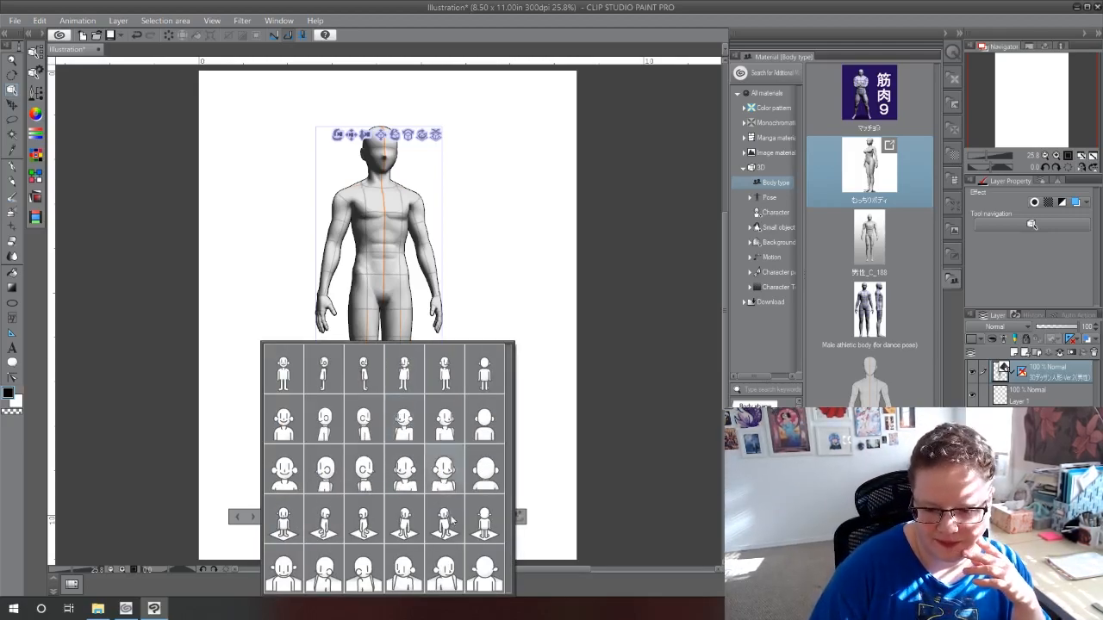
{"action": "left_click", "coordinate": [284, 470]}
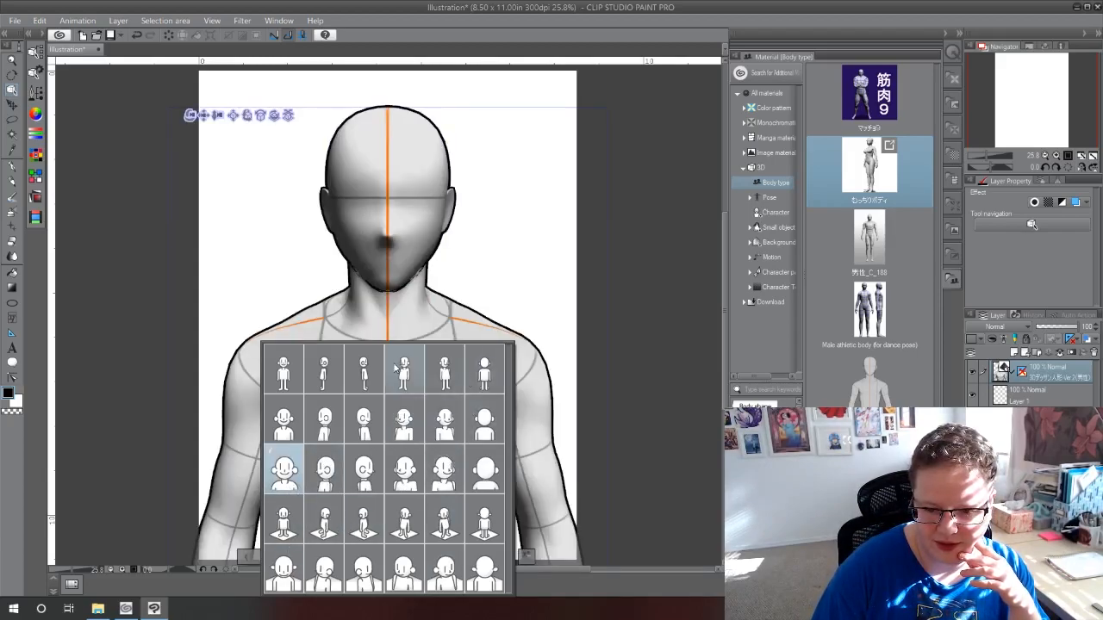
{"action": "left_click", "coordinate": [427, 422]}
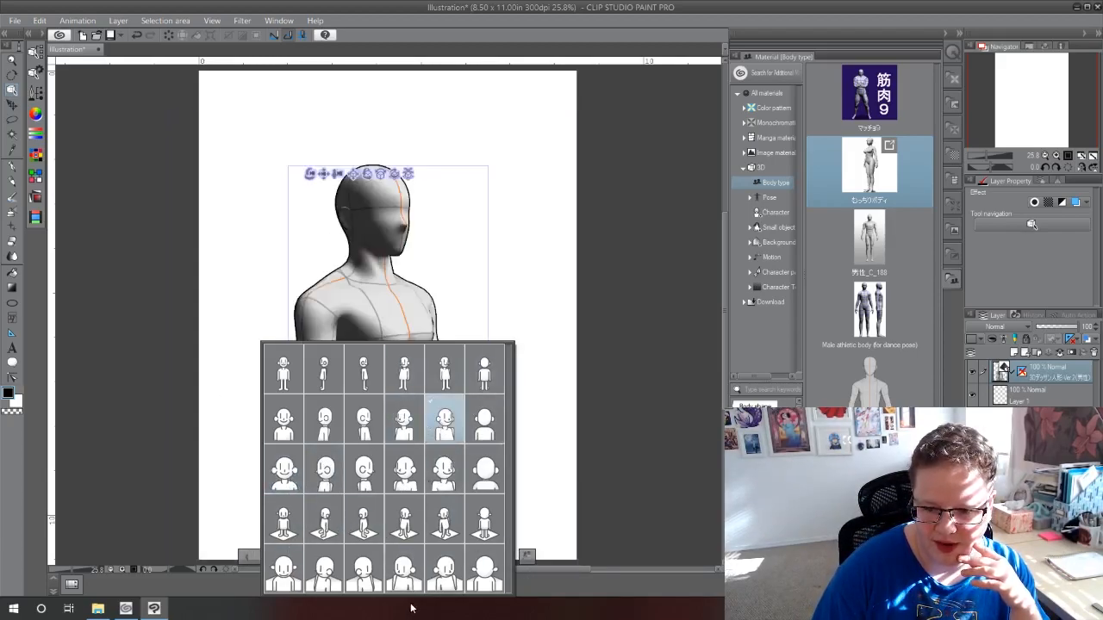
{"action": "left_click", "coordinate": [452, 587]}
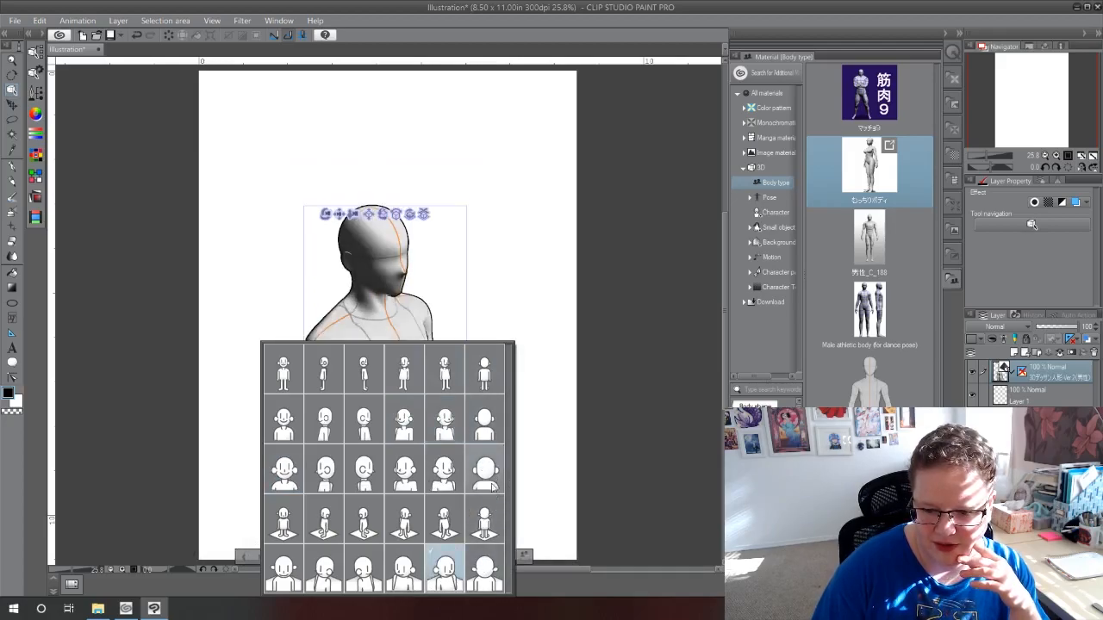
Try the full-body camera presets in turn, from the back view through the three-quarter and side views
{"action": "left_click", "coordinate": [488, 379]}
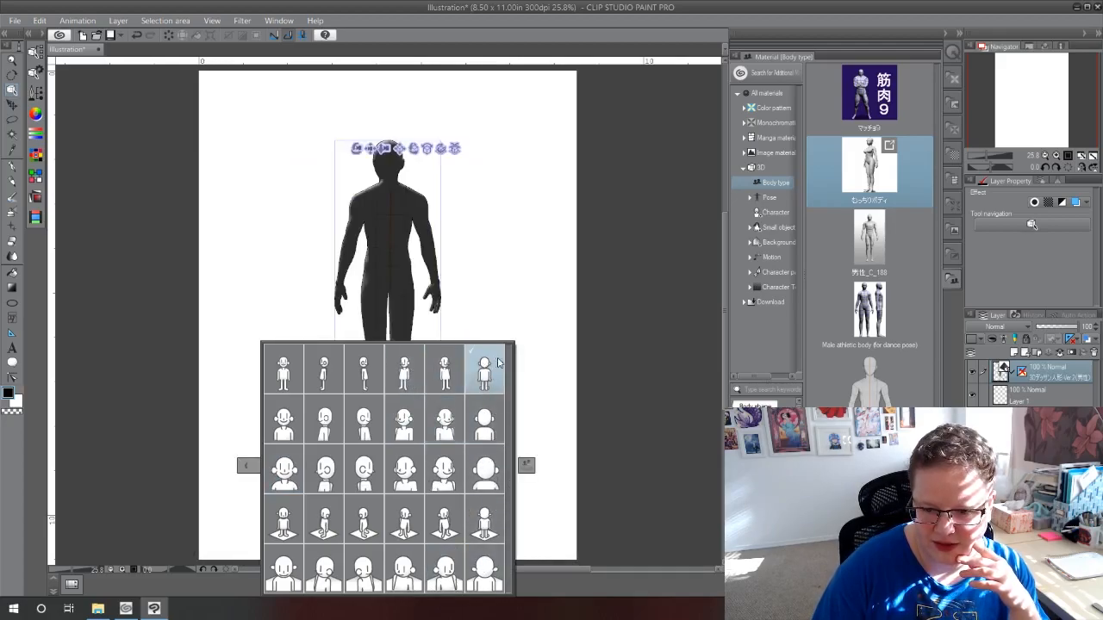
{"action": "left_click", "coordinate": [445, 371]}
{"action": "left_click", "coordinate": [407, 375]}
{"action": "left_click", "coordinate": [364, 370]}
{"action": "left_click", "coordinate": [322, 375]}
Go through the bust camera presets from the front view through the side and three-quarter views to the back view
{"action": "left_click", "coordinate": [288, 427]}
{"action": "left_click", "coordinate": [331, 429]}
{"action": "left_click", "coordinate": [377, 426]}
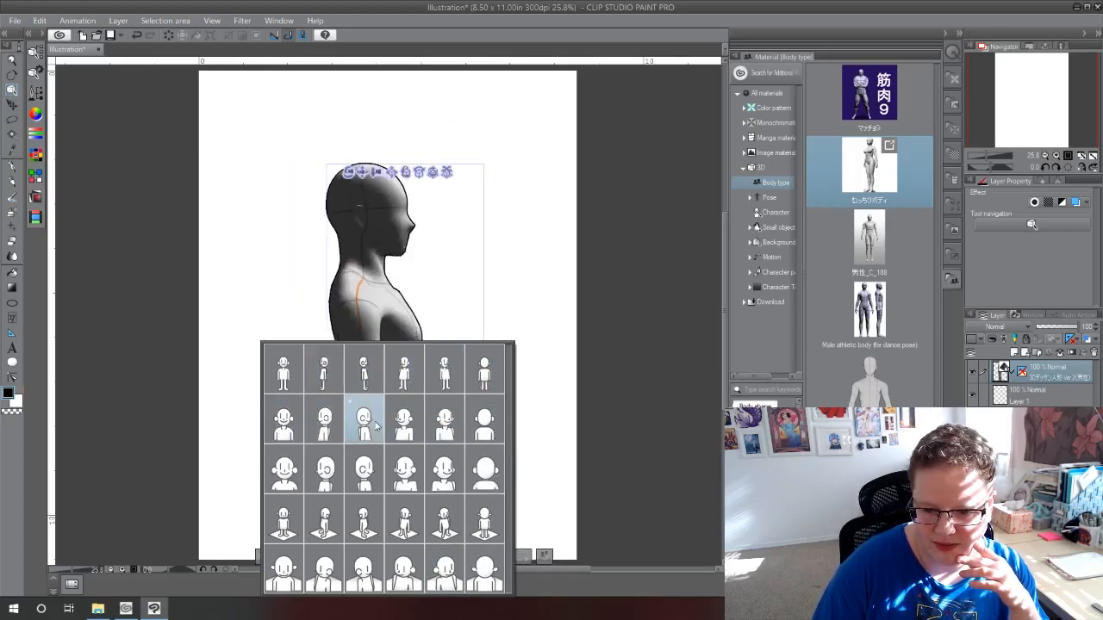
{"action": "left_click", "coordinate": [408, 428]}
{"action": "left_click", "coordinate": [441, 422]}
{"action": "left_click", "coordinate": [479, 426]}
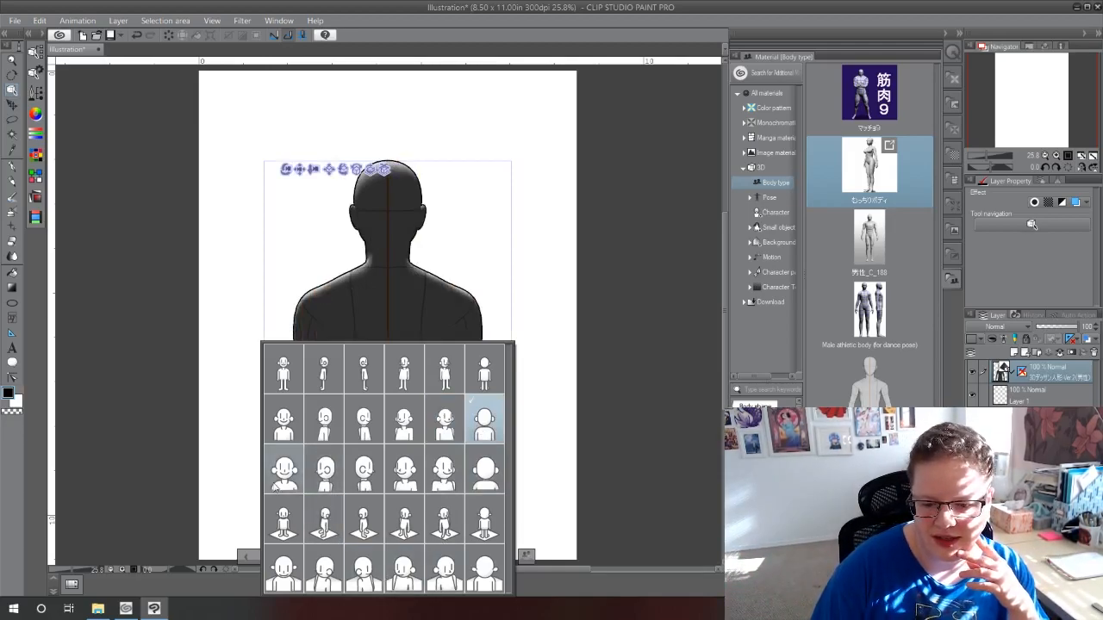
Sample further bust, head close-up and high-angle camera presets, and settle on the full-body front view
{"action": "left_click", "coordinate": [282, 385]}
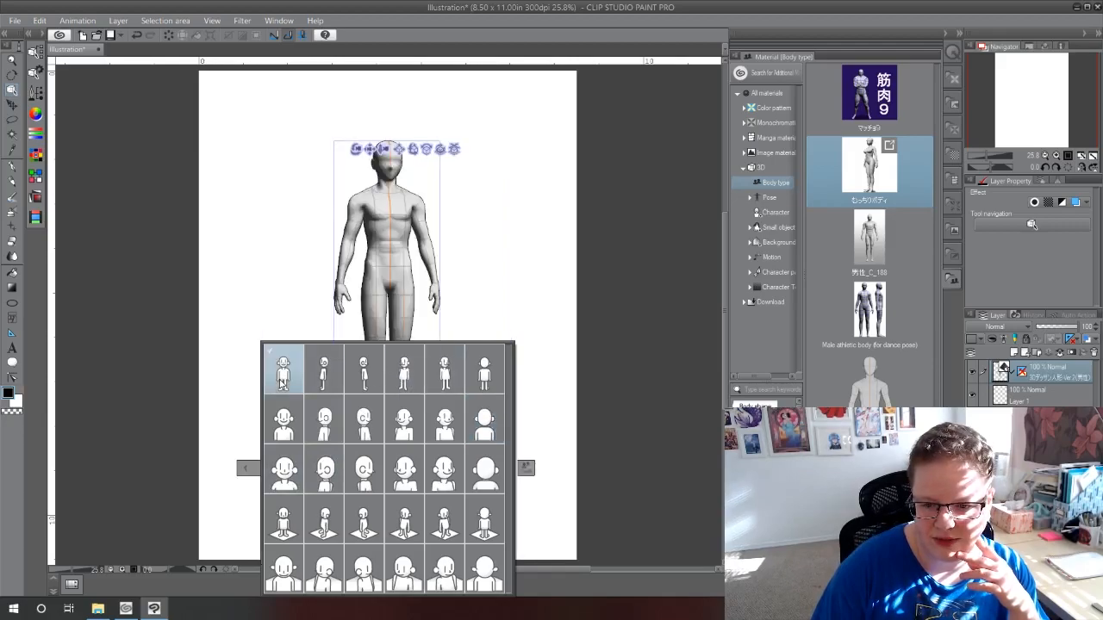
{"action": "left_click", "coordinate": [325, 420]}
{"action": "left_click", "coordinate": [357, 427]}
{"action": "left_click", "coordinate": [370, 472]}
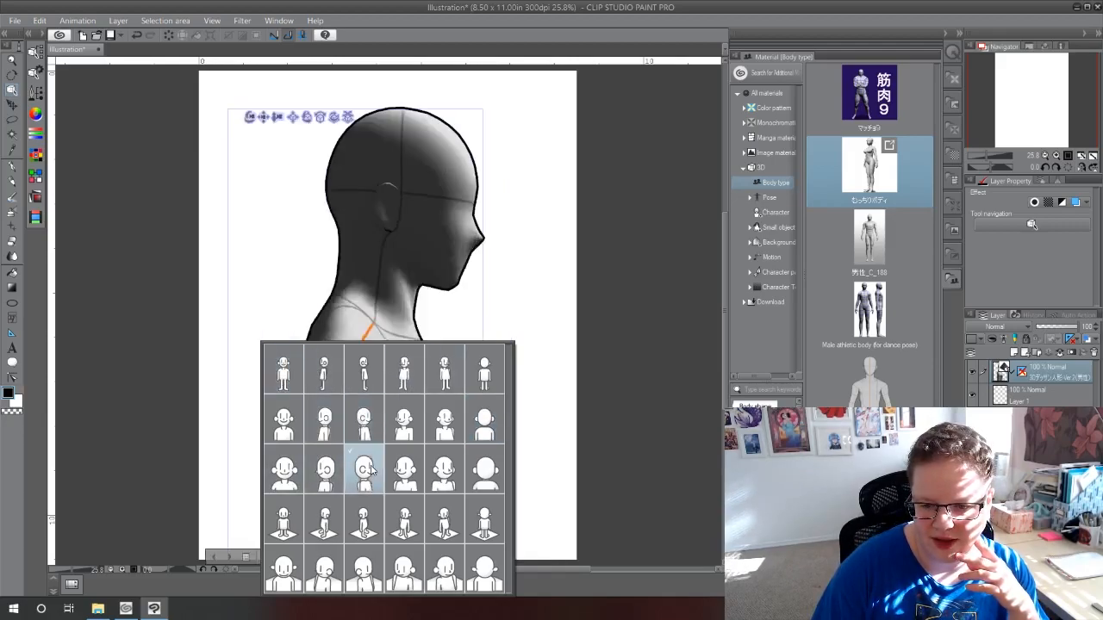
{"action": "left_click", "coordinate": [389, 520]}
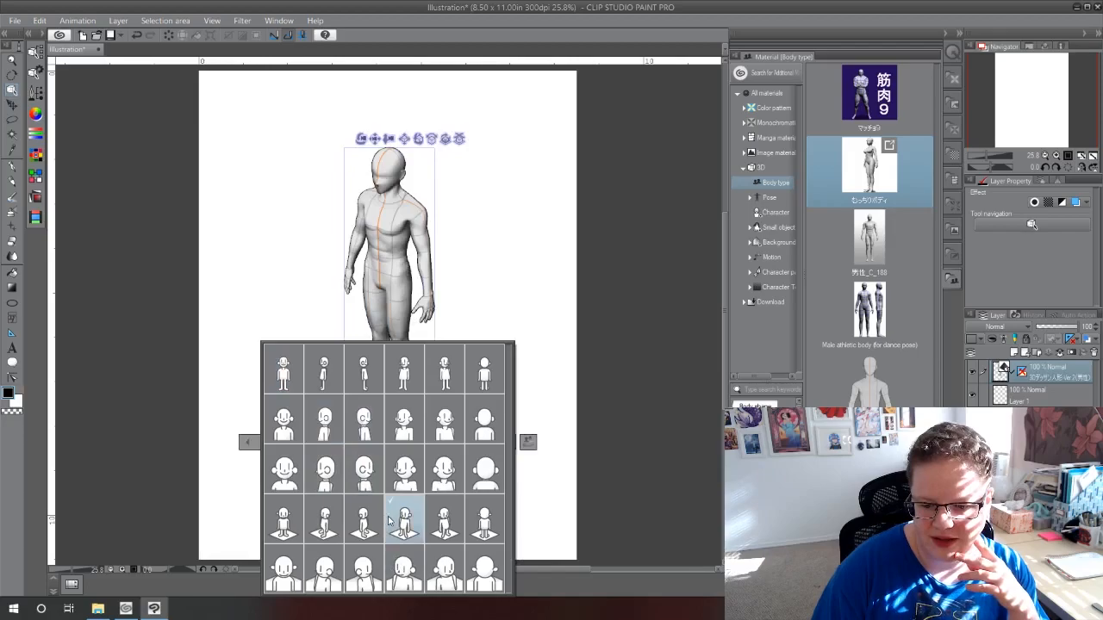
{"action": "left_click", "coordinate": [362, 572]}
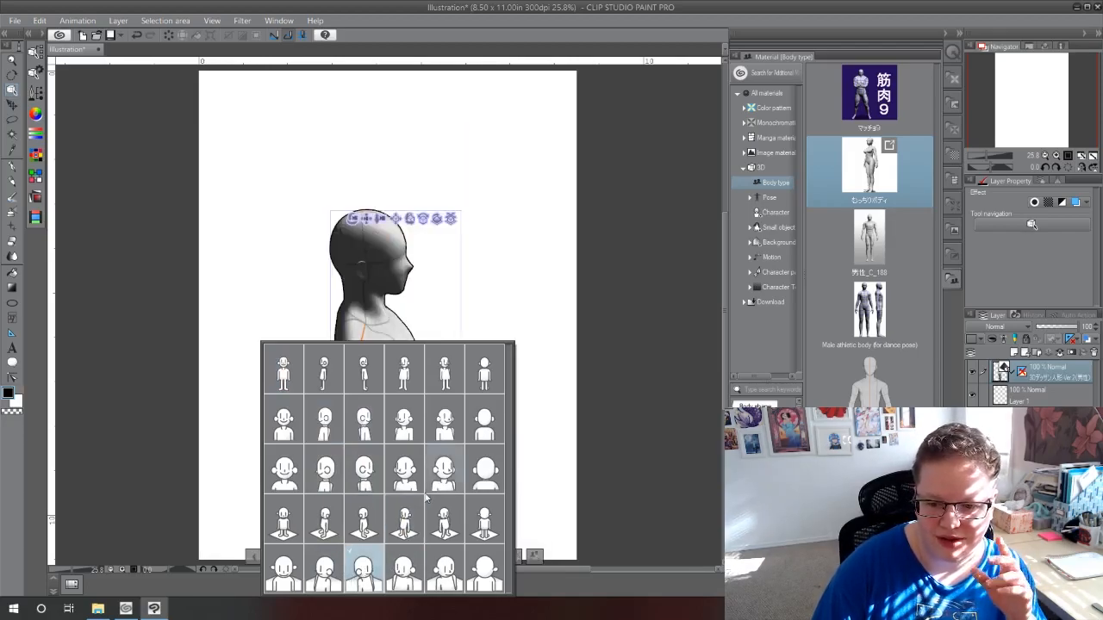
{"action": "left_click", "coordinate": [332, 572]}
{"action": "left_click", "coordinate": [284, 366]}
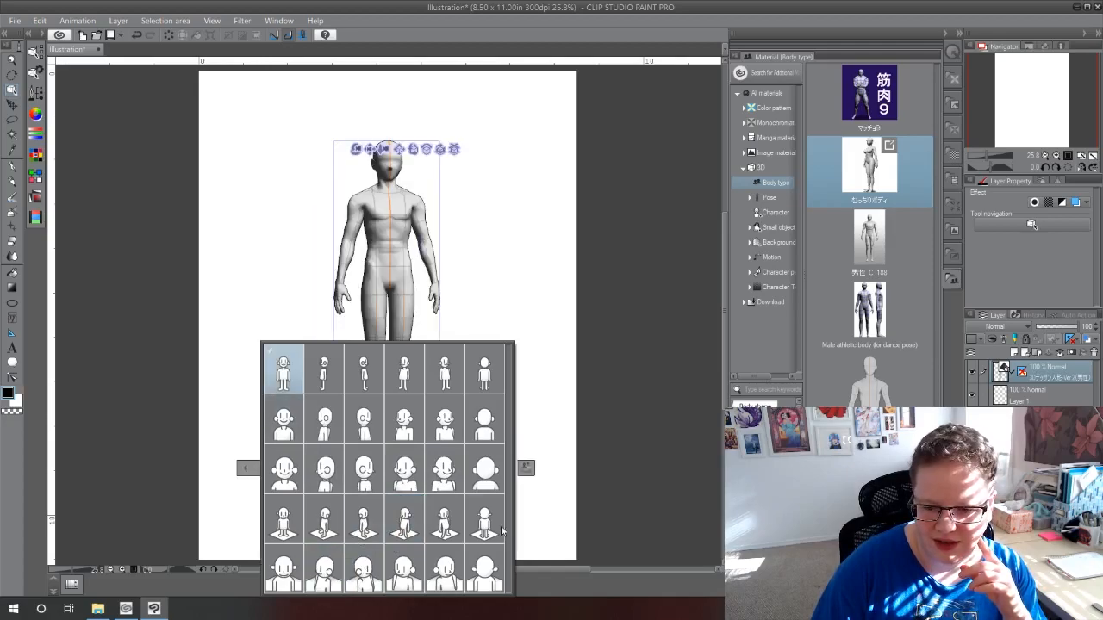
{"action": "left_click", "coordinate": [584, 364]}
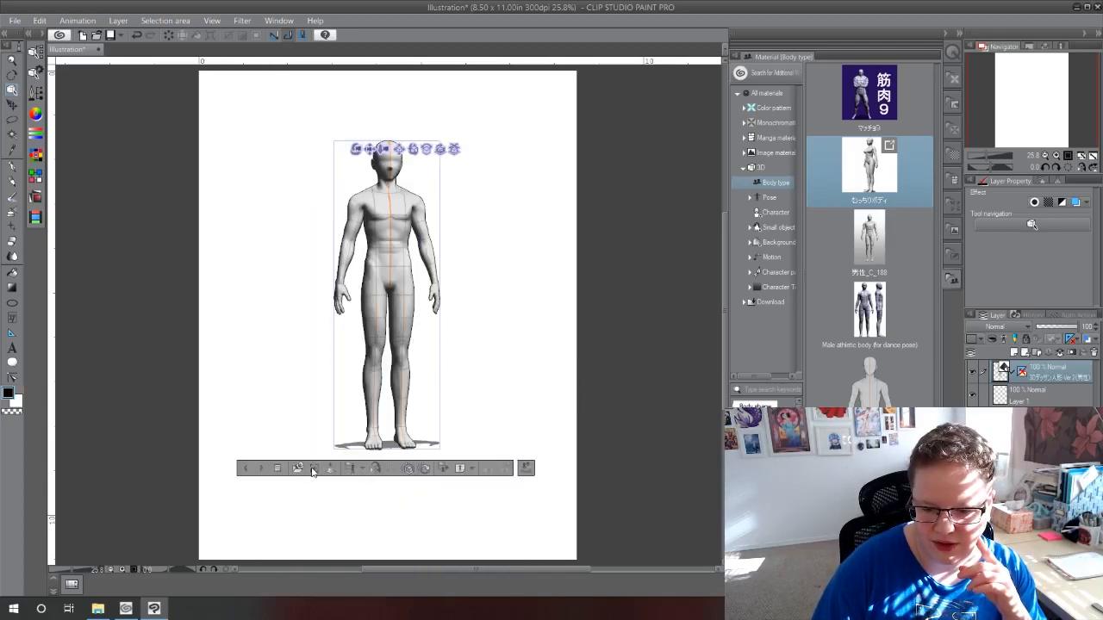
Focus the camera on the male figure and lift the figure straight up off the floor
{"action": "left_click", "coordinate": [315, 469]}
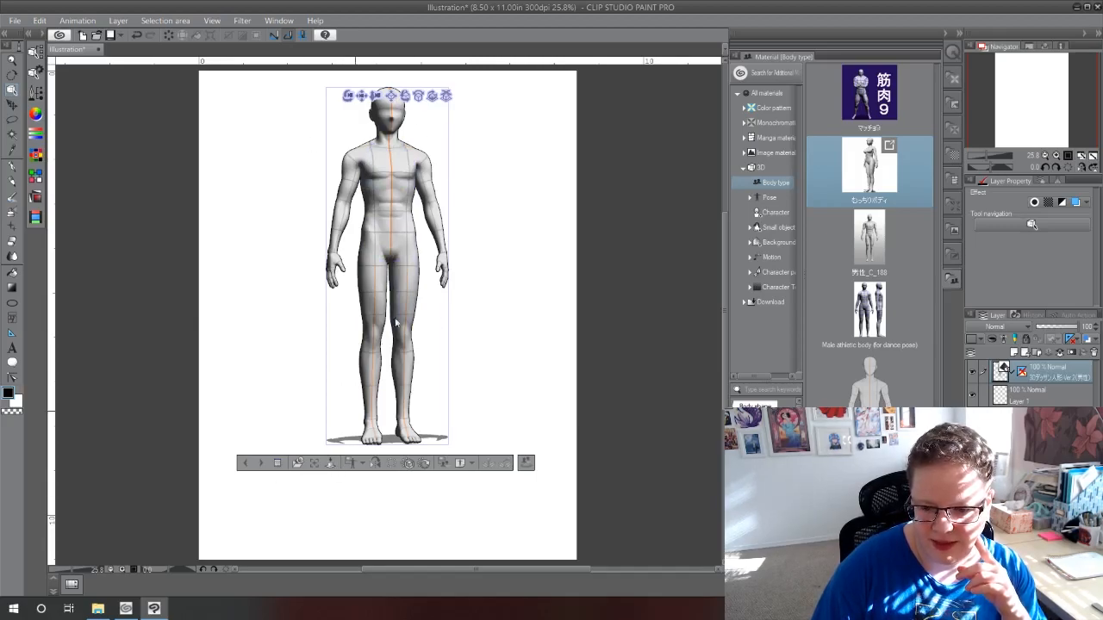
{"action": "left_click", "coordinate": [385, 348]}
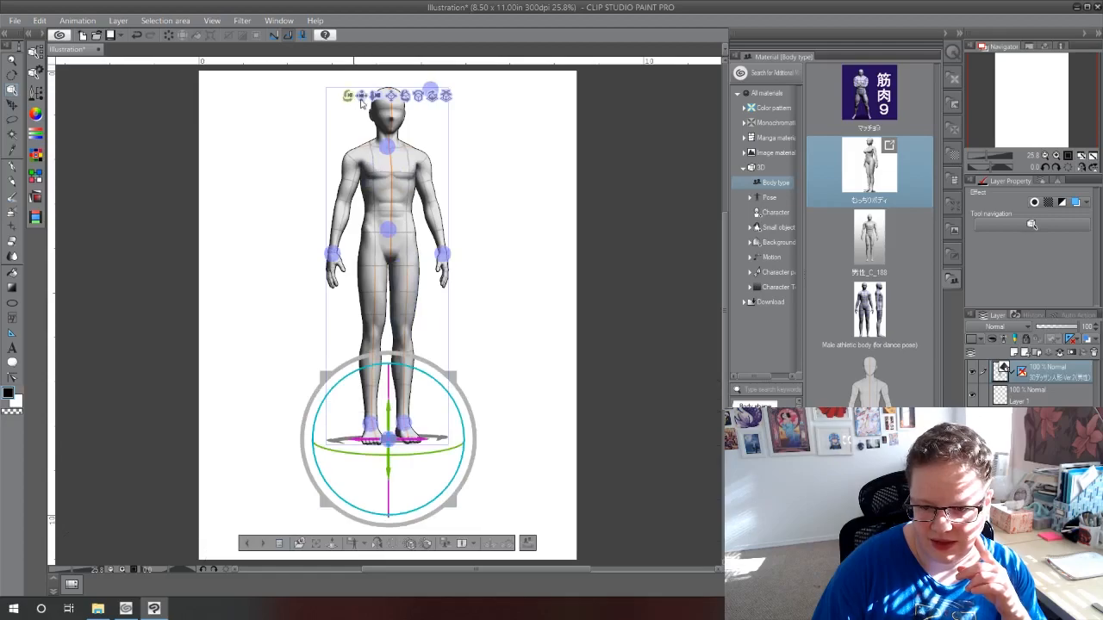
{"action": "left_click_drag", "start_coordinate": [391, 95], "coordinate": [392, 6]}
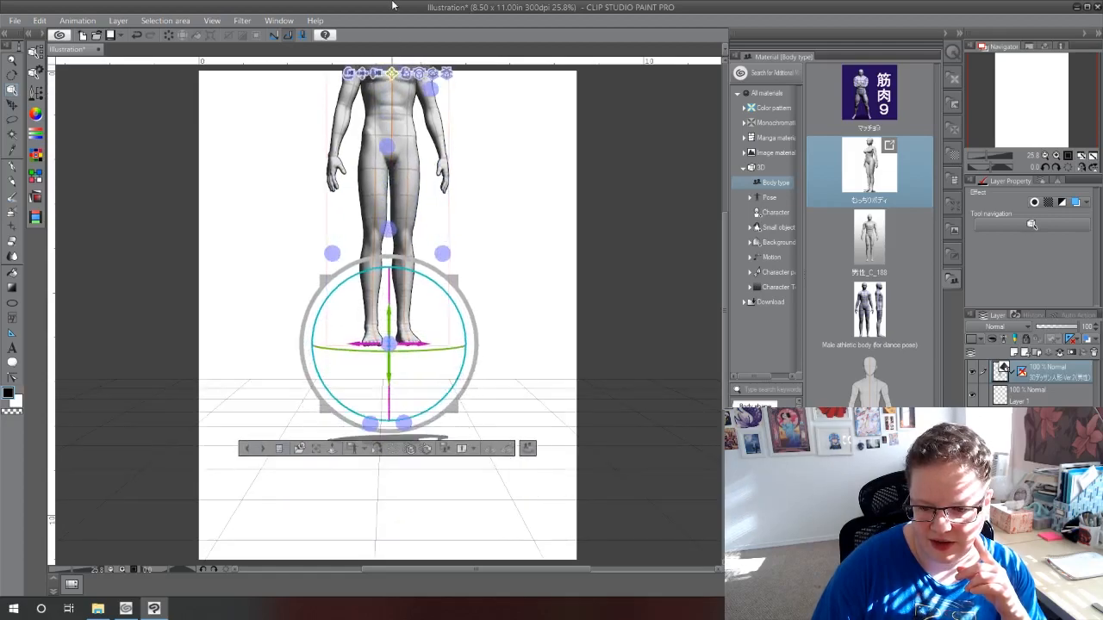
Ground the male figure, and pose it with one arm stretched out, the torso leaning and the opposite leg raised with a bent knee
{"action": "left_click", "coordinate": [332, 449]}
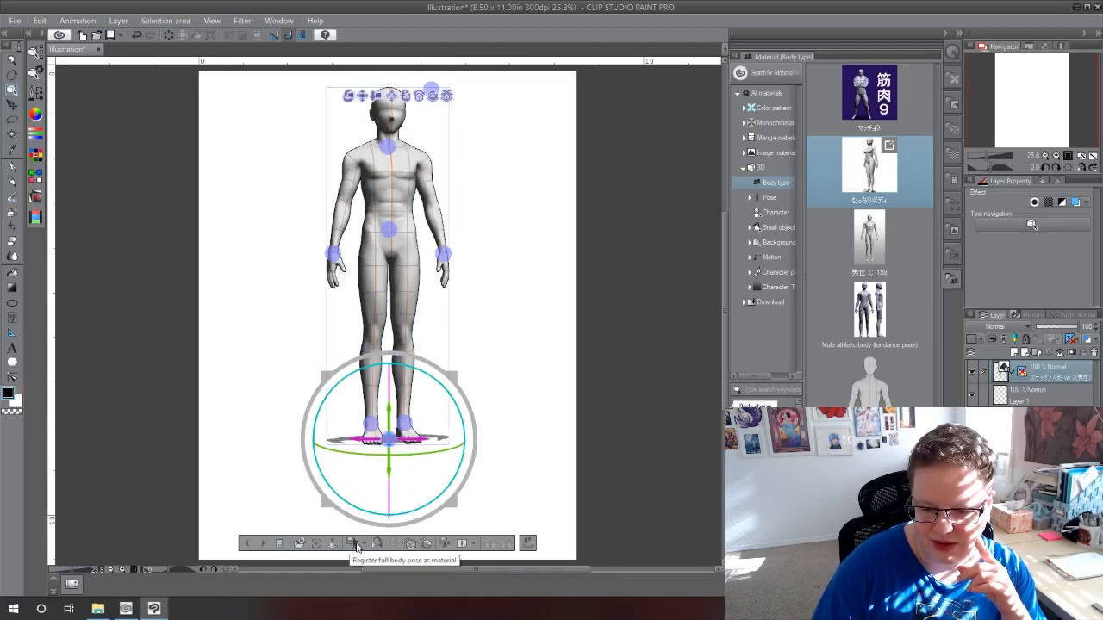
{"action": "left_click_drag", "start_coordinate": [333, 252], "coordinate": [246, 184]}
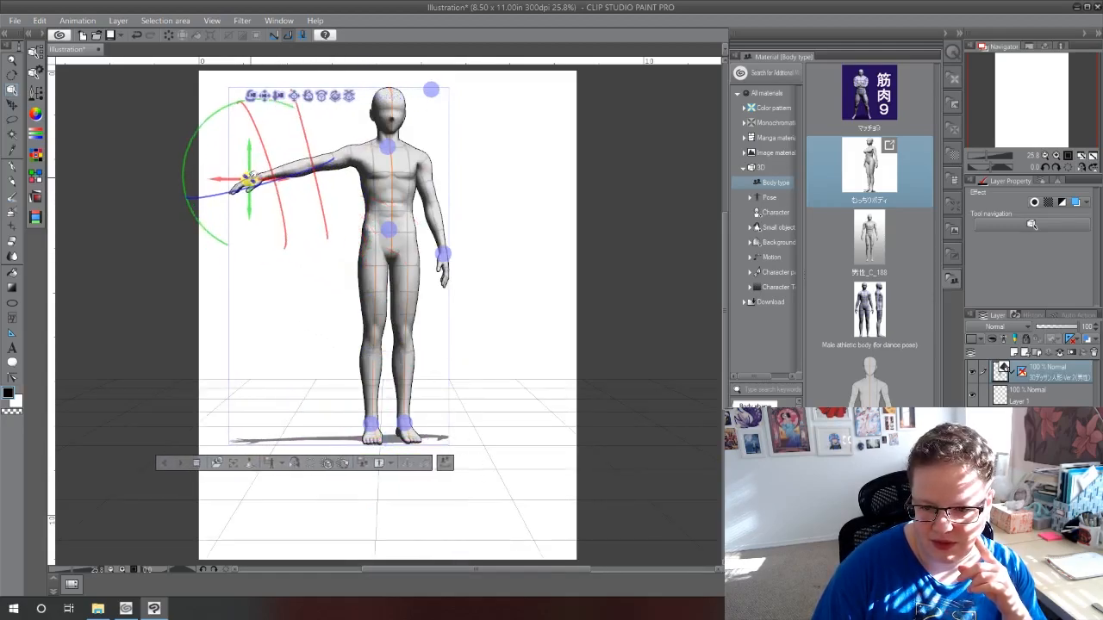
{"action": "left_click_drag", "start_coordinate": [390, 142], "coordinate": [415, 151]}
{"action": "left_click_drag", "start_coordinate": [437, 250], "coordinate": [511, 243]}
{"action": "left_click_drag", "start_coordinate": [402, 368], "coordinate": [457, 360]}
{"action": "left_click_drag", "start_coordinate": [488, 226], "coordinate": [465, 260]}
{"action": "left_click_drag", "start_coordinate": [444, 402], "coordinate": [464, 298]}
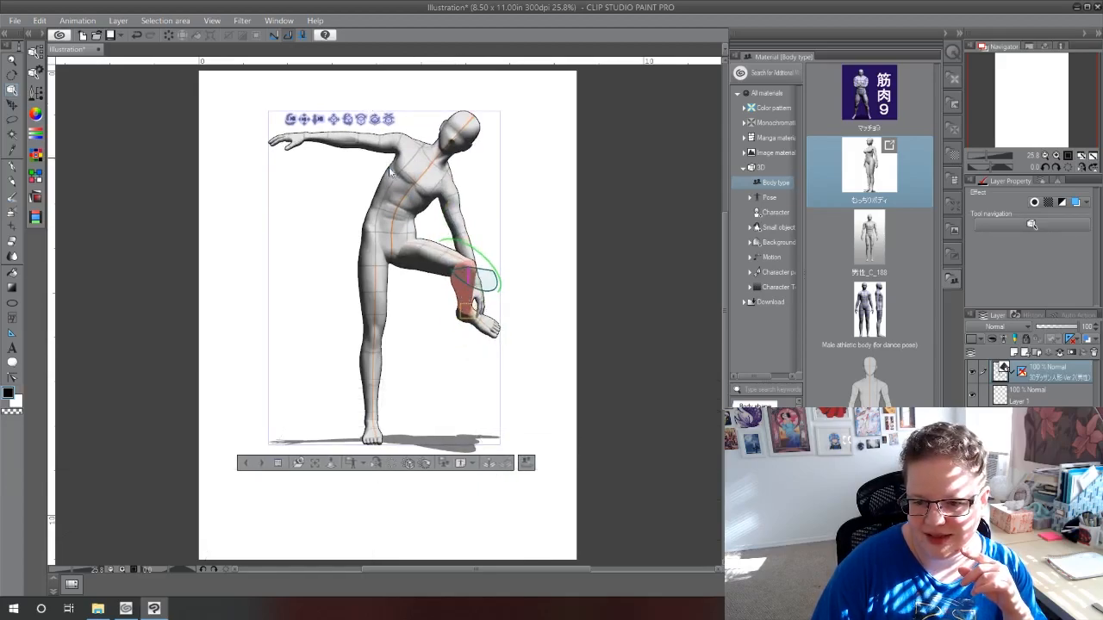
View the settings for registering the figure's full-body pose as a material
{"action": "left_click", "coordinate": [362, 465]}
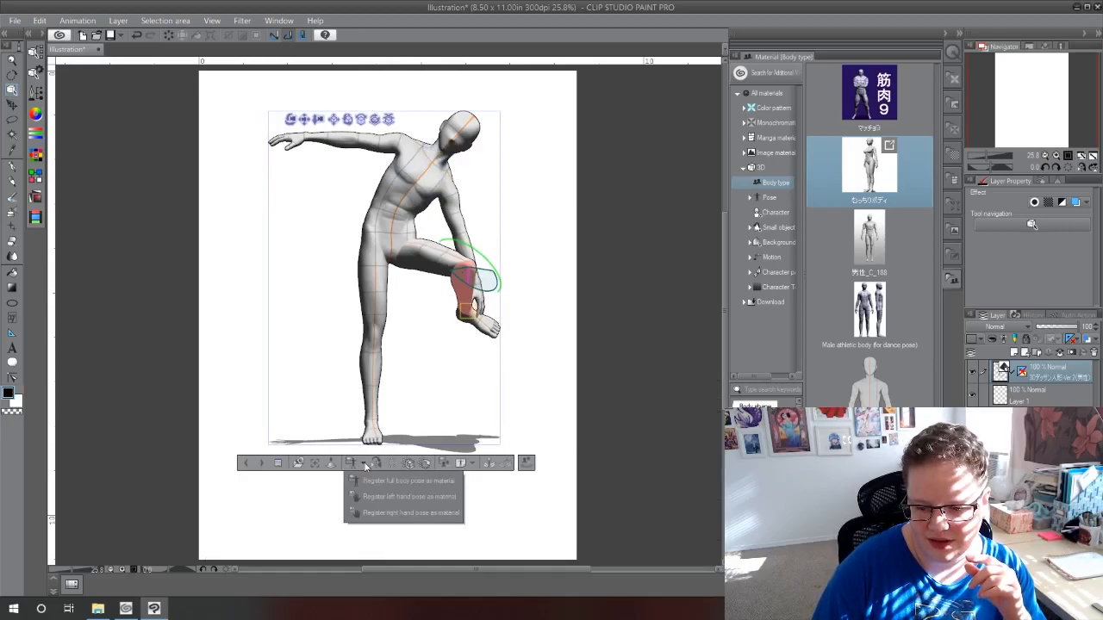
{"action": "left_click", "coordinate": [355, 465]}
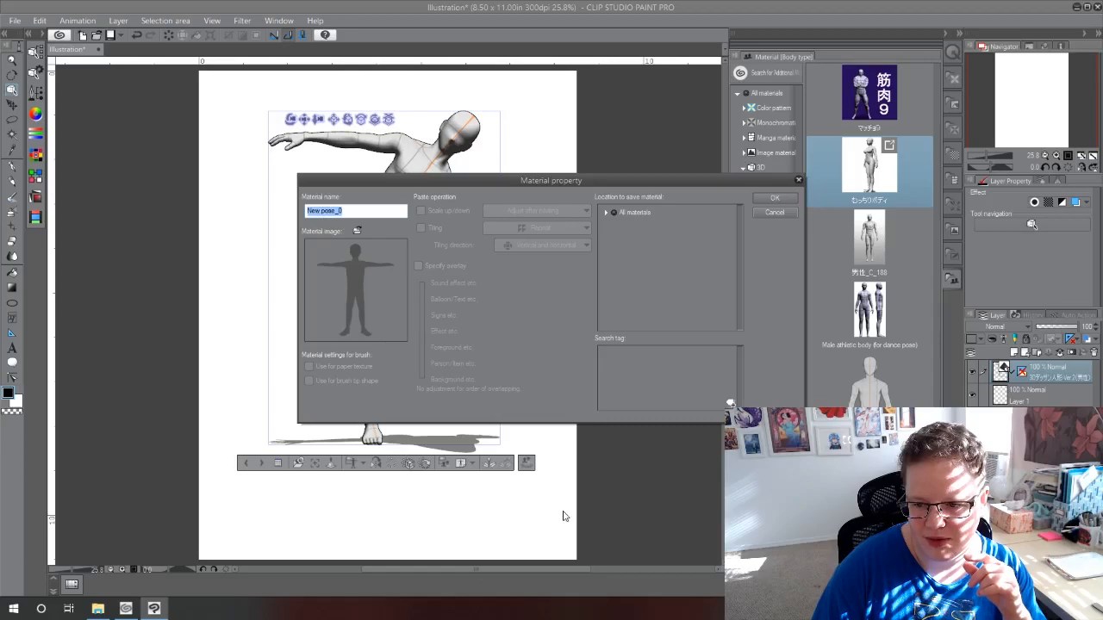
{"action": "left_click", "coordinate": [773, 213]}
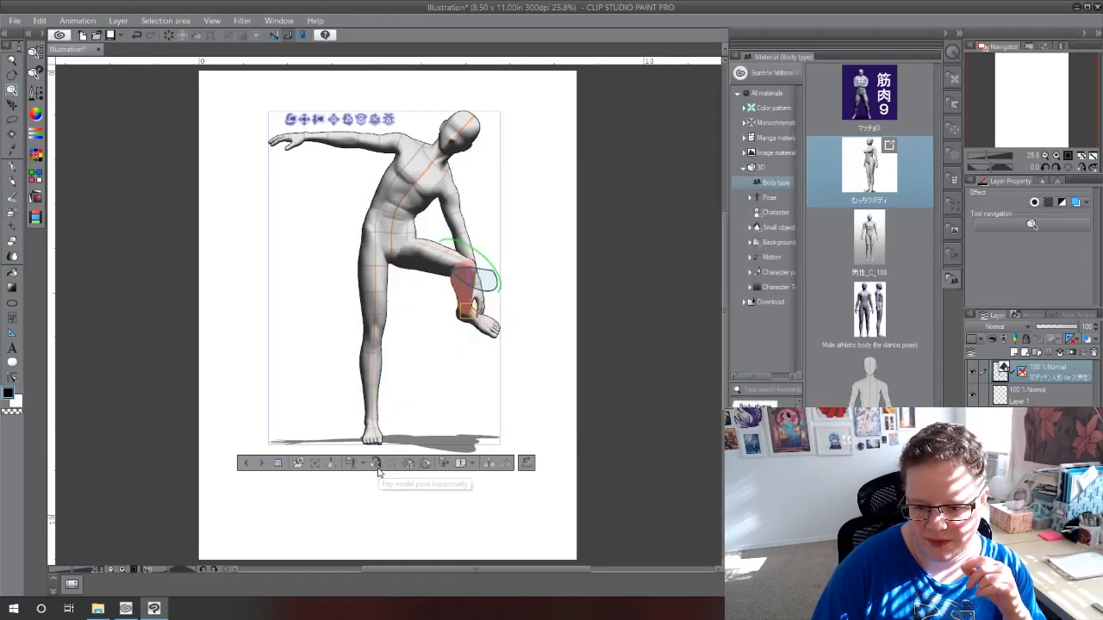
Flip the model's pose horizontally, and revert the figure to its initial pose
{"action": "left_click", "coordinate": [376, 464]}
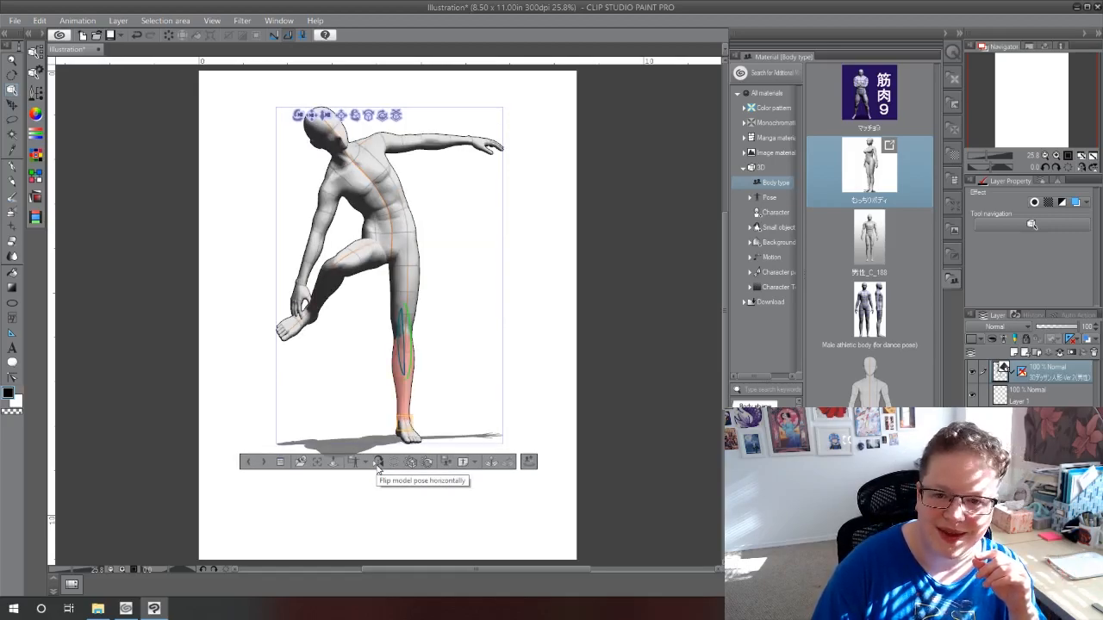
{"action": "left_click", "coordinate": [377, 465]}
{"action": "left_click", "coordinate": [378, 465]}
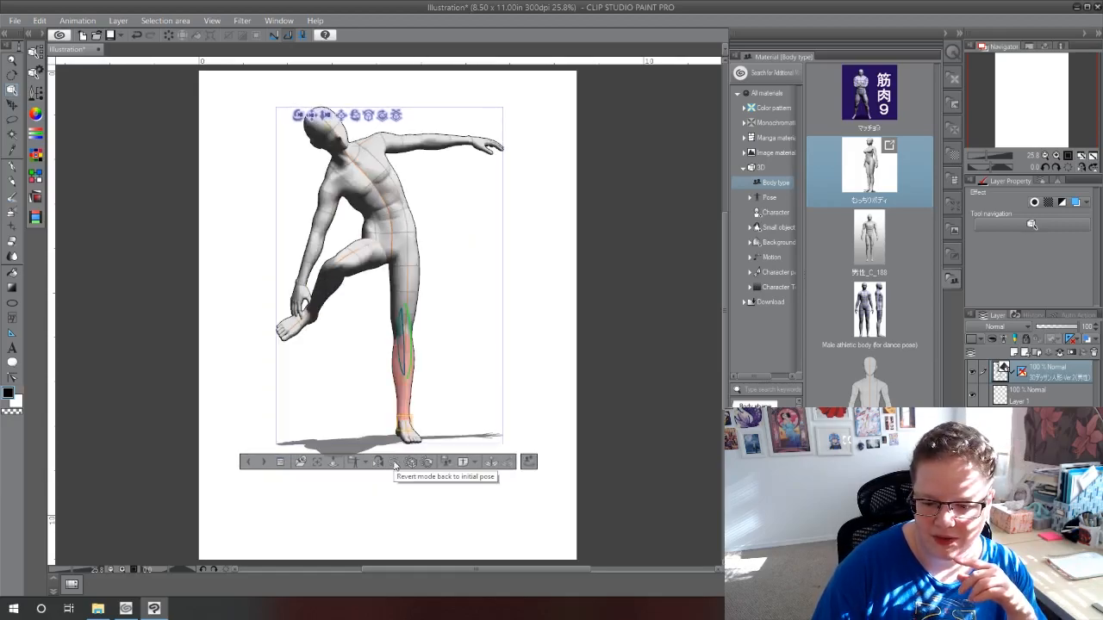
{"action": "left_click", "coordinate": [394, 464]}
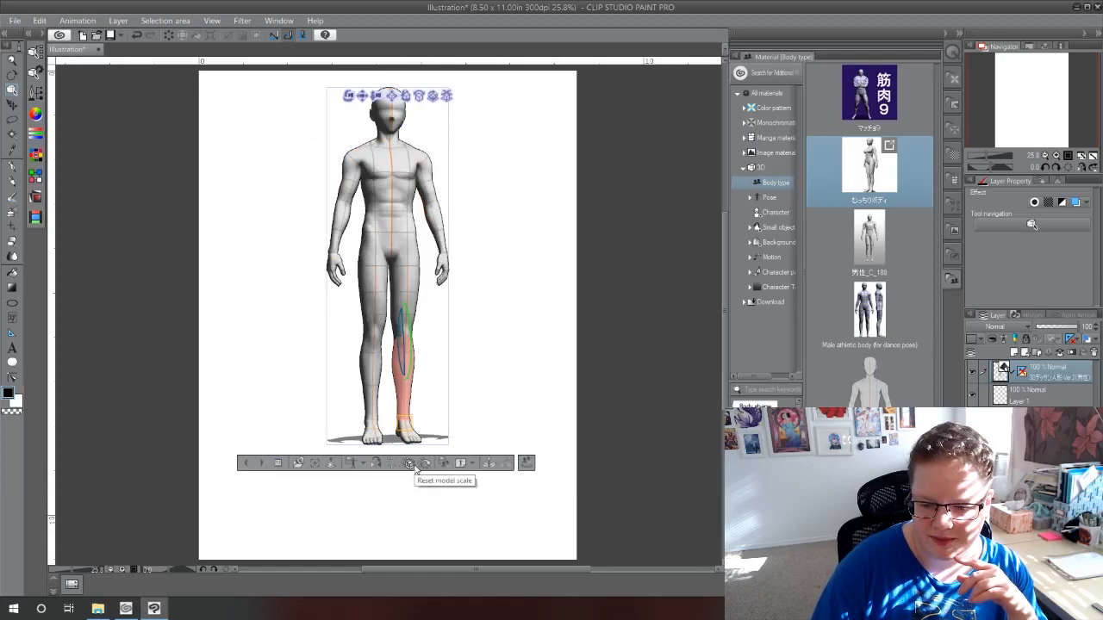
Scale the whole male figure down, and reset the model scale
{"action": "left_click", "coordinate": [405, 198]}
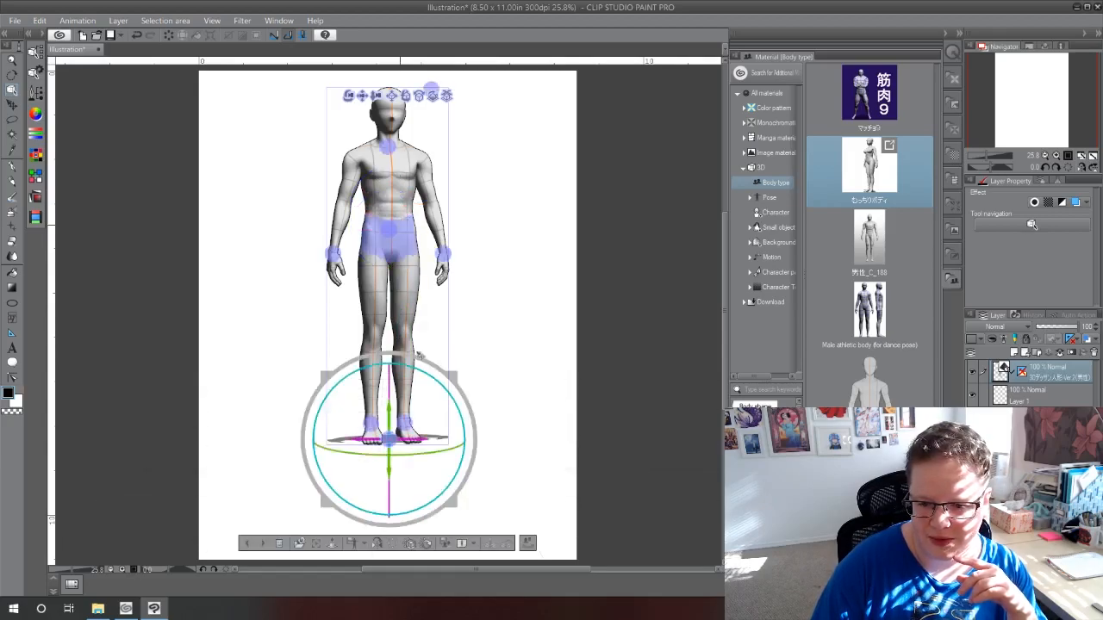
{"action": "left_click_drag", "start_coordinate": [454, 374], "coordinate": [433, 426]}
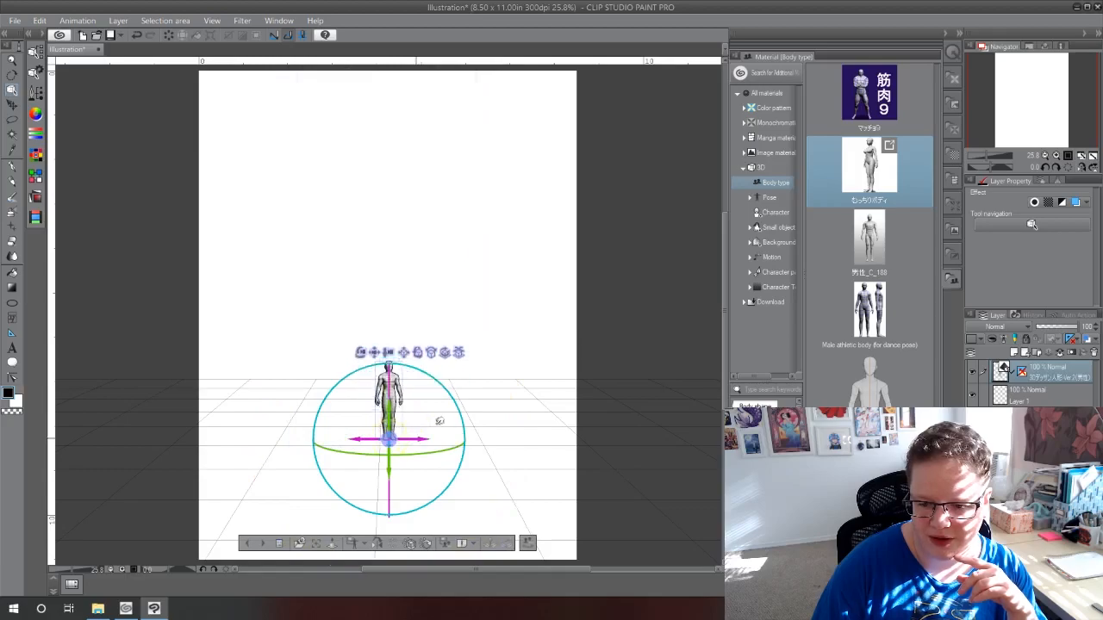
{"action": "left_click", "coordinate": [412, 545]}
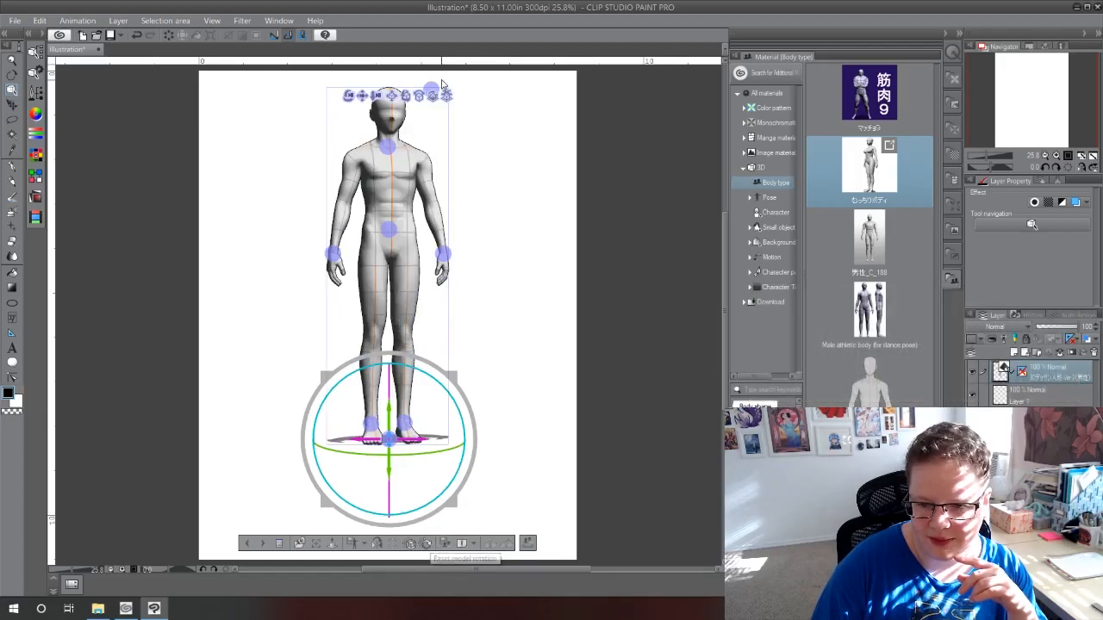
Rotate the whole male figure into a diagonal tilt, and reset the model rotation
{"action": "left_click_drag", "start_coordinate": [433, 95], "coordinate": [358, 120]}
{"action": "left_click_drag", "start_coordinate": [406, 81], "coordinate": [527, 154]}
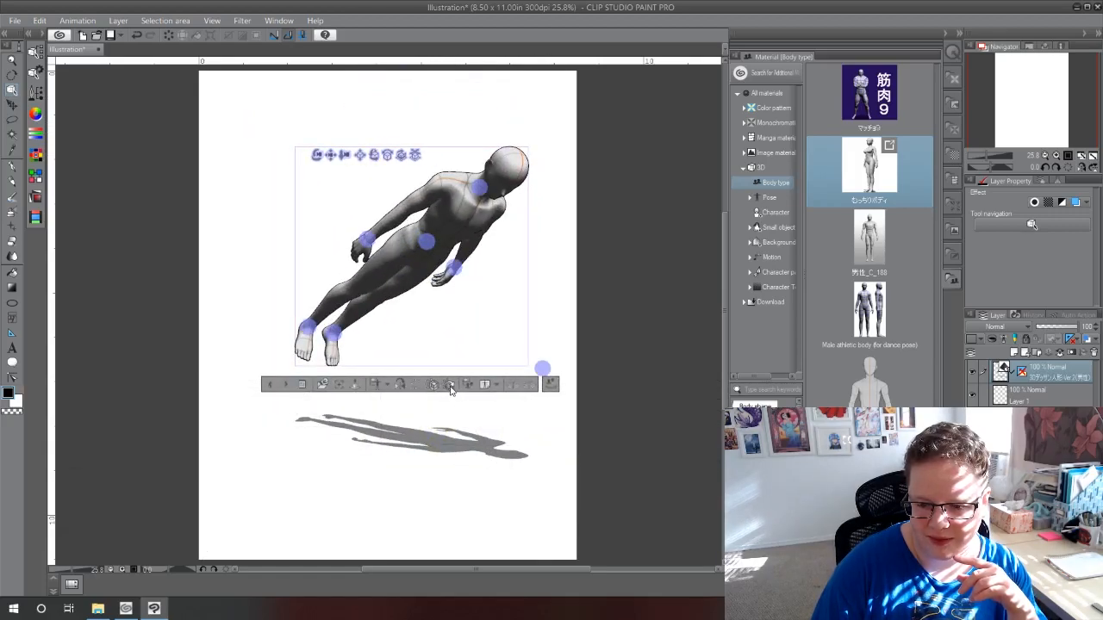
{"action": "left_click", "coordinate": [449, 385]}
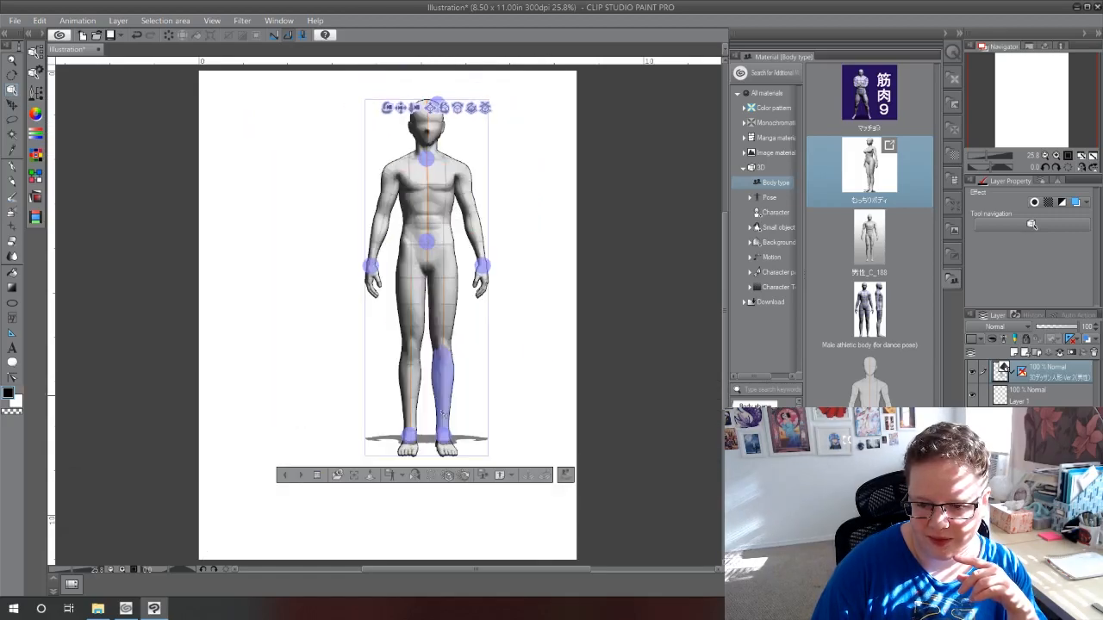
View the settings for registering the 3D drawing figure as a material
{"action": "left_click", "coordinate": [484, 476]}
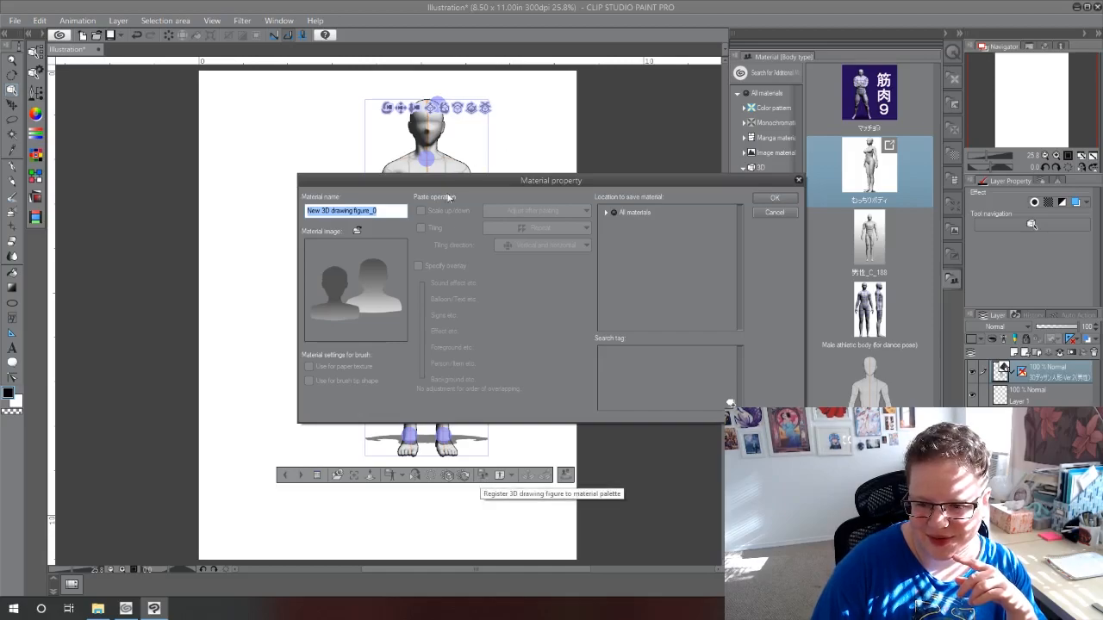
{"action": "left_click", "coordinate": [783, 215]}
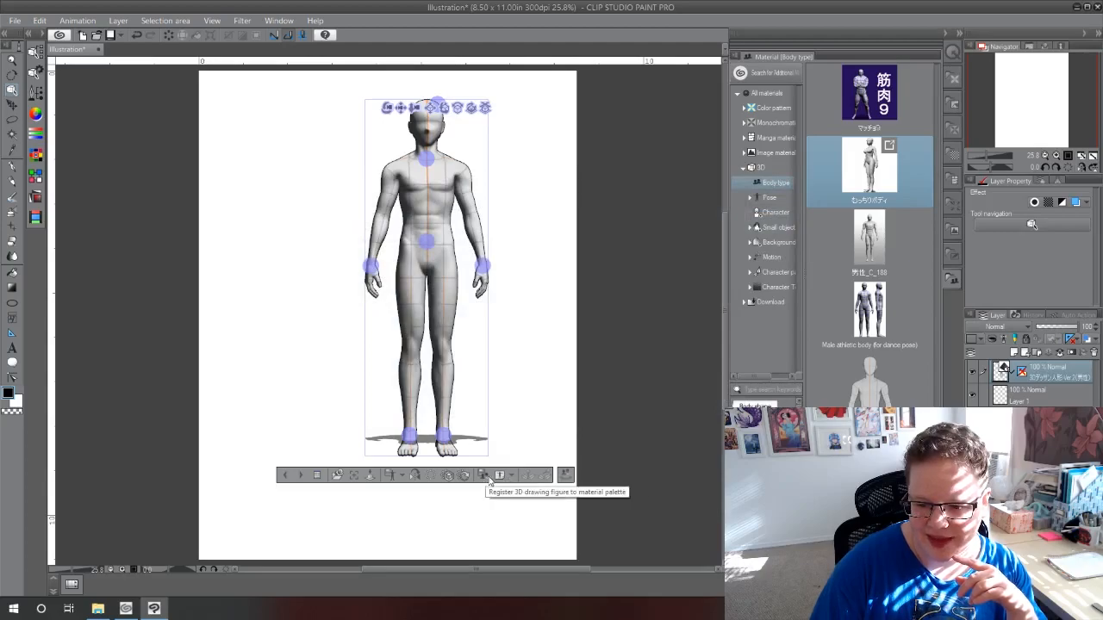
Apply the listed 3D pose material, with one hand raised and the other at the hip, to the male figure
{"action": "left_click", "coordinate": [514, 477]}
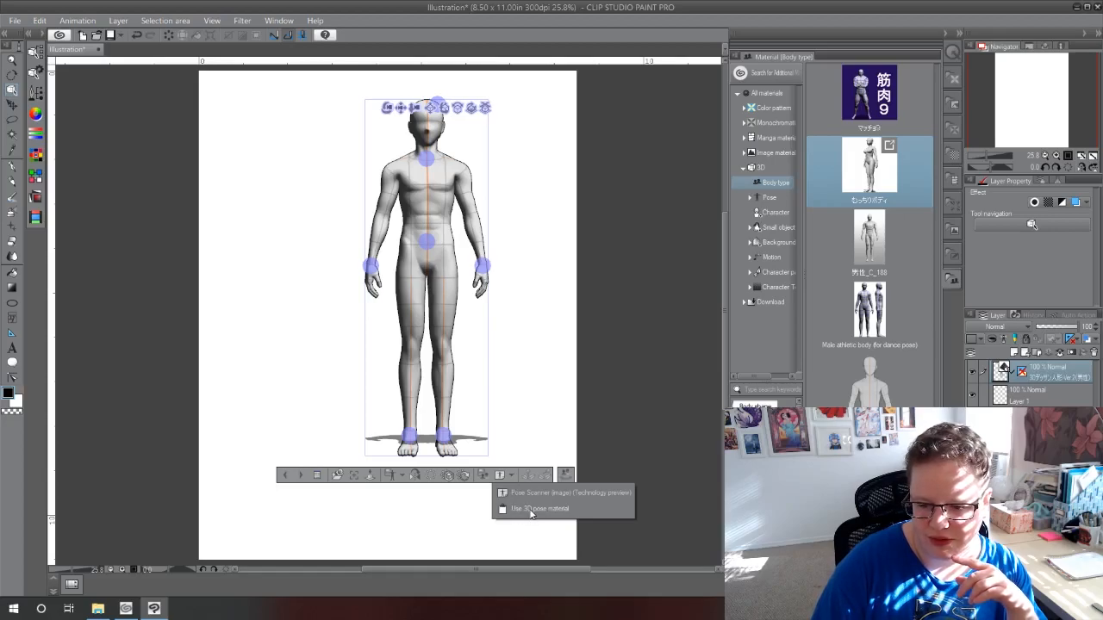
{"action": "left_click", "coordinate": [534, 509]}
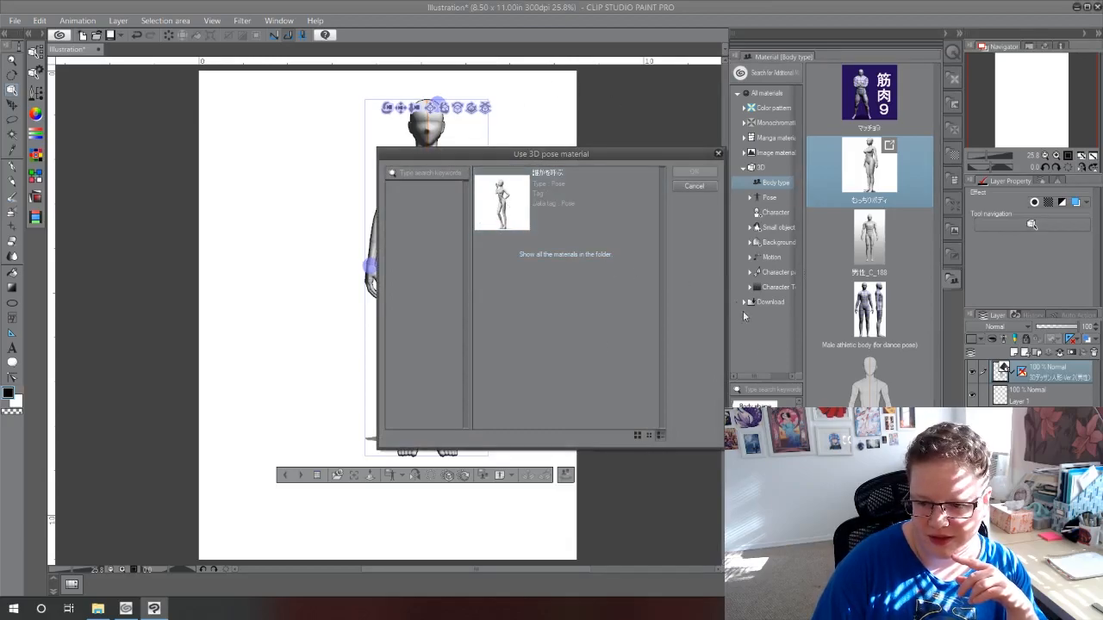
{"action": "left_click", "coordinate": [510, 203]}
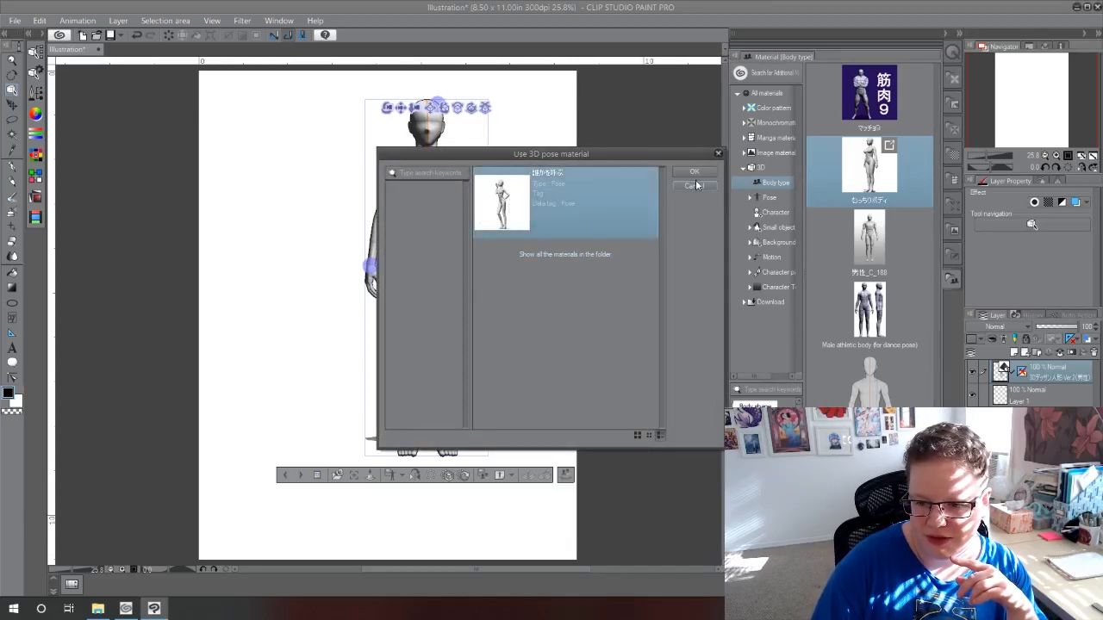
{"action": "left_click", "coordinate": [697, 172]}
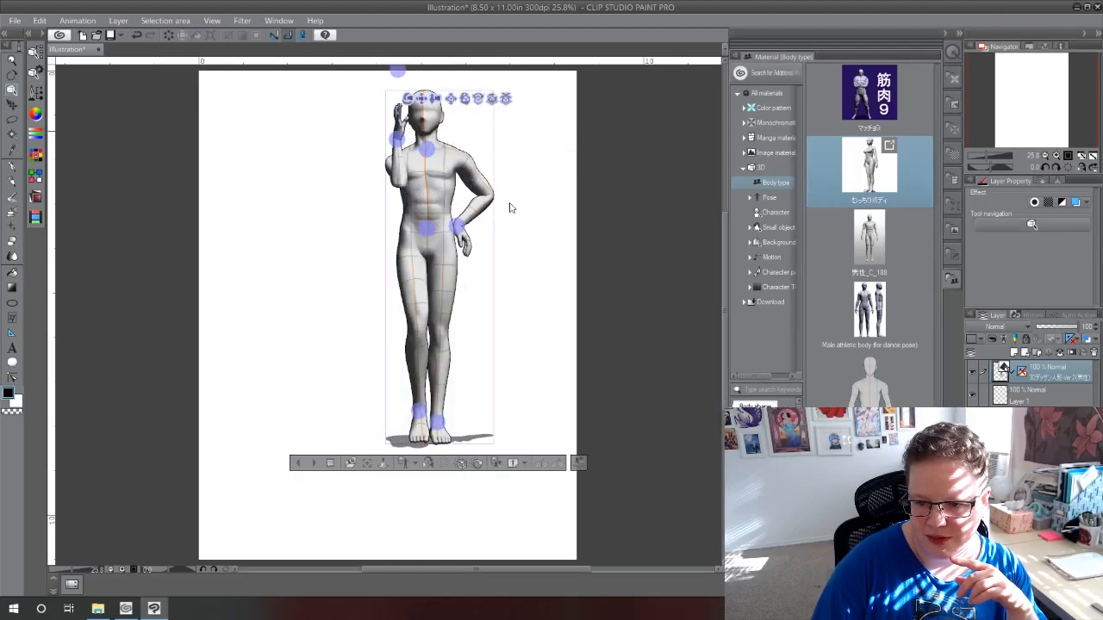
Use Pose Scanner to apply the pose from the standing reference photo (dbubyo0), and slightly adjust the figure's rotation and raised hand
{"action": "left_click", "coordinate": [509, 464]}
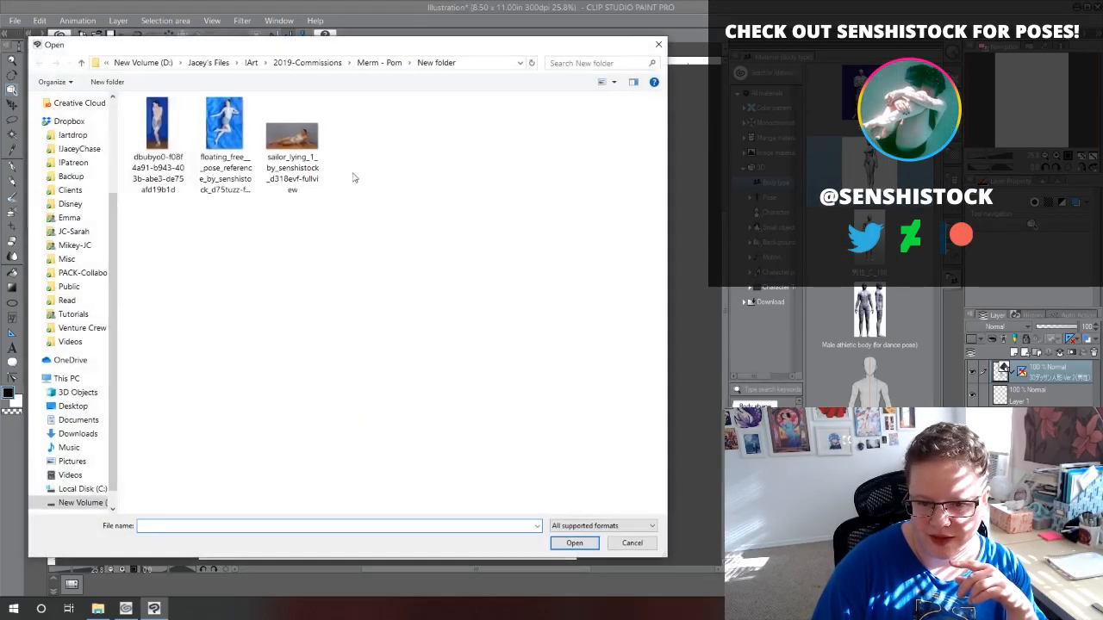
{"action": "left_click", "coordinate": [182, 130]}
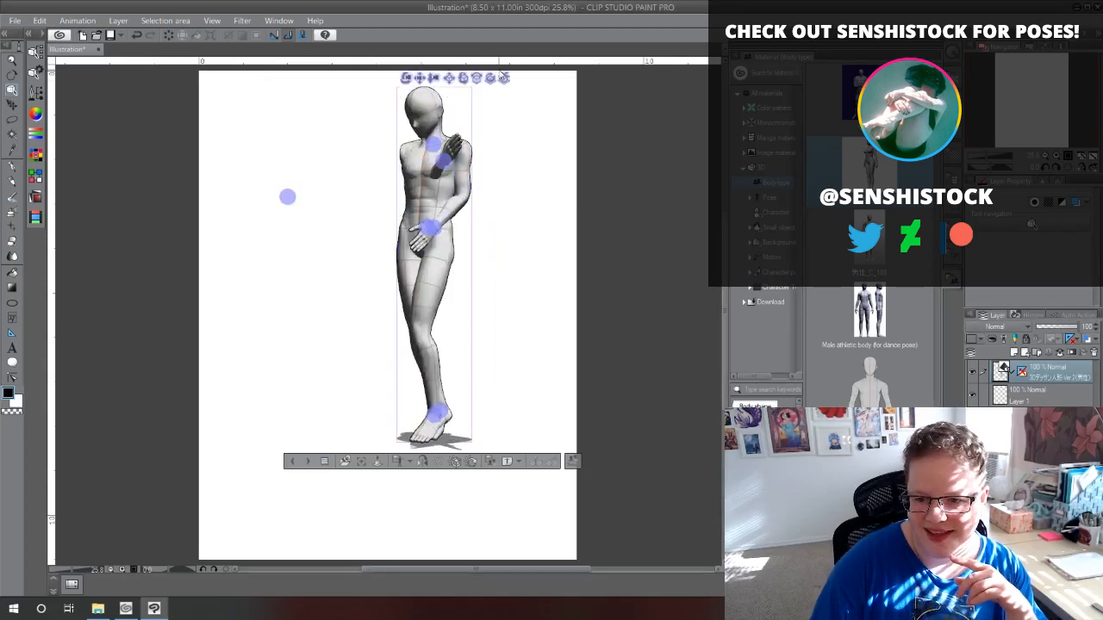
{"action": "left_click_drag", "start_coordinate": [490, 78], "coordinate": [491, 149]}
{"action": "left_click", "coordinate": [448, 160]}
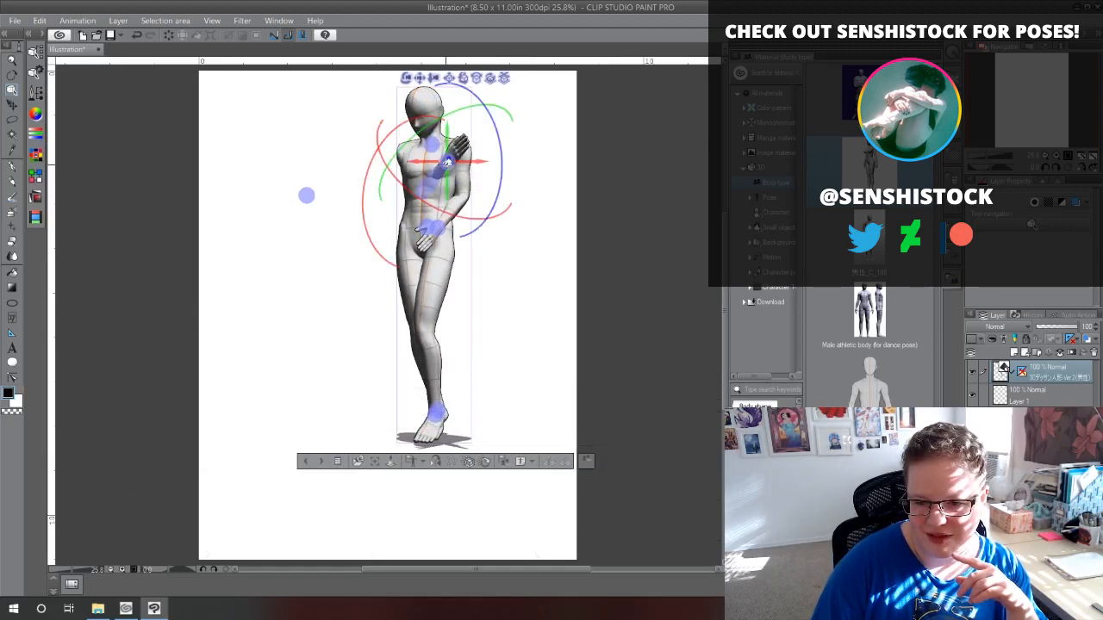
{"action": "mouse_move", "coordinate": [448, 162]}
{"action": "left_mouse_down"}
{"action": "mouse_move", "coordinate": [414, 168]}
{"action": "mouse_move", "coordinate": [448, 166]}
{"action": "left_mouse_up"}
Use Pose Scanner to apply the pose from the floating_free__pose_reference photo, and rotate the figure slightly
{"action": "left_click", "coordinate": [521, 463]}
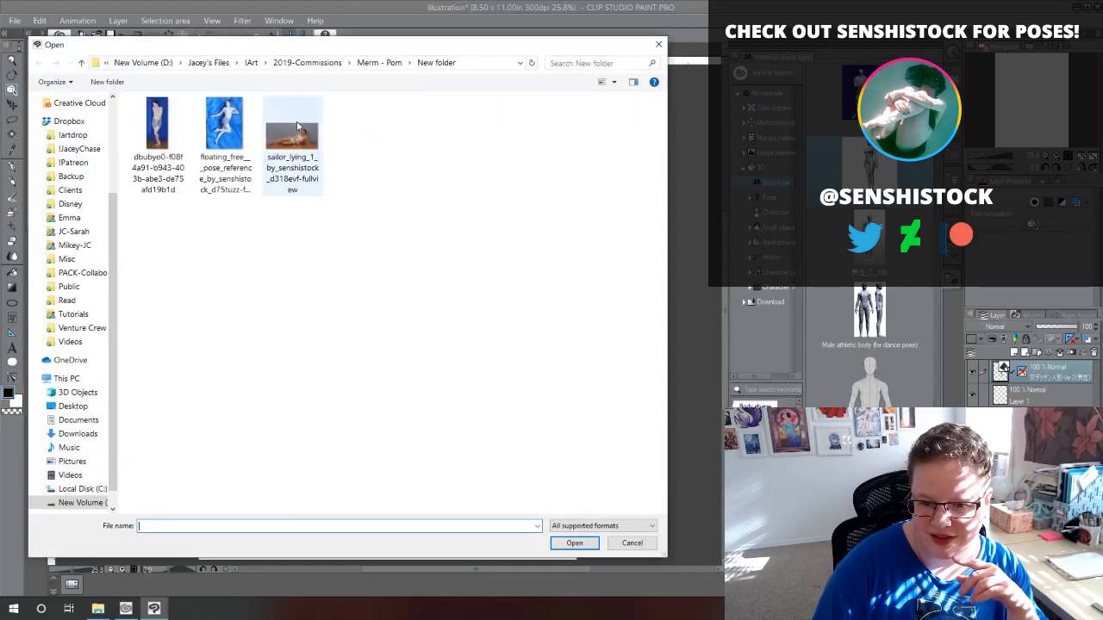
{"action": "left_click", "coordinate": [225, 138]}
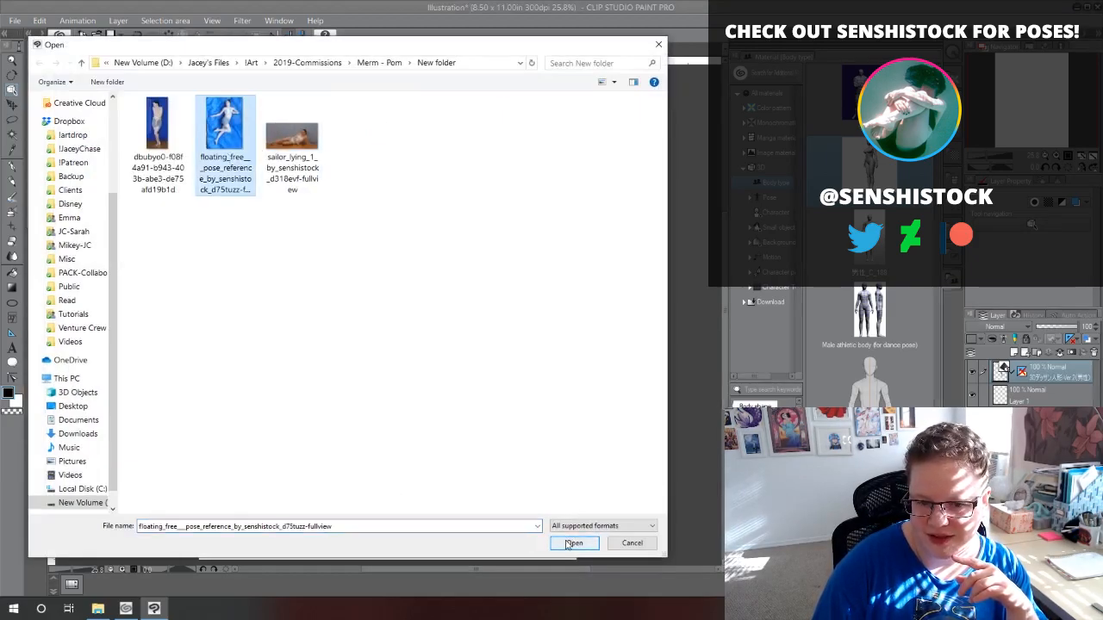
{"action": "left_click", "coordinate": [571, 543]}
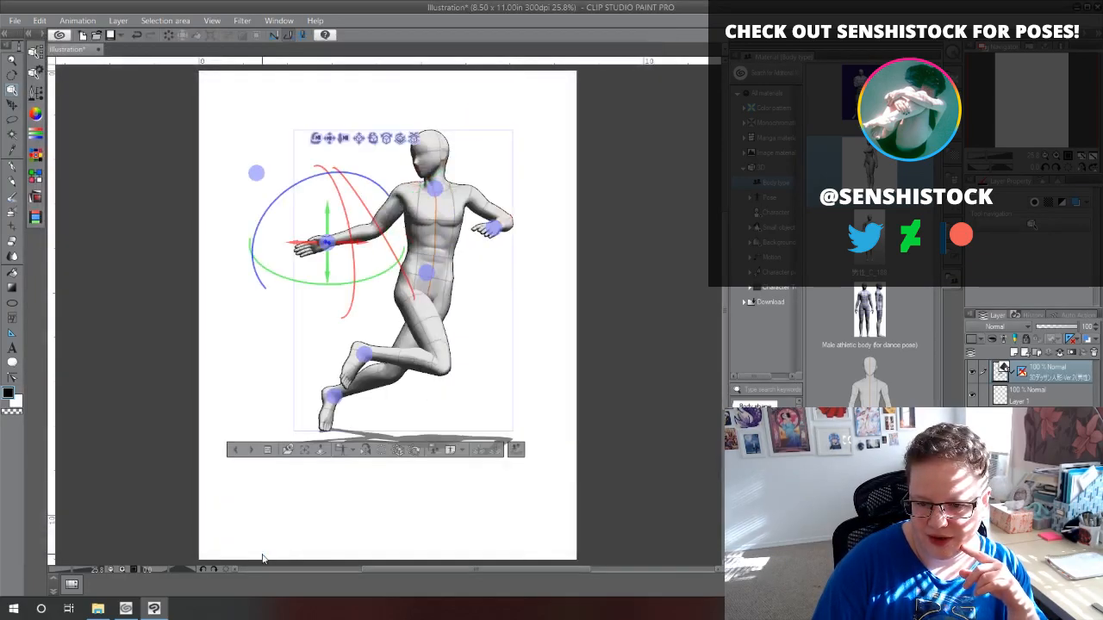
{"action": "left_click_drag", "start_coordinate": [405, 140], "coordinate": [431, 164]}
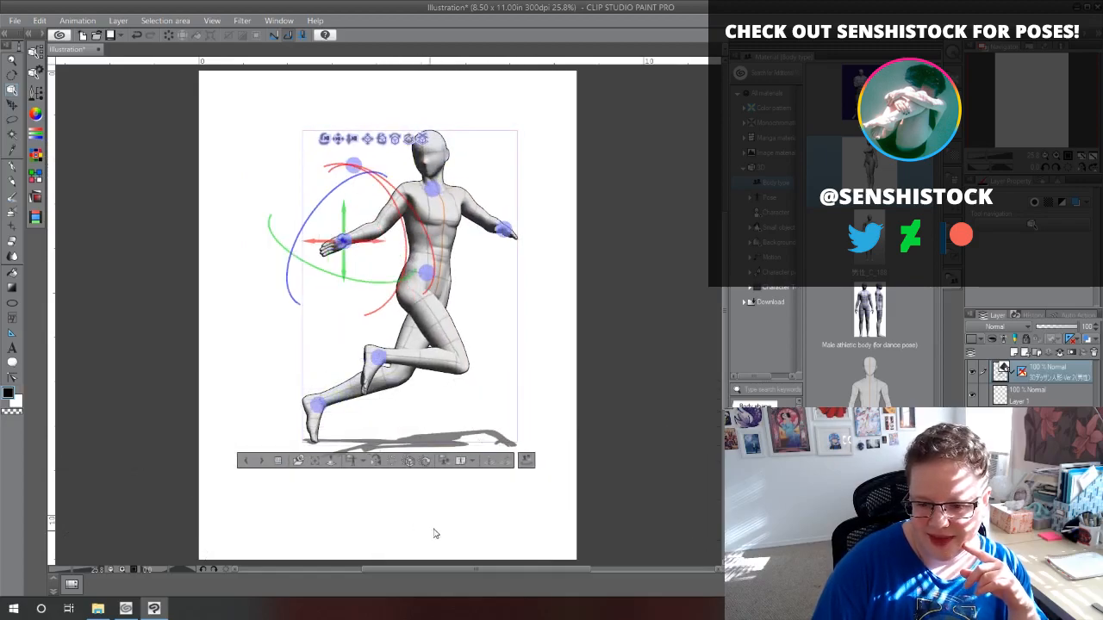
Use Pose Scanner to apply the pose from the sailor_lying_1 photo, and rotate the figure to inspect it
{"action": "left_click", "coordinate": [460, 464]}
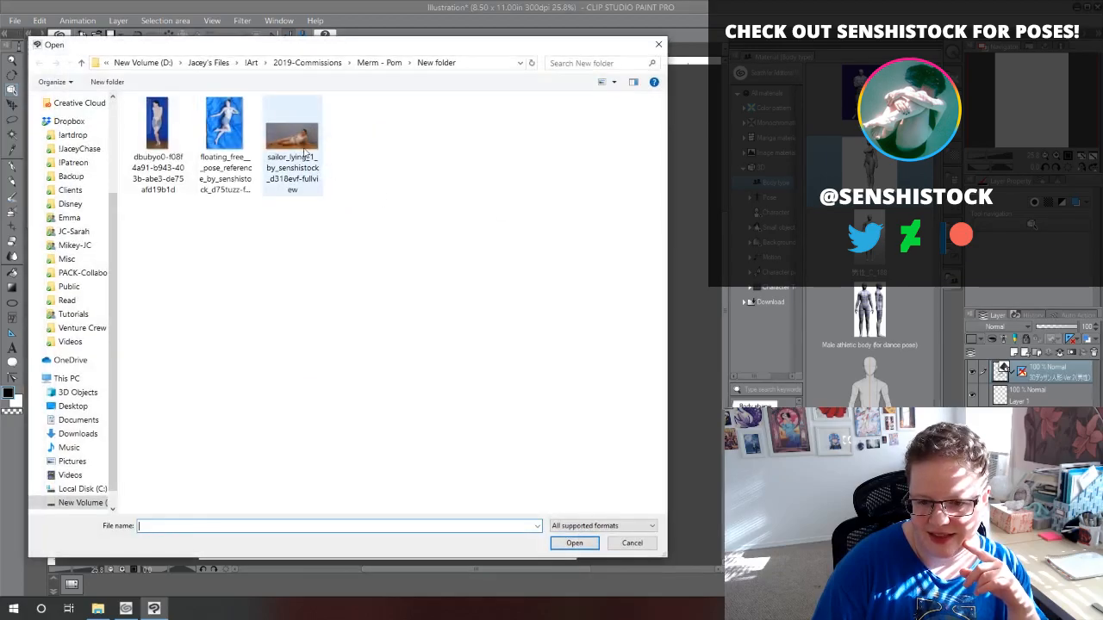
{"action": "left_click", "coordinate": [573, 543]}
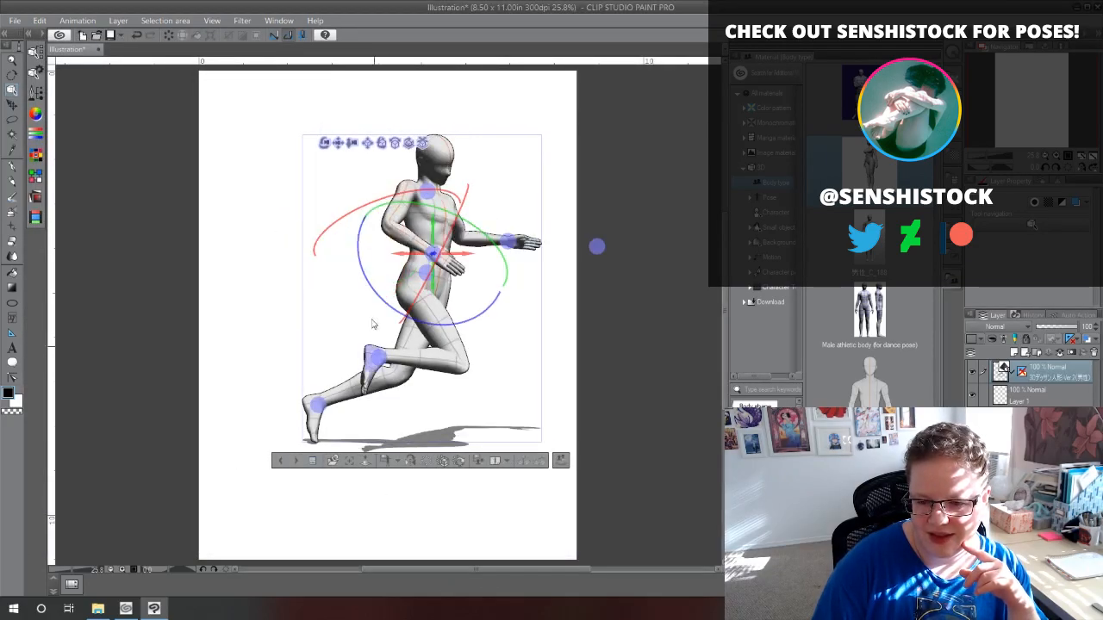
{"action": "left_click_drag", "start_coordinate": [406, 144], "coordinate": [387, 174]}
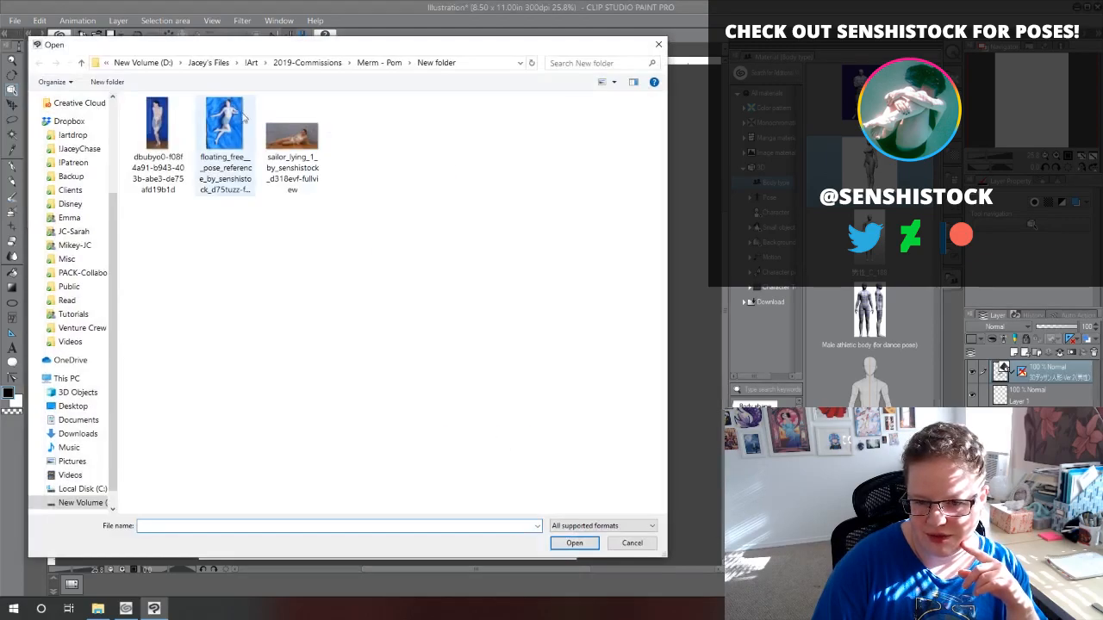
{"action": "left_click", "coordinate": [627, 546]}
{"action": "left_click_drag", "start_coordinate": [401, 150], "coordinate": [417, 182]}
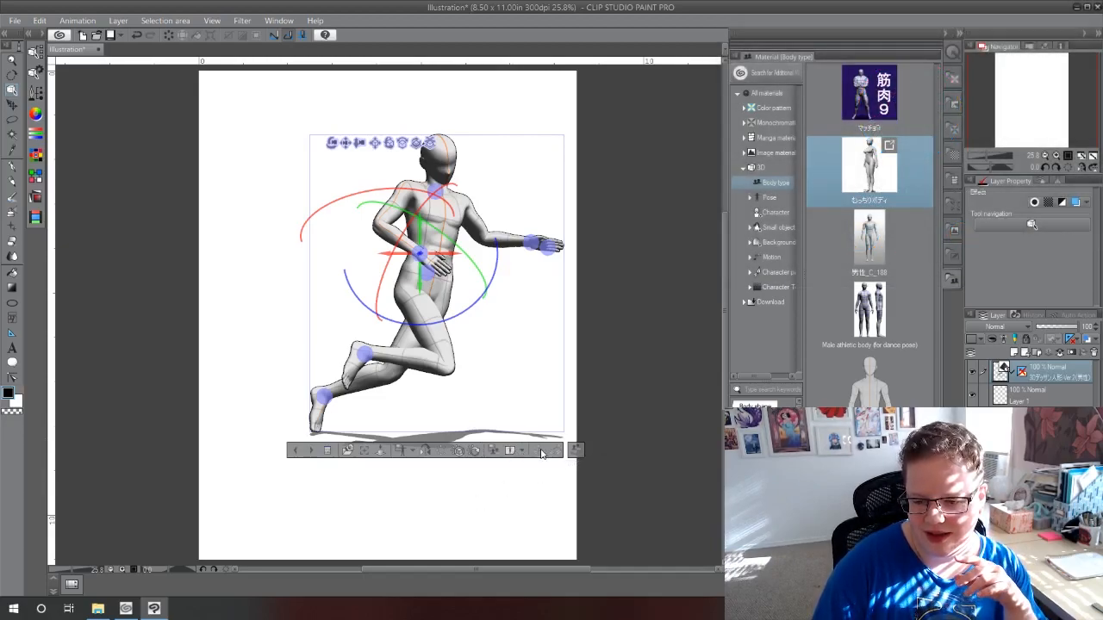
Revert the figure to its initial pose, and pull the hips and free leg around with one ankle fixed
{"action": "left_click", "coordinate": [443, 452]}
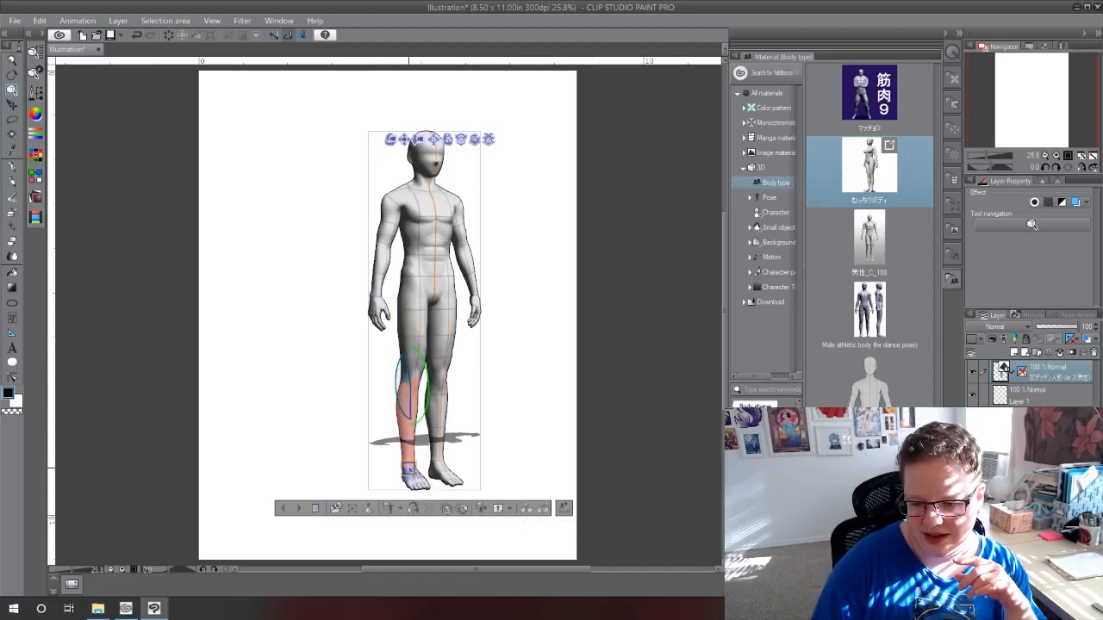
{"action": "left_click_drag", "start_coordinate": [443, 284], "coordinate": [405, 282]}
{"action": "mouse_move", "coordinate": [464, 422]}
{"action": "left_mouse_down"}
{"action": "mouse_move", "coordinate": [456, 435]}
{"action": "mouse_move", "coordinate": [470, 440]}
{"action": "left_mouse_up"}
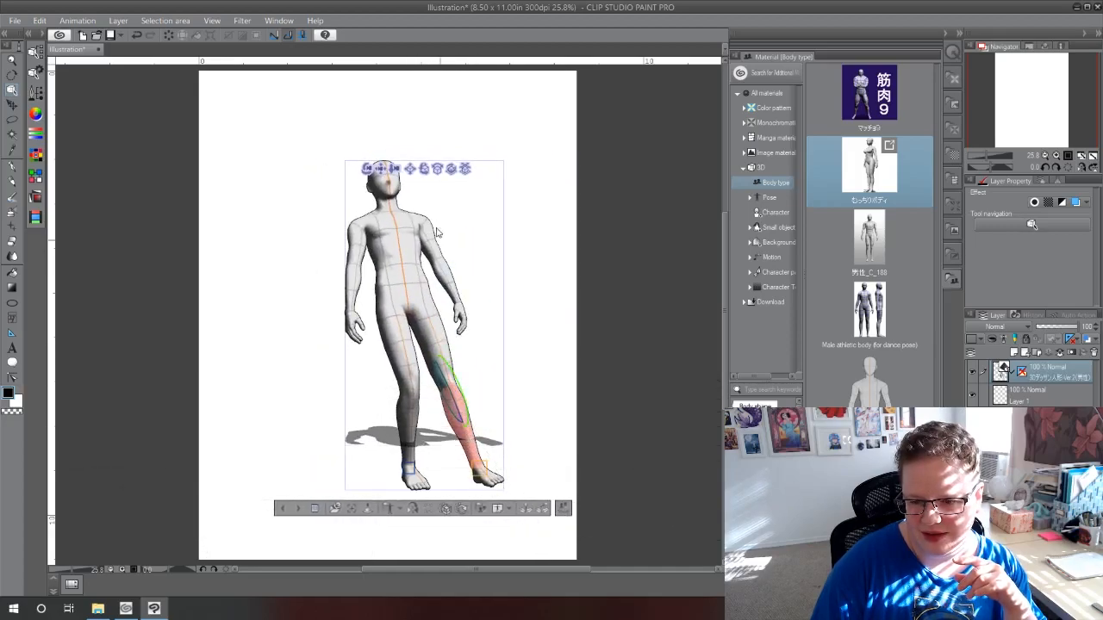
Revert the figure to its initial pose again, and pull the waist down with both ankles fixed
{"action": "left_click", "coordinate": [432, 512]}
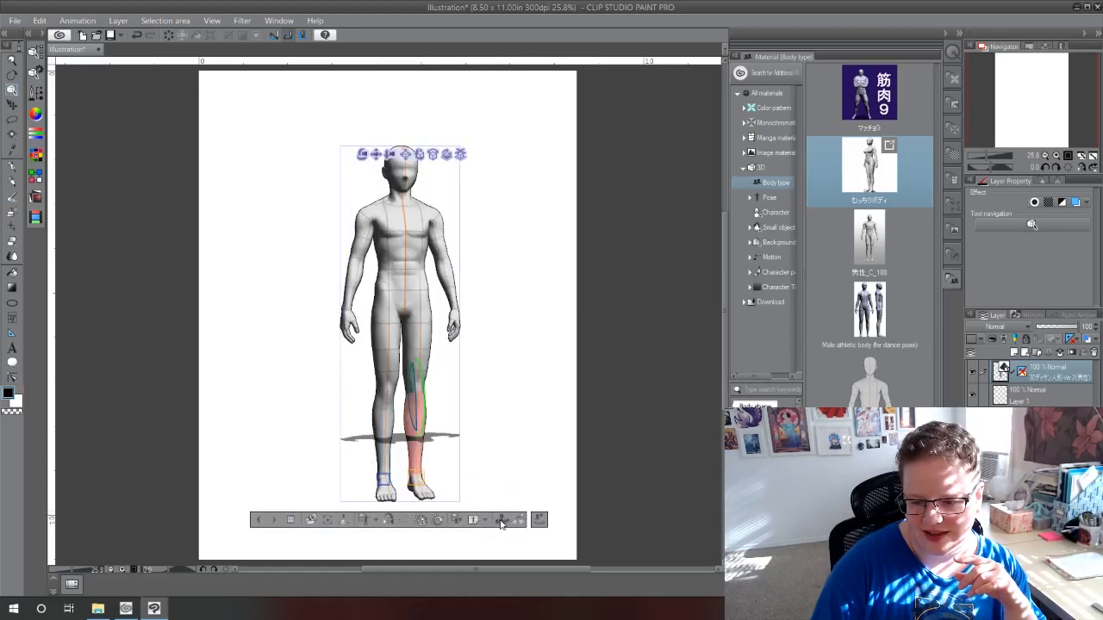
{"action": "left_click_drag", "start_coordinate": [410, 291], "coordinate": [413, 320]}
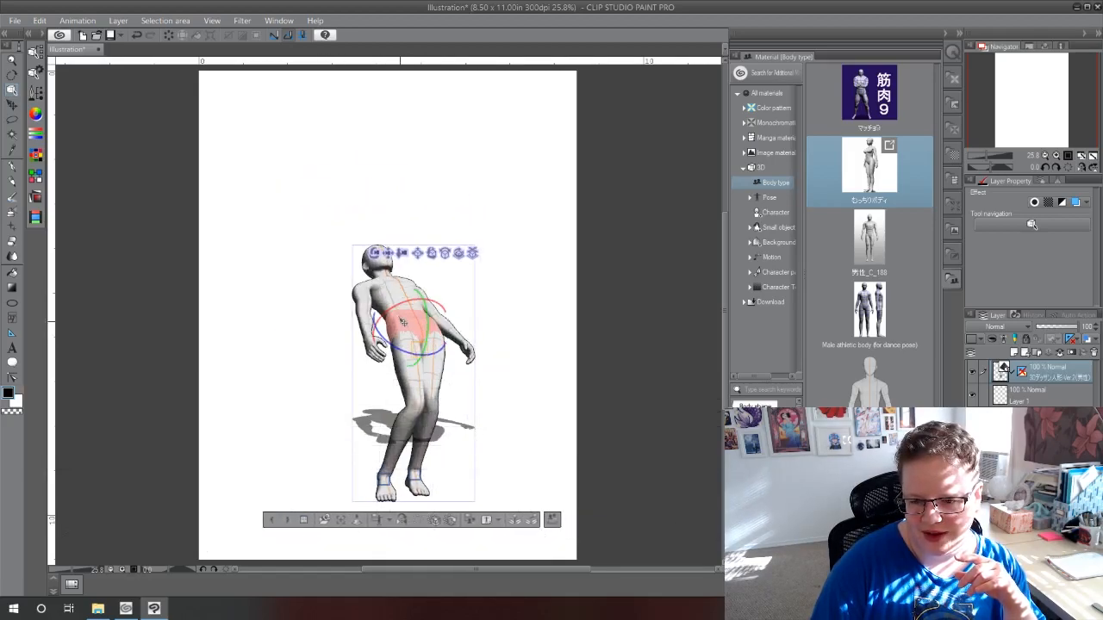
Pull the figure around by its arm and chest with the ankles unlocked, and revert it to its initial pose
{"action": "left_click", "coordinate": [456, 328]}
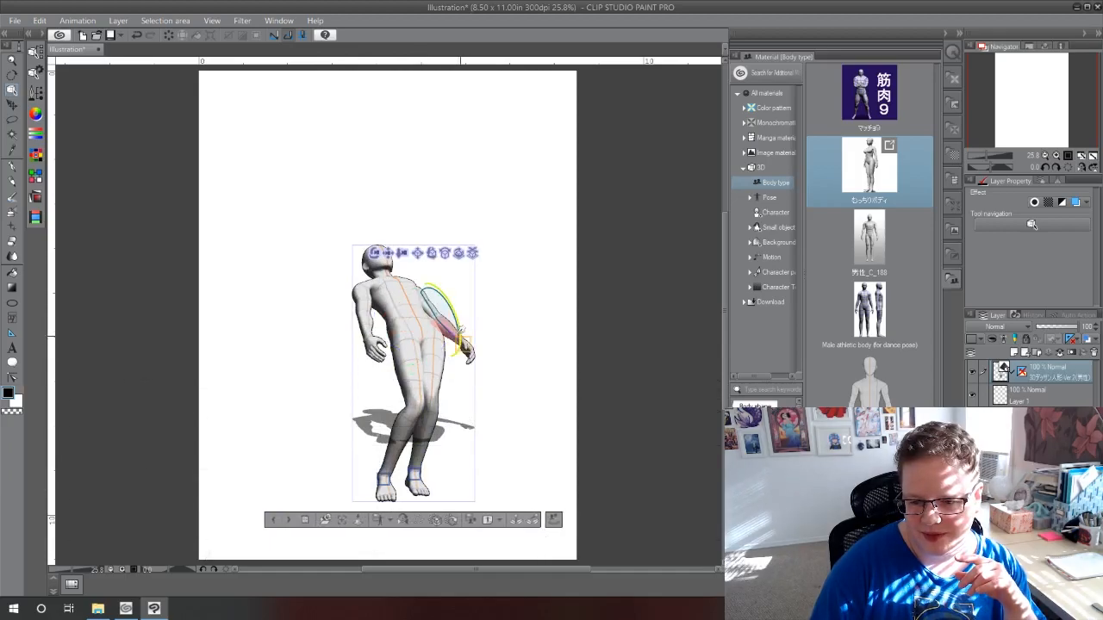
{"action": "left_click_drag", "start_coordinate": [407, 296], "coordinate": [509, 525]}
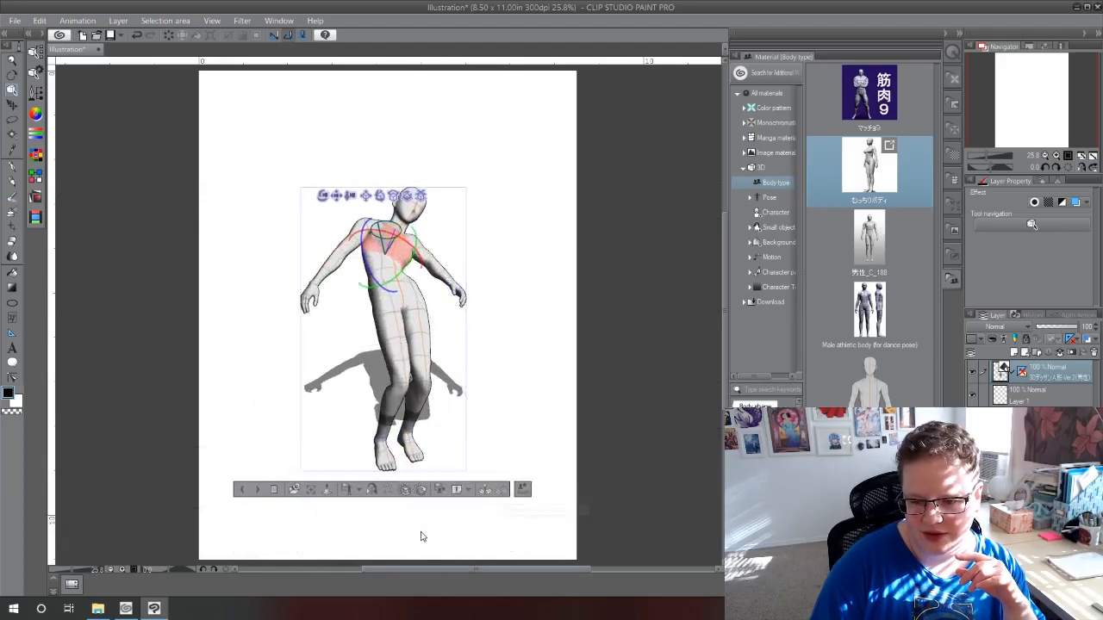
{"action": "left_click", "coordinate": [393, 491]}
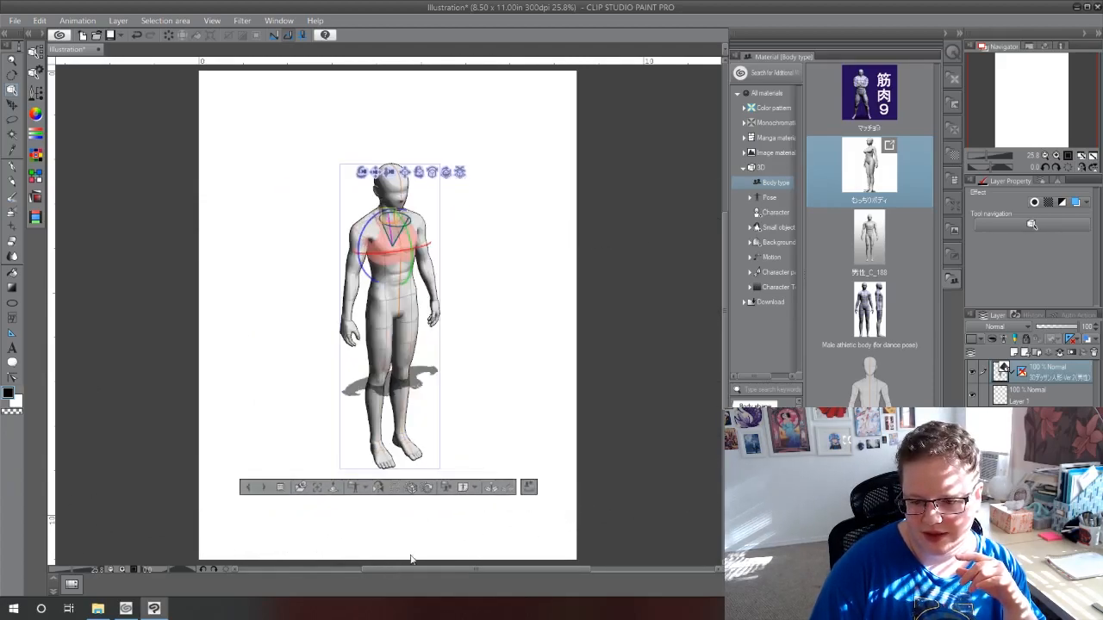
Face the figure straight from the front, ground it on the floor, and clear the body part selection
{"action": "left_click_drag", "start_coordinate": [364, 178], "coordinate": [294, 117]}
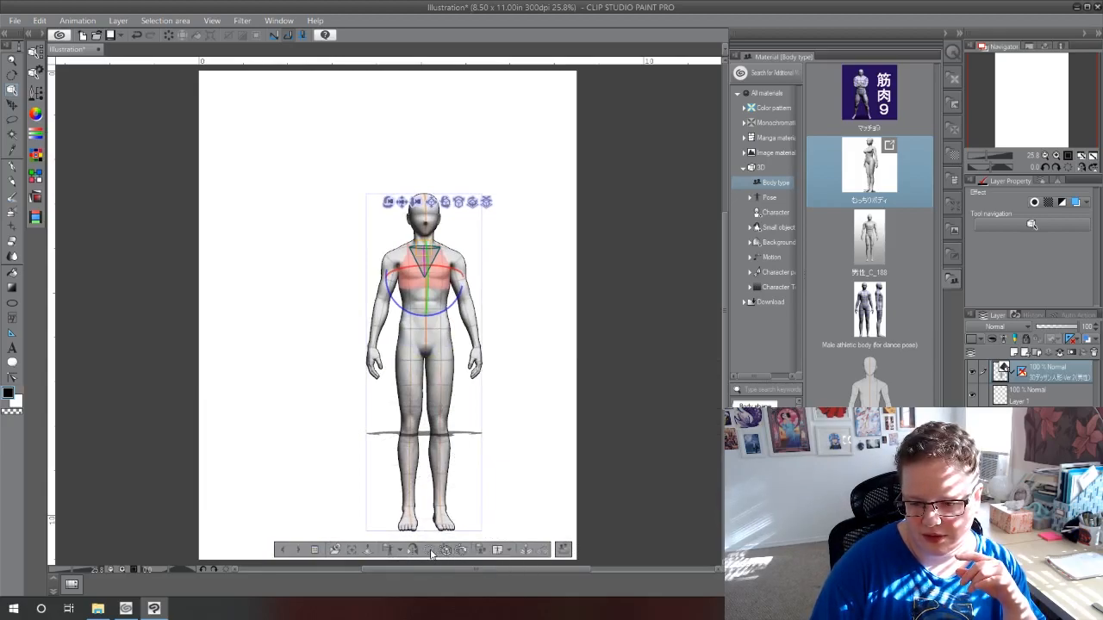
{"action": "left_click", "coordinate": [369, 552]}
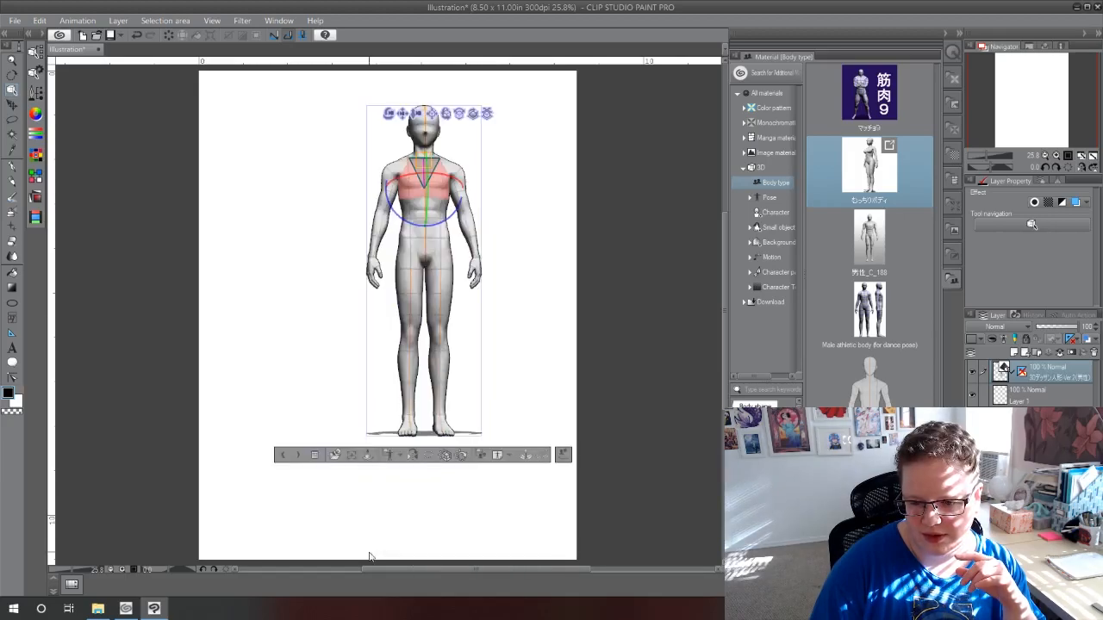
{"action": "left_click_drag", "start_coordinate": [390, 118], "coordinate": [390, 134]}
{"action": "left_click", "coordinate": [537, 243]}
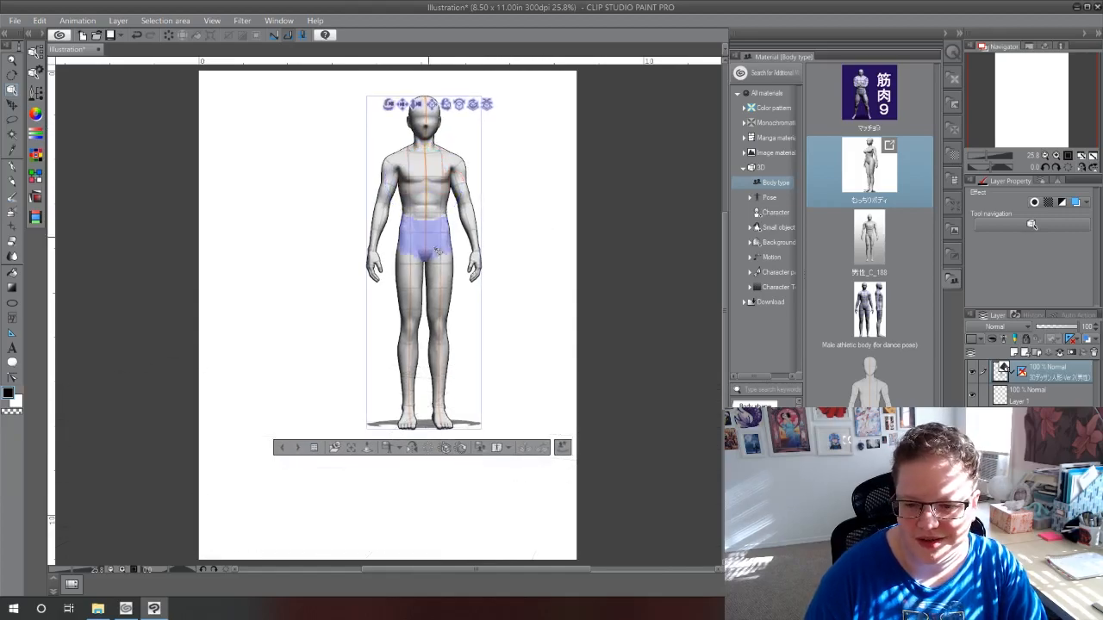
Show the whole-figure manipulator, rotate the figure around its vertical axis, and shift it with the manipulator
{"action": "left_click", "coordinate": [427, 207]}
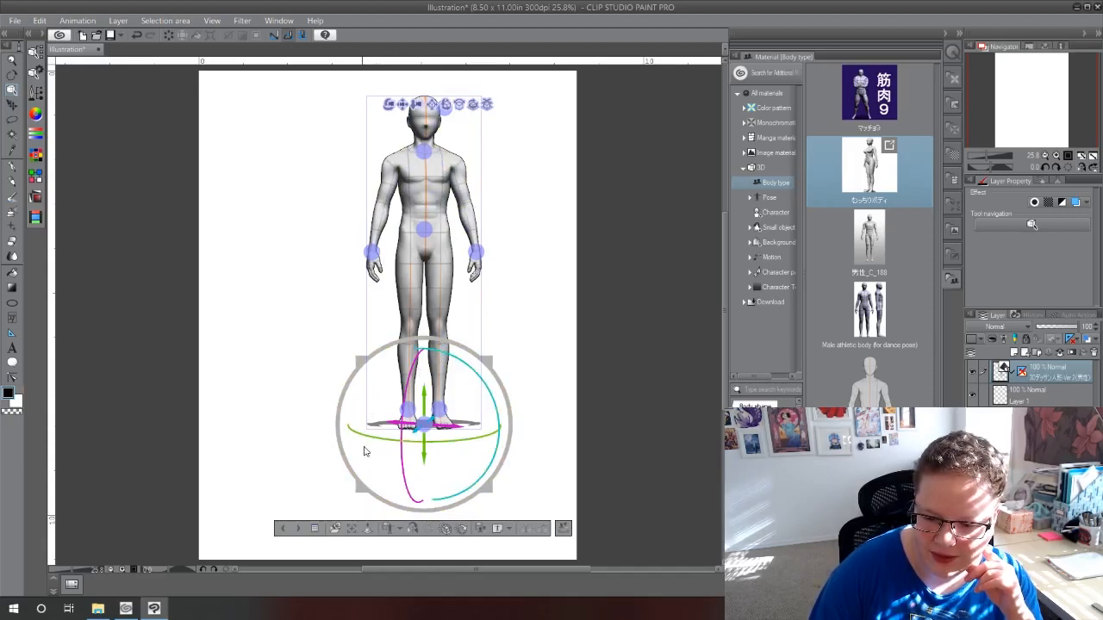
{"action": "left_click_drag", "start_coordinate": [375, 435], "coordinate": [335, 430]}
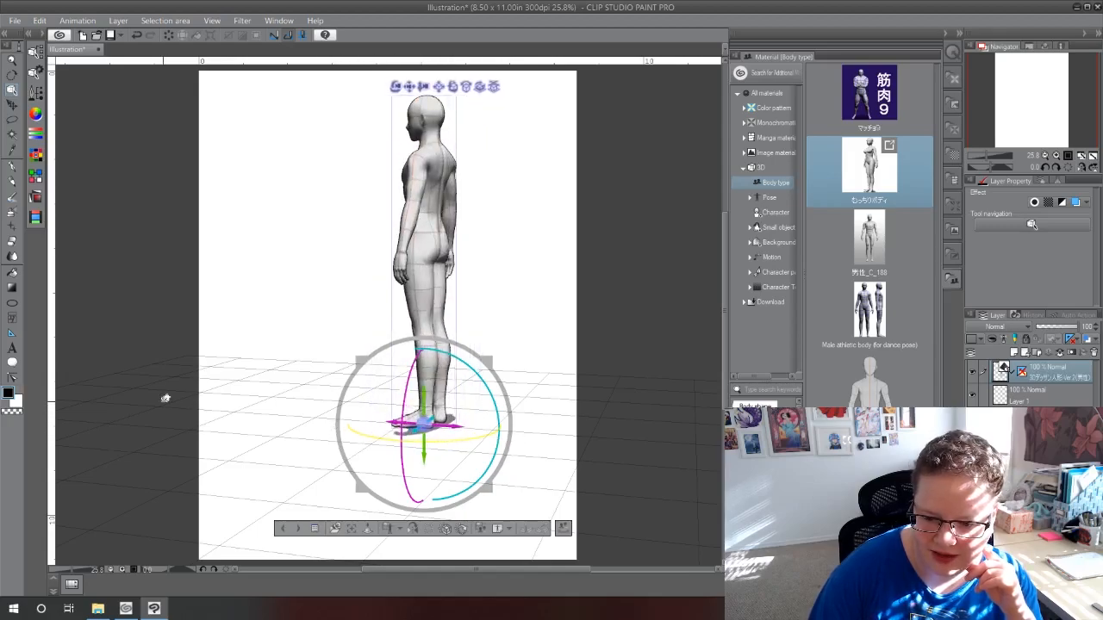
{"action": "left_click_drag", "start_coordinate": [370, 432], "coordinate": [345, 429]}
{"action": "left_click_drag", "start_coordinate": [410, 394], "coordinate": [413, 435]}
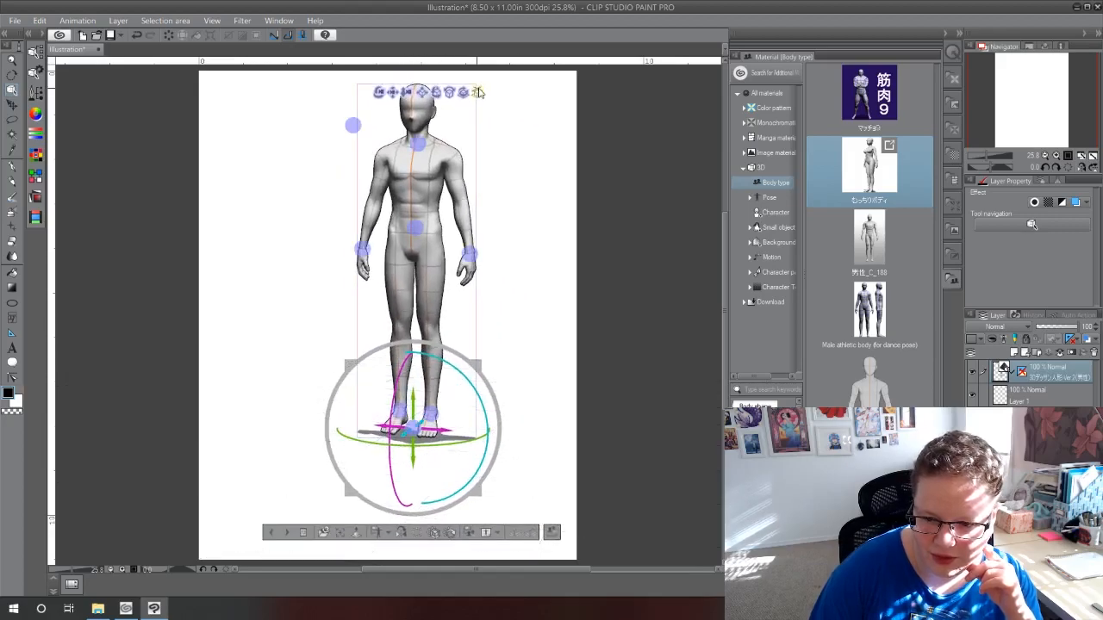
Reposition the whole figure slightly on the floor, and scale it down with the manipulator's corner handle
{"action": "mouse_move", "coordinate": [477, 93]}
{"action": "left_mouse_down"}
{"action": "mouse_move", "coordinate": [435, 26]}
{"action": "mouse_move", "coordinate": [417, 155]}
{"action": "mouse_move", "coordinate": [467, 93]}
{"action": "left_mouse_up"}
{"action": "mouse_move", "coordinate": [404, 424]}
{"action": "left_mouse_down"}
{"action": "mouse_move", "coordinate": [368, 448]}
{"action": "mouse_move", "coordinate": [405, 422]}
{"action": "left_mouse_up"}
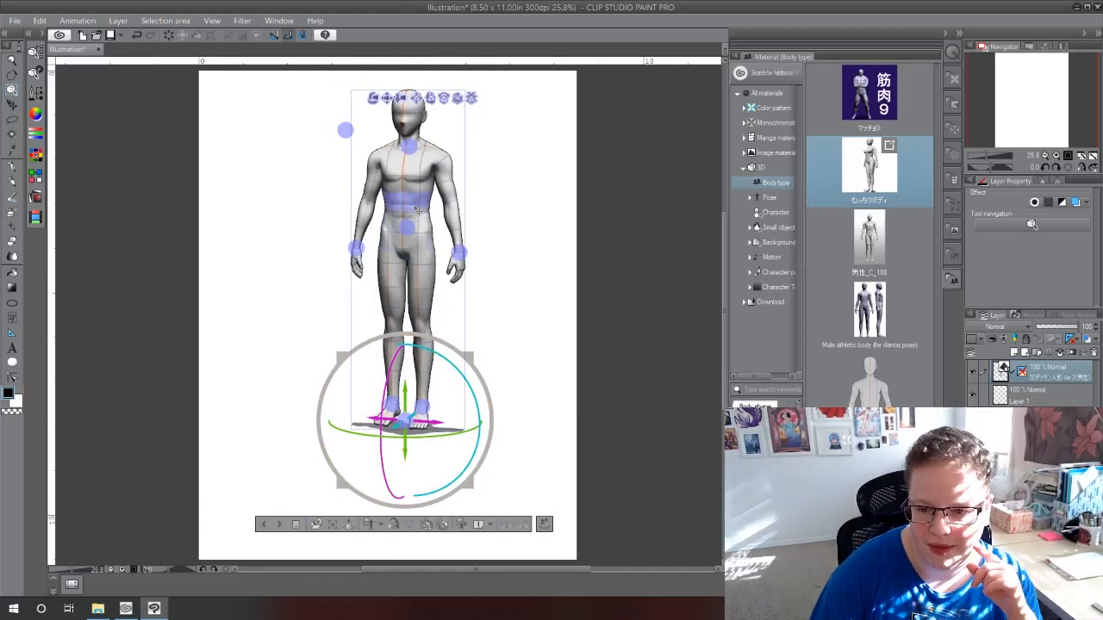
{"action": "mouse_move", "coordinate": [472, 359]}
{"action": "left_mouse_down"}
{"action": "mouse_move", "coordinate": [524, 327]}
{"action": "mouse_move", "coordinate": [465, 349]}
{"action": "mouse_move", "coordinate": [424, 404]}
{"action": "mouse_move", "coordinate": [492, 374]}
{"action": "mouse_move", "coordinate": [464, 369]}
{"action": "left_mouse_up"}
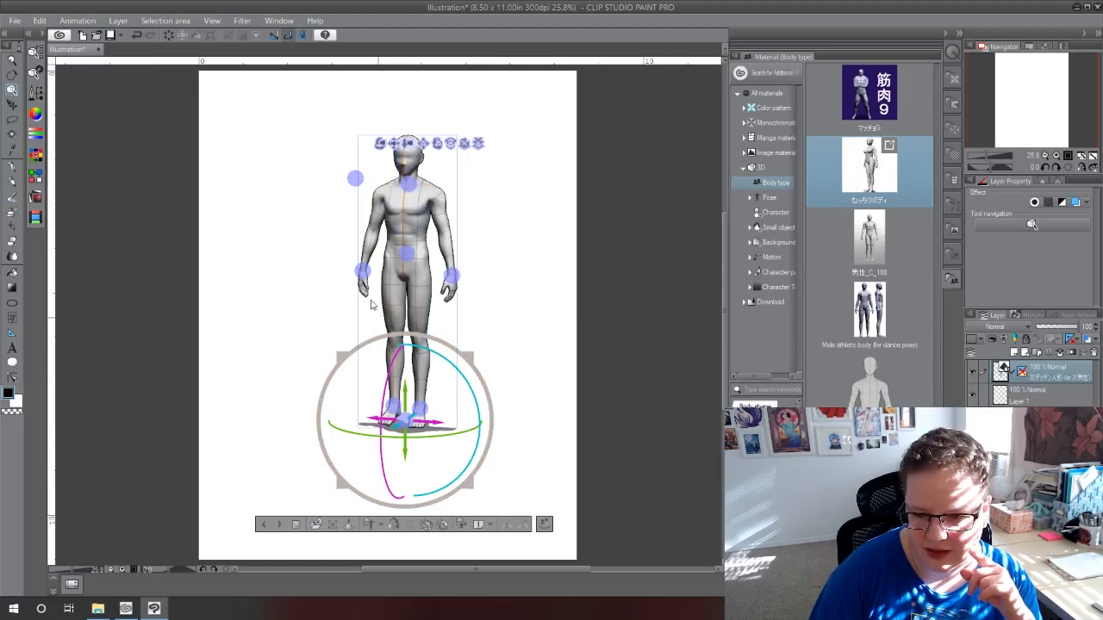
Alternate between selecting single body parts and showing the control points of the whole figure
{"action": "left_click", "coordinate": [365, 261]}
{"action": "left_click", "coordinate": [464, 313]}
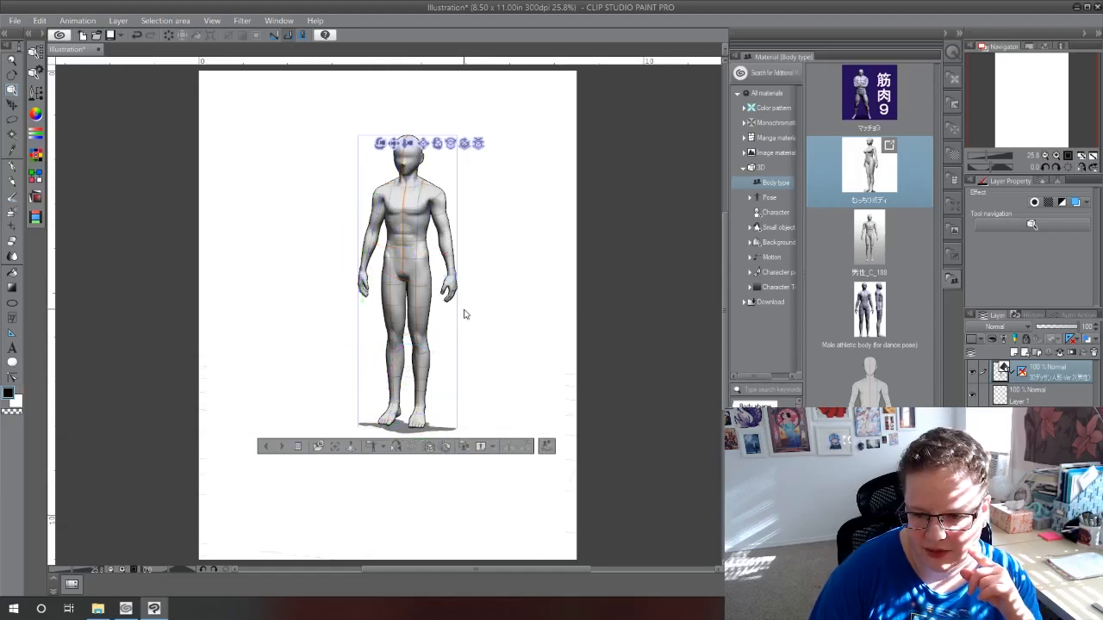
{"action": "left_click", "coordinate": [418, 245]}
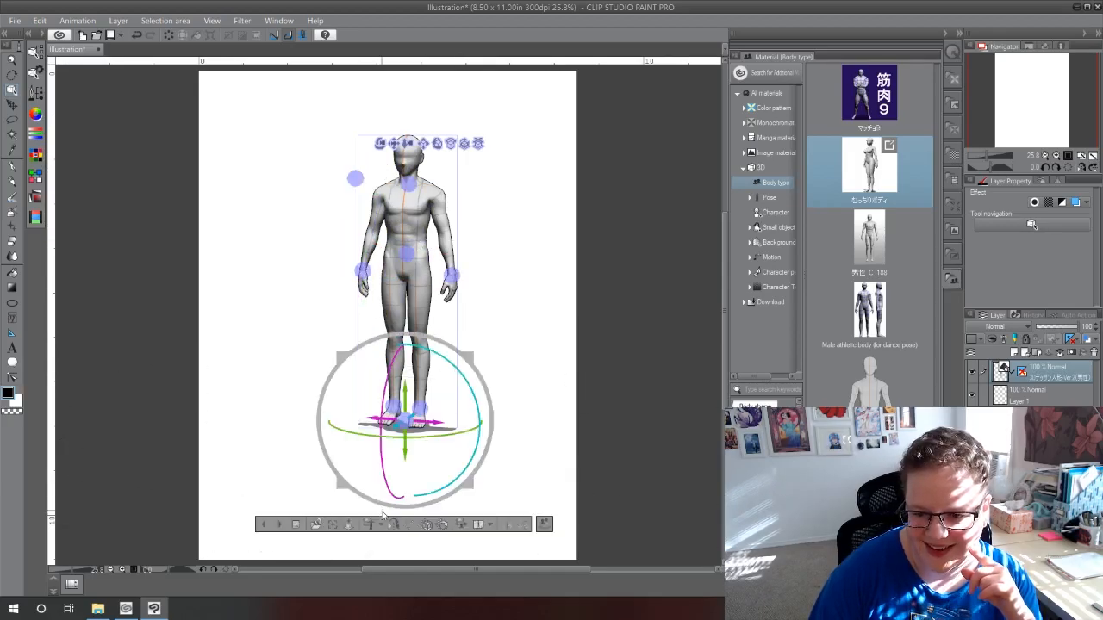
{"action": "left_click", "coordinate": [410, 231]}
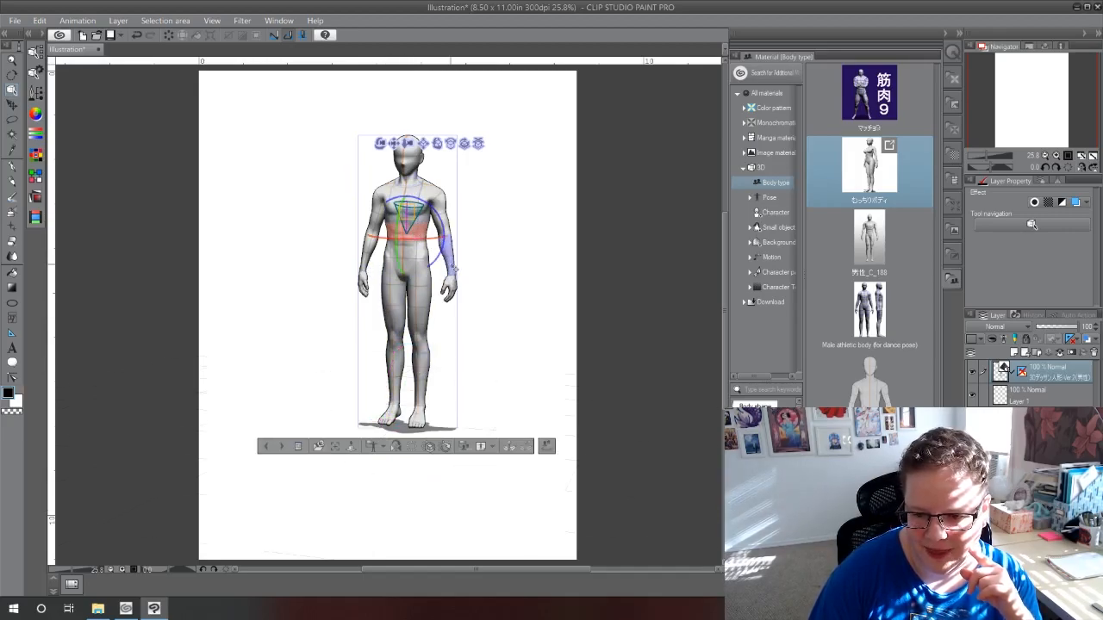
{"action": "left_click", "coordinate": [452, 268]}
{"action": "left_click", "coordinate": [405, 265]}
{"action": "left_click", "coordinate": [515, 260]}
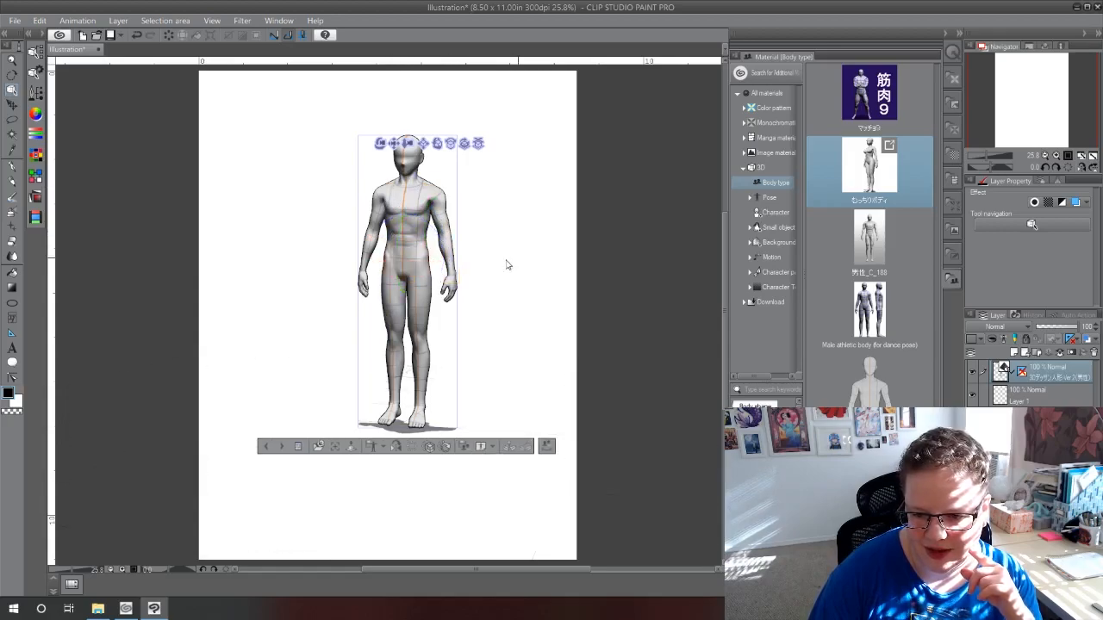
{"action": "left_click", "coordinate": [407, 200]}
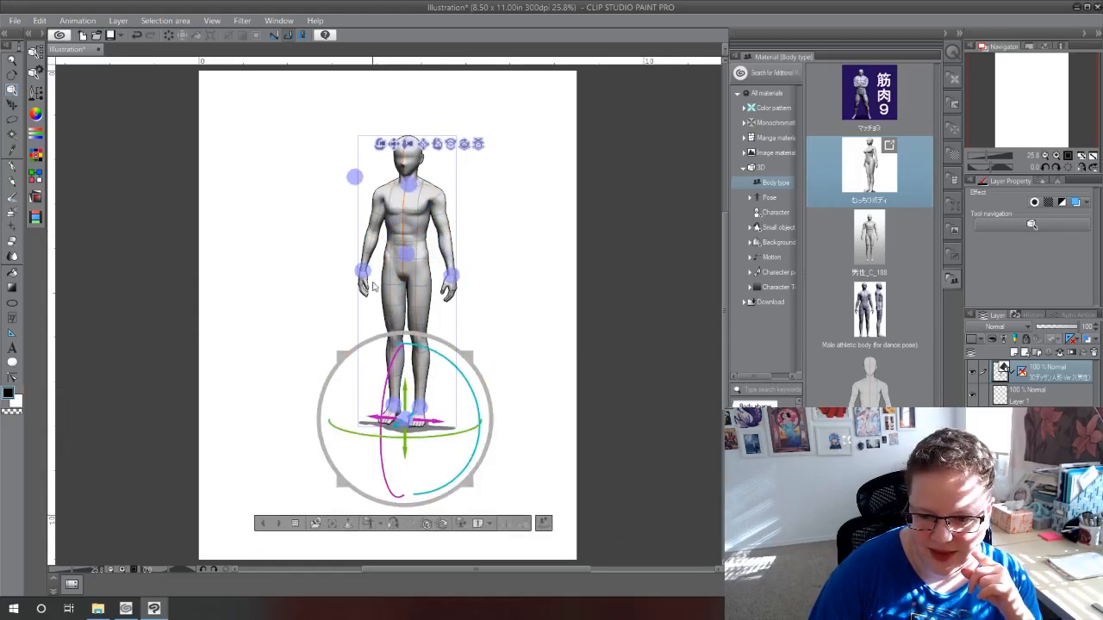
Pull the wrist and ankle control points outward to spread the figure's limbs, and undo the last control point move
{"action": "left_click_drag", "start_coordinate": [364, 271], "coordinate": [332, 256]}
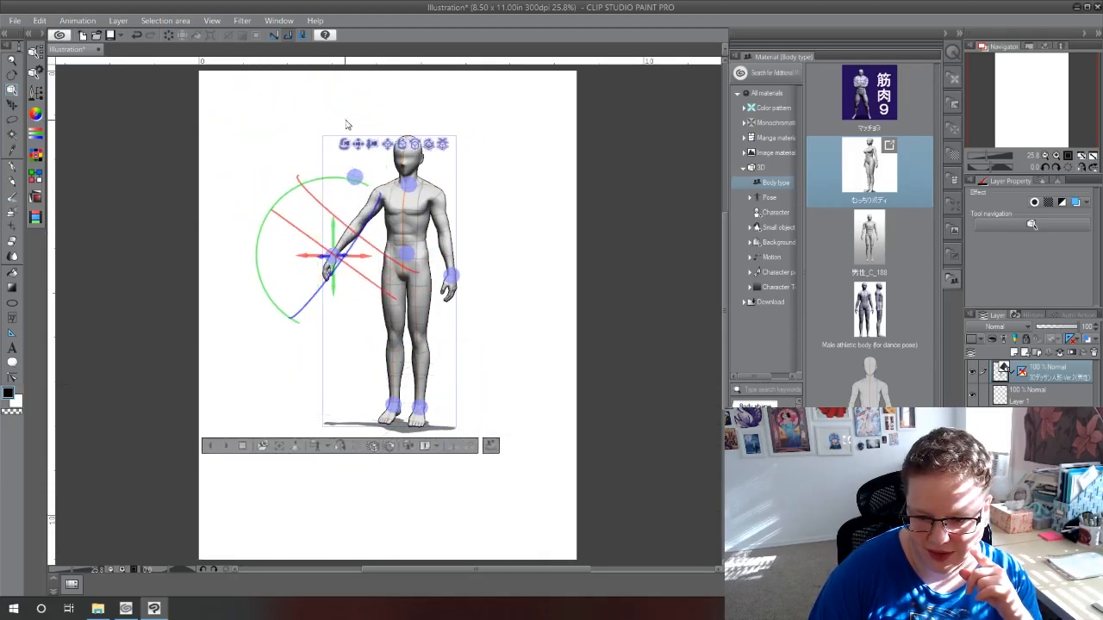
{"action": "left_click_drag", "start_coordinate": [344, 144], "coordinate": [386, 129]}
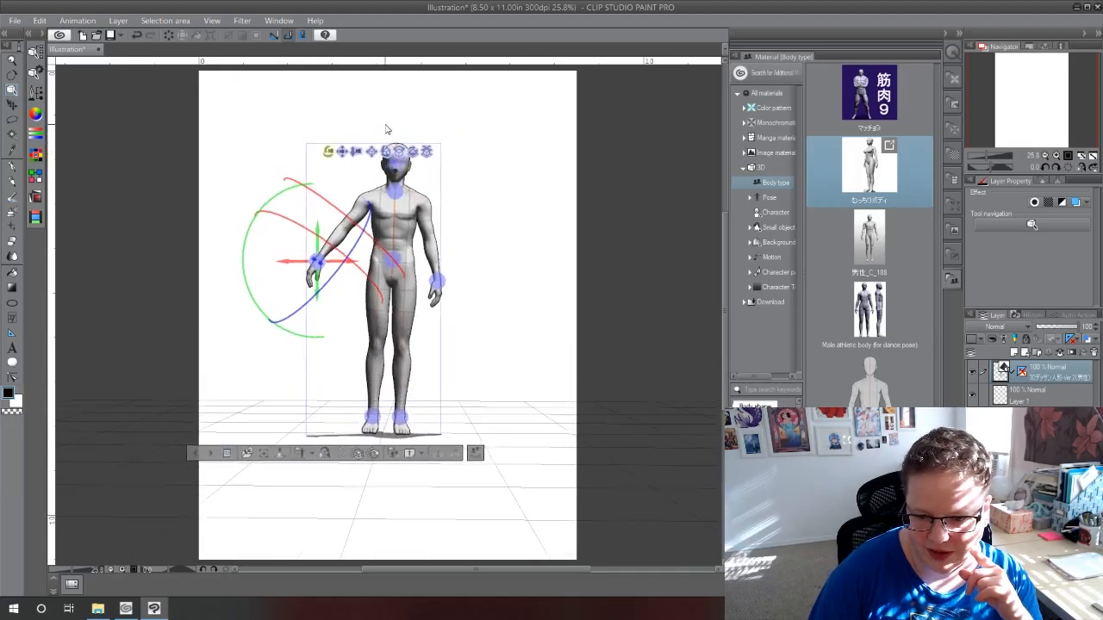
{"action": "left_click_drag", "start_coordinate": [403, 418], "coordinate": [339, 412]}
{"action": "mouse_move", "coordinate": [400, 187]}
{"action": "left_mouse_down"}
{"action": "mouse_move", "coordinate": [417, 187]}
{"action": "mouse_move", "coordinate": [400, 190]}
{"action": "left_mouse_up"}
{"action": "left_click_drag", "start_coordinate": [396, 261], "coordinate": [486, 258]}
{"action": "key", "text": "ctrl+z"}
Widen the stance with an ankle control point, and adjust the waist, neck and head direction points
{"action": "mouse_move", "coordinate": [414, 417]}
{"action": "left_mouse_down"}
{"action": "mouse_move", "coordinate": [440, 415]}
{"action": "mouse_move", "coordinate": [430, 419]}
{"action": "left_mouse_up"}
{"action": "left_click", "coordinate": [390, 257]}
{"action": "mouse_move", "coordinate": [391, 256]}
{"action": "left_mouse_down"}
{"action": "mouse_move", "coordinate": [405, 258]}
{"action": "mouse_move", "coordinate": [393, 262]}
{"action": "left_mouse_up"}
{"action": "mouse_move", "coordinate": [395, 195]}
{"action": "left_mouse_down"}
{"action": "mouse_move", "coordinate": [411, 190]}
{"action": "mouse_move", "coordinate": [407, 198]}
{"action": "left_mouse_up"}
{"action": "mouse_move", "coordinate": [414, 161]}
{"action": "left_mouse_down"}
{"action": "mouse_move", "coordinate": [426, 165]}
{"action": "mouse_move", "coordinate": [415, 179]}
{"action": "left_mouse_up"}
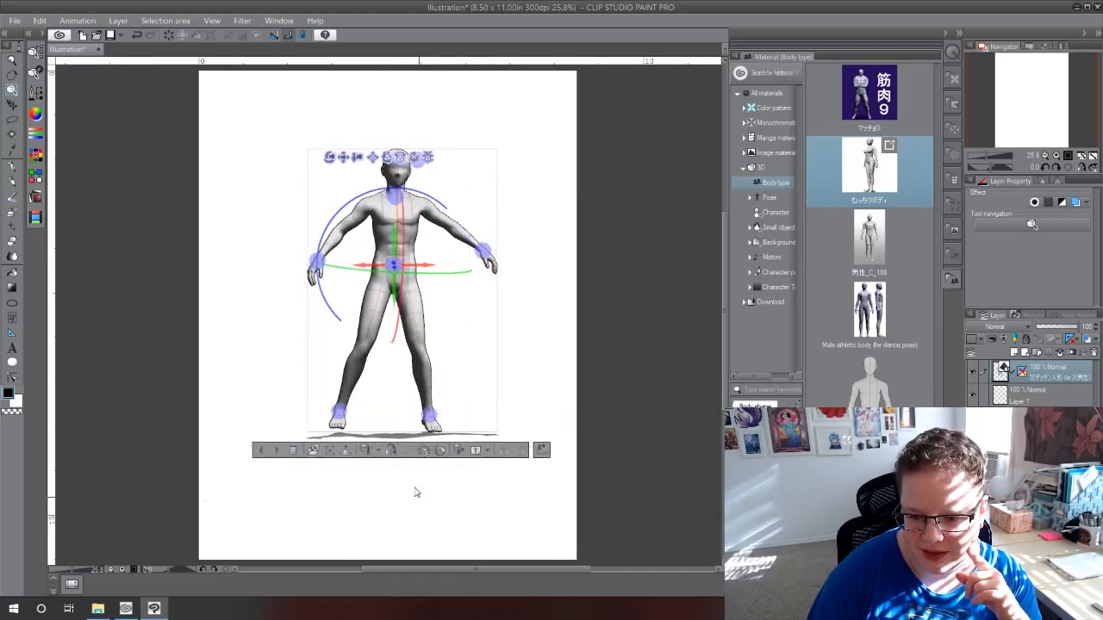
Revert the figure to its initial pose, try the head direction control point, and undo the last move
{"action": "left_click", "coordinate": [404, 450]}
{"action": "left_click_drag", "start_coordinate": [418, 138], "coordinate": [440, 16]}
{"action": "mouse_move", "coordinate": [405, 294]}
{"action": "left_mouse_down"}
{"action": "mouse_move", "coordinate": [577, 172]}
{"action": "mouse_move", "coordinate": [319, 138]}
{"action": "mouse_move", "coordinate": [480, 218]}
{"action": "mouse_move", "coordinate": [370, 160]}
{"action": "mouse_move", "coordinate": [263, 165]}
{"action": "mouse_move", "coordinate": [276, 150]}
{"action": "mouse_move", "coordinate": [520, 128]}
{"action": "mouse_move", "coordinate": [497, 216]}
{"action": "mouse_move", "coordinate": [273, 106]}
{"action": "mouse_move", "coordinate": [278, 253]}
{"action": "mouse_move", "coordinate": [414, 135]}
{"action": "mouse_move", "coordinate": [405, 158]}
{"action": "mouse_move", "coordinate": [400, 141]}
{"action": "mouse_move", "coordinate": [399, 184]}
{"action": "left_mouse_up"}
{"action": "key", "text": "ctrl+z"}
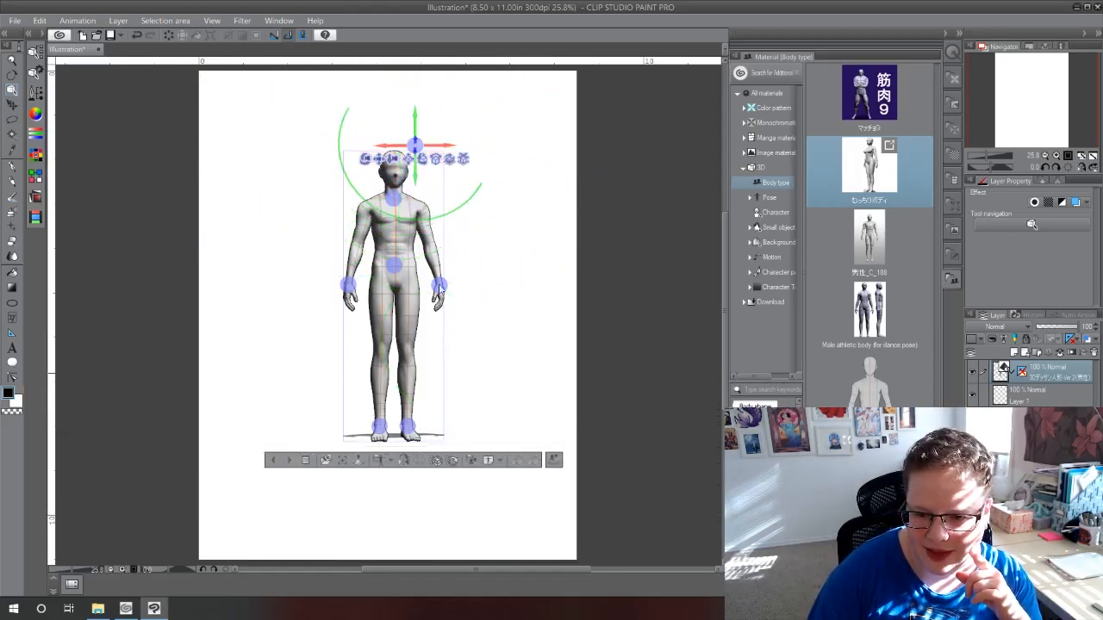
Pull the figure's right arm outward, and swing its right thigh at the hip with the joint rotation rings
{"action": "left_click", "coordinate": [356, 256]}
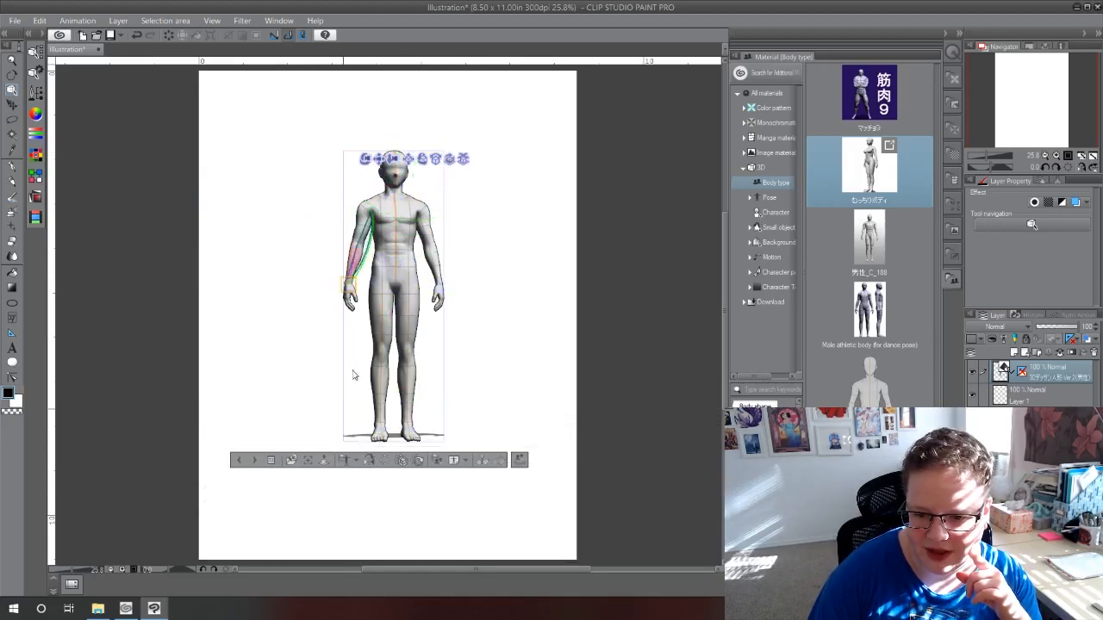
{"action": "mouse_move", "coordinate": [350, 282]}
{"action": "left_mouse_down"}
{"action": "mouse_move", "coordinate": [327, 263]}
{"action": "mouse_move", "coordinate": [296, 176]}
{"action": "mouse_move", "coordinate": [314, 259]}
{"action": "mouse_move", "coordinate": [374, 310]}
{"action": "mouse_move", "coordinate": [320, 273]}
{"action": "mouse_move", "coordinate": [352, 300]}
{"action": "mouse_move", "coordinate": [353, 289]}
{"action": "left_mouse_up"}
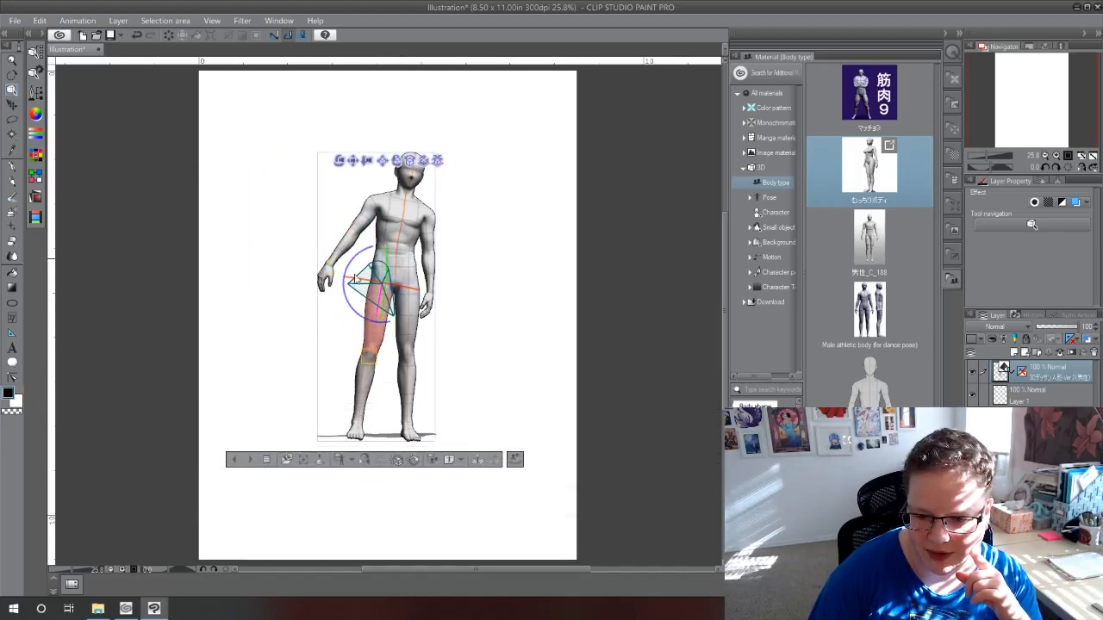
{"action": "mouse_move", "coordinate": [365, 317]}
{"action": "left_mouse_down"}
{"action": "mouse_move", "coordinate": [332, 293]}
{"action": "mouse_move", "coordinate": [375, 317]}
{"action": "left_mouse_up"}
{"action": "mouse_move", "coordinate": [403, 282]}
{"action": "left_mouse_down"}
{"action": "mouse_move", "coordinate": [381, 280]}
{"action": "mouse_move", "coordinate": [411, 285]}
{"action": "left_mouse_up"}
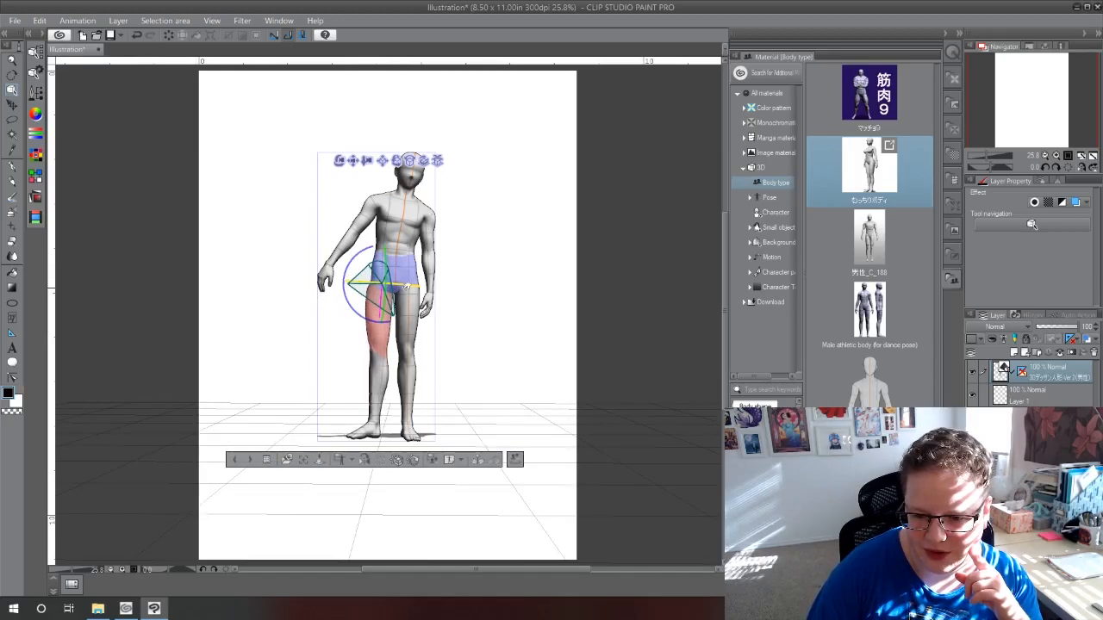
{"action": "left_click_drag", "start_coordinate": [318, 280], "coordinate": [392, 247]}
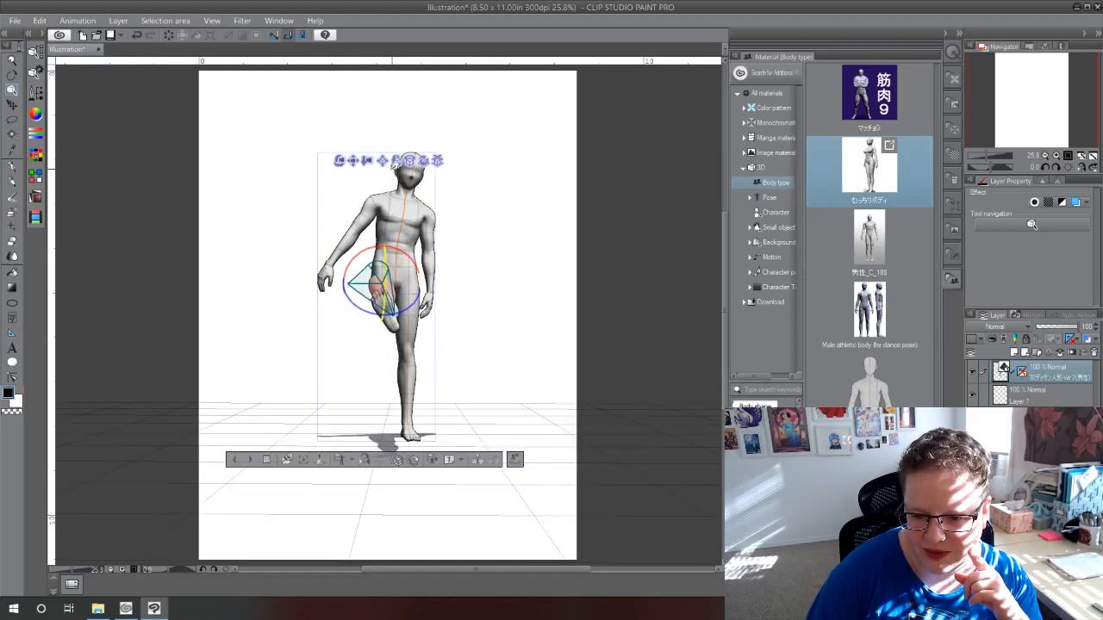
{"action": "left_click_drag", "start_coordinate": [392, 167], "coordinate": [362, 284]}
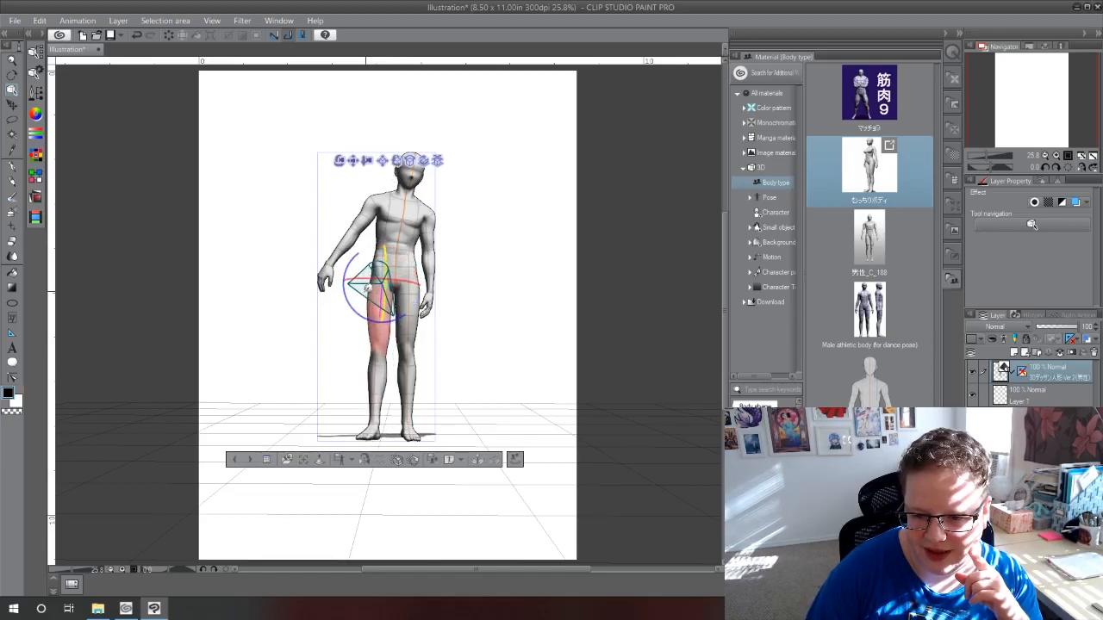
Rotate the right upper arm at the shoulder, and adjust the forearm and hand with the joint rotation rings
{"action": "left_click", "coordinate": [353, 243]}
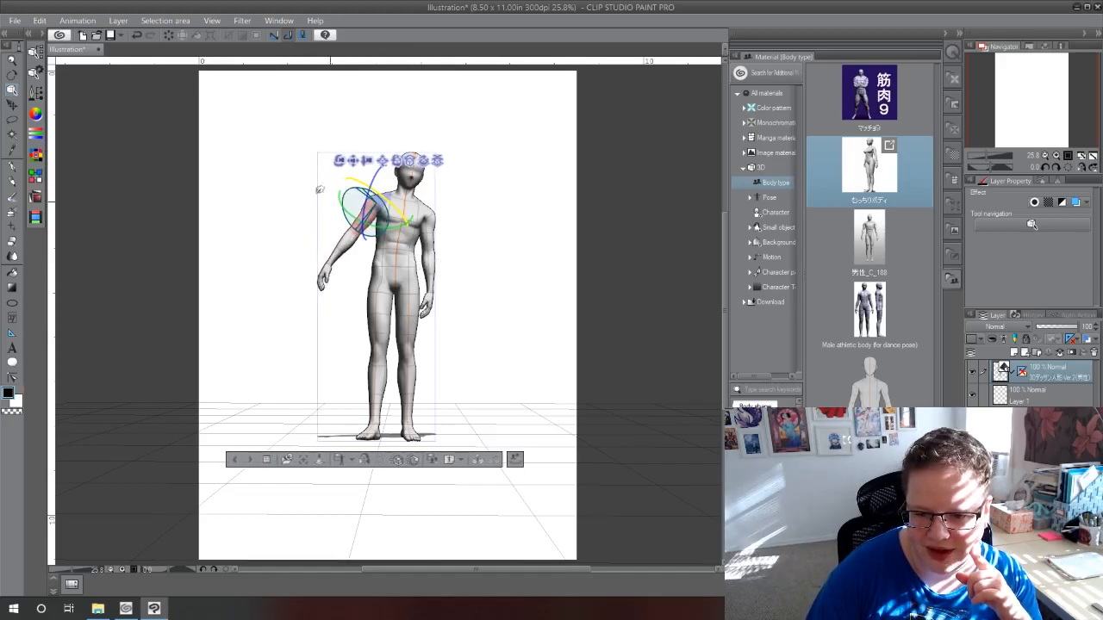
{"action": "left_click_drag", "start_coordinate": [234, 71], "coordinate": [234, 62]}
{"action": "left_click_drag", "start_coordinate": [365, 197], "coordinate": [267, 88]}
{"action": "left_click_drag", "start_coordinate": [354, 222], "coordinate": [263, 170]}
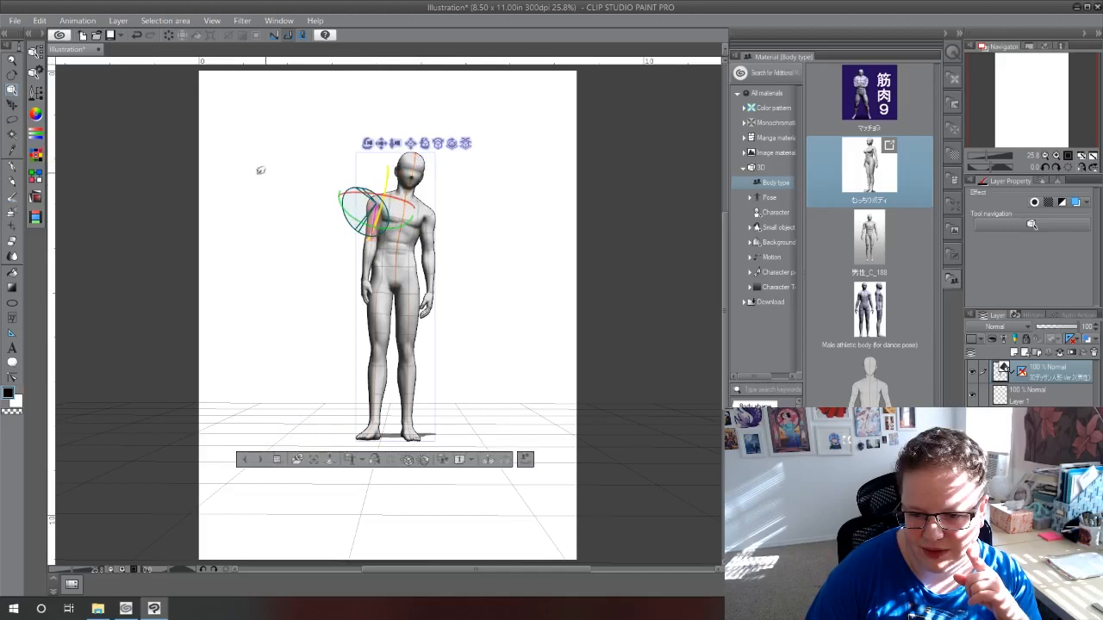
{"action": "left_click_drag", "start_coordinate": [373, 286], "coordinate": [483, 316]}
{"action": "left_click_drag", "start_coordinate": [564, 317], "coordinate": [364, 280]}
{"action": "left_click", "coordinate": [363, 244]}
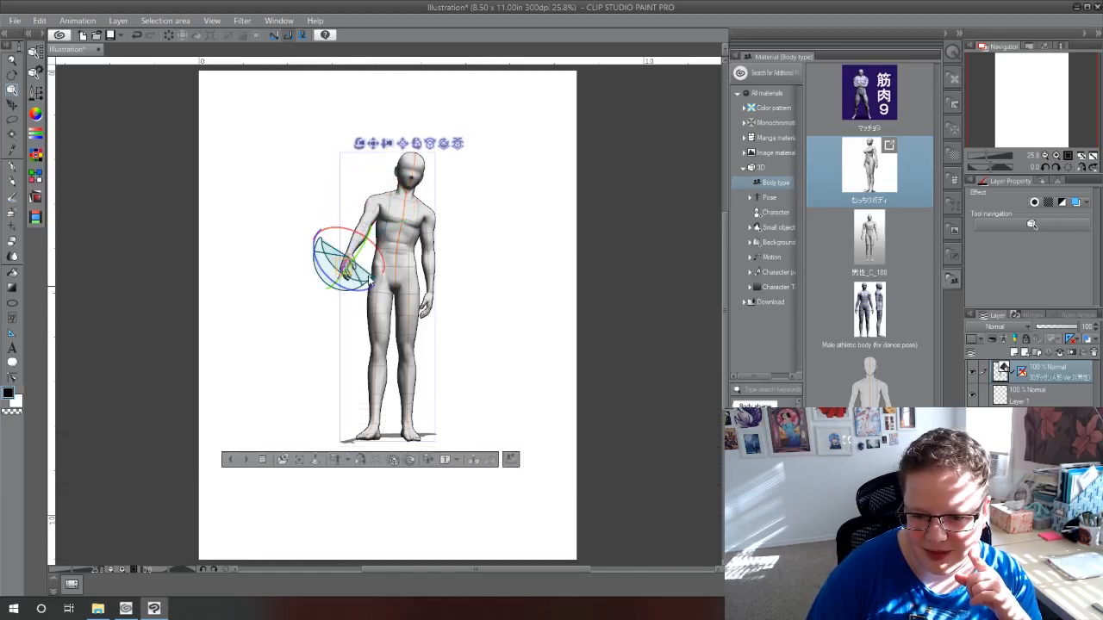
Bend one finger of the right hand outward at its knuckle with the joint rotation ring
{"action": "scroll", "coordinate": [327, 288], "scroll_direction": "up", "scroll_amount": 5}
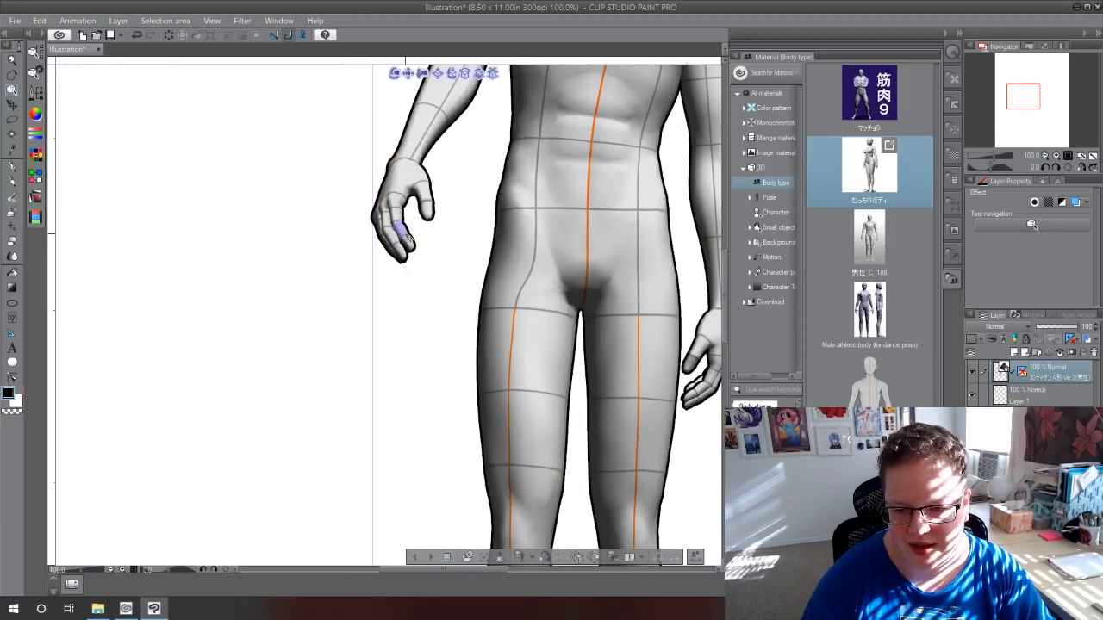
{"action": "left_click", "coordinate": [395, 219]}
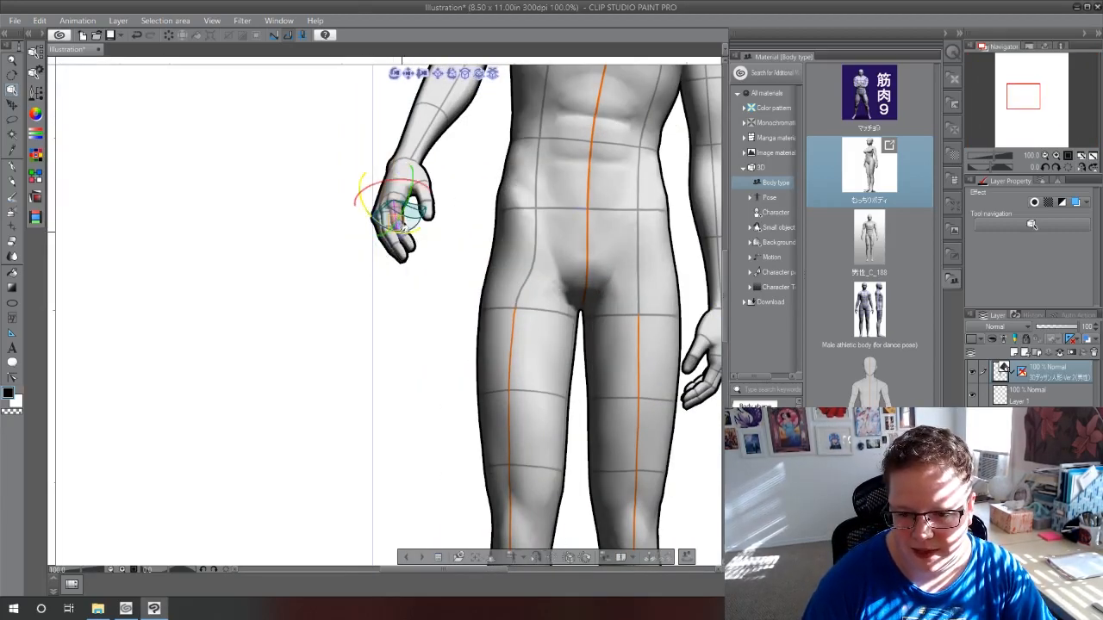
{"action": "left_click_drag", "start_coordinate": [401, 229], "coordinate": [302, 181]}
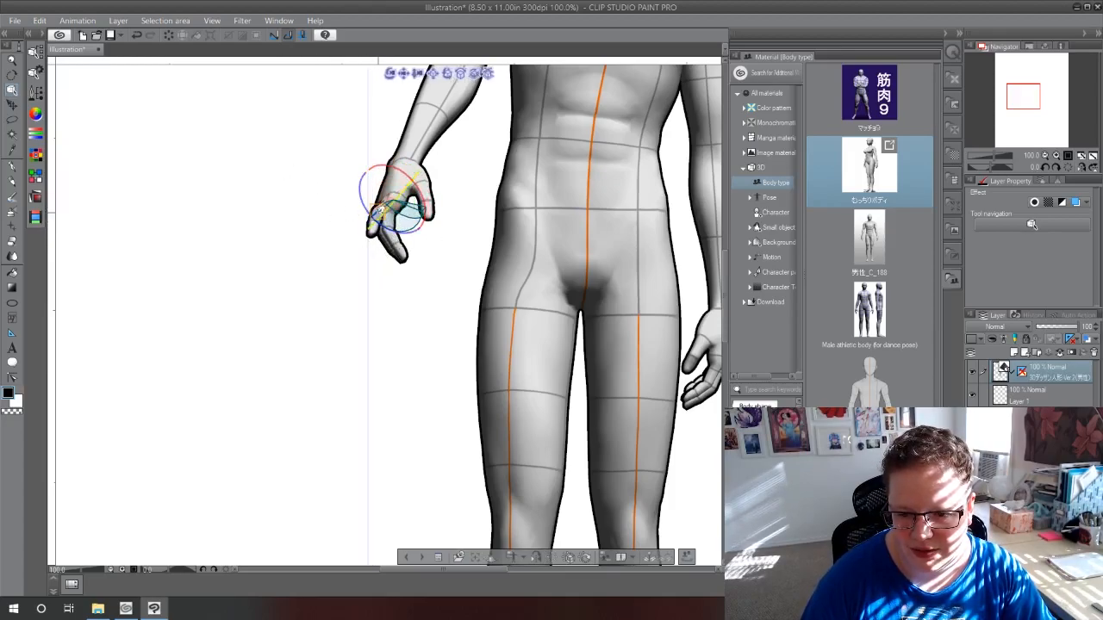
{"action": "left_click", "coordinate": [429, 260]}
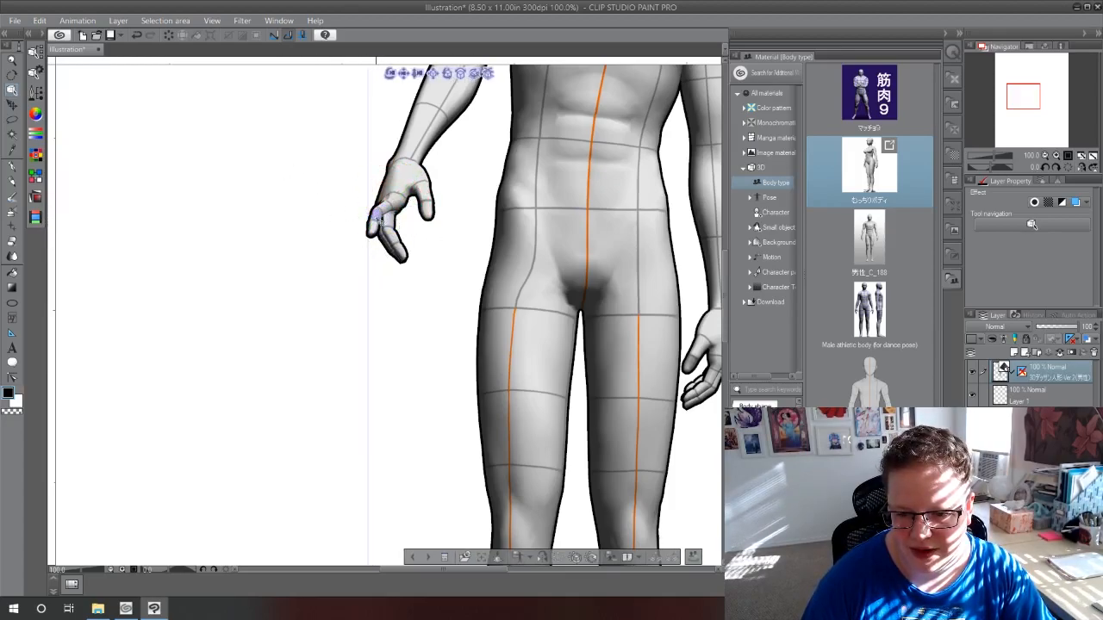
Select the outward-bent finger's joint on the right hand and curl it back toward the other fingers
{"action": "left_click", "coordinate": [376, 217]}
{"action": "left_click", "coordinate": [366, 233]}
{"action": "left_click", "coordinate": [375, 221]}
{"action": "left_click_drag", "start_coordinate": [350, 214], "coordinate": [404, 257]}
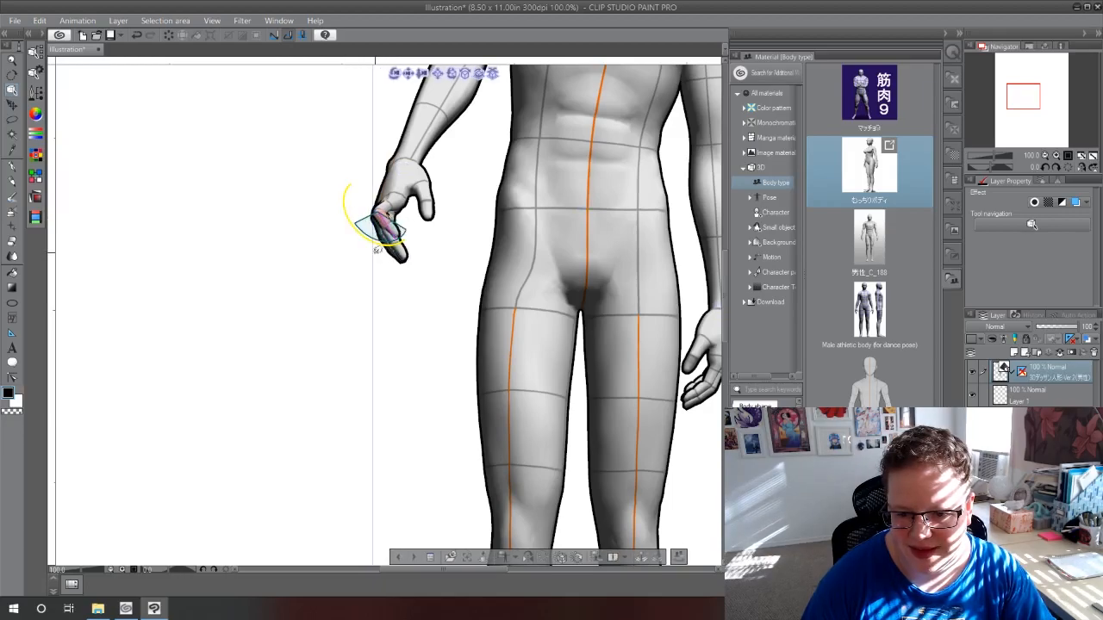
Rotate the right thumb at its joint and curl a fingertip of the right hand with the joint rotation rings
{"action": "left_click", "coordinate": [422, 203]}
{"action": "left_click_drag", "start_coordinate": [441, 160], "coordinate": [435, 197]}
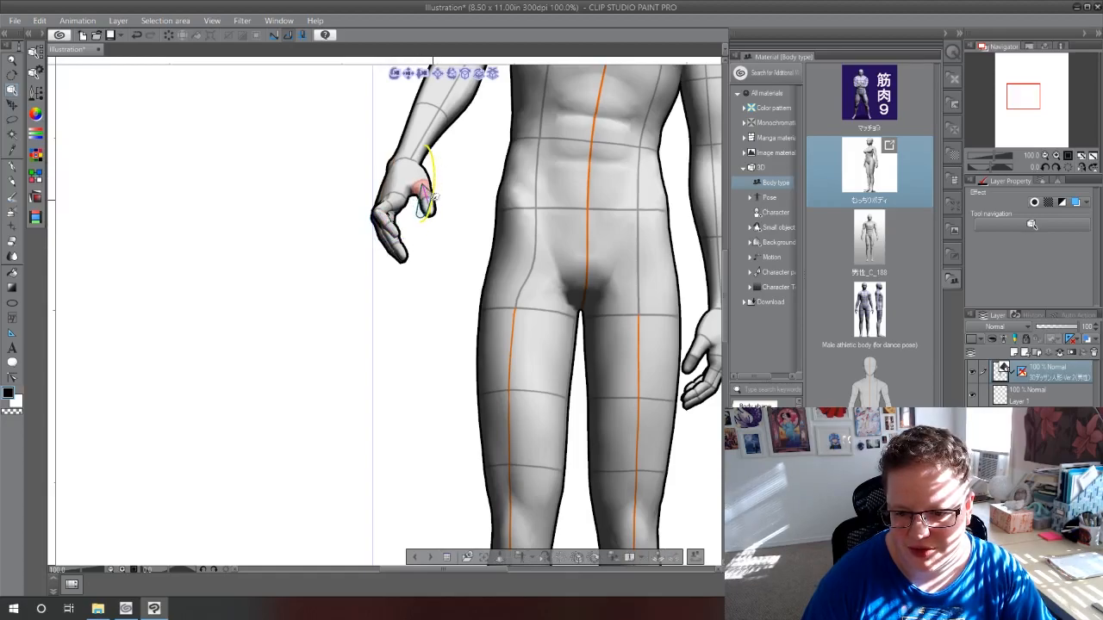
{"action": "left_click", "coordinate": [405, 261]}
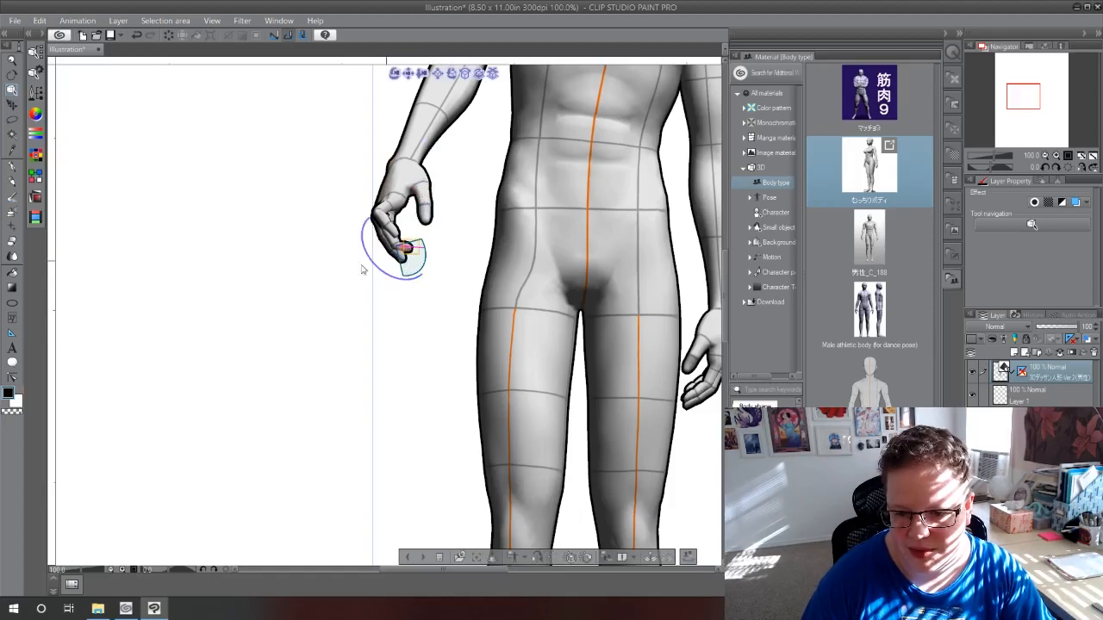
{"action": "left_click", "coordinate": [468, 209]}
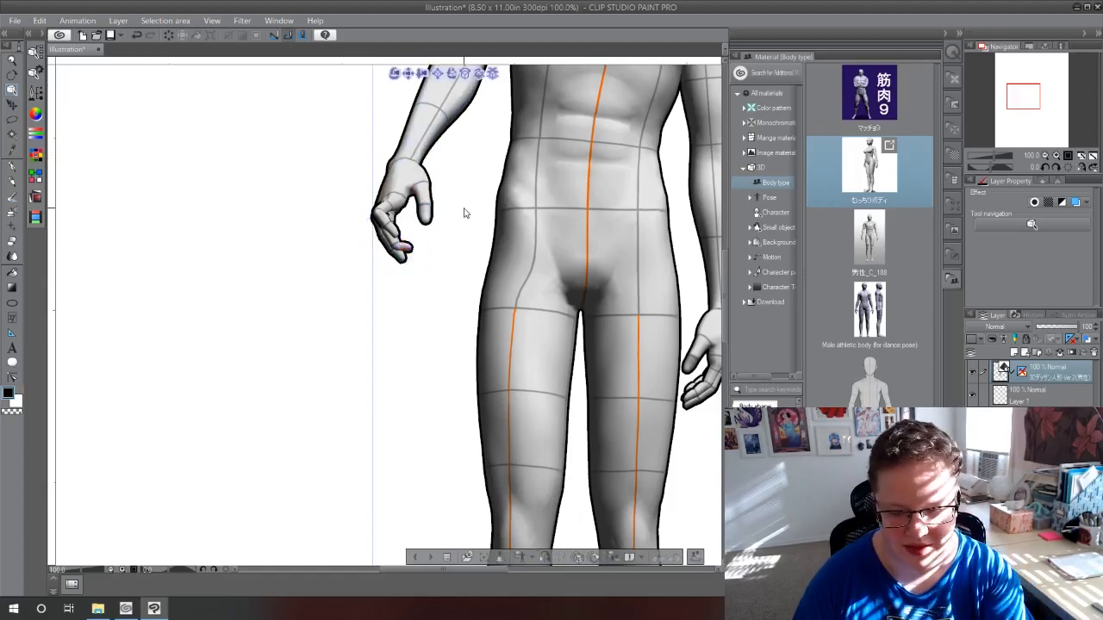
Bend the figure's torso at the waist and turn its chest to the side with the joint rotation rings
{"action": "scroll", "coordinate": [464, 213], "scroll_direction": "down", "scroll_amount": 4}
{"action": "left_click", "coordinate": [427, 307]}
{"action": "left_click", "coordinate": [426, 307]}
{"action": "left_click_drag", "start_coordinate": [428, 298], "coordinate": [379, 250]}
{"action": "left_click", "coordinate": [436, 272]}
{"action": "left_click_drag", "start_coordinate": [348, 297], "coordinate": [299, 279]}
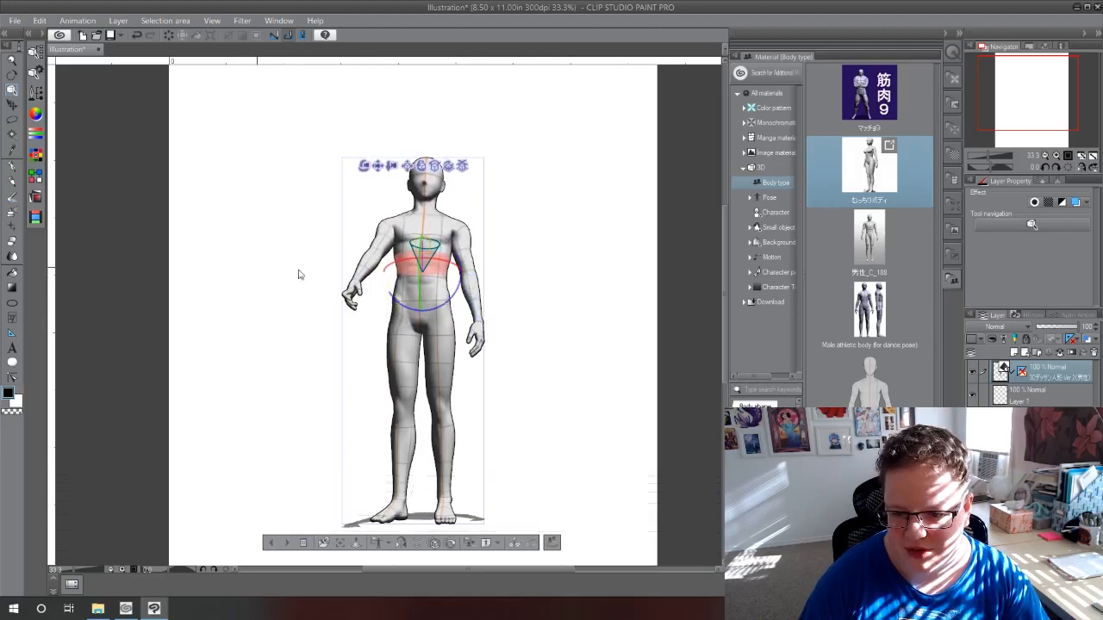
{"action": "left_click_drag", "start_coordinate": [420, 269], "coordinate": [385, 341]}
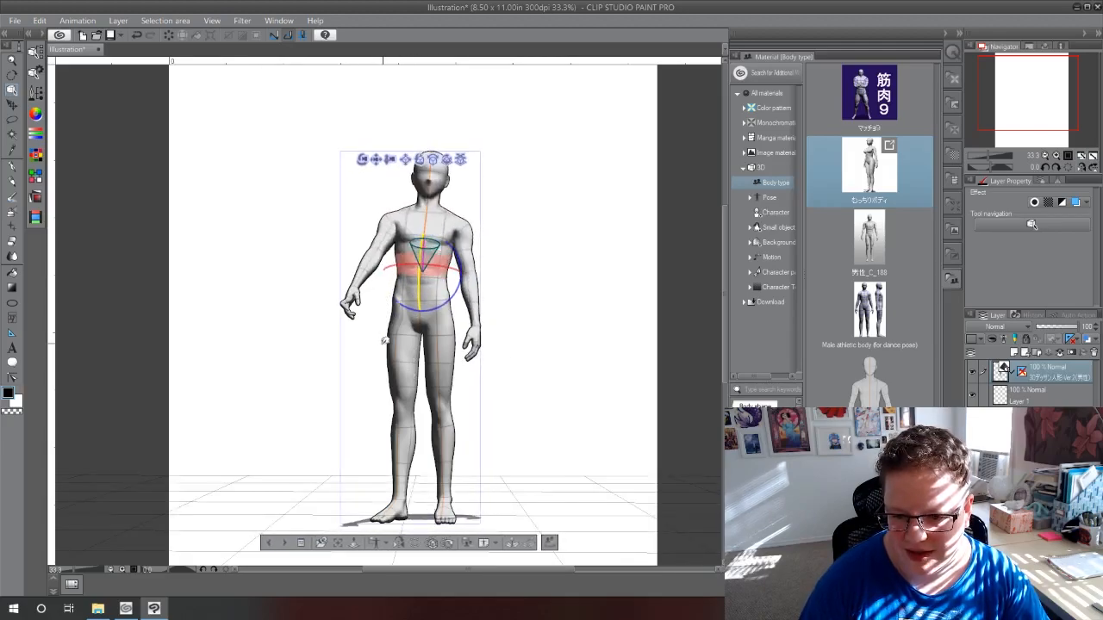
{"action": "left_click", "coordinate": [443, 230]}
{"action": "left_click_drag", "start_coordinate": [447, 230], "coordinate": [425, 238]}
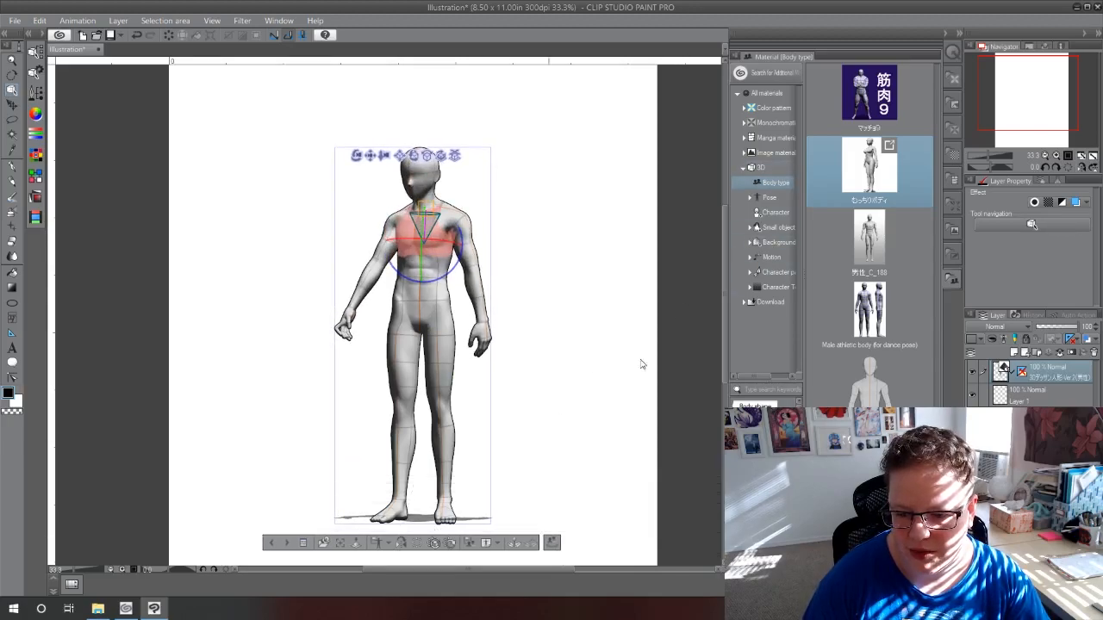
Apply the raised-hand, hand-on-hip pose material to the male figure and rotate the whole figure slightly
{"action": "left_click", "coordinate": [767, 198]}
{"action": "left_click_drag", "start_coordinate": [869, 93], "coordinate": [435, 259]}
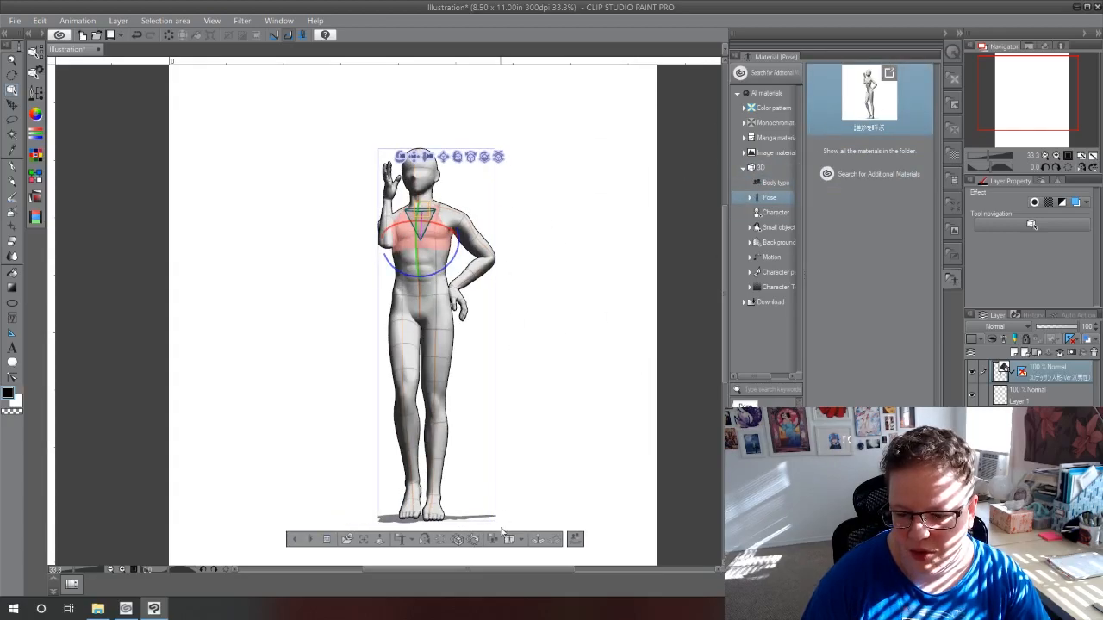
{"action": "left_click", "coordinate": [766, 182]}
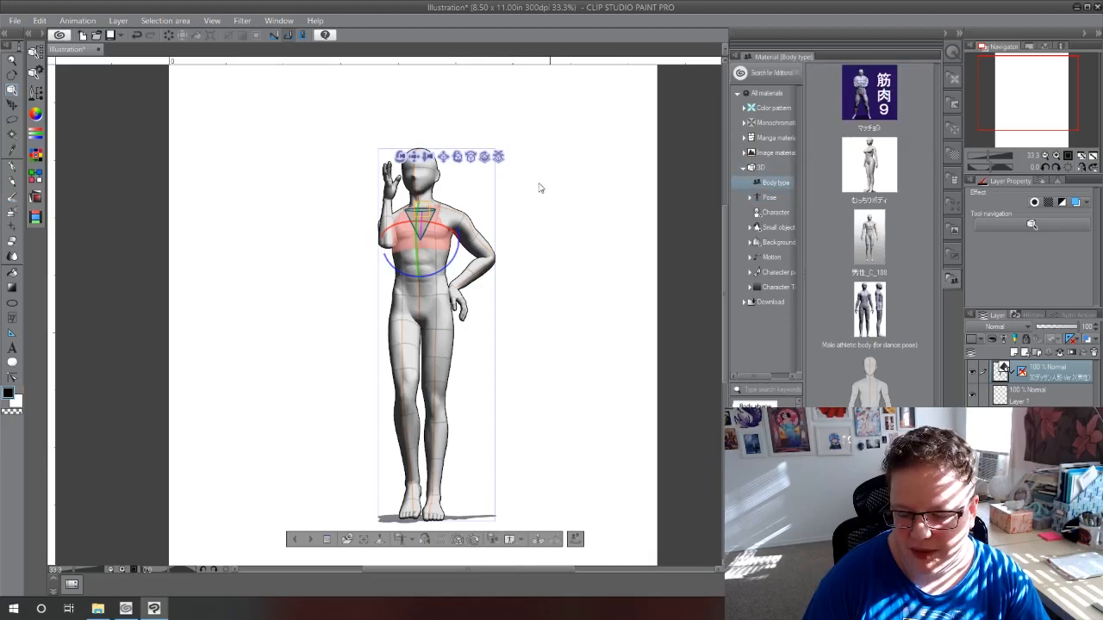
{"action": "left_click_drag", "start_coordinate": [493, 161], "coordinate": [483, 272]}
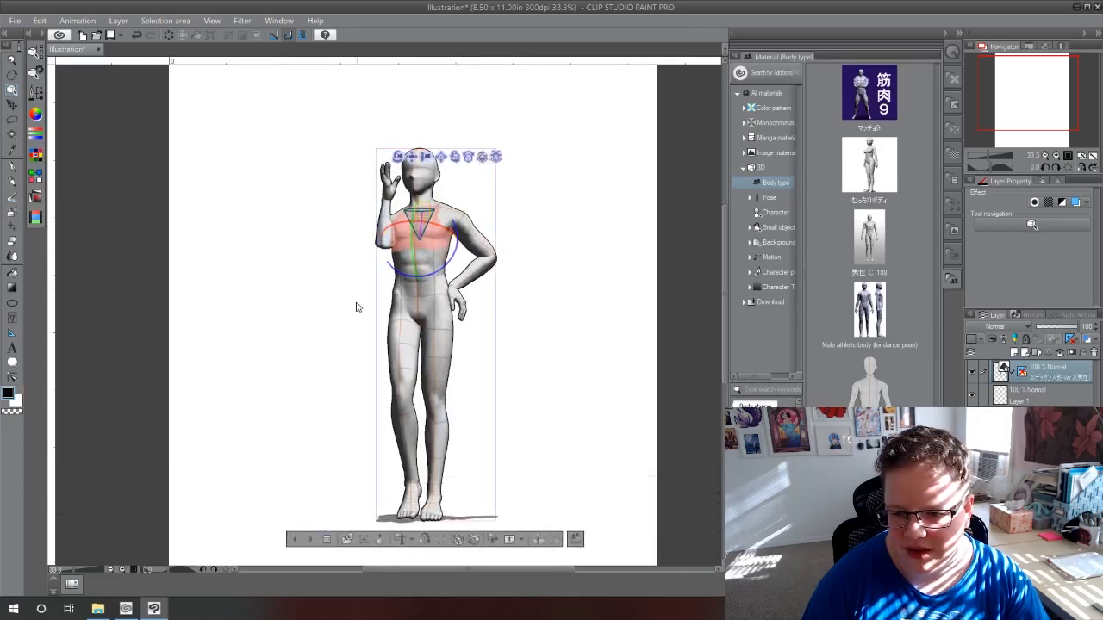
Add the むっちりボディ body type beside the male figure, bring it down to the floor and apply the same pose material
{"action": "left_click_drag", "start_coordinate": [870, 188], "coordinate": [293, 314]}
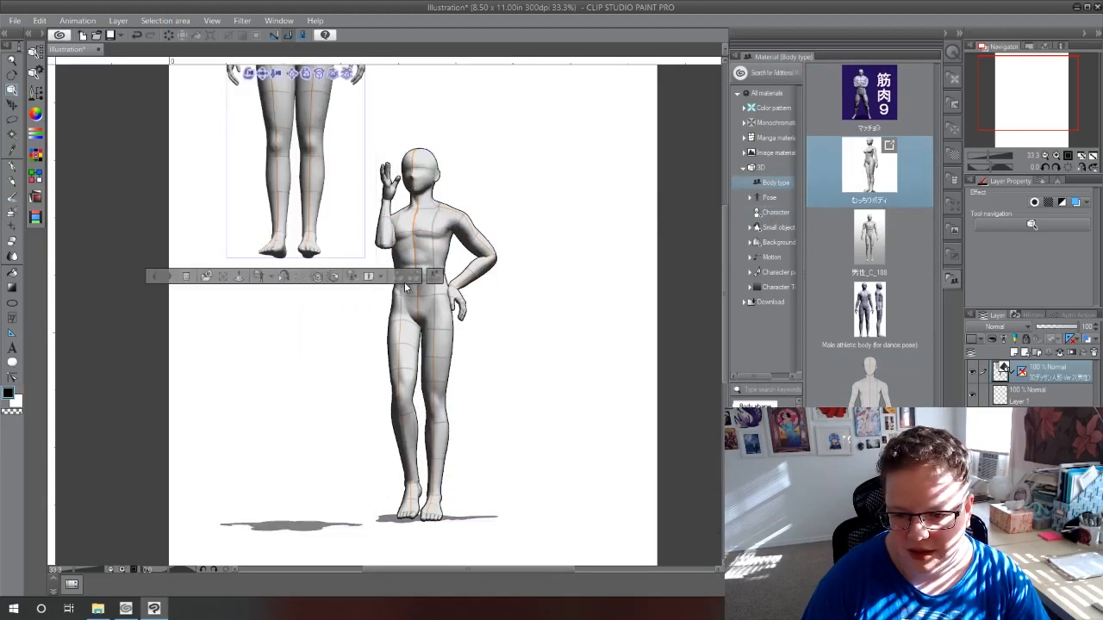
{"action": "left_click_drag", "start_coordinate": [345, 74], "coordinate": [324, 497]}
{"action": "left_click", "coordinate": [769, 198]}
{"action": "left_click_drag", "start_coordinate": [869, 95], "coordinate": [297, 340]}
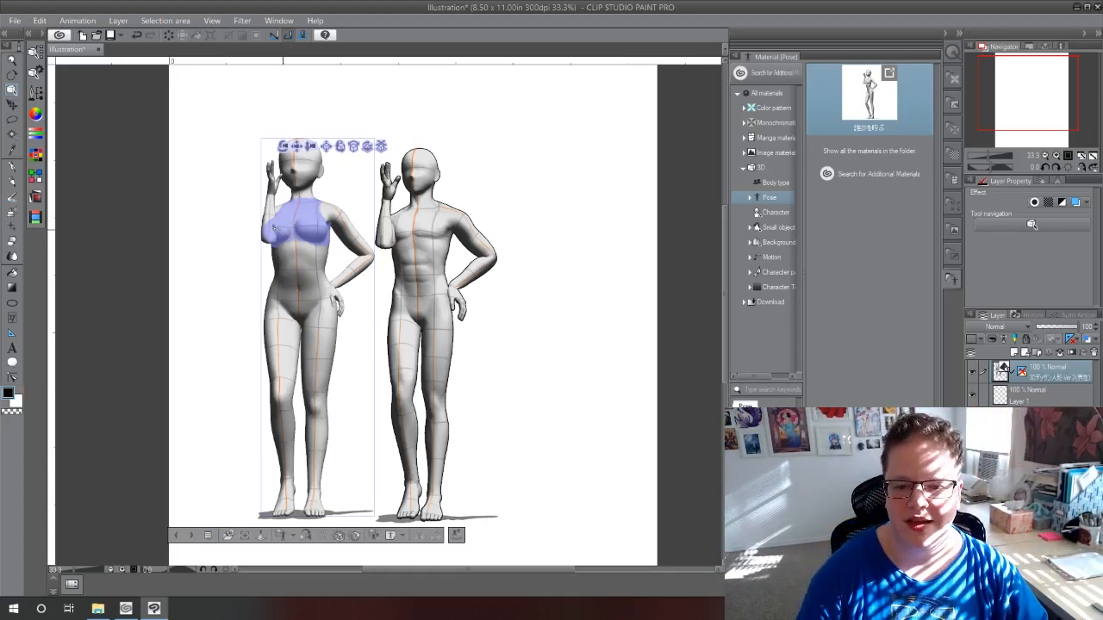
{"action": "left_click_drag", "start_coordinate": [365, 151], "coordinate": [375, 260]}
Add the muscular 筋肉9 body type on the other side of the male figure and bring it forward on the floor
{"action": "left_click", "coordinate": [775, 181]}
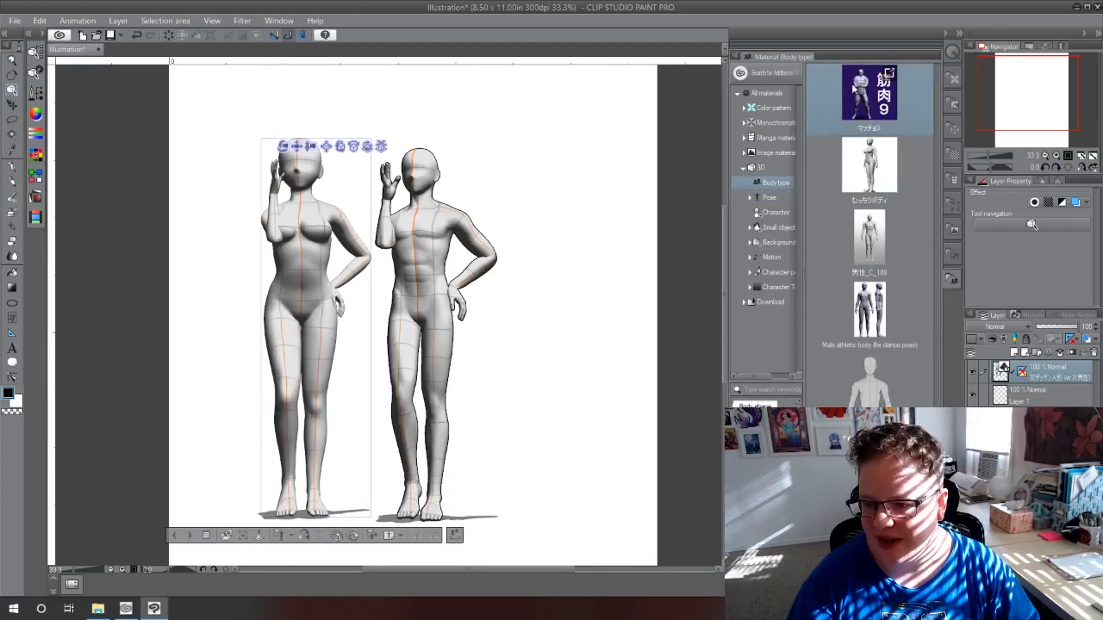
{"action": "left_click_drag", "start_coordinate": [865, 82], "coordinate": [565, 422]}
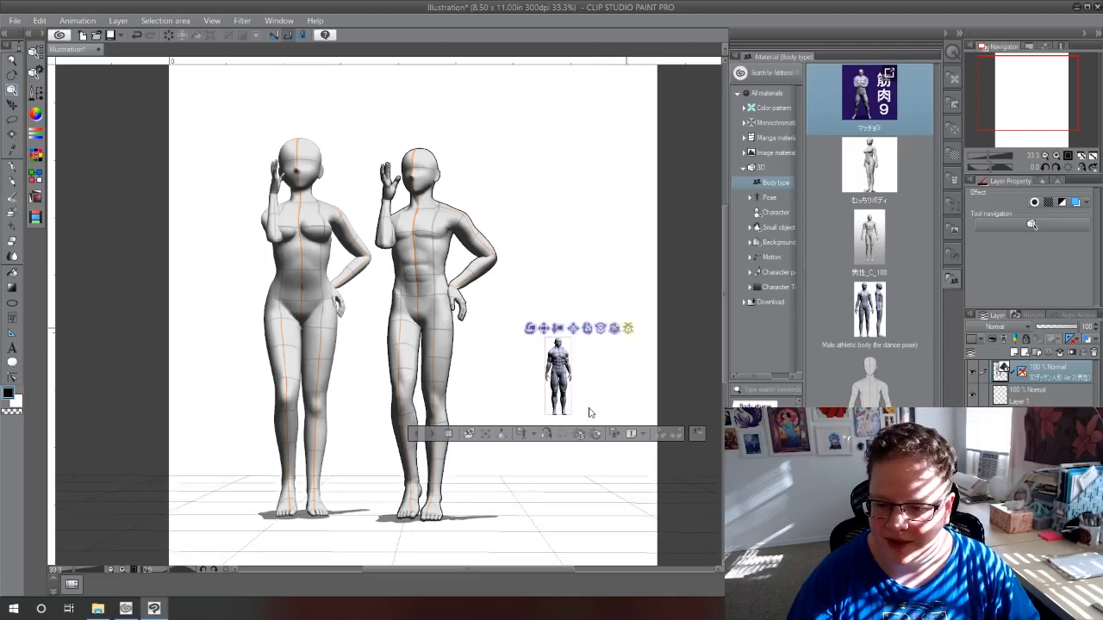
{"action": "left_click_drag", "start_coordinate": [568, 506], "coordinate": [546, 514]}
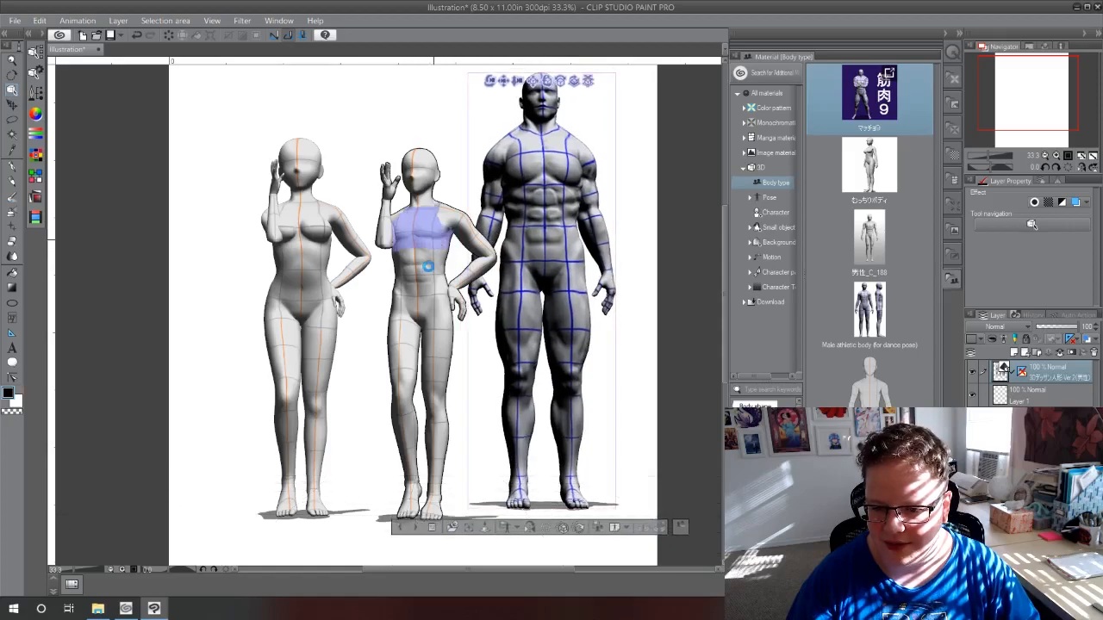
Turn and enlarge the middle male figure with its root manipulator, and select the other figures individually
{"action": "left_click", "coordinate": [427, 267]}
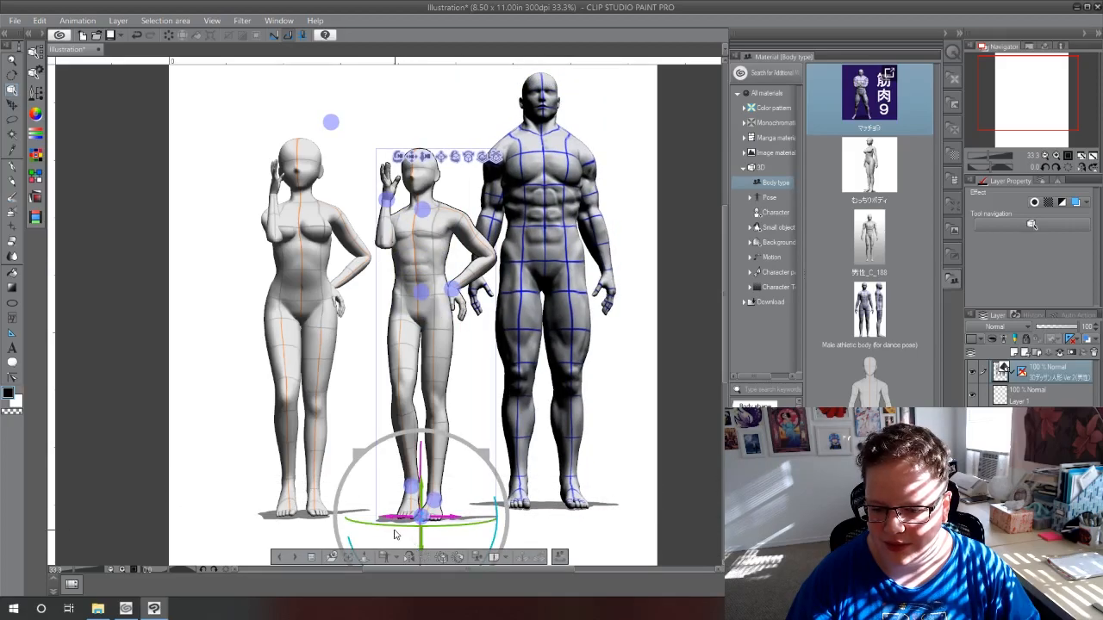
{"action": "left_click_drag", "start_coordinate": [389, 522], "coordinate": [413, 522]}
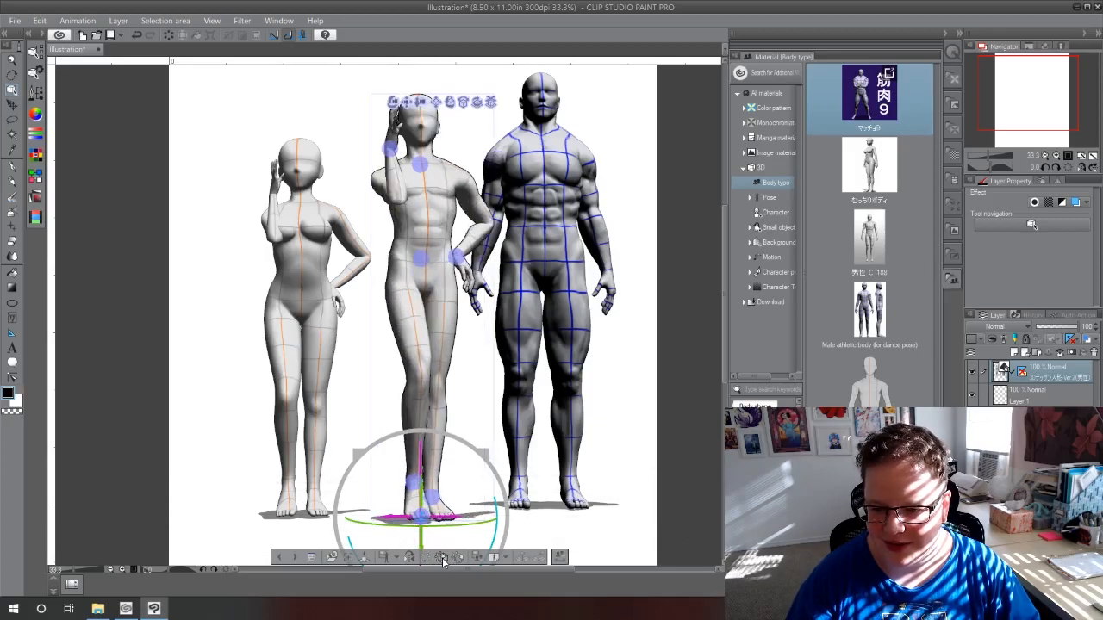
{"action": "left_click", "coordinate": [315, 317]}
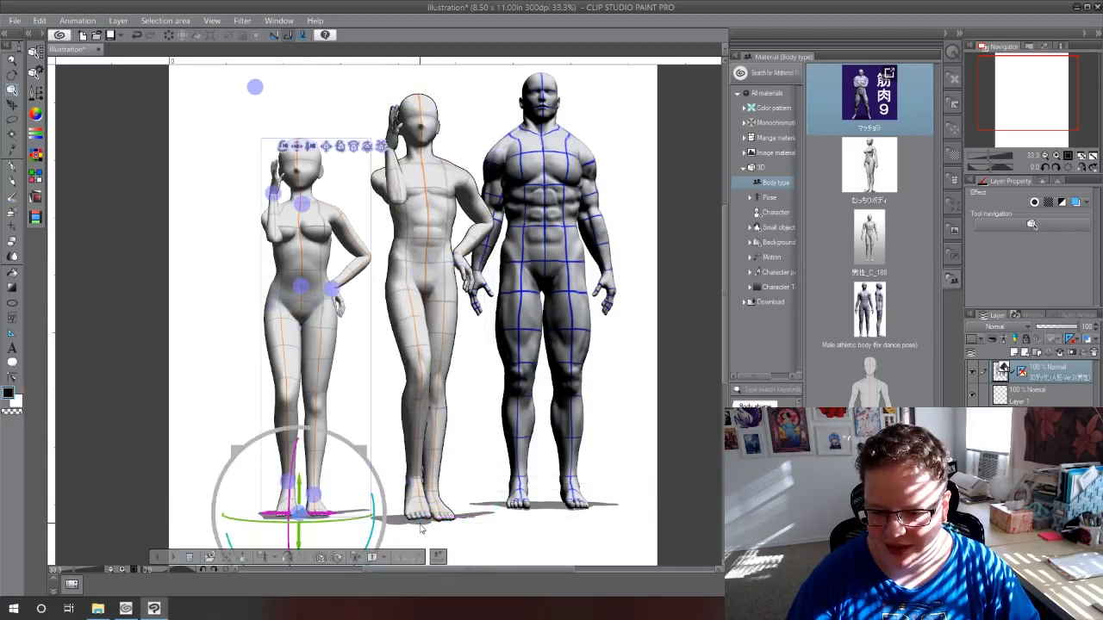
{"action": "left_click", "coordinate": [440, 340]}
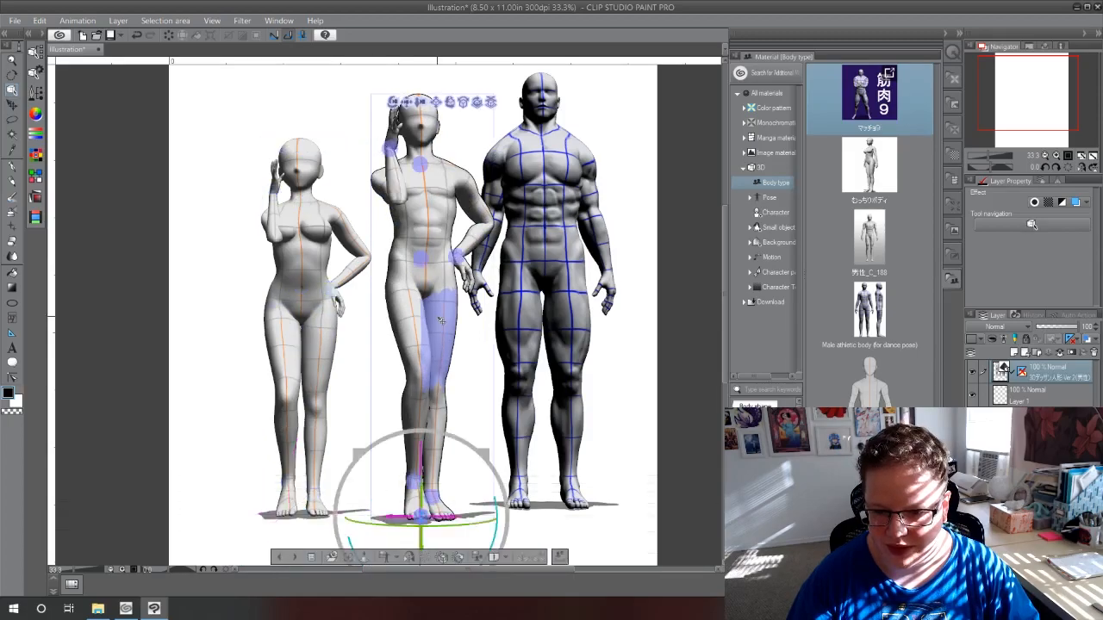
{"action": "left_click", "coordinate": [549, 158]}
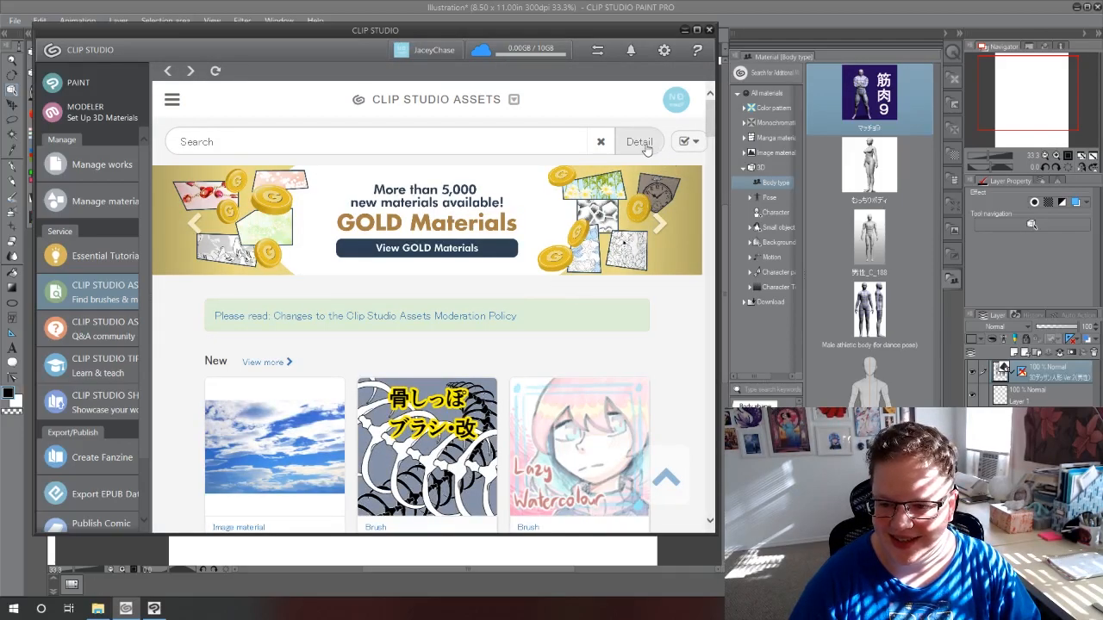
In CLIP STUDIO ASSETS, filter the materials by the Body shape type and close the filter options
{"action": "left_click", "coordinate": [640, 144]}
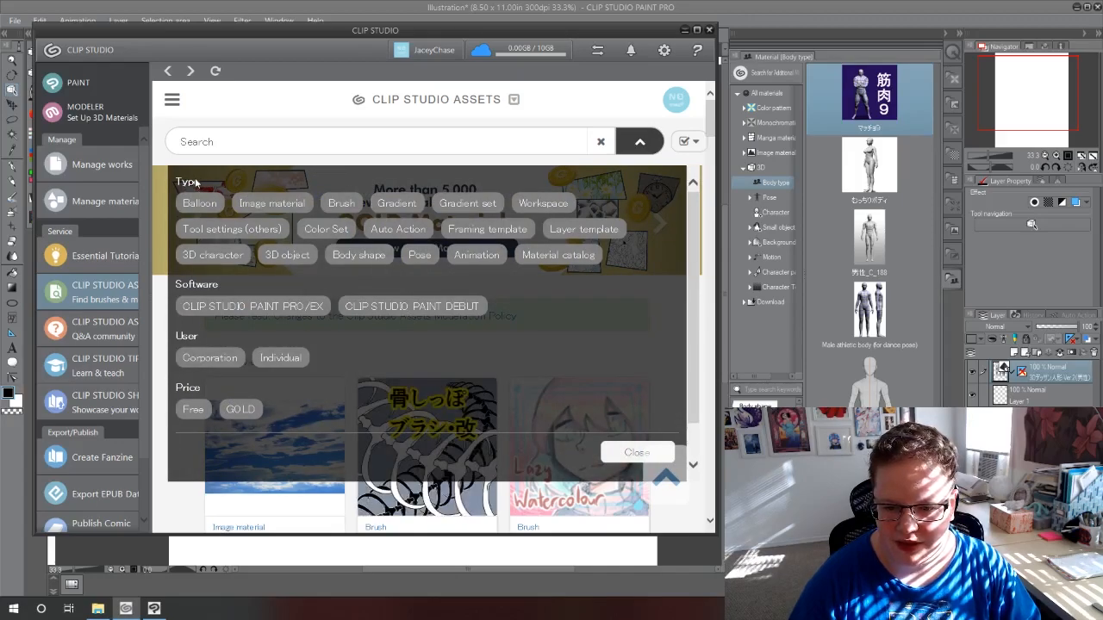
{"action": "left_click", "coordinate": [358, 257]}
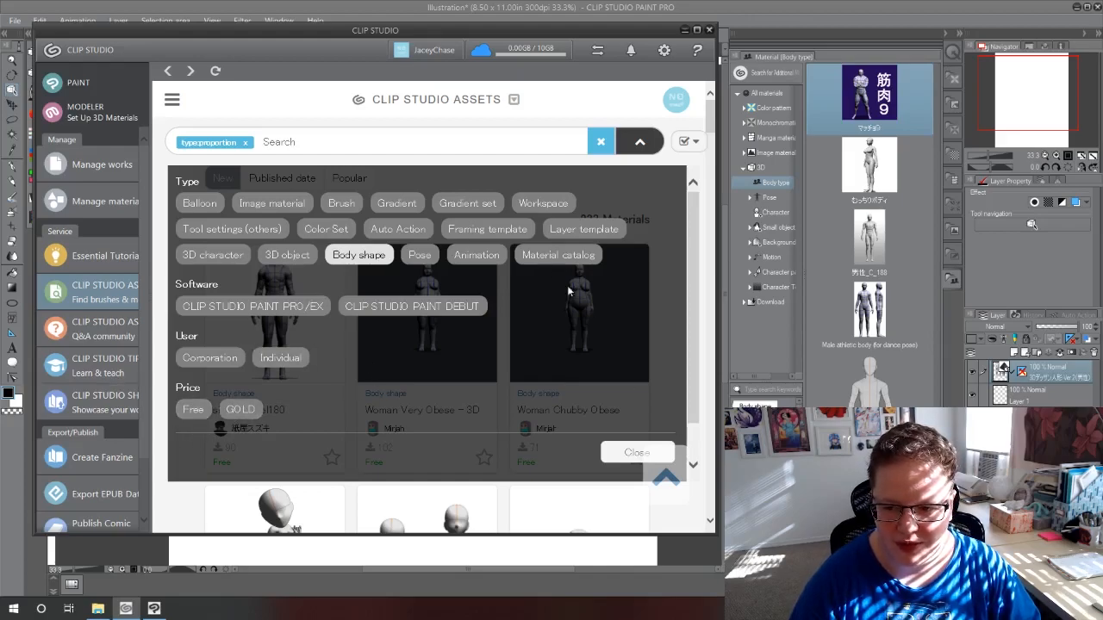
{"action": "left_click", "coordinate": [640, 142]}
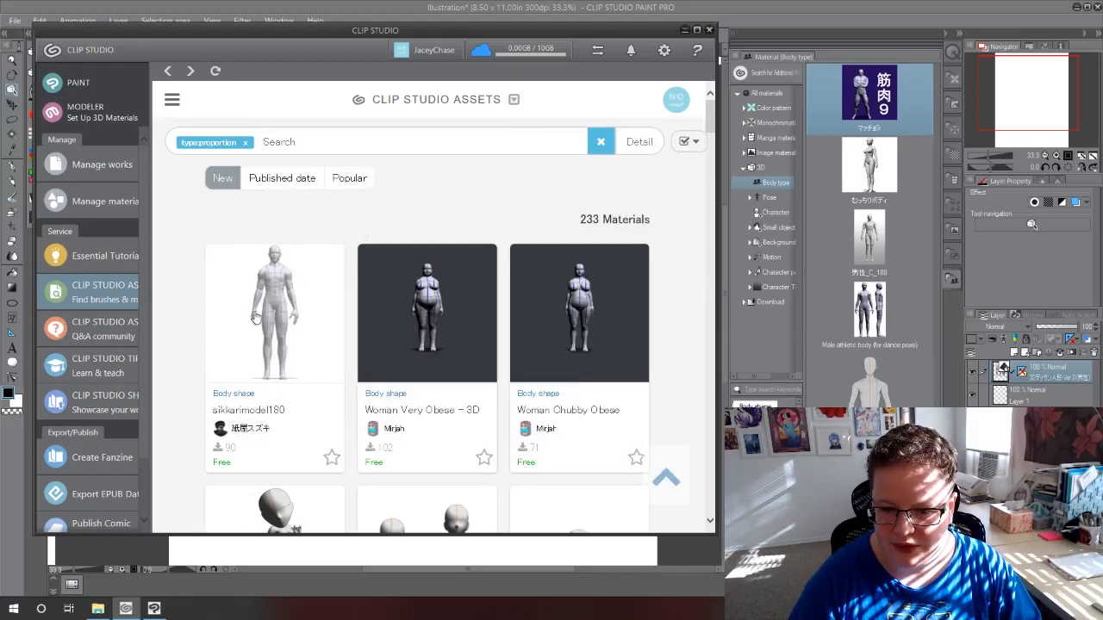
Browse the Body shape materials, examining the available figure proportions and their prices
{"action": "scroll", "coordinate": [327, 322], "scroll_direction": "down", "scroll_amount": 2}
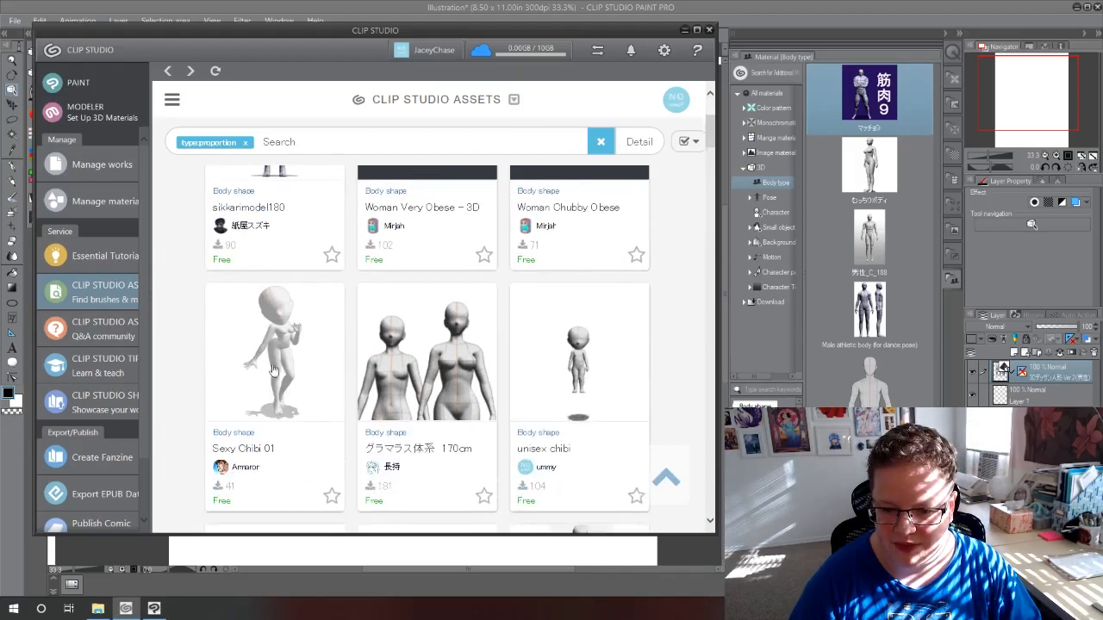
{"action": "scroll", "coordinate": [531, 377], "scroll_direction": "down", "scroll_amount": 2}
{"action": "scroll", "coordinate": [532, 377], "scroll_direction": "down", "scroll_amount": 1}
{"action": "scroll", "coordinate": [465, 347], "scroll_direction": "down", "scroll_amount": 2}
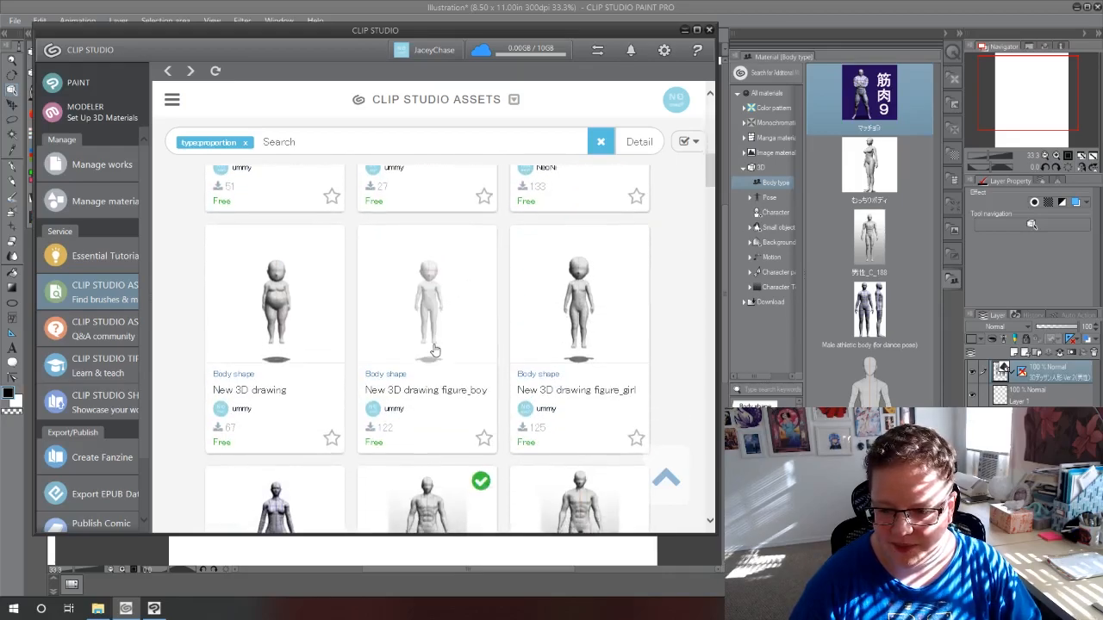
{"action": "scroll", "coordinate": [435, 351], "scroll_direction": "down", "scroll_amount": 3}
{"action": "scroll", "coordinate": [463, 292], "scroll_direction": "up", "scroll_amount": 3}
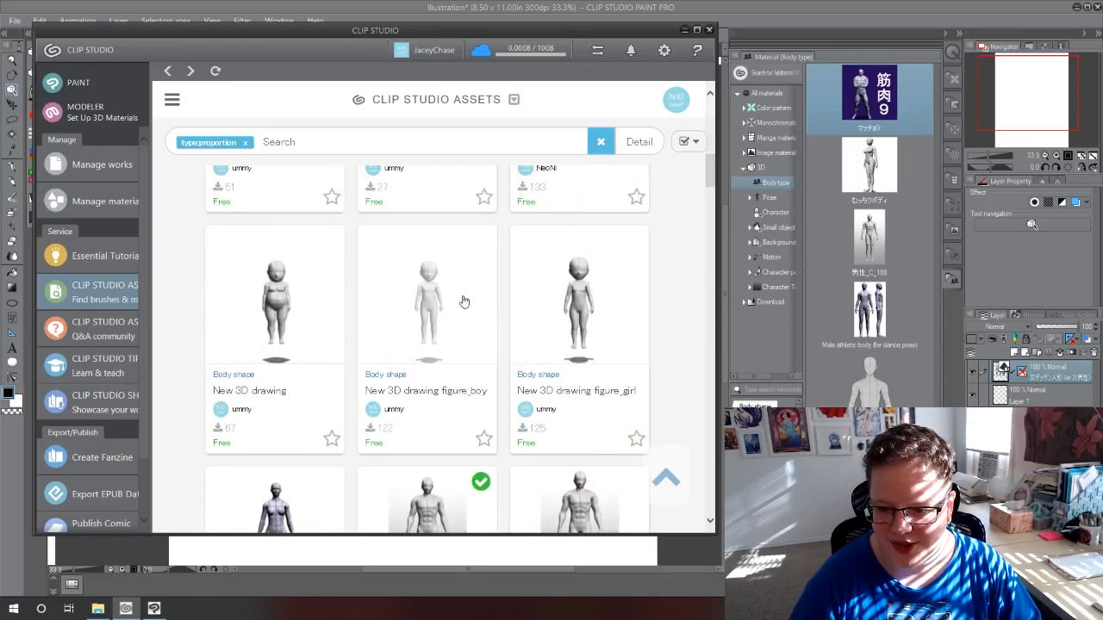
{"action": "scroll", "coordinate": [469, 328], "scroll_direction": "down", "scroll_amount": 2}
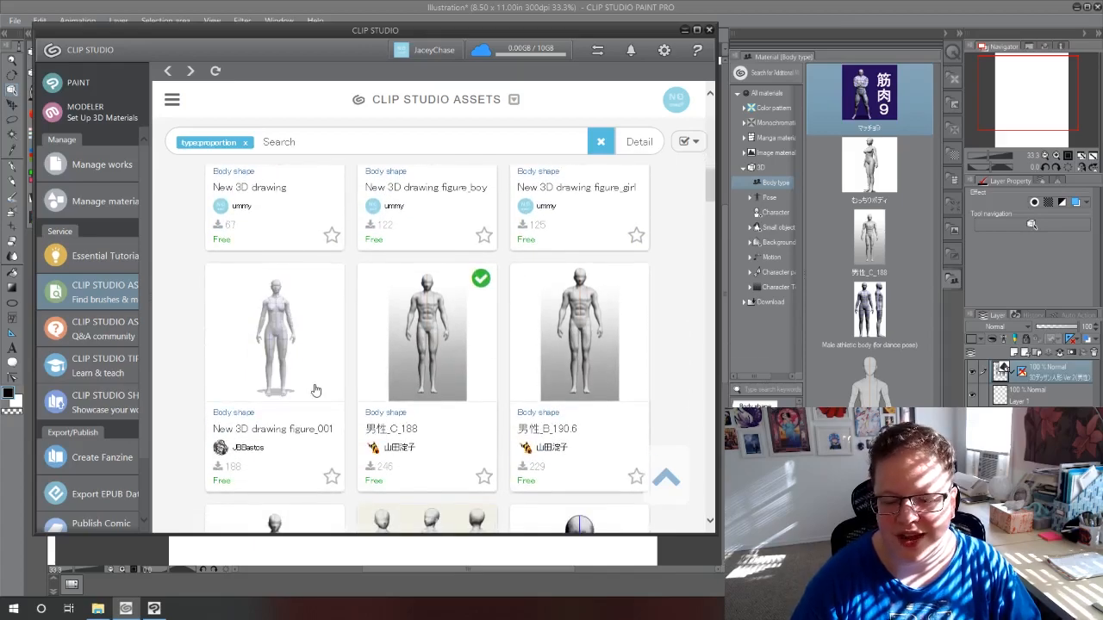
{"action": "scroll", "coordinate": [345, 384], "scroll_direction": "down", "scroll_amount": 1}
{"action": "scroll", "coordinate": [437, 363], "scroll_direction": "down", "scroll_amount": 2}
{"action": "scroll", "coordinate": [436, 363], "scroll_direction": "down", "scroll_amount": 5}
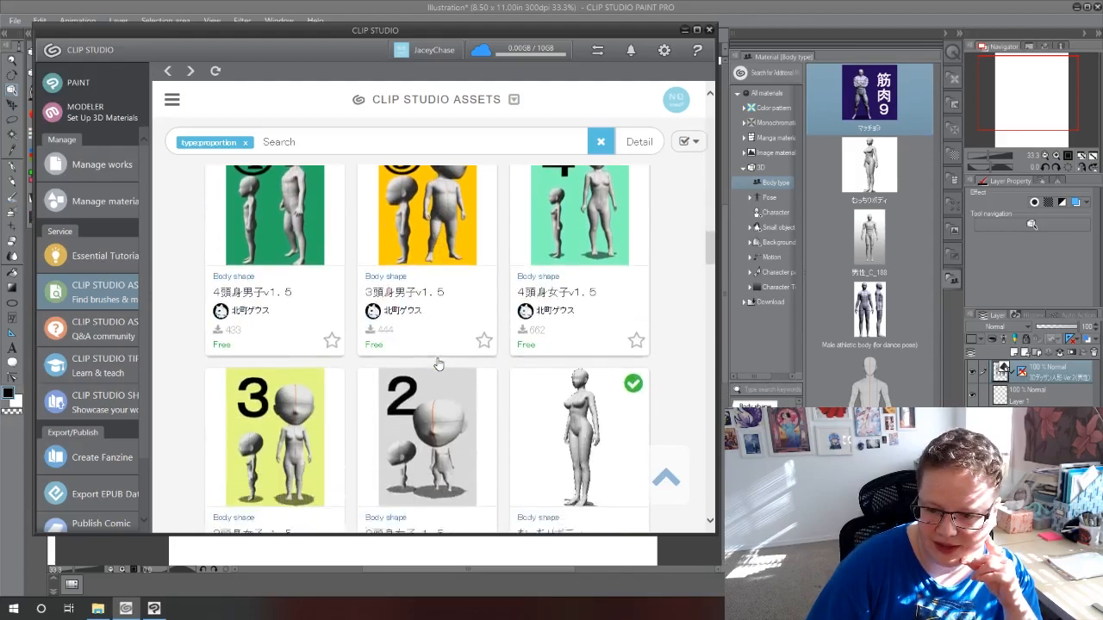
{"action": "scroll", "coordinate": [437, 364], "scroll_direction": "down", "scroll_amount": 2}
{"action": "scroll", "coordinate": [437, 363], "scroll_direction": "down", "scroll_amount": 4}
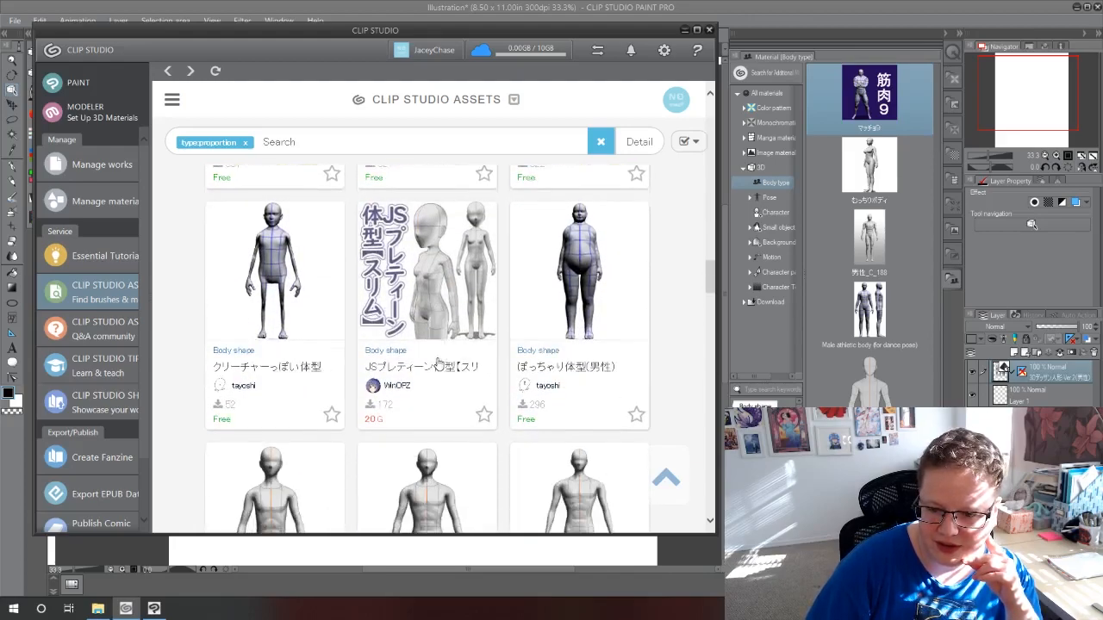
{"action": "scroll", "coordinate": [437, 364], "scroll_direction": "up", "scroll_amount": 2}
{"action": "scroll", "coordinate": [437, 364], "scroll_direction": "down", "scroll_amount": 5}
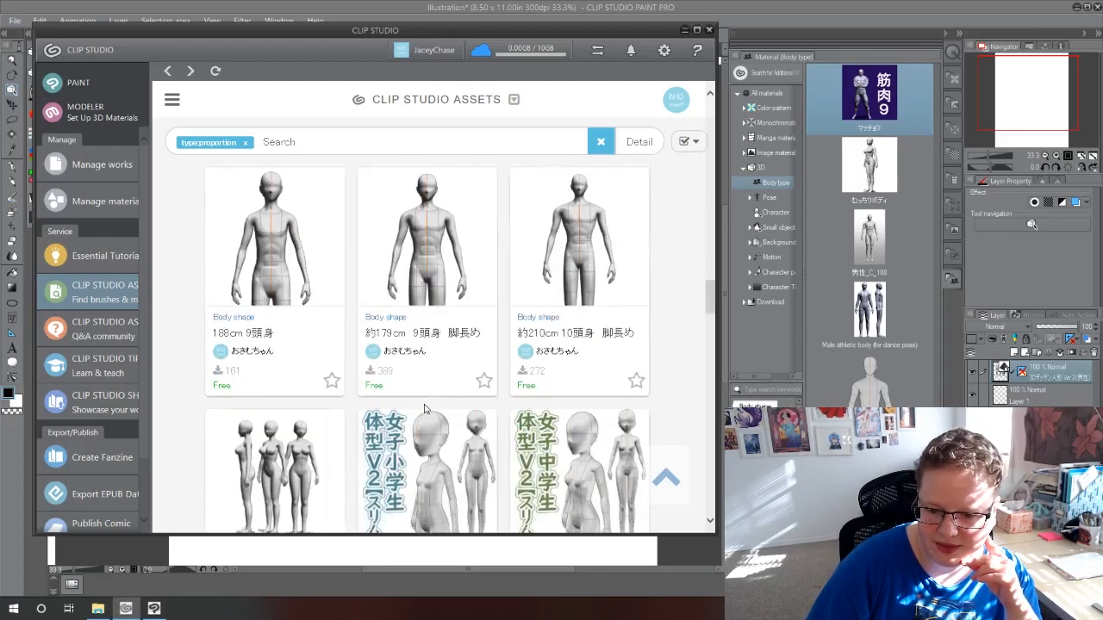
{"action": "scroll", "coordinate": [424, 406], "scroll_direction": "down", "scroll_amount": 5}
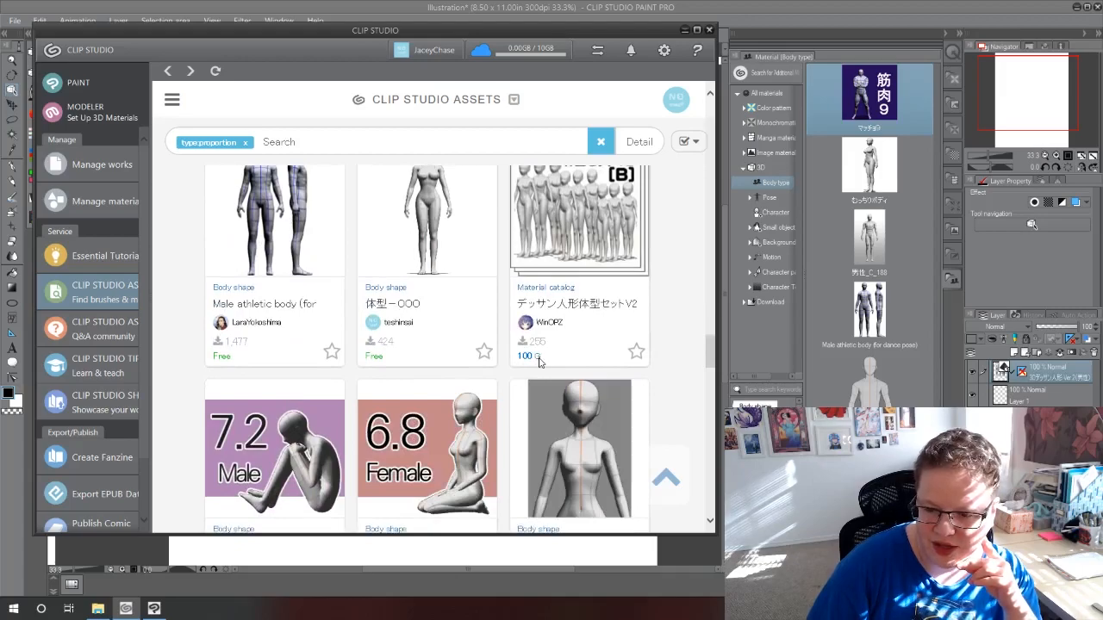
{"action": "scroll", "coordinate": [538, 362], "scroll_direction": "up", "scroll_amount": 1}
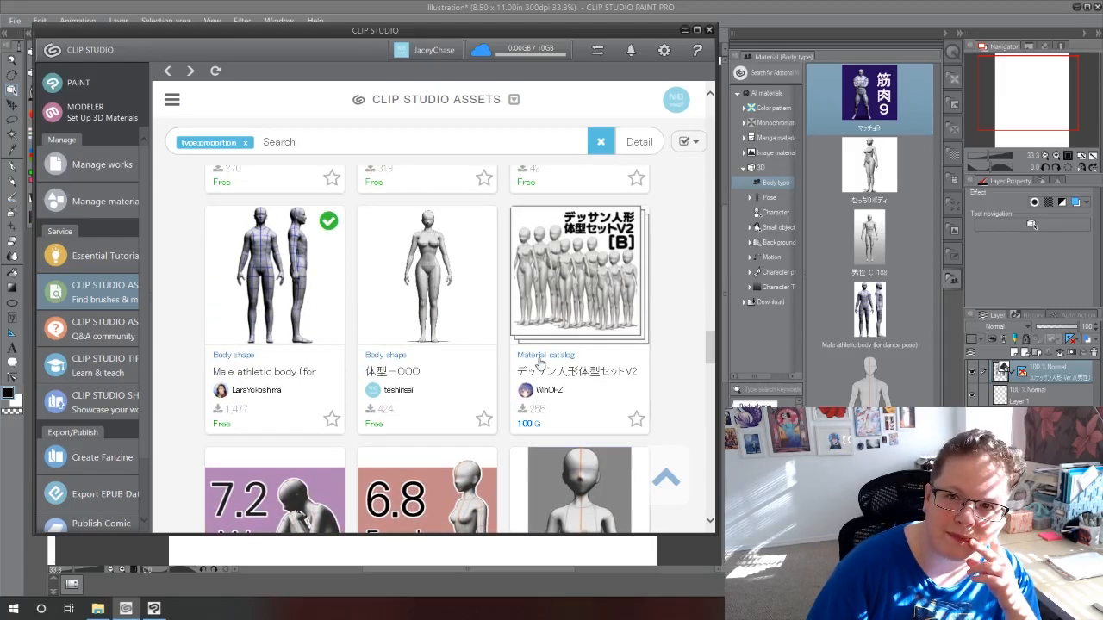
{"action": "scroll", "coordinate": [539, 362], "scroll_direction": "down", "scroll_amount": 4}
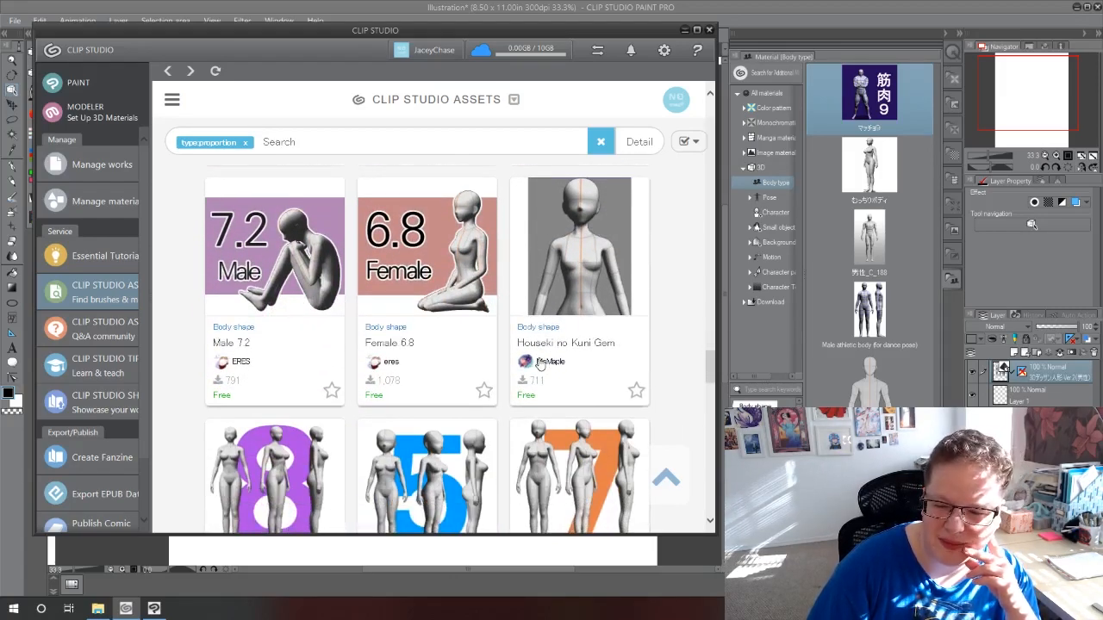
{"action": "scroll", "coordinate": [539, 363], "scroll_direction": "down", "scroll_amount": 1}
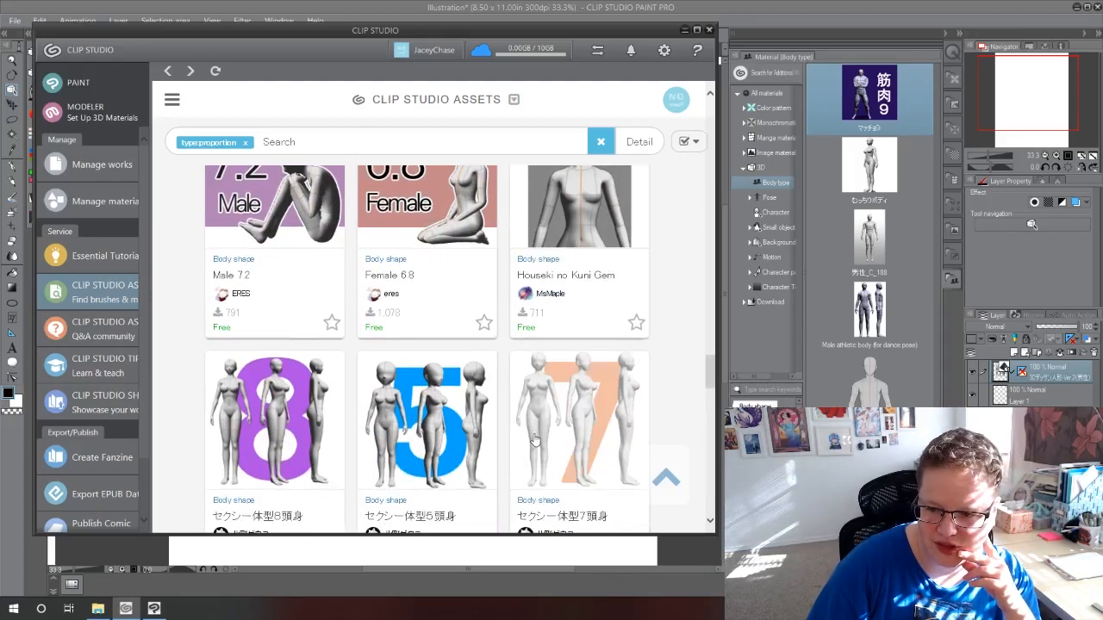
Find a body shape material priced at 20 GOLD and open the GOLD purchase page from its checkout
{"action": "scroll", "coordinate": [531, 441], "scroll_direction": "down", "scroll_amount": 10}
{"action": "scroll", "coordinate": [540, 430], "scroll_direction": "up", "scroll_amount": 4}
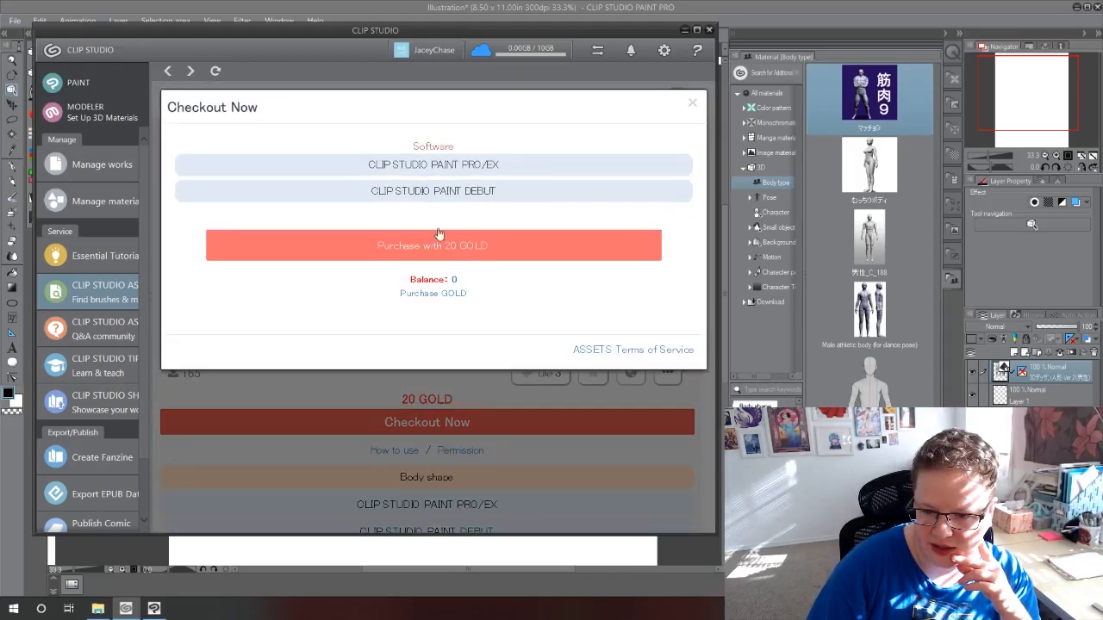
{"action": "left_click", "coordinate": [422, 294]}
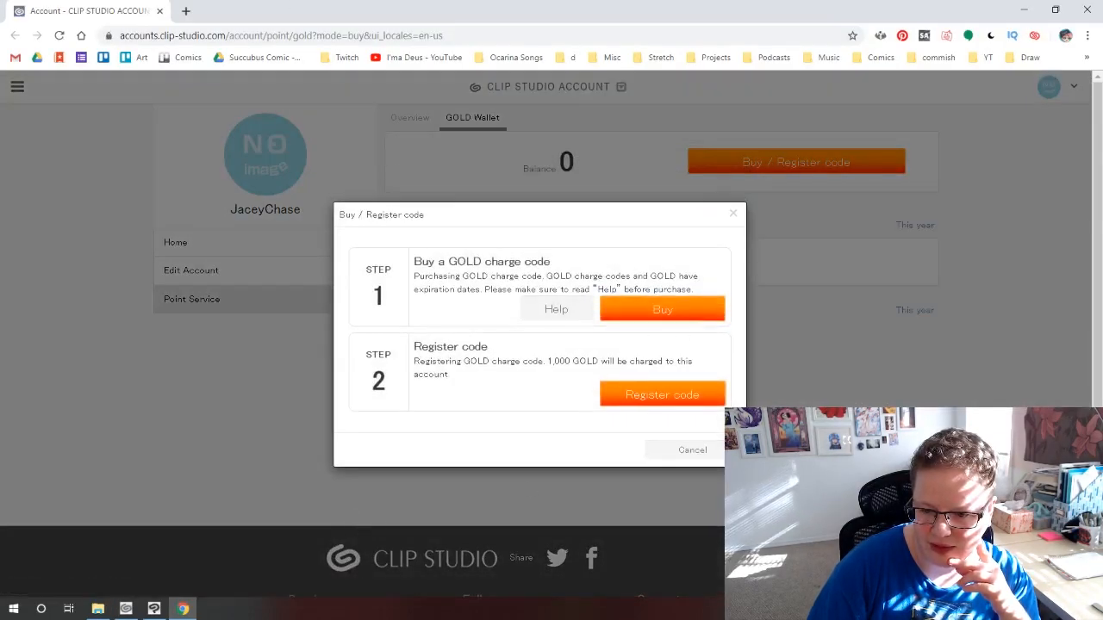
Close the GOLD purchase page and the checkout dialog, and return to the Body shape results in CLIP STUDIO ASSETS
{"action": "left_click", "coordinate": [159, 10]}
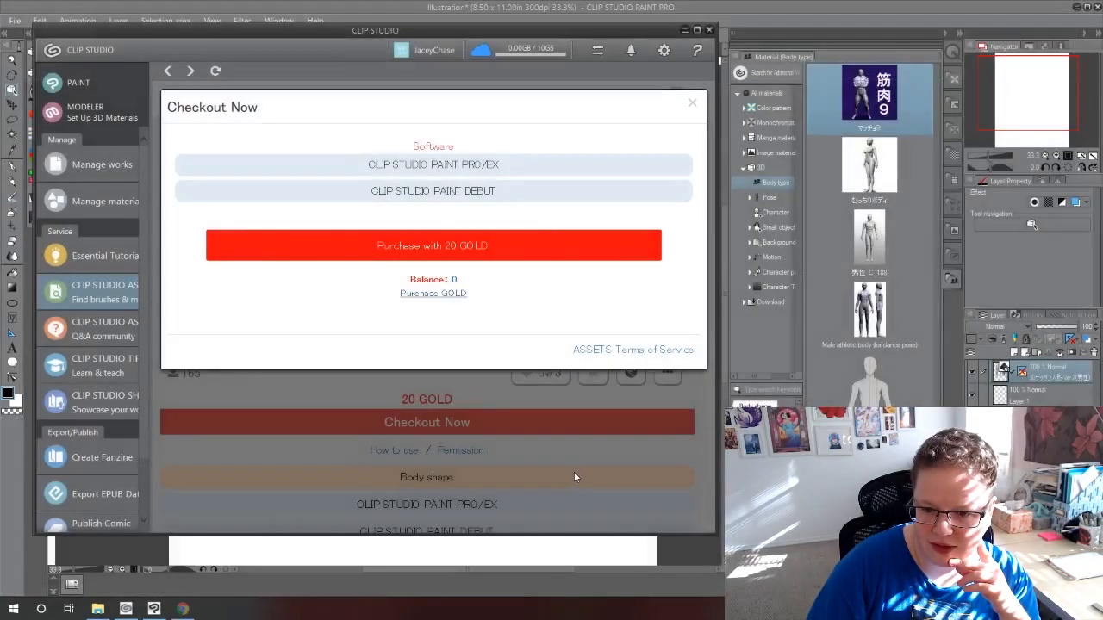
{"action": "left_click", "coordinate": [692, 104]}
{"action": "left_click", "coordinate": [168, 72]}
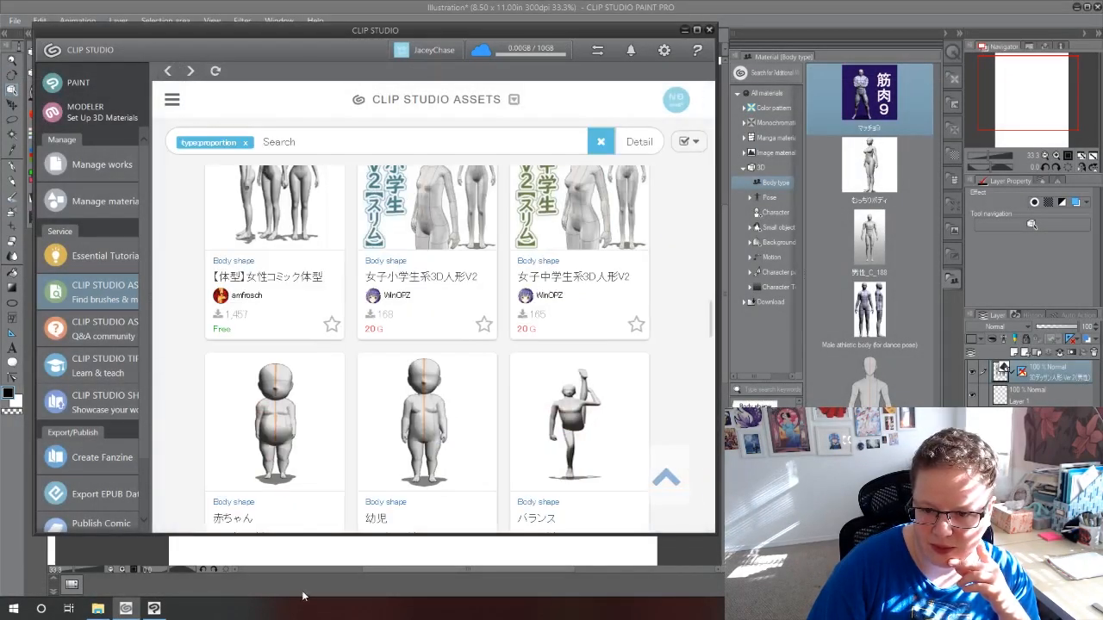
Browse further through the Body shape results, examining the variety of body types, head-to-body proportions and material catalogs on offer
{"action": "scroll", "coordinate": [382, 406], "scroll_direction": "down", "scroll_amount": 10}
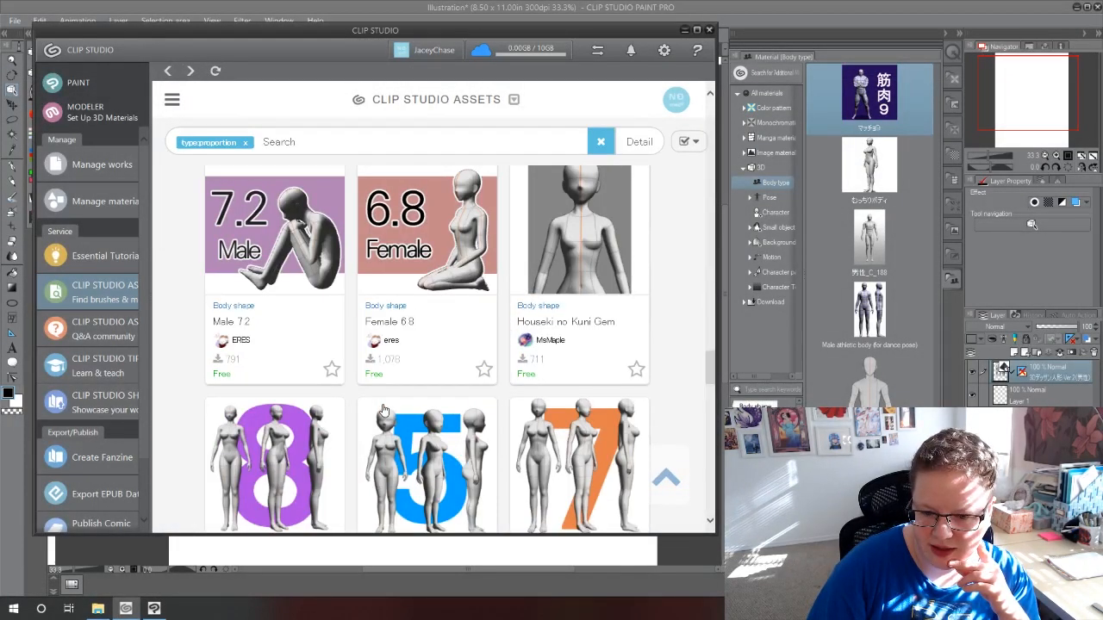
{"action": "scroll", "coordinate": [384, 410], "scroll_direction": "down", "scroll_amount": 10}
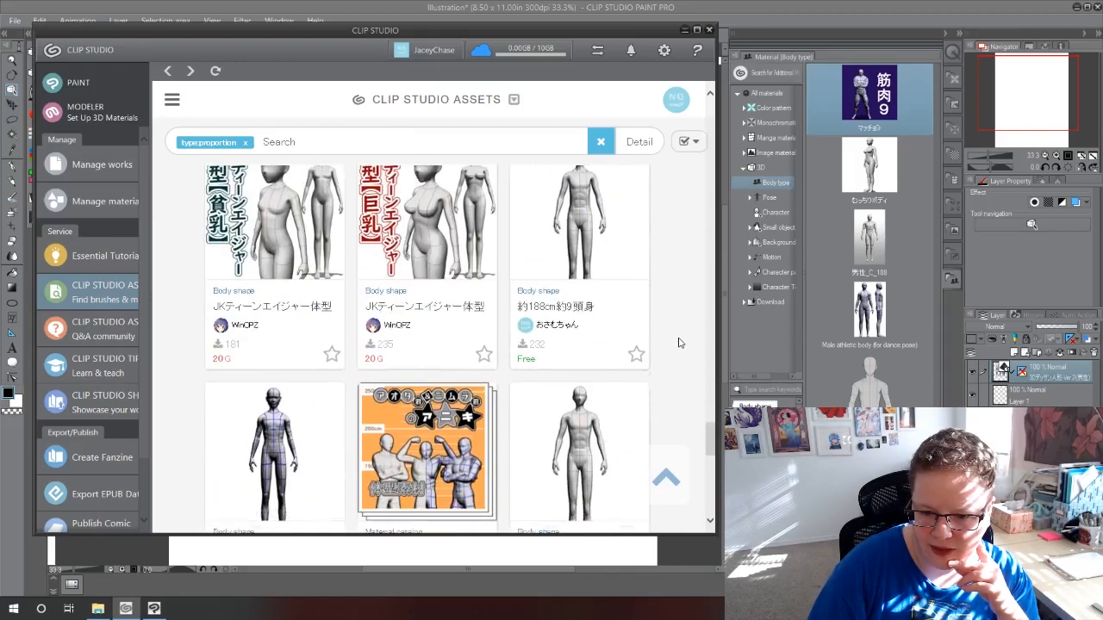
{"action": "scroll", "coordinate": [678, 343], "scroll_direction": "down", "scroll_amount": 5}
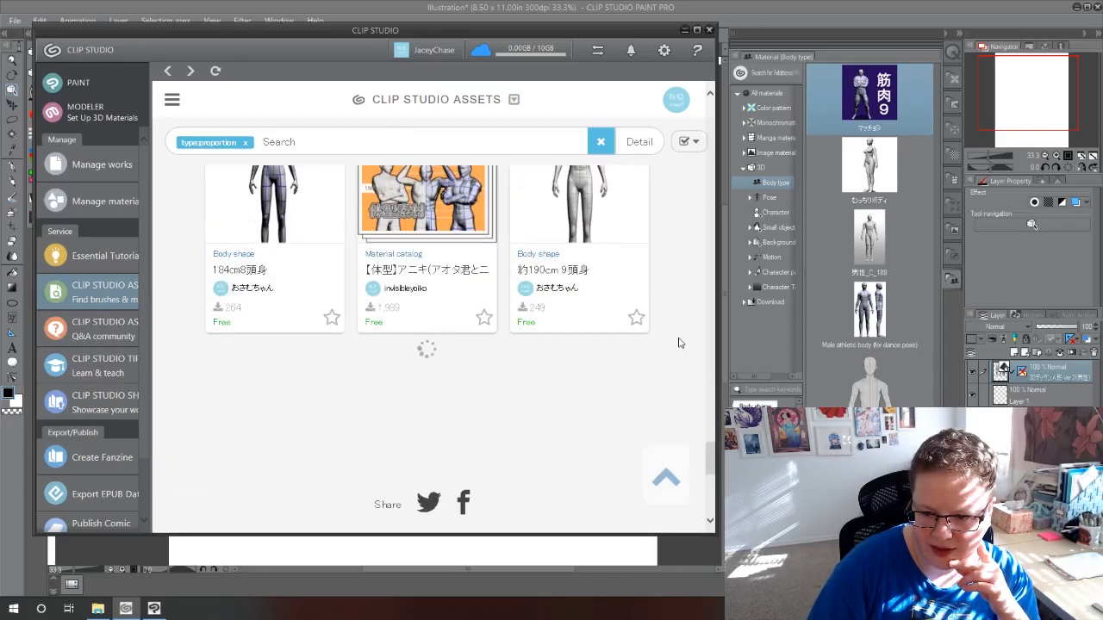
{"action": "scroll", "coordinate": [517, 361], "scroll_direction": "down", "scroll_amount": 5}
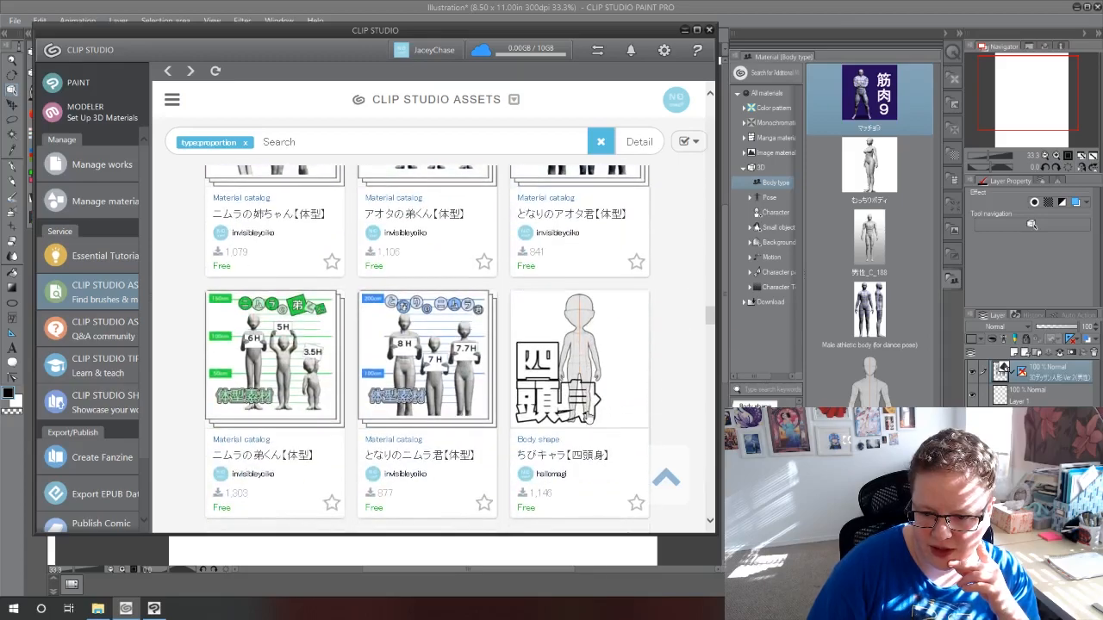
{"action": "scroll", "coordinate": [587, 416], "scroll_direction": "down", "scroll_amount": 3}
{"action": "scroll", "coordinate": [587, 416], "scroll_direction": "down", "scroll_amount": 10}
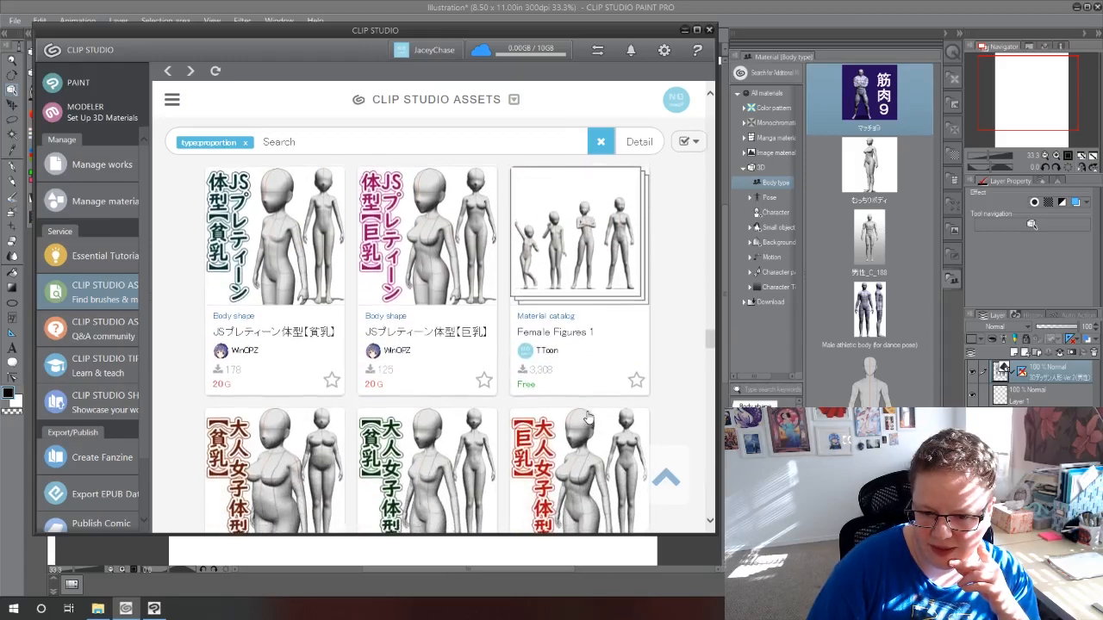
{"action": "scroll", "coordinate": [587, 417], "scroll_direction": "down", "scroll_amount": 7}
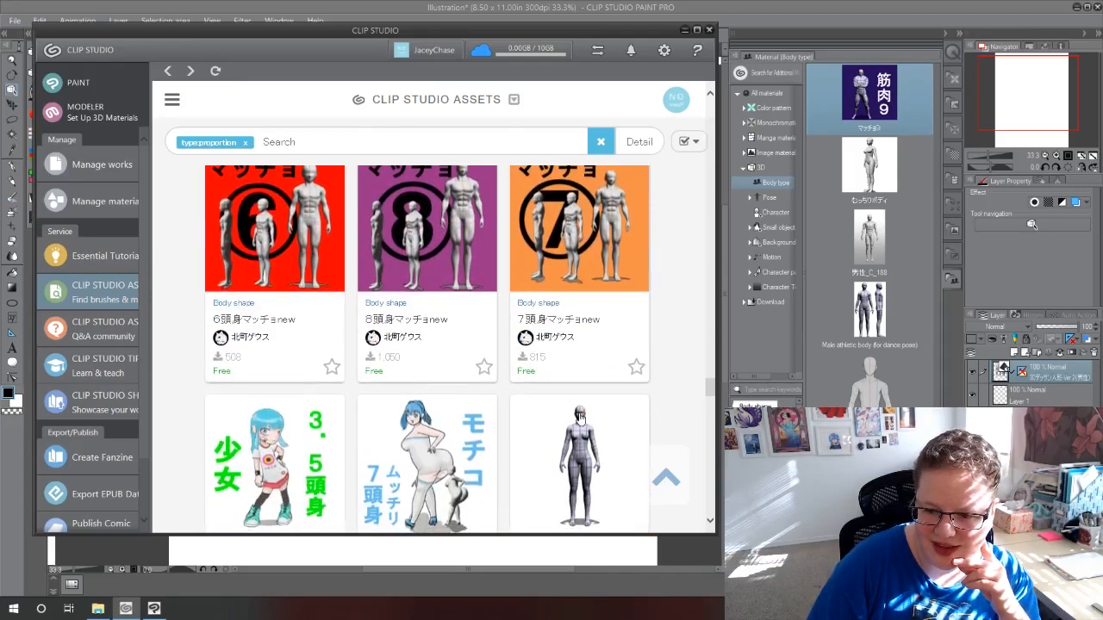
{"action": "scroll", "coordinate": [580, 418], "scroll_direction": "down", "scroll_amount": 2}
{"action": "scroll", "coordinate": [579, 418], "scroll_direction": "down", "scroll_amount": 1}
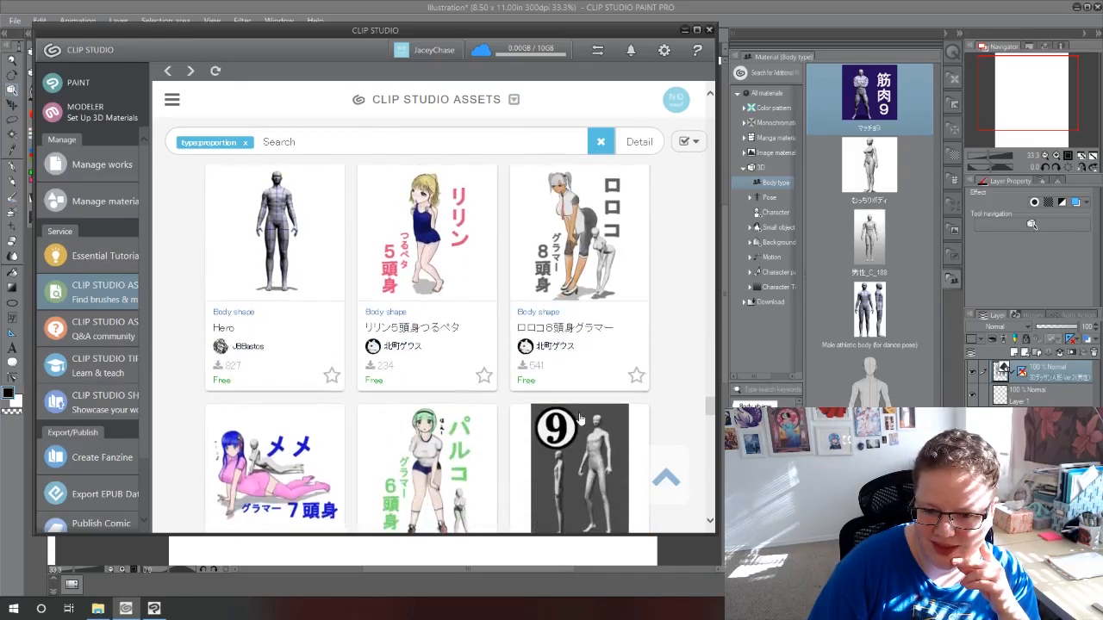
{"action": "scroll", "coordinate": [580, 418], "scroll_direction": "down", "scroll_amount": 5}
{"action": "scroll", "coordinate": [580, 418], "scroll_direction": "down", "scroll_amount": 8}
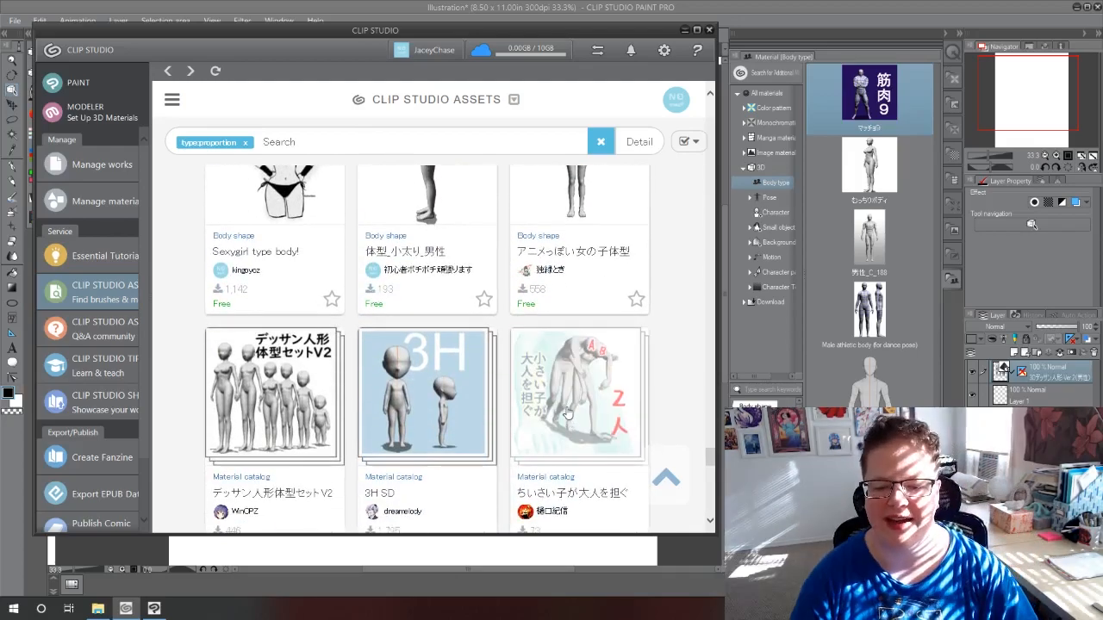
{"action": "scroll", "coordinate": [571, 422], "scroll_direction": "down", "scroll_amount": 8}
{"action": "scroll", "coordinate": [500, 406], "scroll_direction": "down", "scroll_amount": 3}
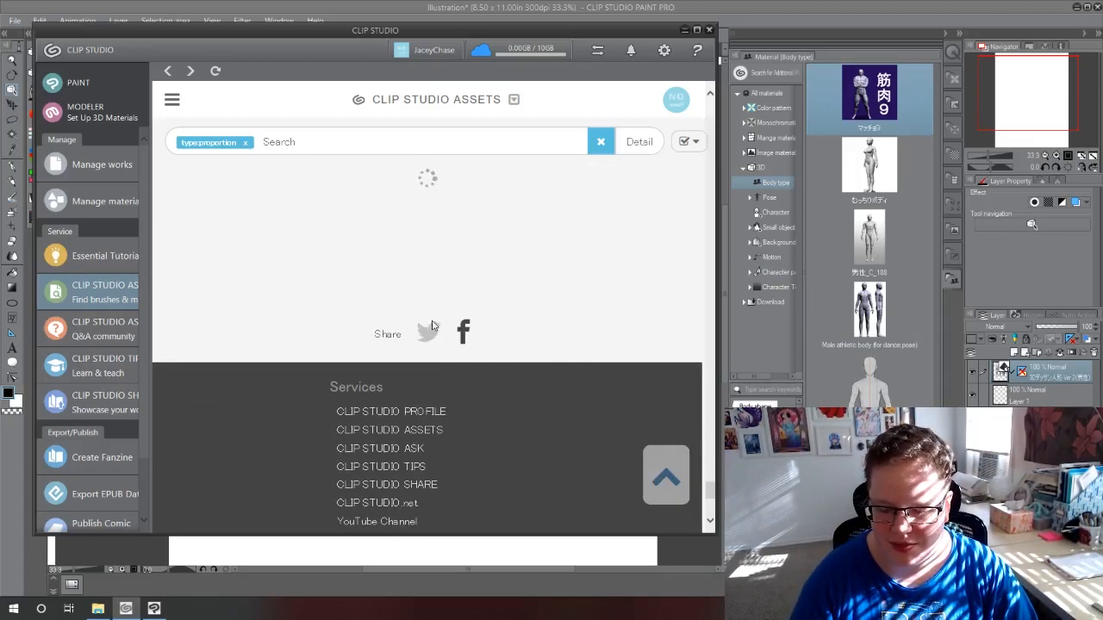
{"action": "scroll", "coordinate": [434, 324], "scroll_direction": "down", "scroll_amount": 5}
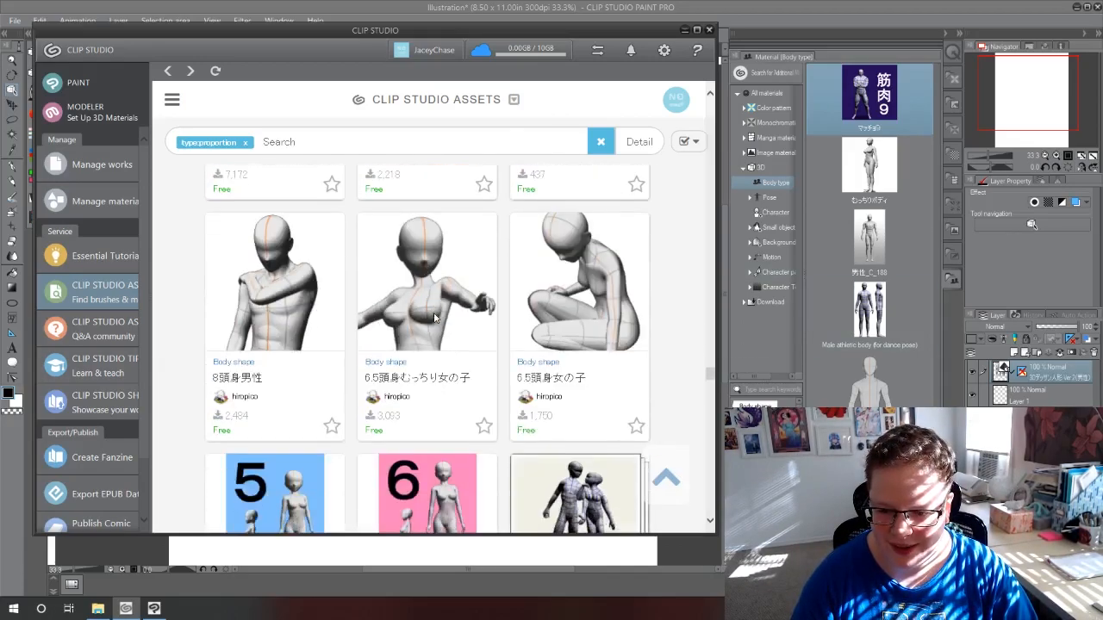
{"action": "scroll", "coordinate": [434, 318], "scroll_direction": "down", "scroll_amount": 10}
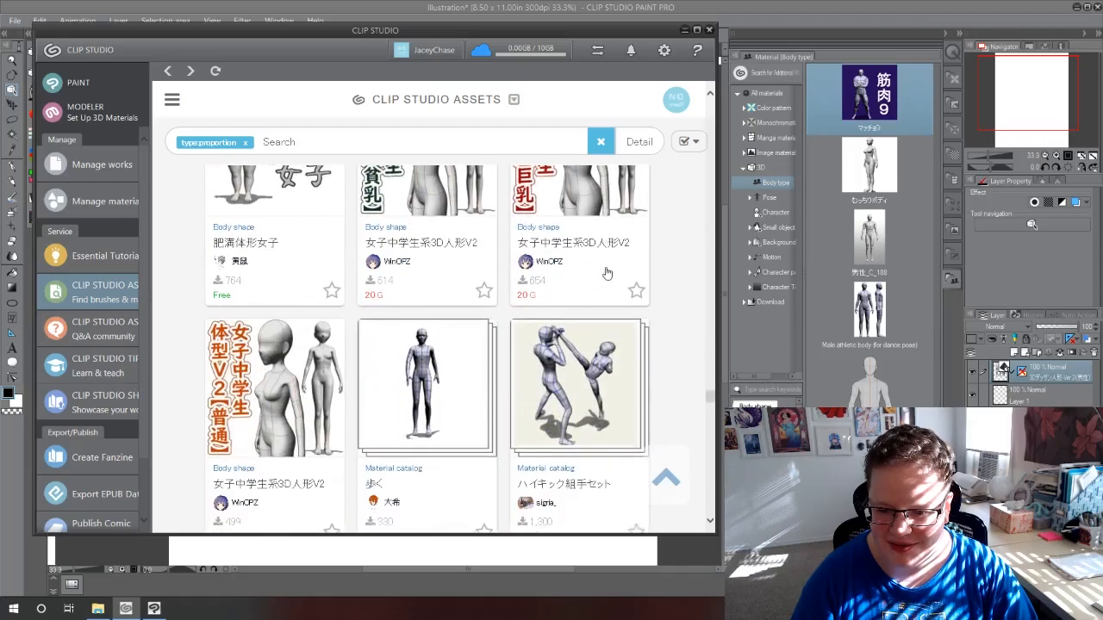
Examine the 肥満体形女子 material and the muscular, curvy and numbered head-proportion figures further along the Body shape results
{"action": "scroll", "coordinate": [606, 273], "scroll_direction": "up", "scroll_amount": 1}
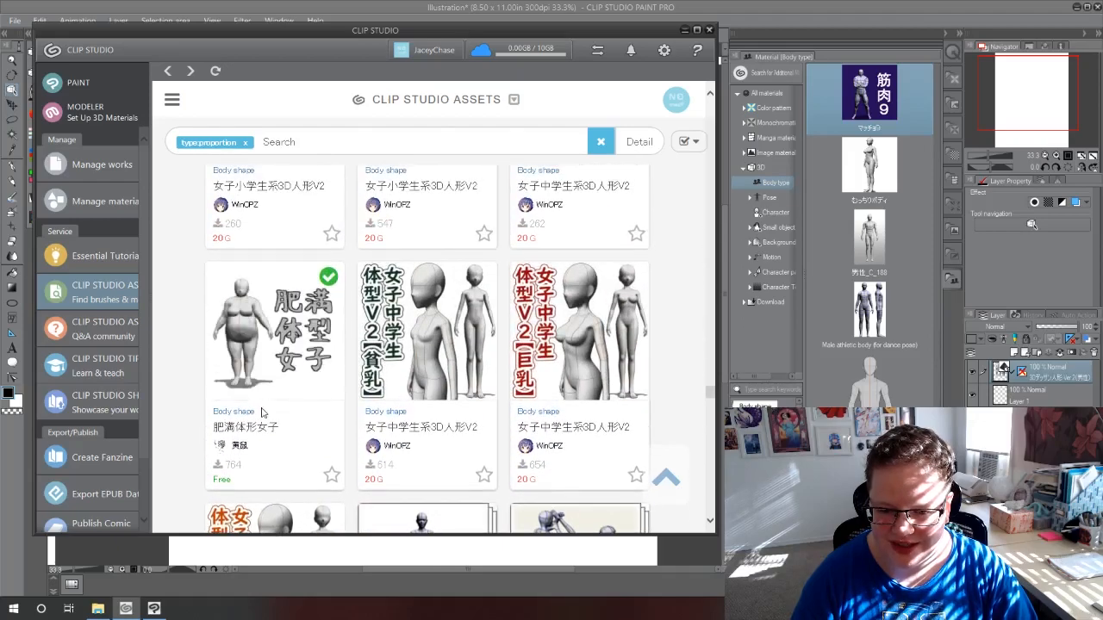
{"action": "scroll", "coordinate": [293, 344], "scroll_direction": "down", "scroll_amount": 3}
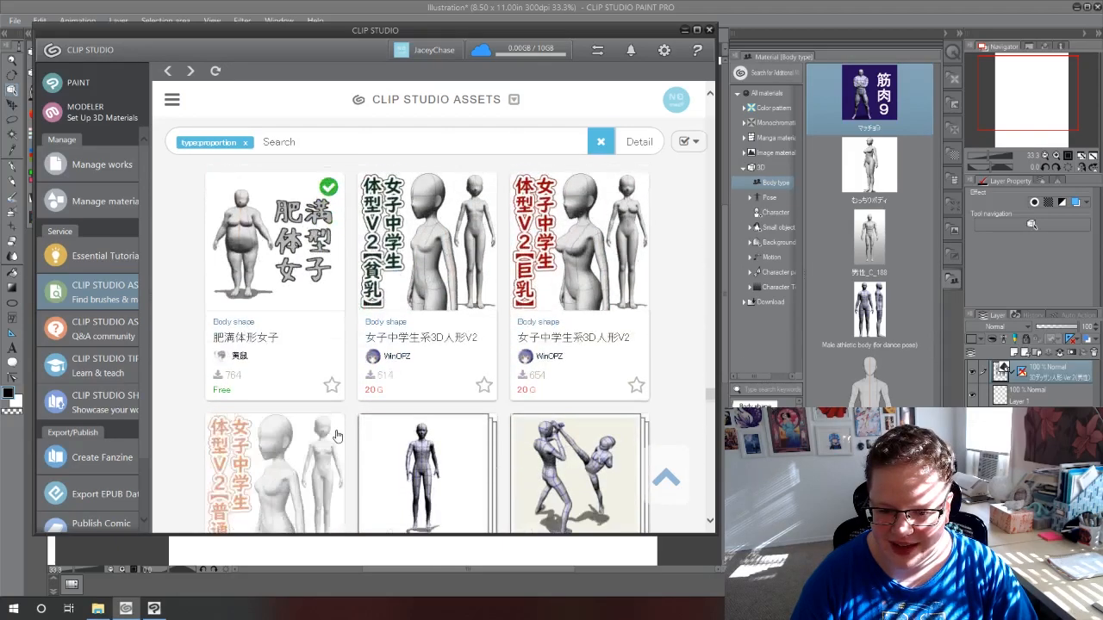
{"action": "scroll", "coordinate": [305, 356], "scroll_direction": "up", "scroll_amount": 3}
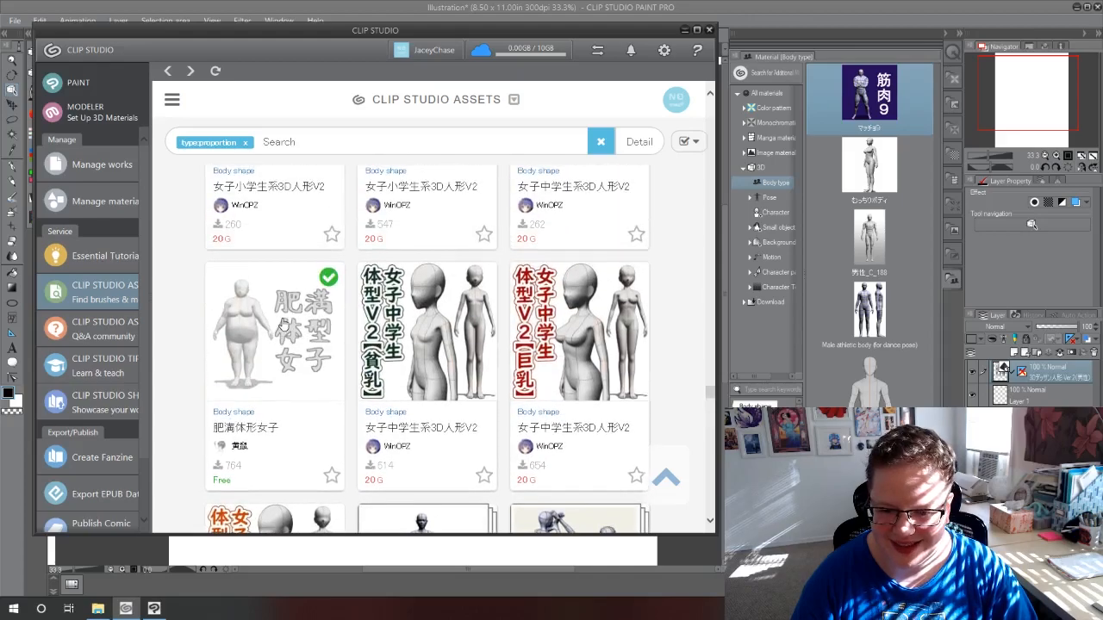
{"action": "scroll", "coordinate": [259, 331], "scroll_direction": "down", "scroll_amount": 6}
{"action": "scroll", "coordinate": [272, 349], "scroll_direction": "up", "scroll_amount": 3}
{"action": "scroll", "coordinate": [274, 349], "scroll_direction": "down", "scroll_amount": 10}
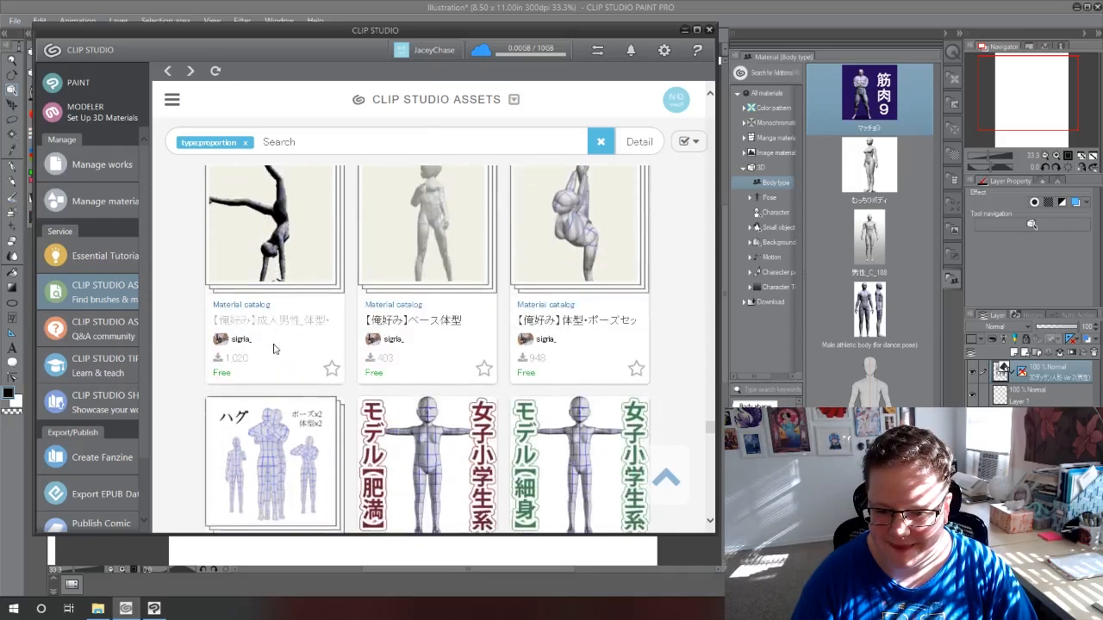
{"action": "scroll", "coordinate": [274, 349], "scroll_direction": "down", "scroll_amount": 8}
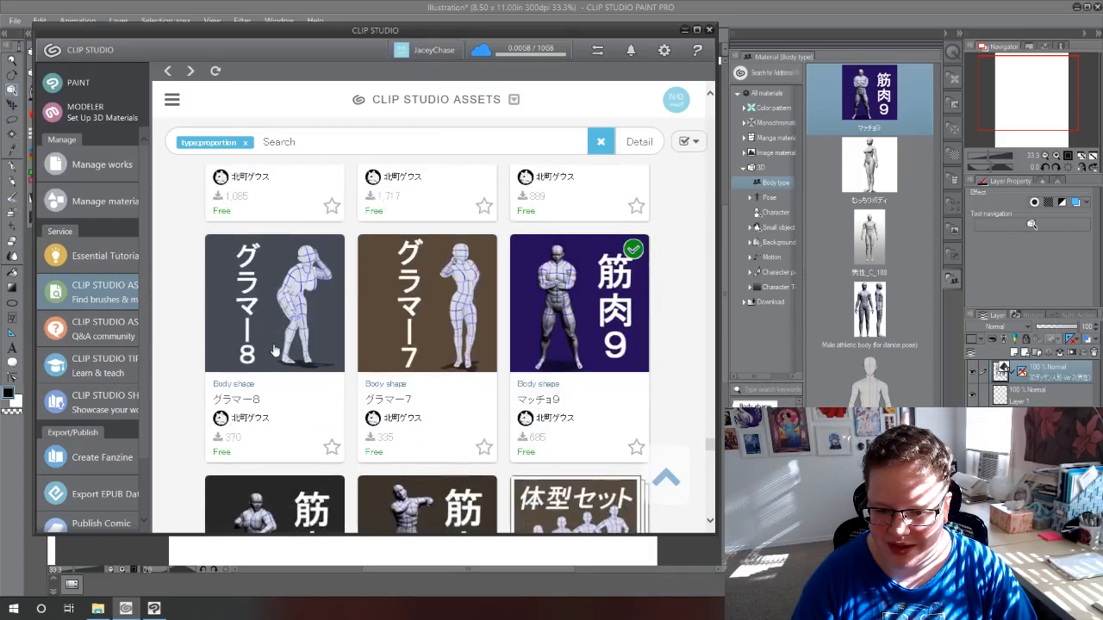
{"action": "scroll", "coordinate": [274, 349], "scroll_direction": "down", "scroll_amount": 7}
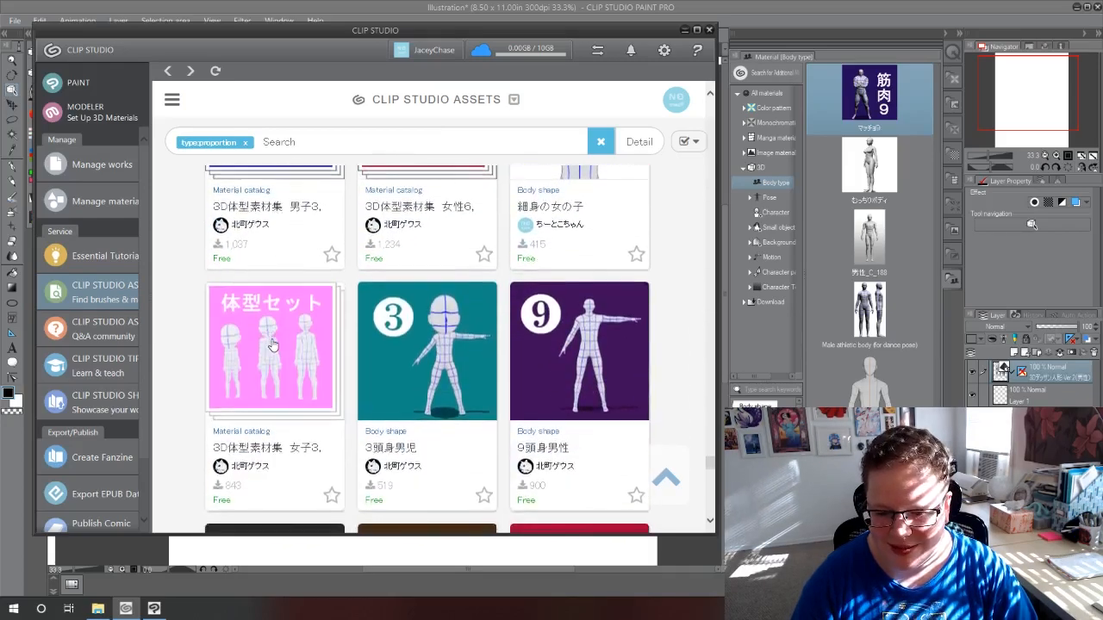
{"action": "scroll", "coordinate": [272, 345], "scroll_direction": "down", "scroll_amount": 10}
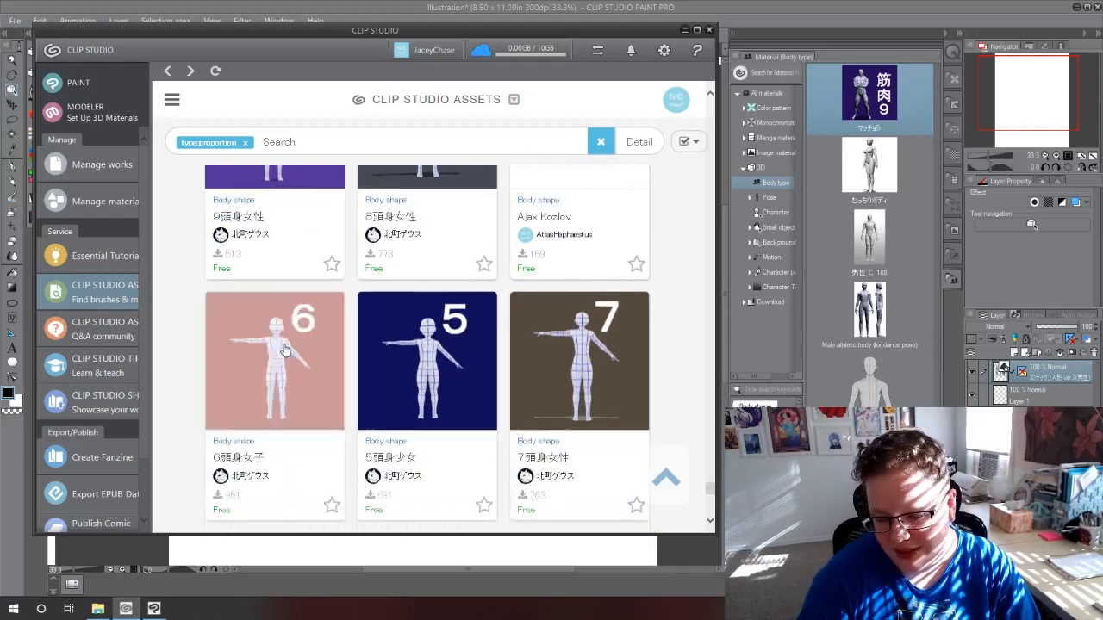
{"action": "scroll", "coordinate": [302, 352], "scroll_direction": "down", "scroll_amount": 3}
{"action": "scroll", "coordinate": [317, 353], "scroll_direction": "up", "scroll_amount": 5}
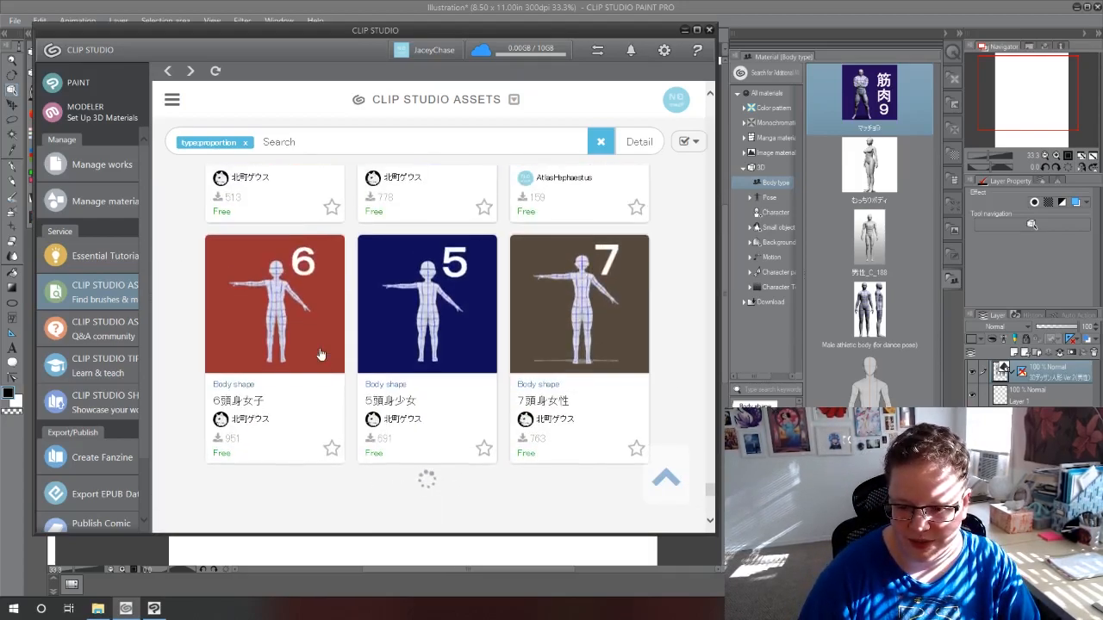
{"action": "scroll", "coordinate": [319, 354], "scroll_direction": "up", "scroll_amount": 9}
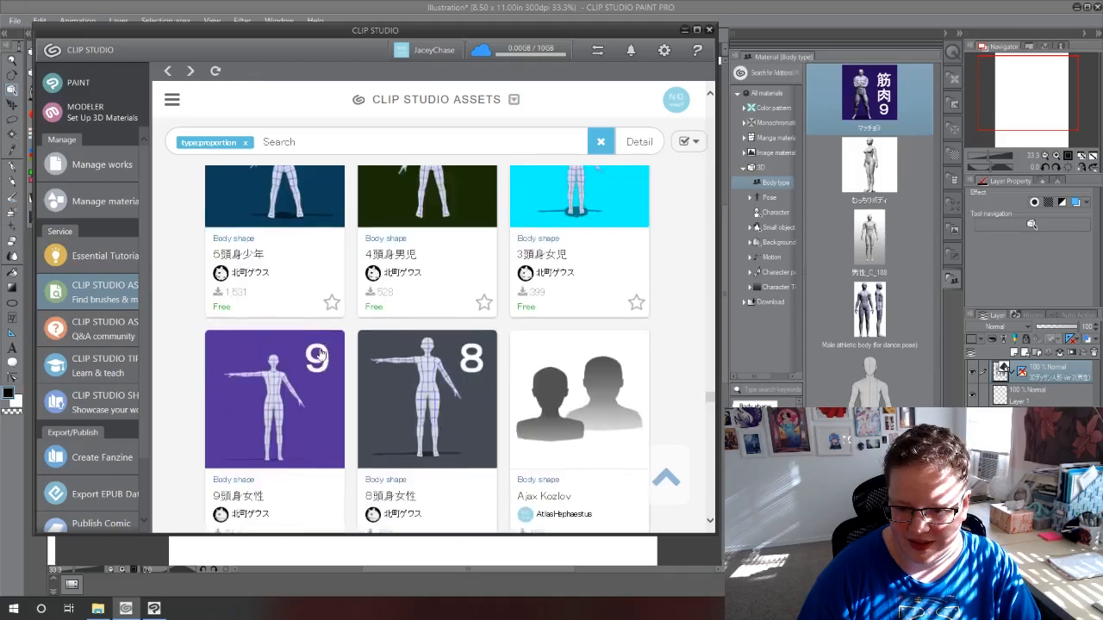
Open the free 肥満体形女子 body shape and re-download it, declining to overwrite the existing copy
{"action": "scroll", "coordinate": [321, 356], "scroll_direction": "up", "scroll_amount": 10}
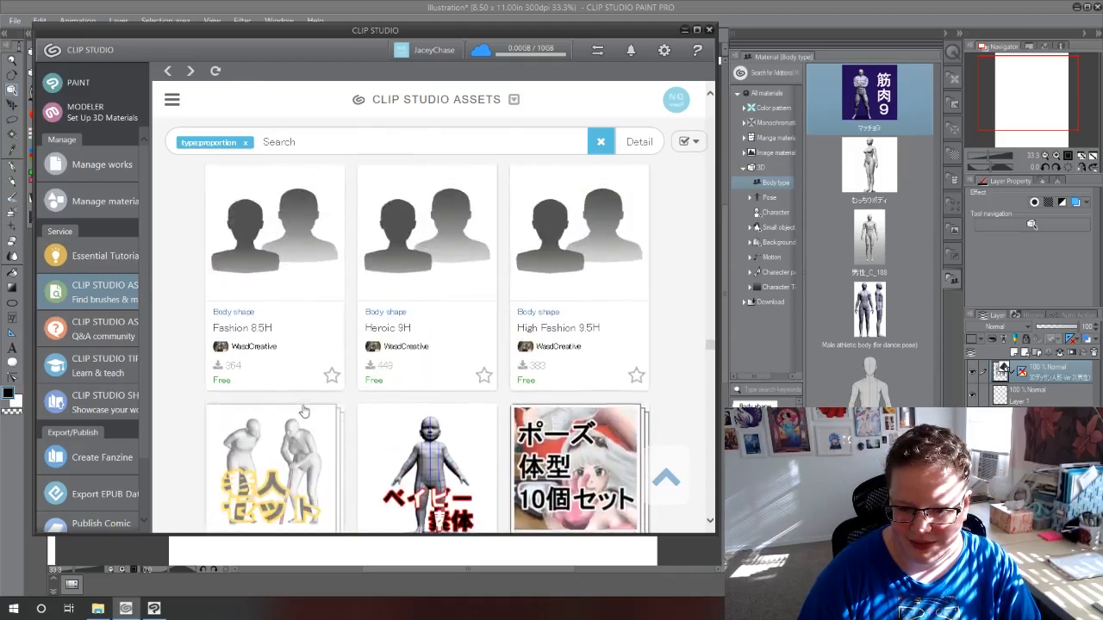
{"action": "scroll", "coordinate": [300, 410], "scroll_direction": "up", "scroll_amount": 10}
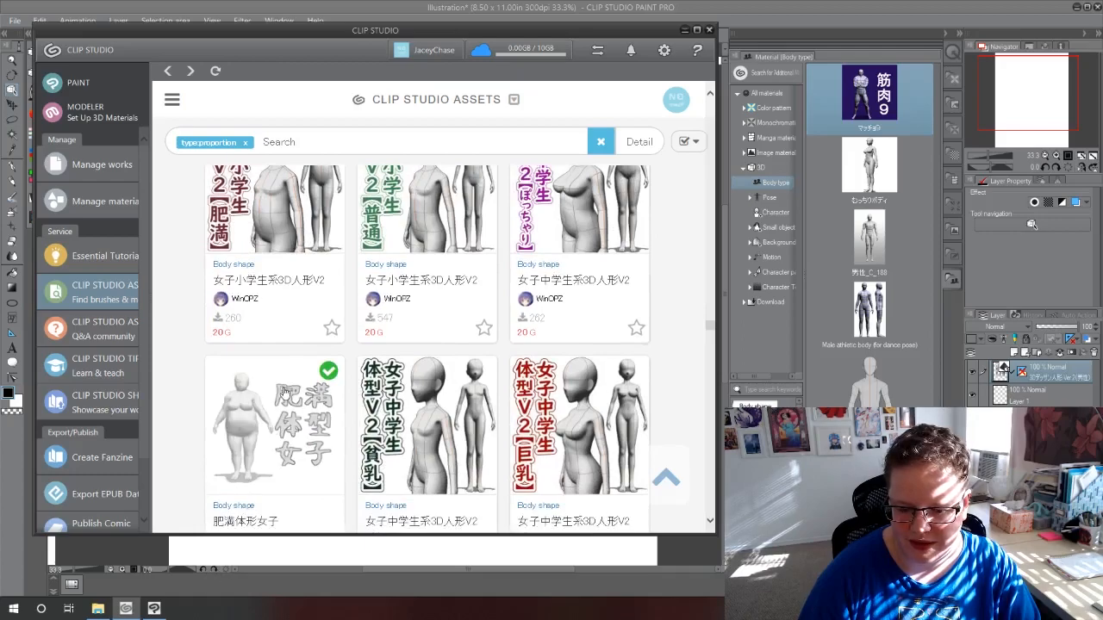
{"action": "scroll", "coordinate": [287, 392], "scroll_direction": "down", "scroll_amount": 1}
{"action": "left_click", "coordinate": [287, 392]}
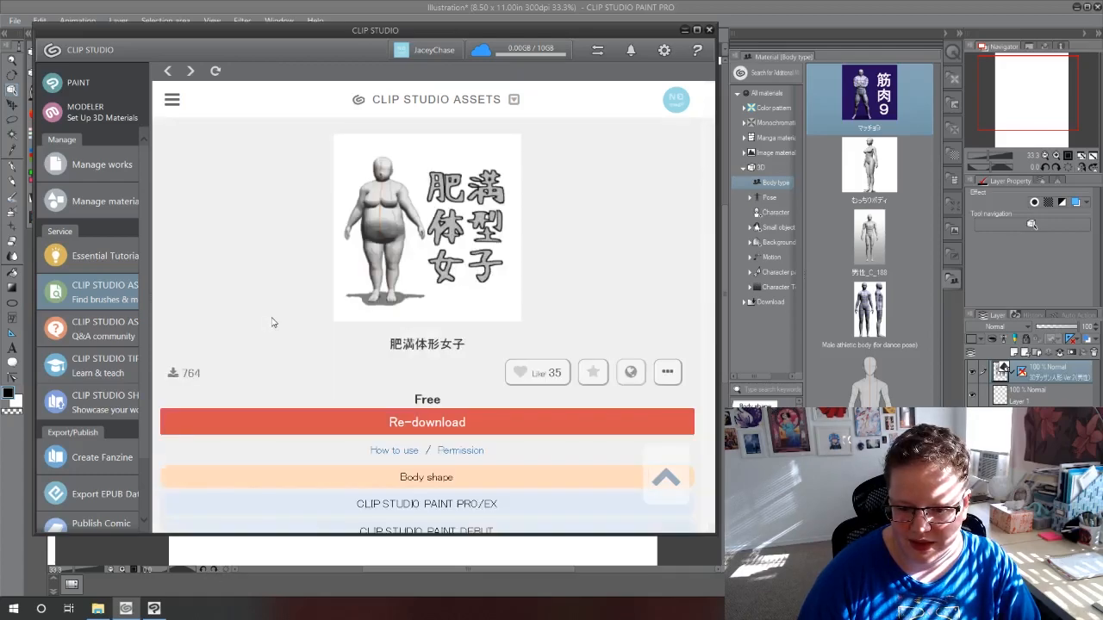
{"action": "left_click", "coordinate": [419, 431]}
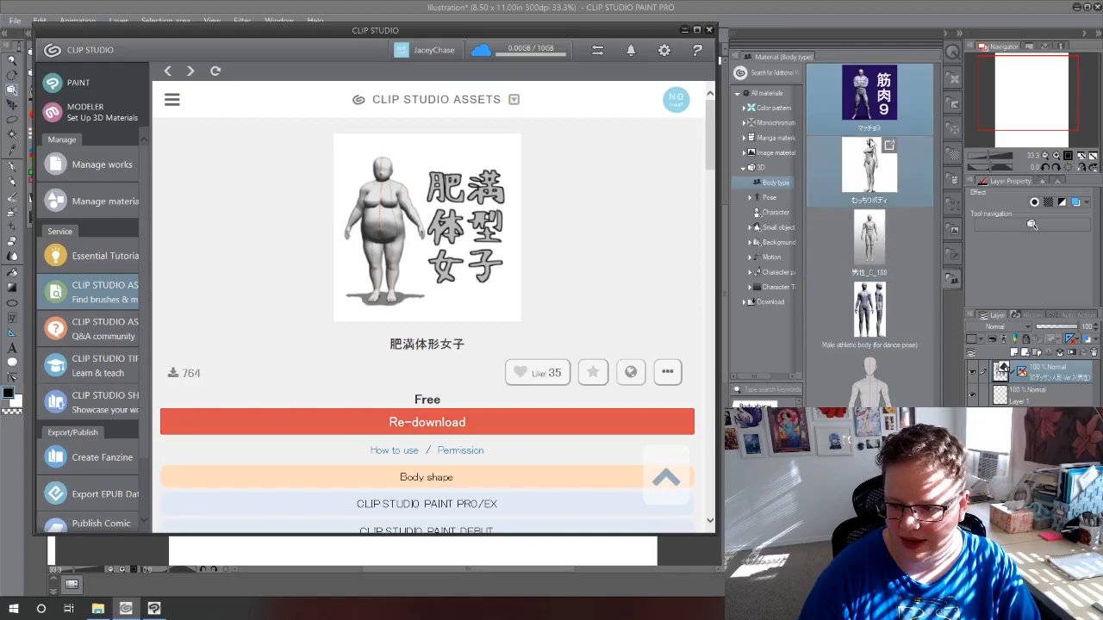
{"action": "left_click", "coordinate": [437, 429]}
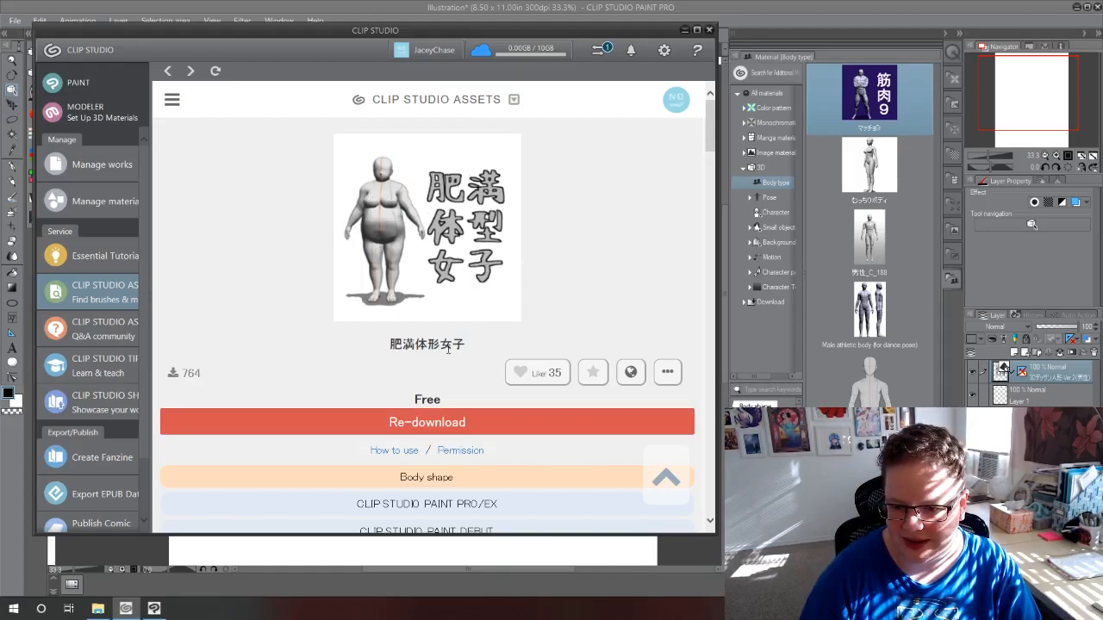
{"action": "left_click", "coordinate": [408, 427]}
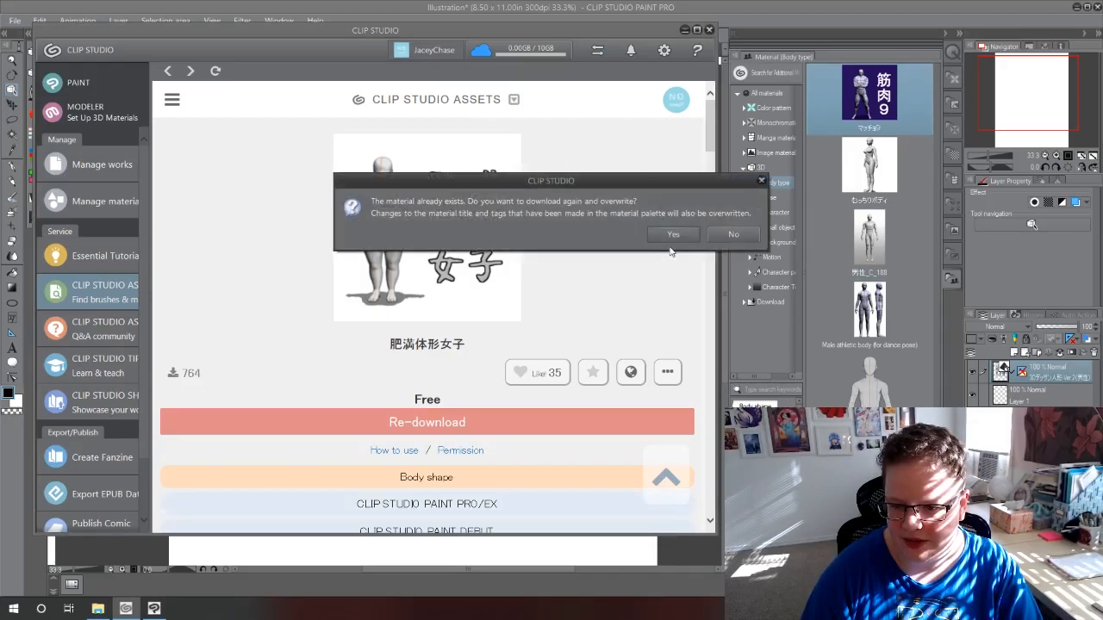
{"action": "left_click", "coordinate": [743, 233]}
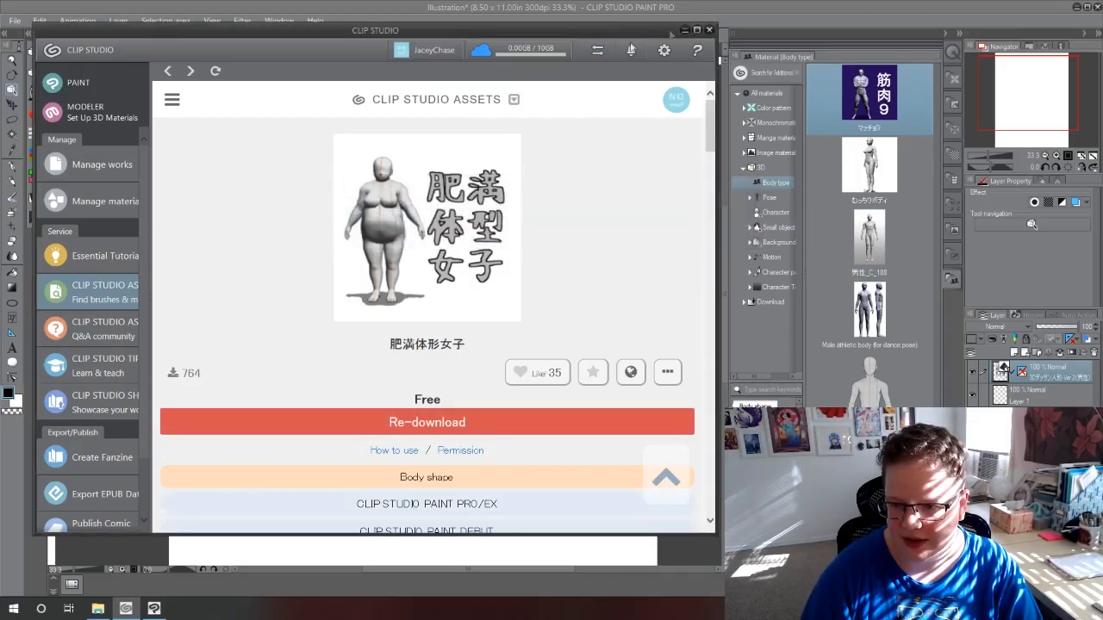
Back in Clip Studio Paint, move the 肥満体形女子 material from the Download folder into the 3D Body type folder
{"action": "left_click", "coordinate": [685, 31]}
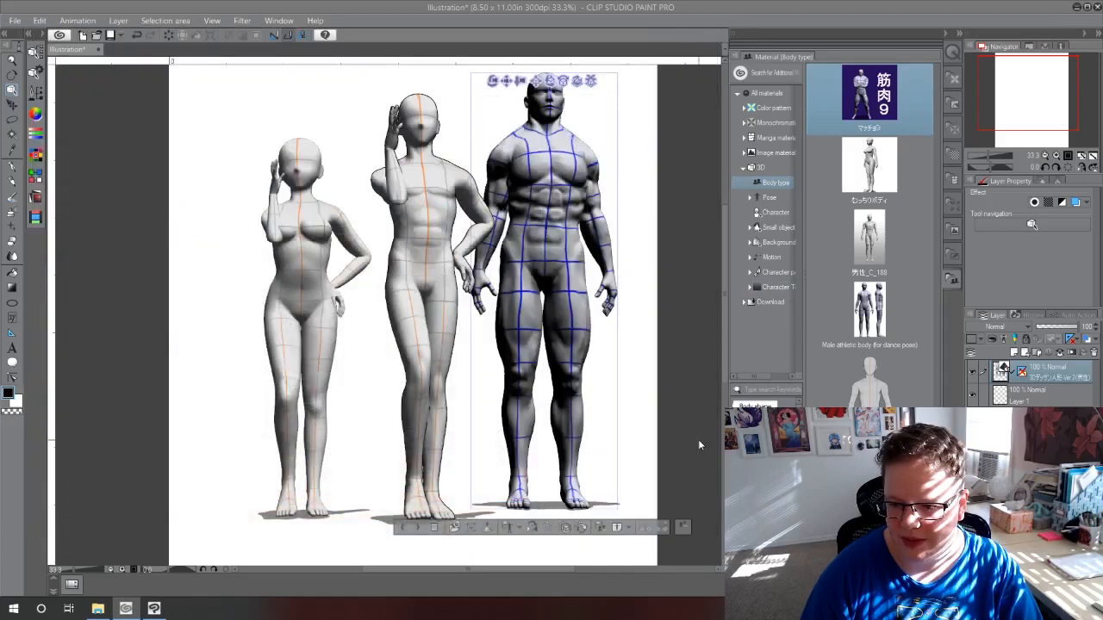
{"action": "left_click", "coordinate": [769, 303]}
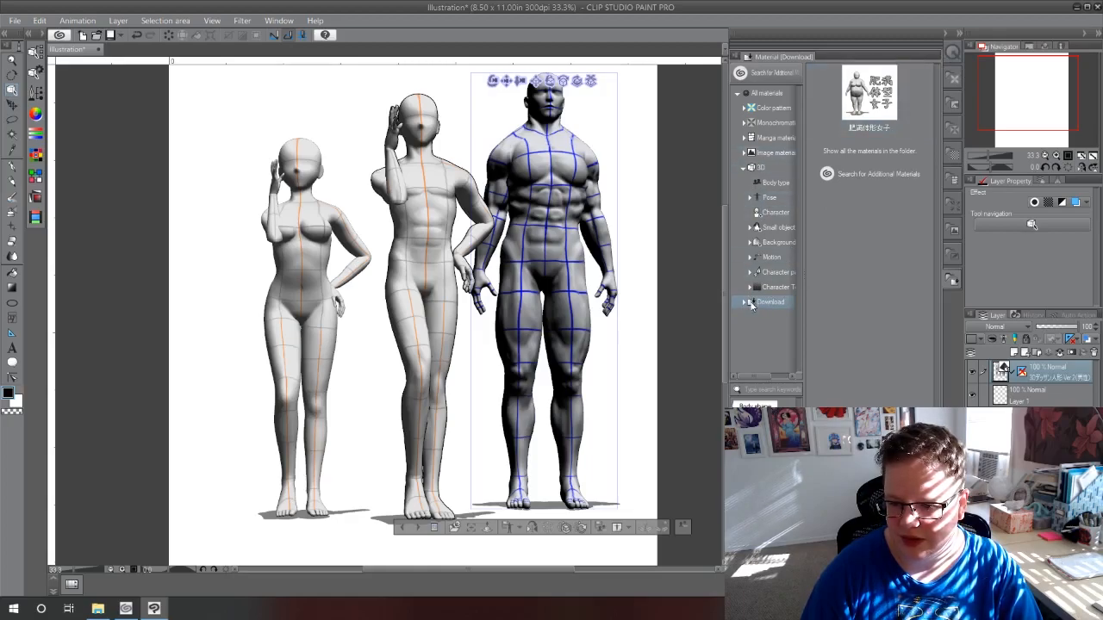
{"action": "left_click_drag", "start_coordinate": [869, 95], "coordinate": [784, 186]}
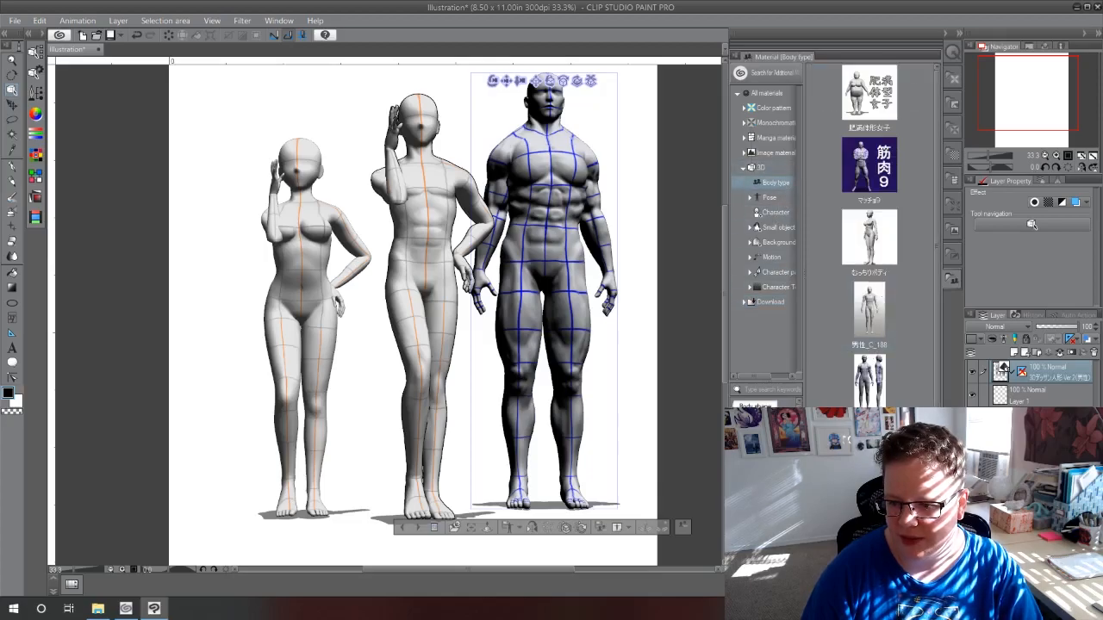
Add the 肥満体形女子 figure to the canvas left of the female figure, and rotate it sideways and back to face front
{"action": "left_click_drag", "start_coordinate": [869, 95], "coordinate": [211, 231]}
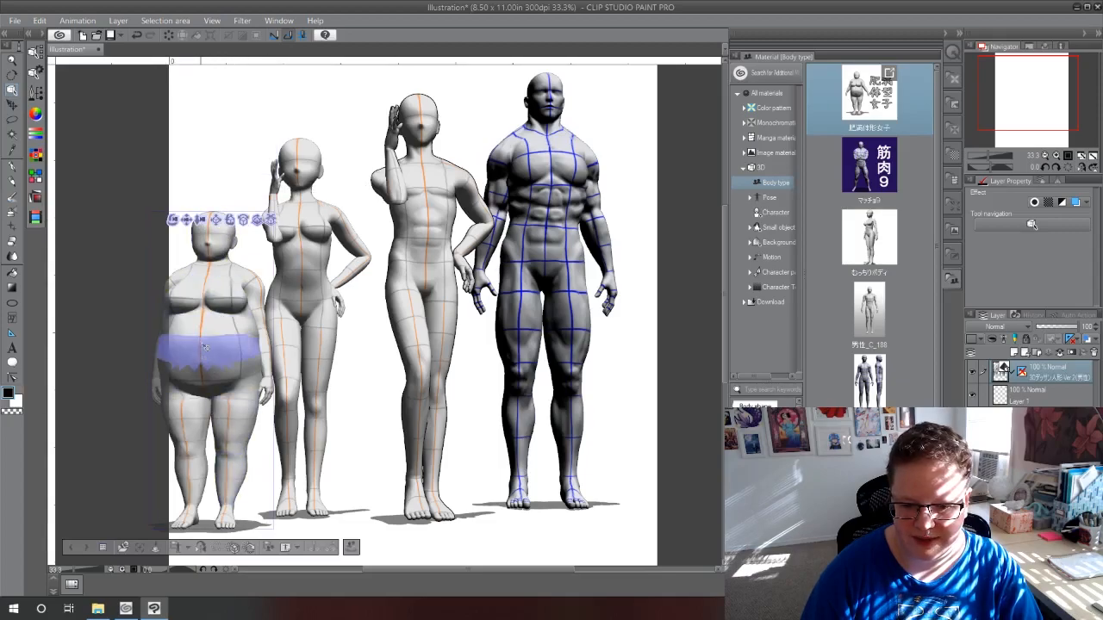
{"action": "left_click_drag", "start_coordinate": [275, 226], "coordinate": [353, 320]}
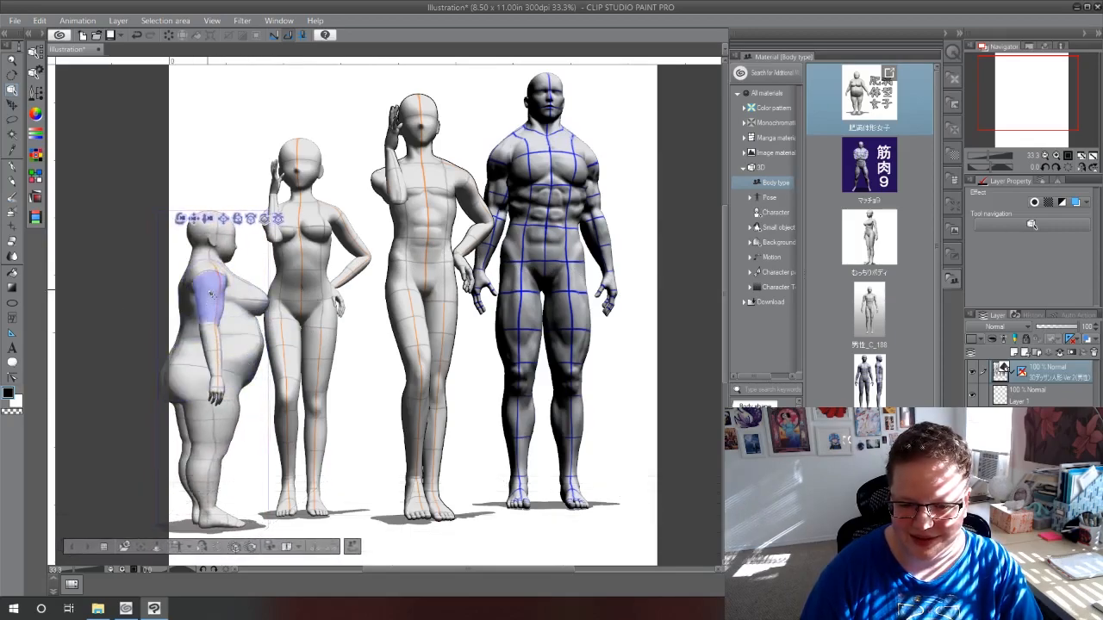
{"action": "left_click_drag", "start_coordinate": [278, 218], "coordinate": [168, 292]}
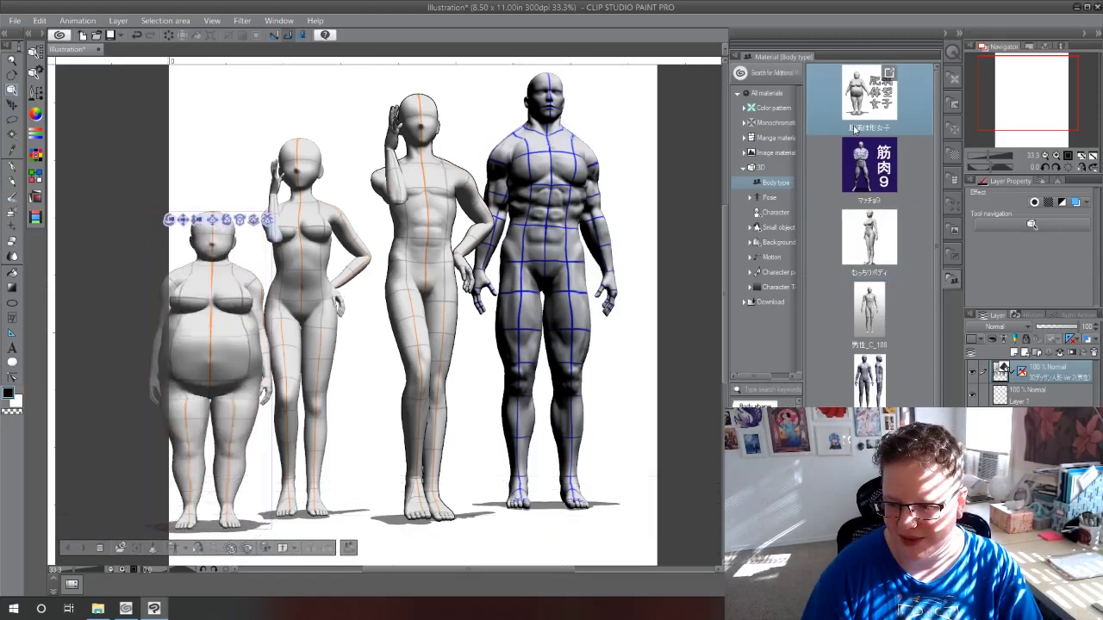
Delete the 肥満体形女子 material from the Body type folder and remove its figure from the canvas
{"action": "mouse_move", "coordinate": [847, 114]}
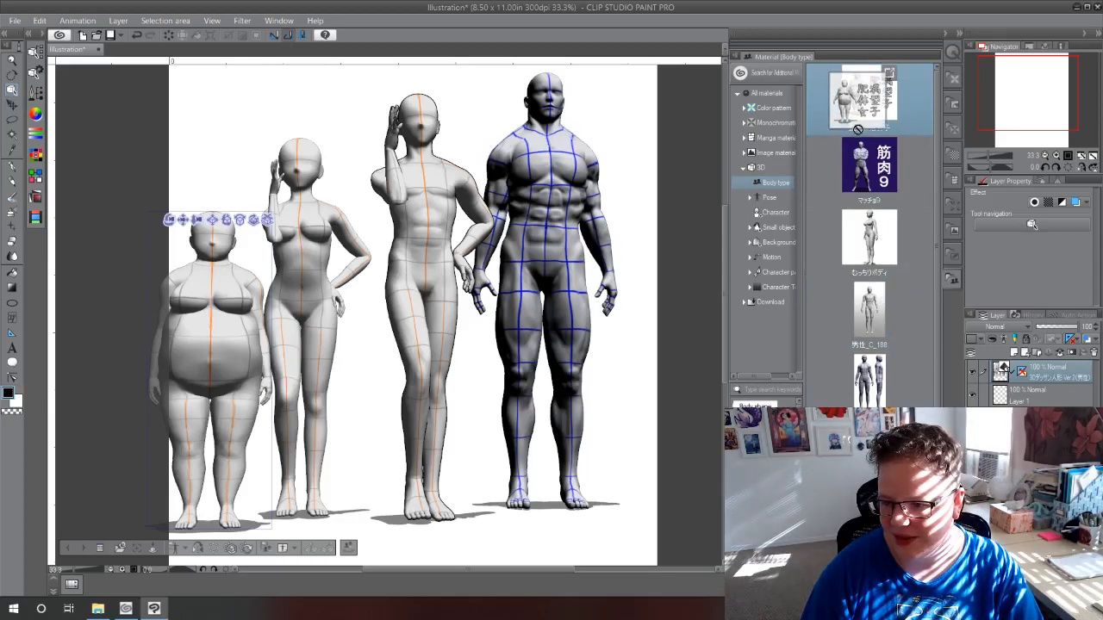
{"action": "scroll", "coordinate": [887, 246], "scroll_direction": "down", "scroll_amount": 1}
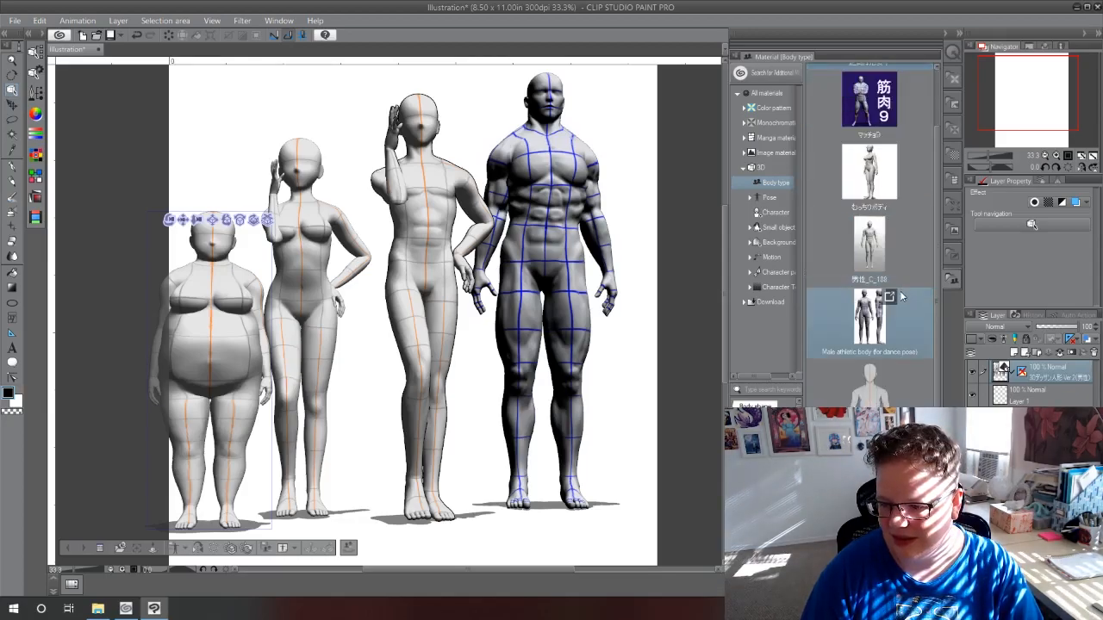
{"action": "scroll", "coordinate": [899, 291], "scroll_direction": "up", "scroll_amount": 1}
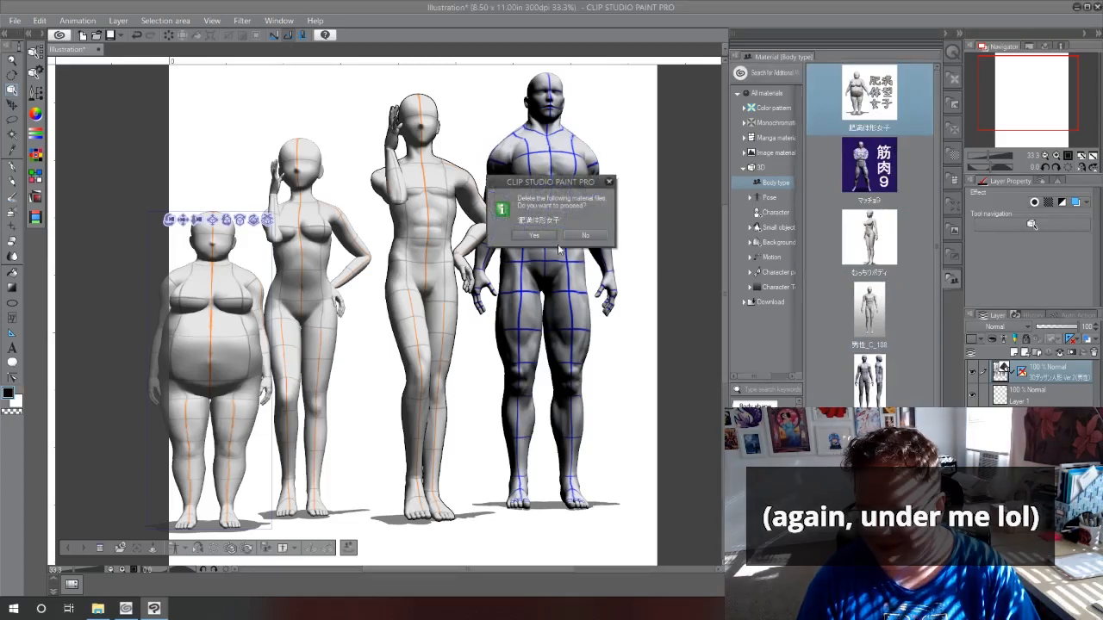
{"action": "scroll", "coordinate": [870, 232], "scroll_direction": "down", "scroll_amount": 1}
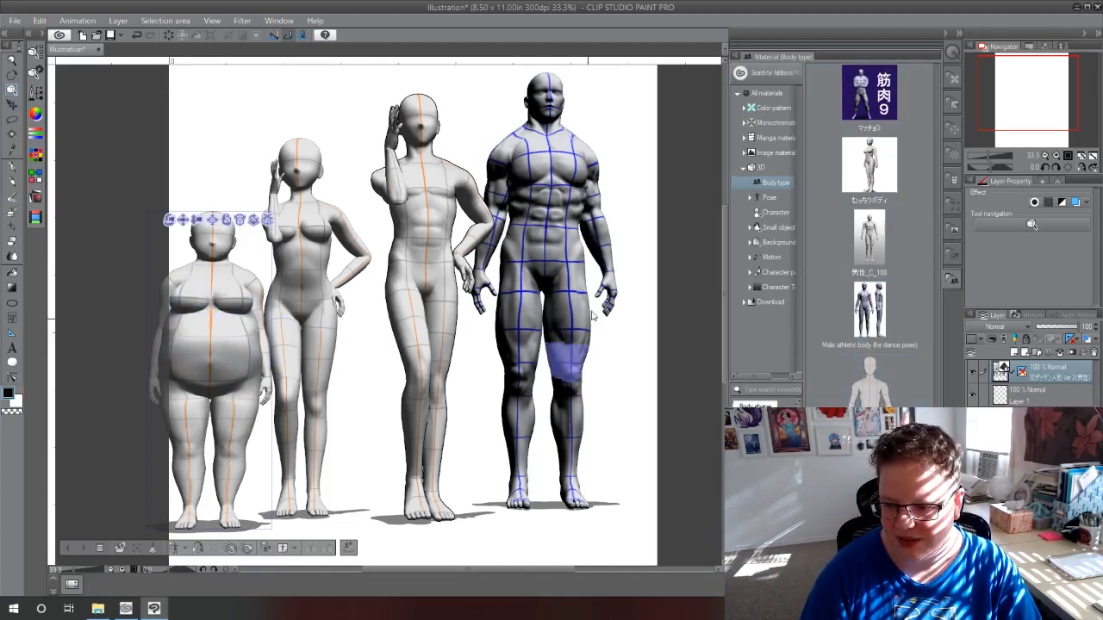
{"action": "left_click", "coordinate": [200, 362]}
{"action": "key", "text": "Delete"}
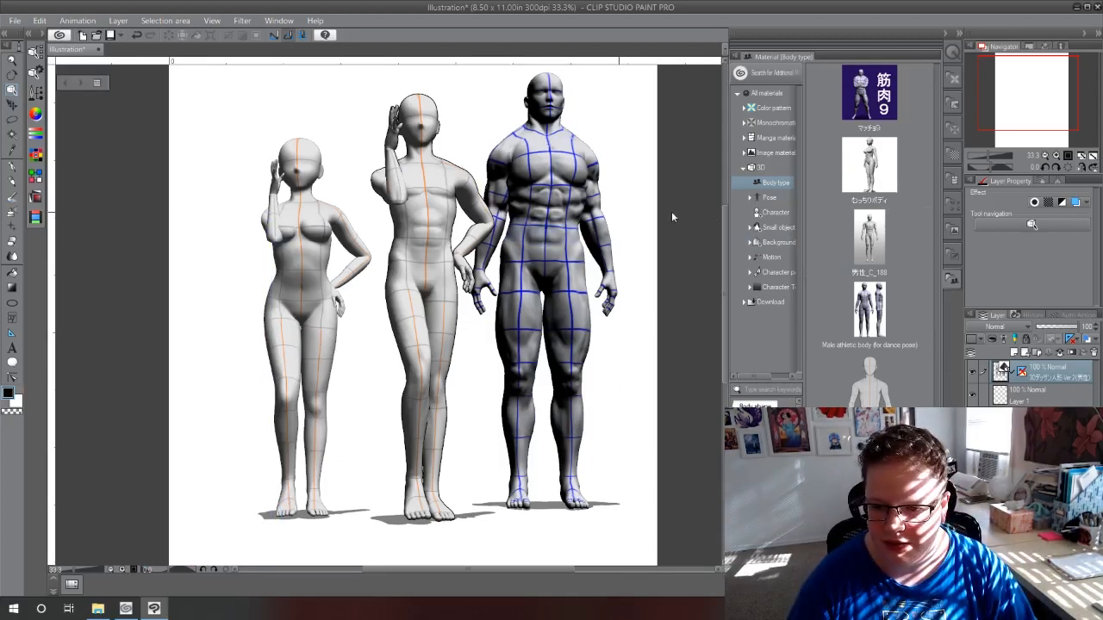
Apply the 誰かを呼ぶ material from the 3D Pose folder to the muscular figure
{"action": "left_click", "coordinate": [770, 197]}
{"action": "left_click_drag", "start_coordinate": [867, 119], "coordinate": [579, 265]}
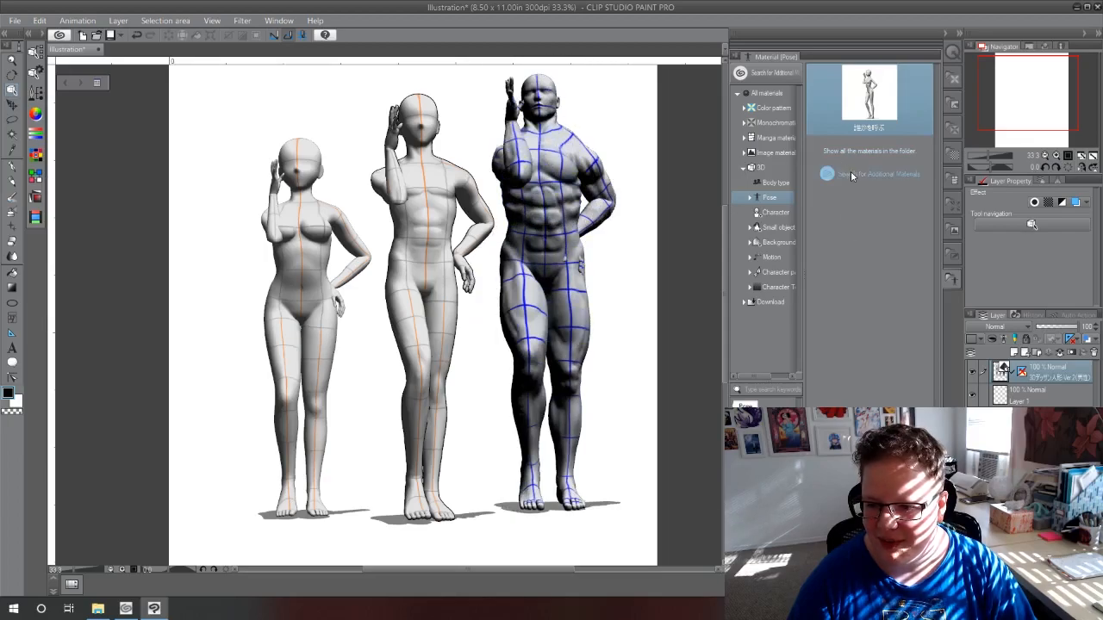
Open CLIP STUDIO ASSETS from the Pose materials and filter the results to free materials of the Pose type
{"action": "left_click", "coordinate": [870, 175]}
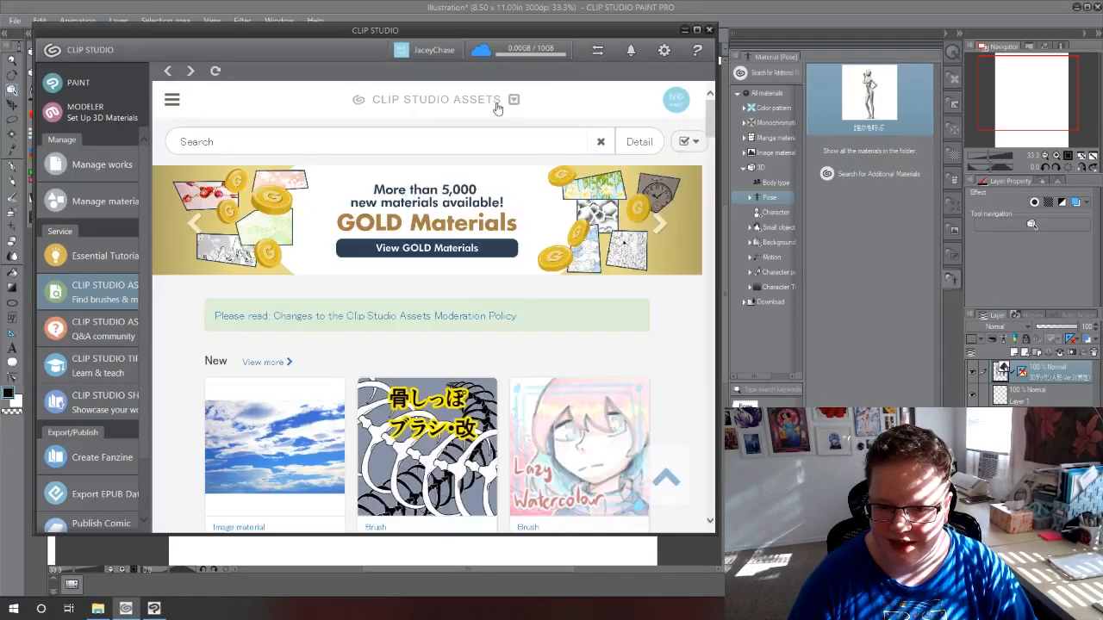
{"action": "left_click", "coordinate": [640, 141]}
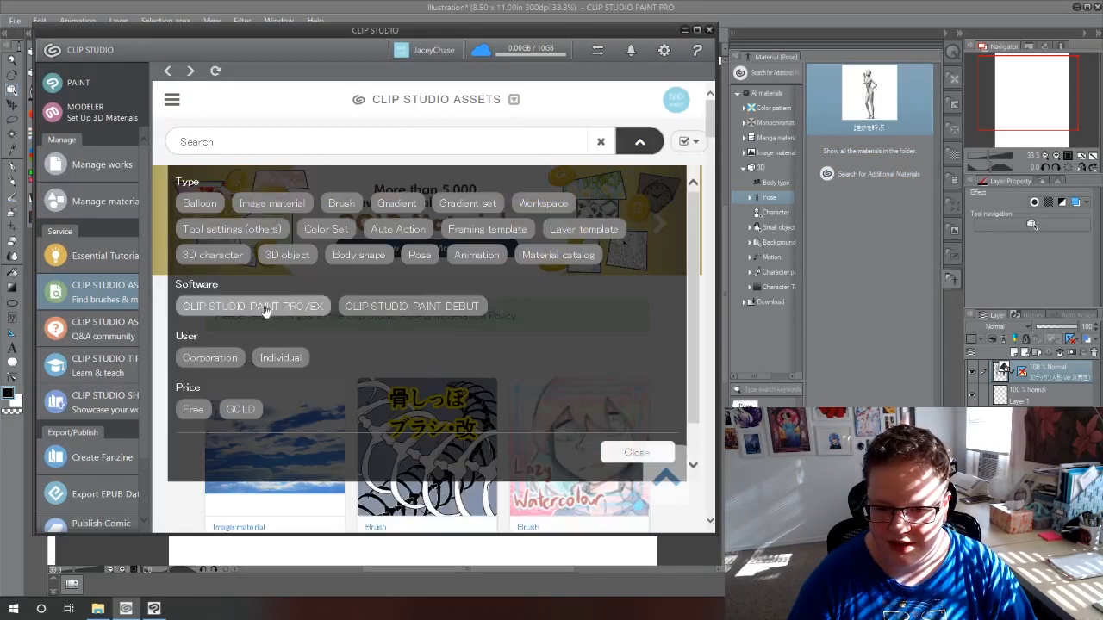
{"action": "left_click", "coordinate": [420, 255]}
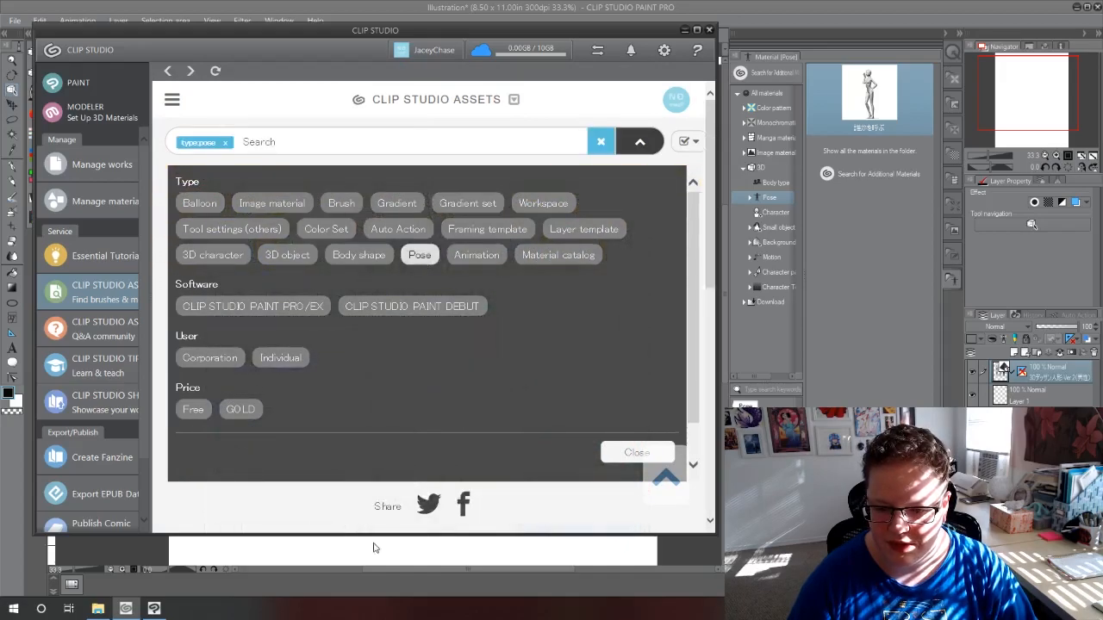
{"action": "left_click", "coordinate": [193, 409]}
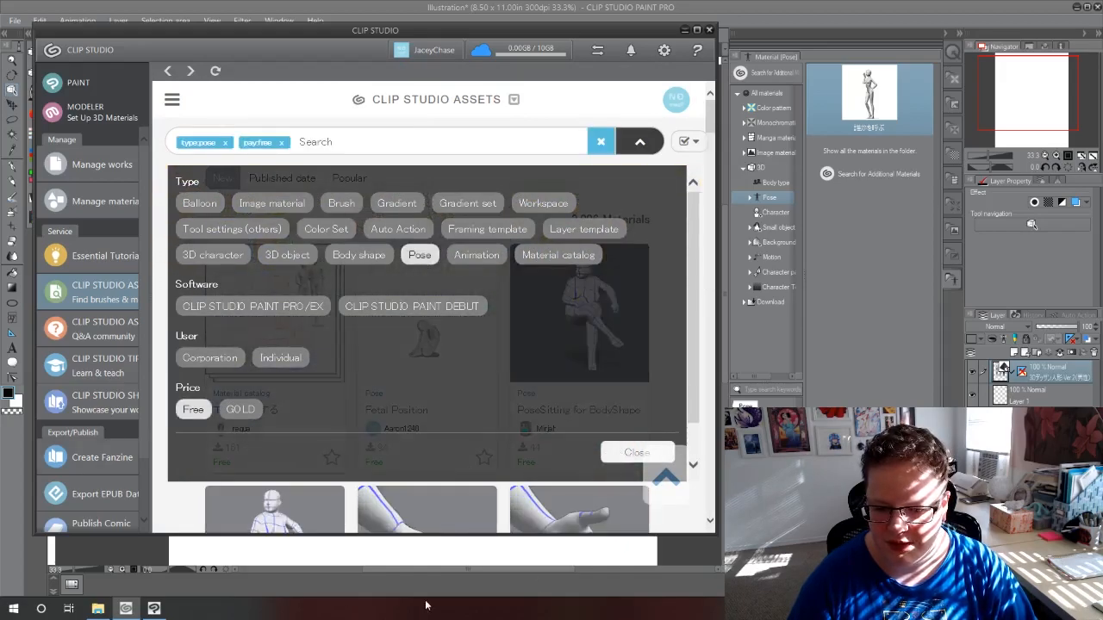
{"action": "left_click", "coordinate": [640, 452]}
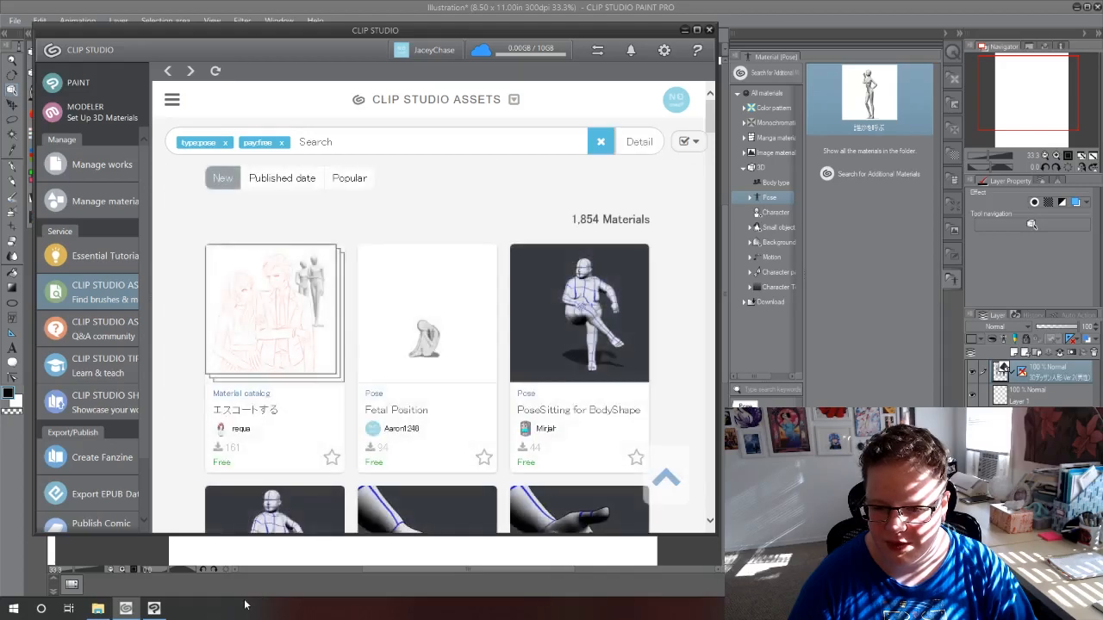
Find the free PoseSitting for Body Shape Chubby Woman pose in the results and download it
{"action": "scroll", "coordinate": [305, 420], "scroll_direction": "down", "scroll_amount": 3}
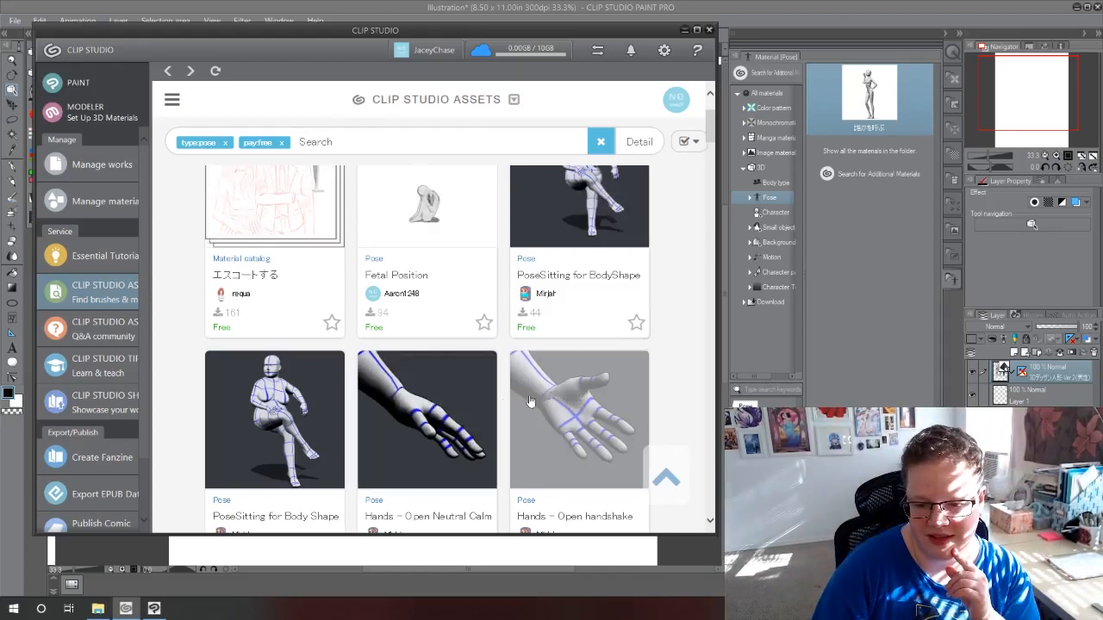
{"action": "scroll", "coordinate": [222, 346], "scroll_direction": "down", "scroll_amount": 2}
{"action": "scroll", "coordinate": [327, 422], "scroll_direction": "down", "scroll_amount": 2}
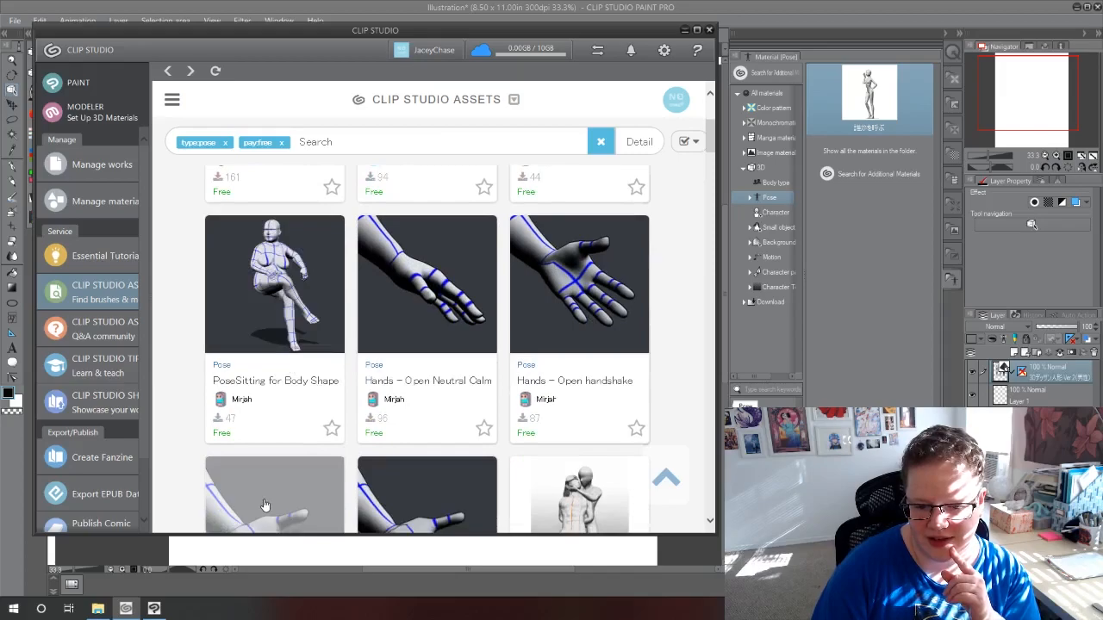
{"action": "left_click", "coordinate": [272, 338]}
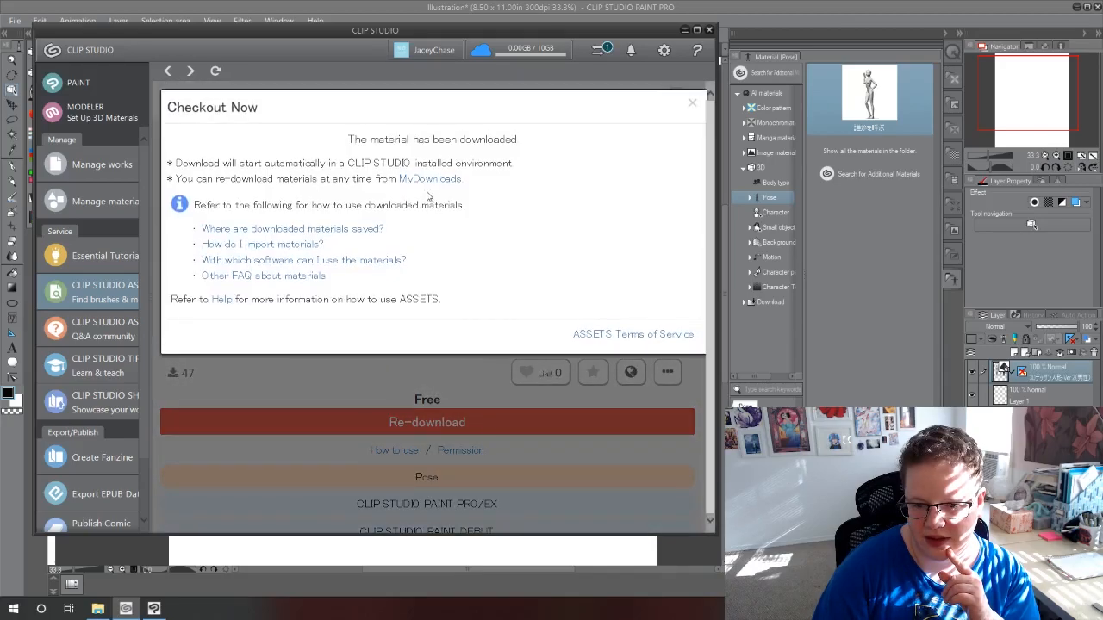
{"action": "left_click", "coordinate": [694, 105]}
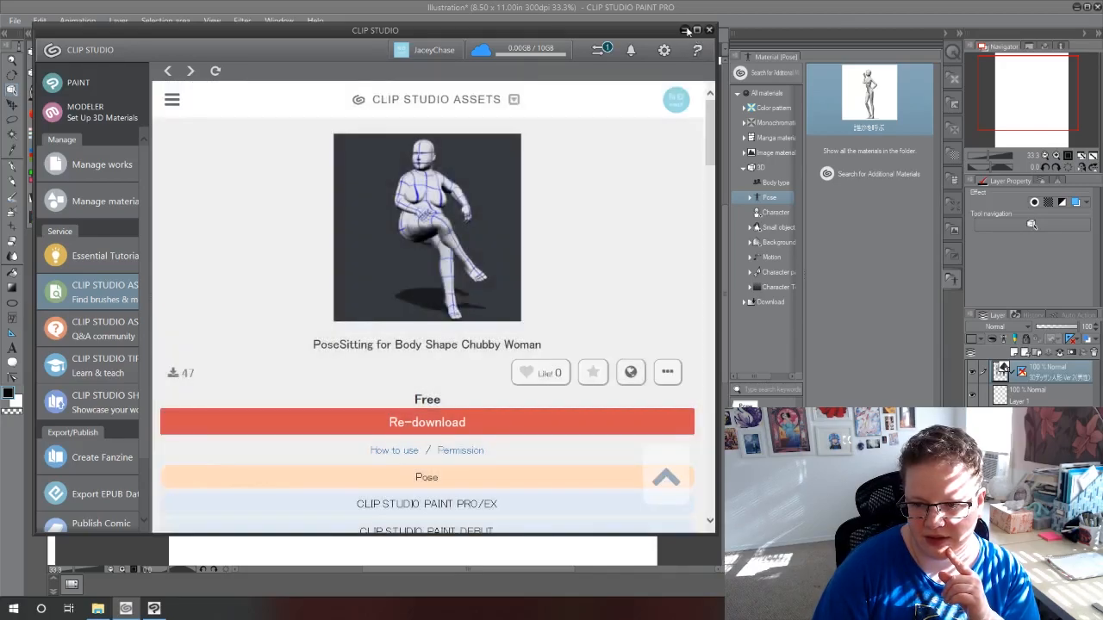
Back in Clip Studio Paint, move the PoseSitting for Body Shape Chubby Woman material from the Download folder into the 3D Pose folder
{"action": "left_click", "coordinate": [684, 29]}
{"action": "left_click", "coordinate": [743, 303]}
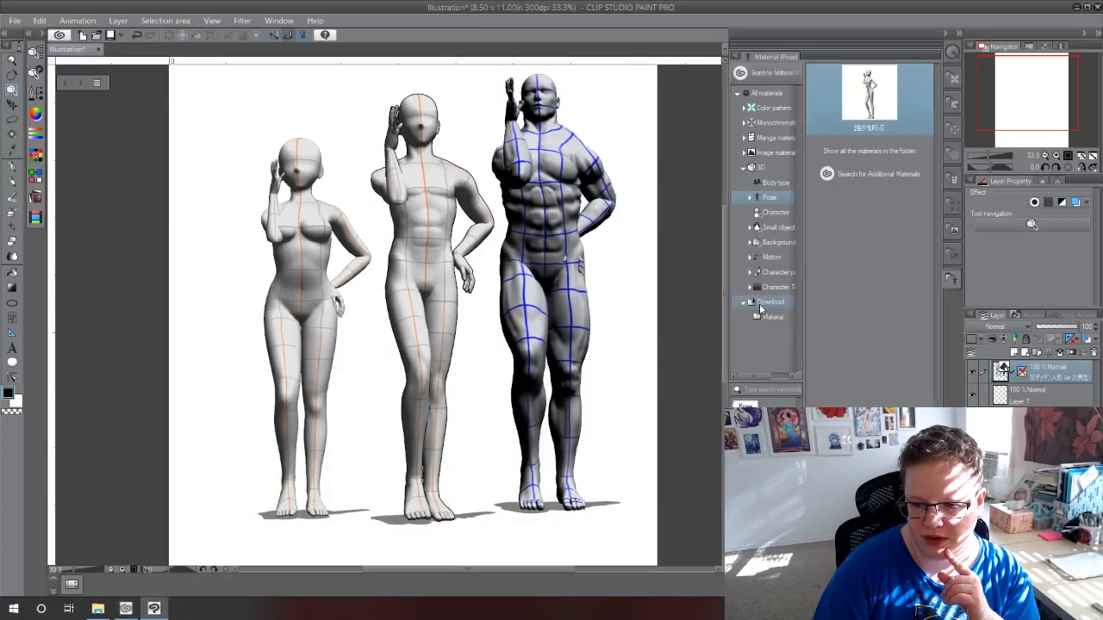
{"action": "left_click", "coordinate": [763, 318]}
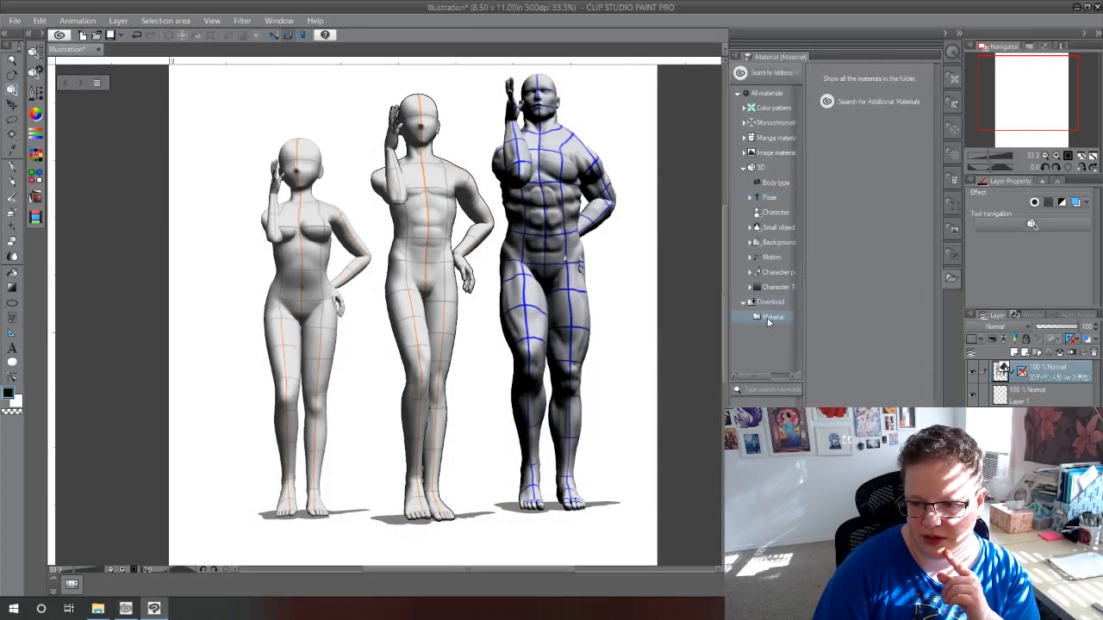
{"action": "double_click", "coordinate": [766, 303]}
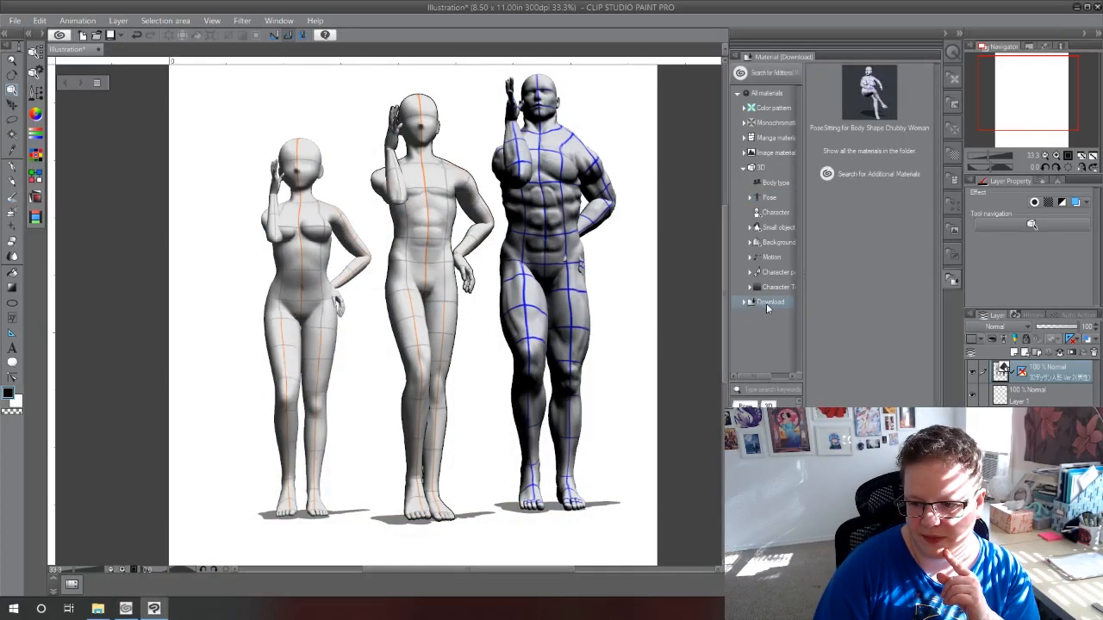
{"action": "left_click_drag", "start_coordinate": [870, 93], "coordinate": [770, 198]}
Apply the PoseSitting for Body Shape Chubby Woman pose to the muscular figure and rotate its body to face the front
{"action": "left_click_drag", "start_coordinate": [878, 99], "coordinate": [560, 241]}
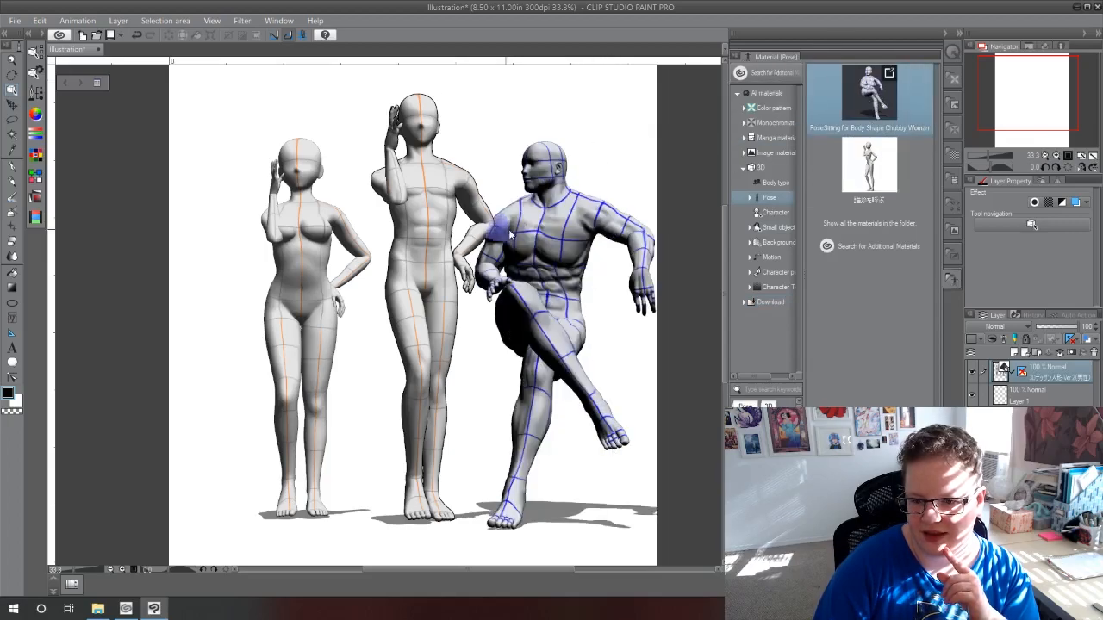
{"action": "left_click", "coordinate": [543, 226]}
{"action": "left_click_drag", "start_coordinate": [579, 150], "coordinate": [483, 189]}
{"action": "key", "text": "ctrl+z"}
{"action": "left_click_drag", "start_coordinate": [603, 224], "coordinate": [556, 233]}
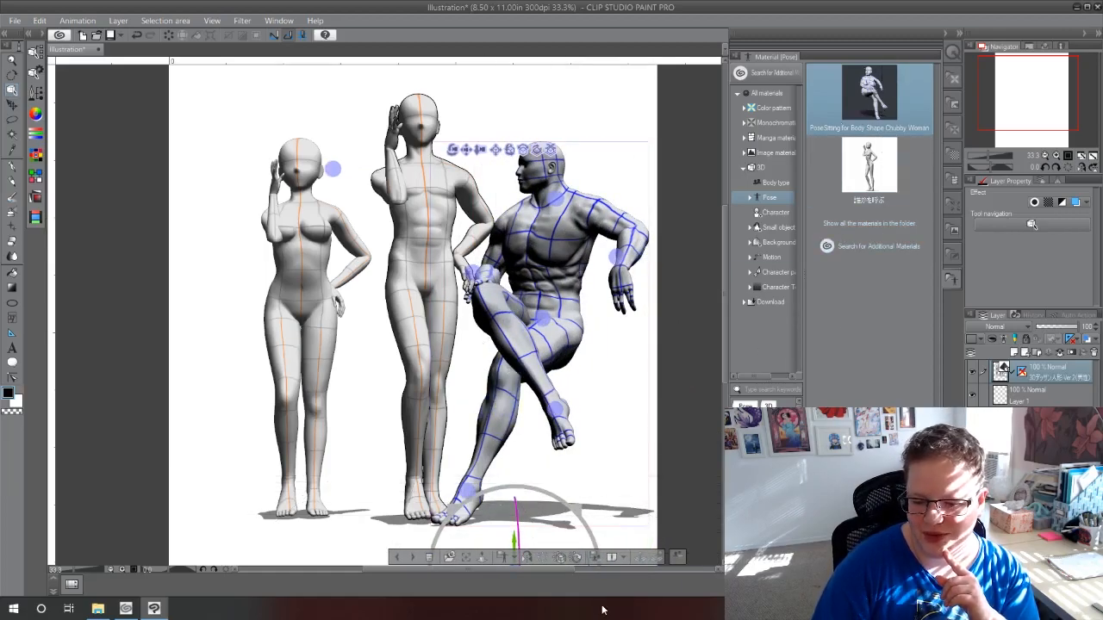
{"action": "left_click", "coordinate": [624, 559]}
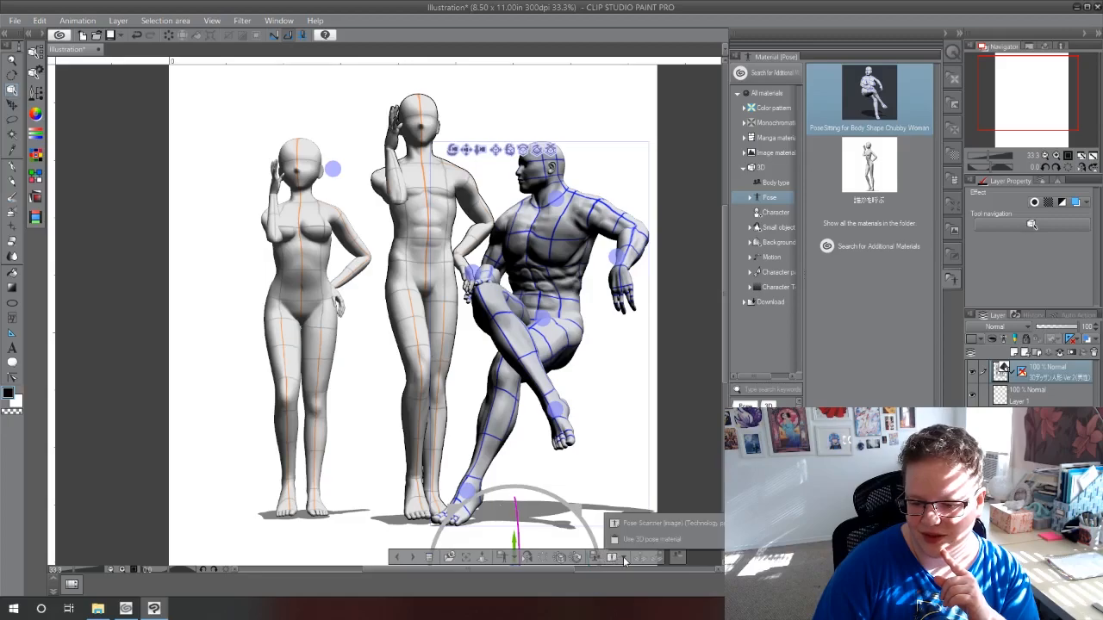
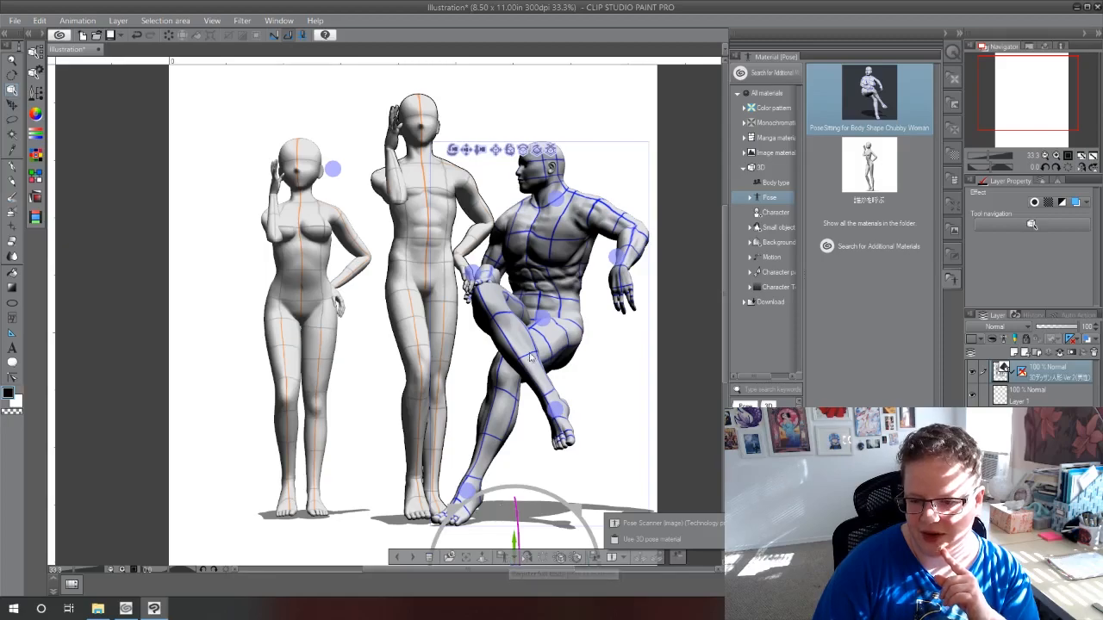
{"action": "left_click", "coordinate": [613, 256]}
{"action": "left_click_drag", "start_coordinate": [536, 152], "coordinate": [569, 160]}
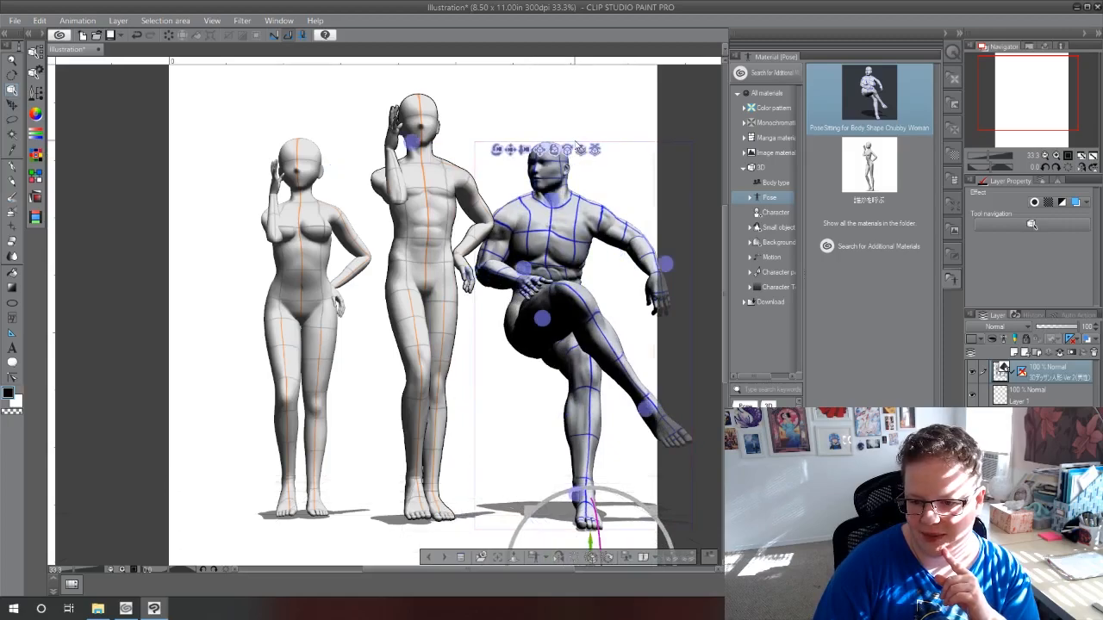
Bend the seated muscular figure's outstretched arm so the hand rests on the crossed knee, and adjust the raised lower leg
{"action": "left_click", "coordinate": [552, 183]}
{"action": "left_click_drag", "start_coordinate": [659, 284], "coordinate": [566, 287]}
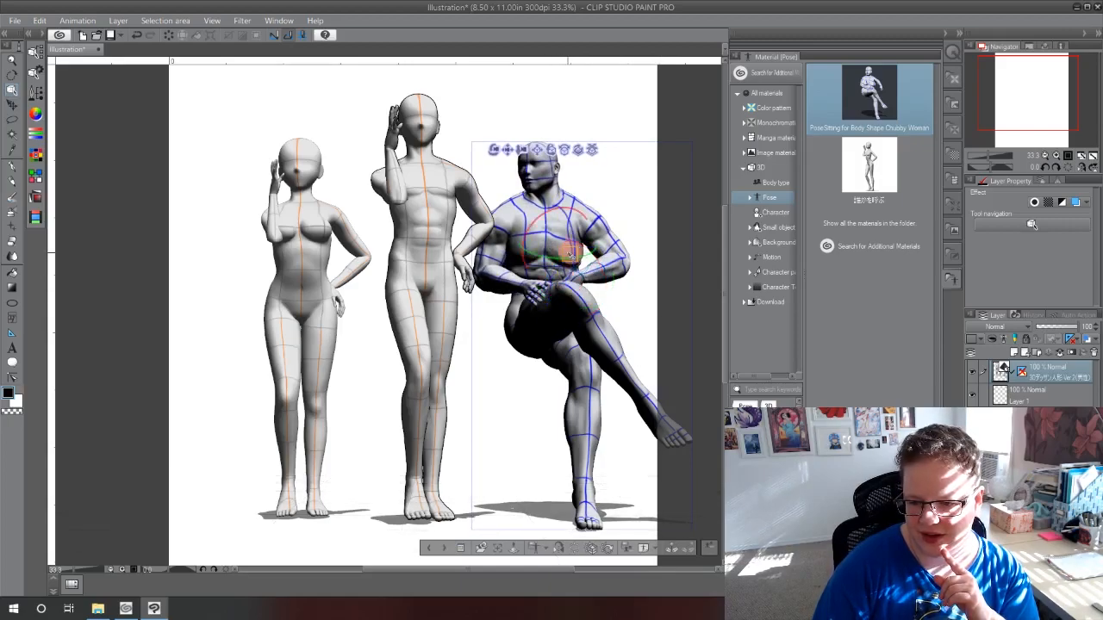
{"action": "left_click_drag", "start_coordinate": [568, 256], "coordinate": [584, 249]}
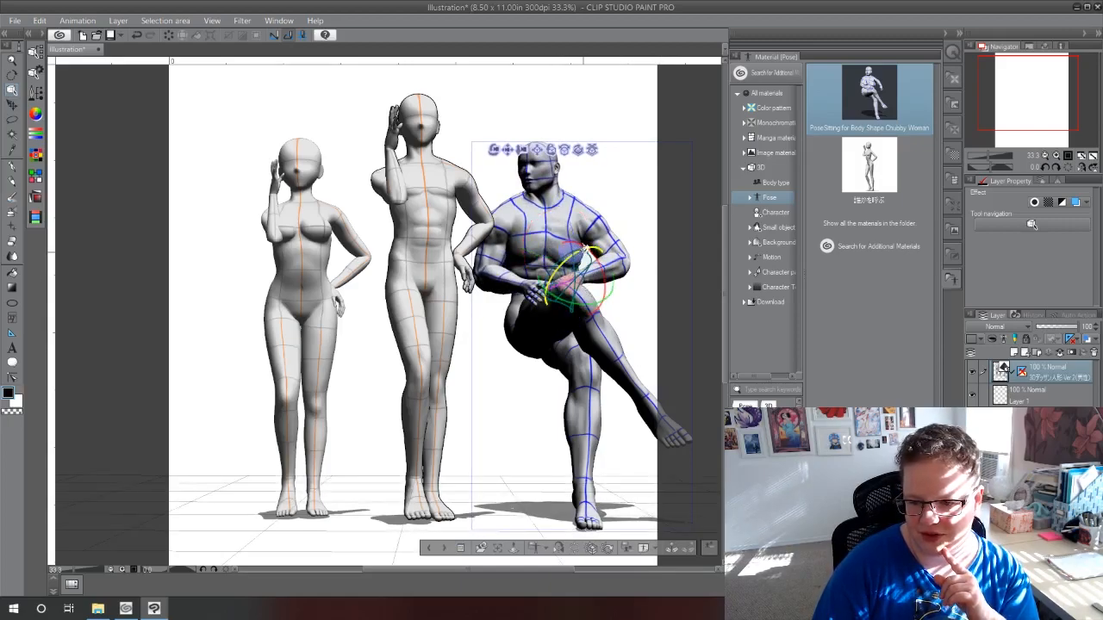
{"action": "left_click_drag", "start_coordinate": [638, 380], "coordinate": [629, 375]}
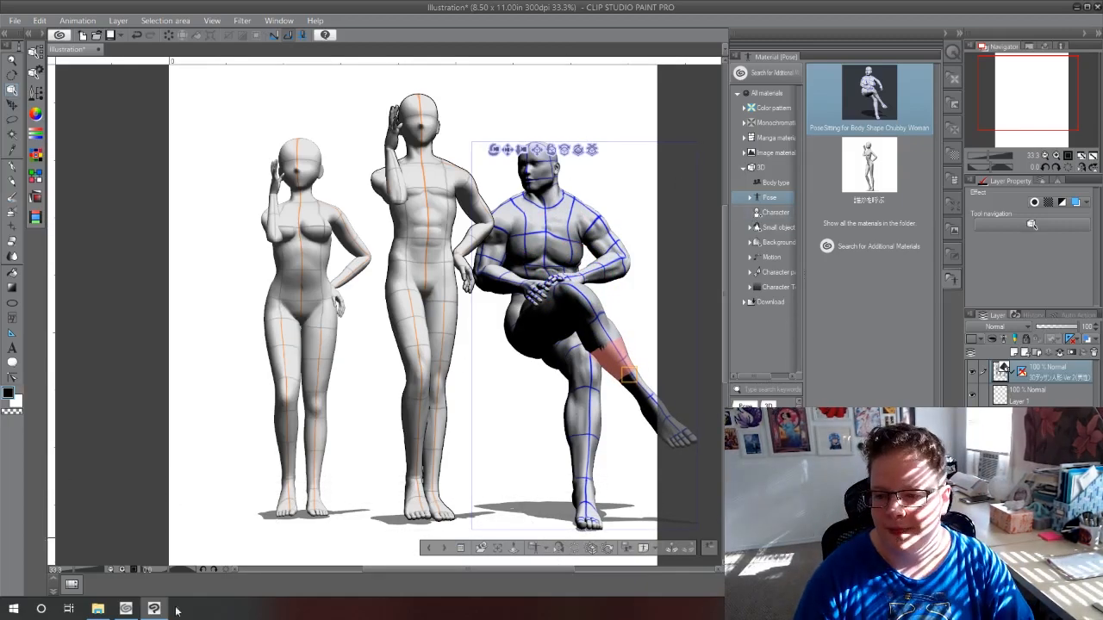
Delete the muscular figure and the female figure, keeping only the standing male figure on the canvas
{"action": "mouse_move", "coordinate": [381, 378]}
{"action": "left_mouse_down"}
{"action": "mouse_move", "coordinate": [318, 371]}
{"action": "mouse_move", "coordinate": [368, 381]}
{"action": "left_mouse_up"}
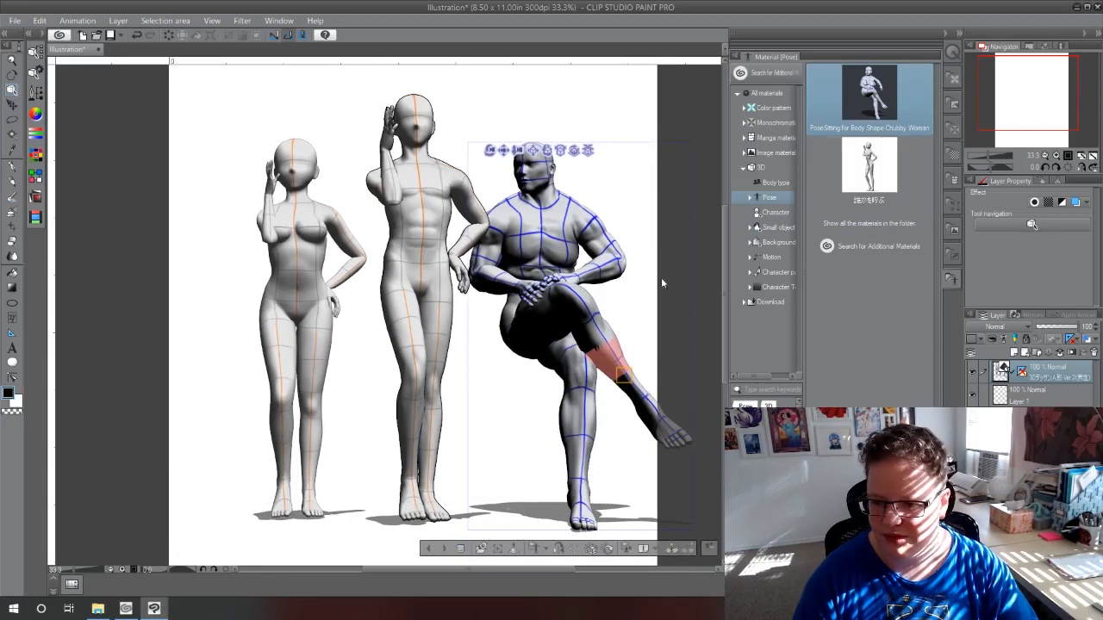
{"action": "key", "text": "Delete"}
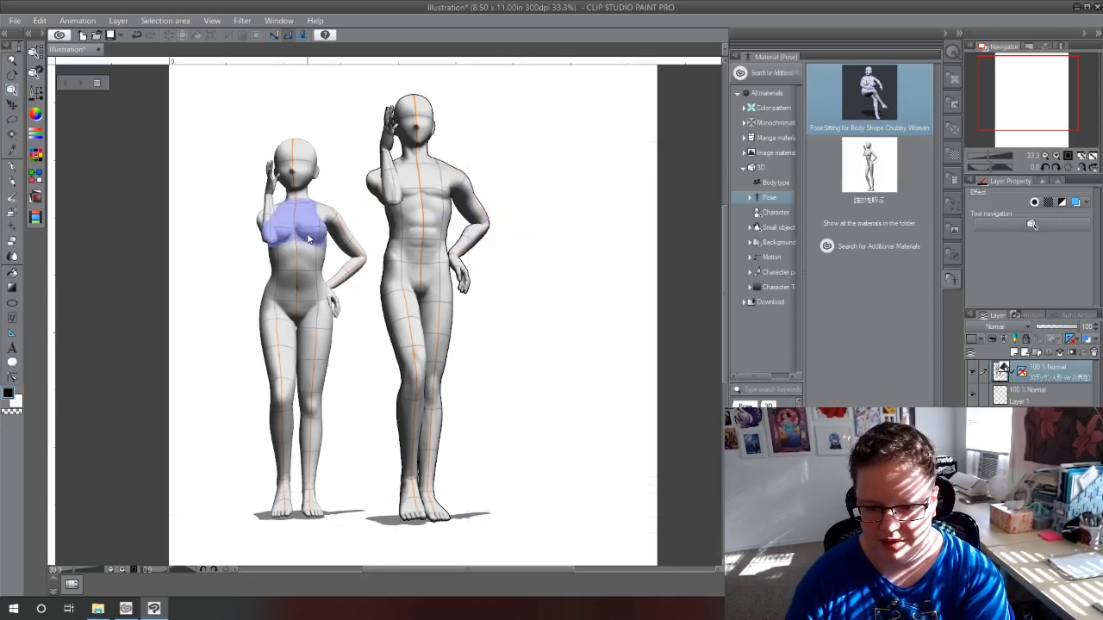
{"action": "left_click", "coordinate": [293, 211]}
{"action": "key", "text": "Delete"}
Reset the remaining male figure to the default standing pose and adjust the view so it faces straight forward
{"action": "left_click", "coordinate": [448, 224]}
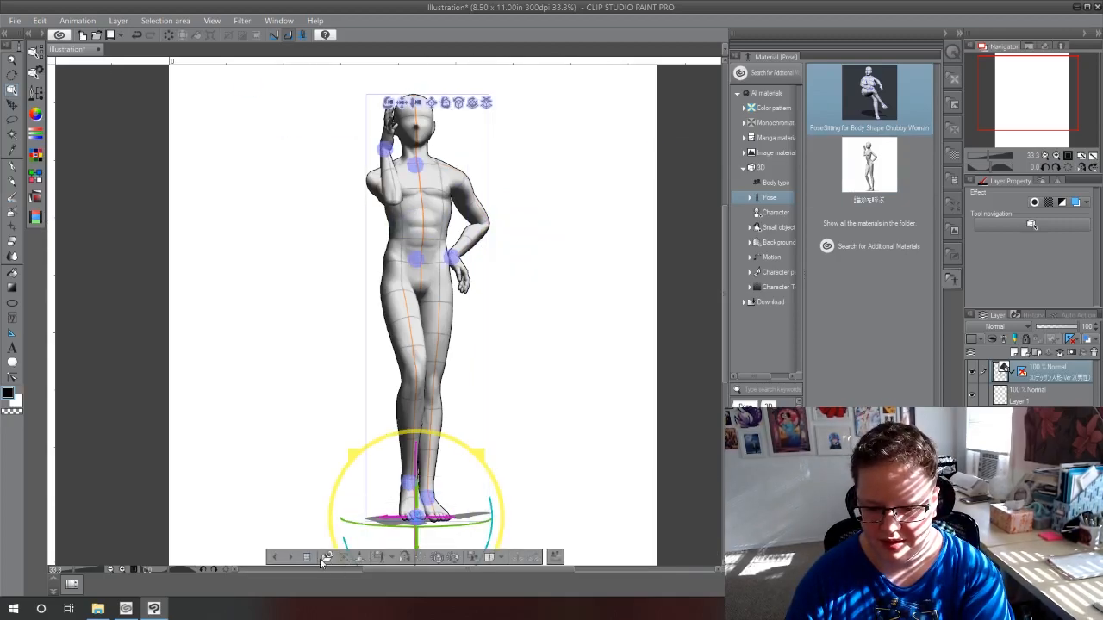
{"action": "left_click", "coordinate": [419, 557]}
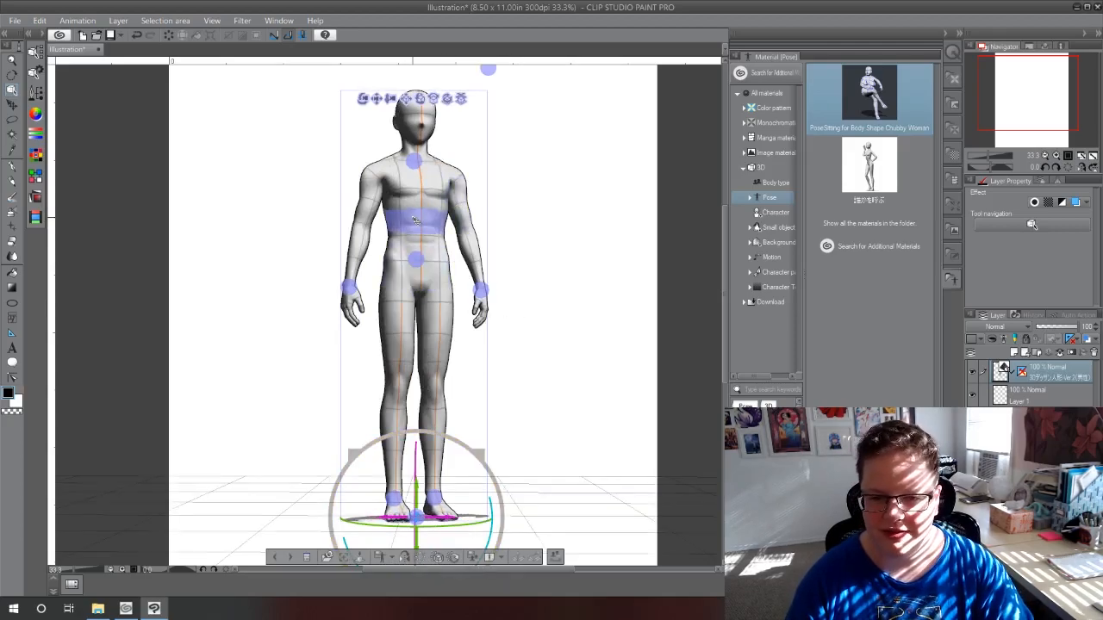
{"action": "left_click", "coordinate": [416, 219]}
{"action": "left_click_drag", "start_coordinate": [452, 110], "coordinate": [440, 110]}
{"action": "left_click", "coordinate": [423, 191]}
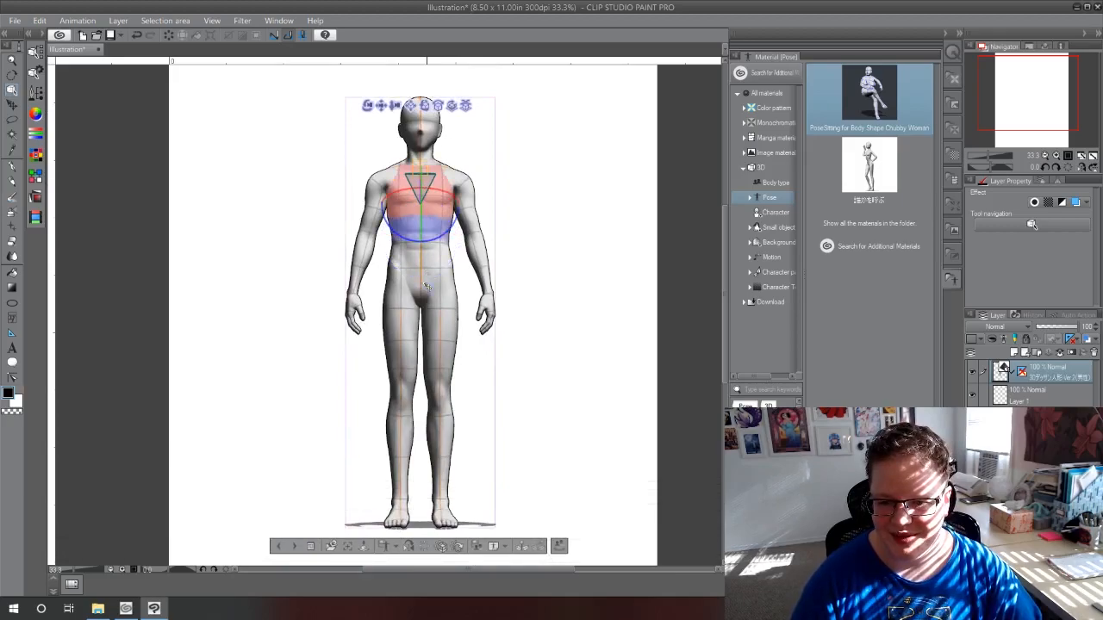
{"action": "left_click", "coordinate": [437, 236]}
{"action": "left_click", "coordinate": [438, 237]}
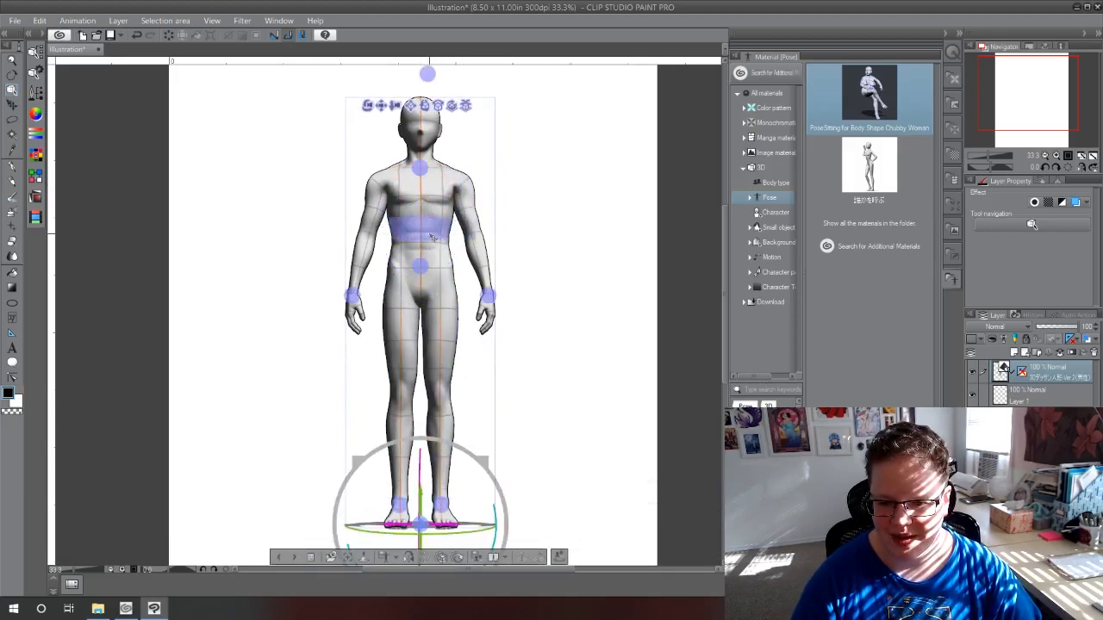
Exaggerate the camera perspective on the standing male figure until the feet stretch large and the head looks small
{"action": "scroll", "coordinate": [426, 239], "scroll_direction": "down", "scroll_amount": 4}
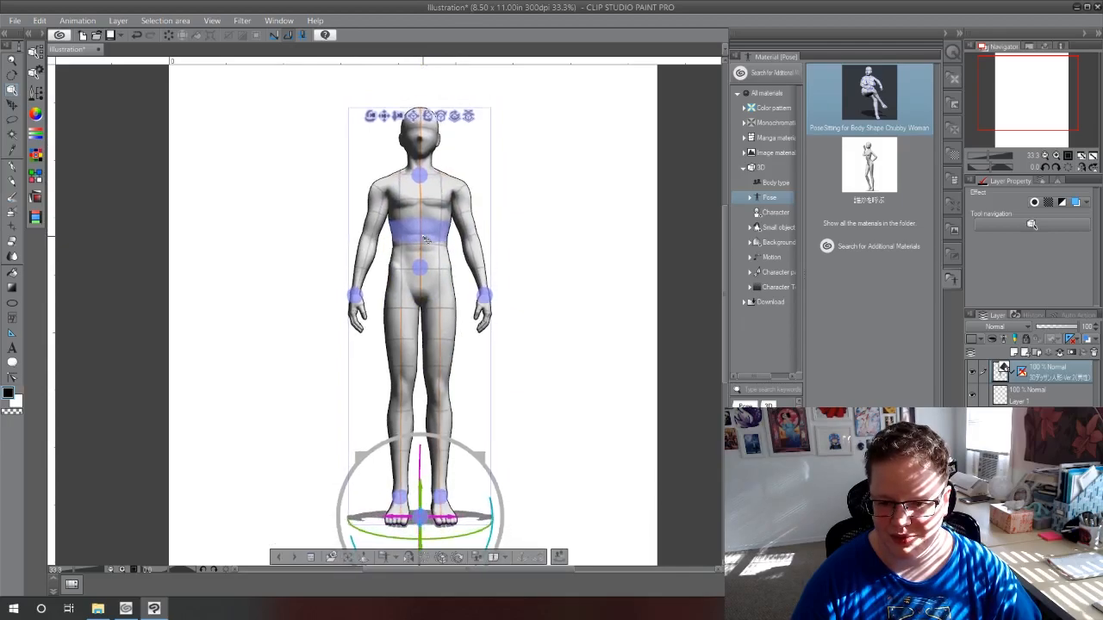
{"action": "scroll", "coordinate": [425, 240], "scroll_direction": "down", "scroll_amount": 6}
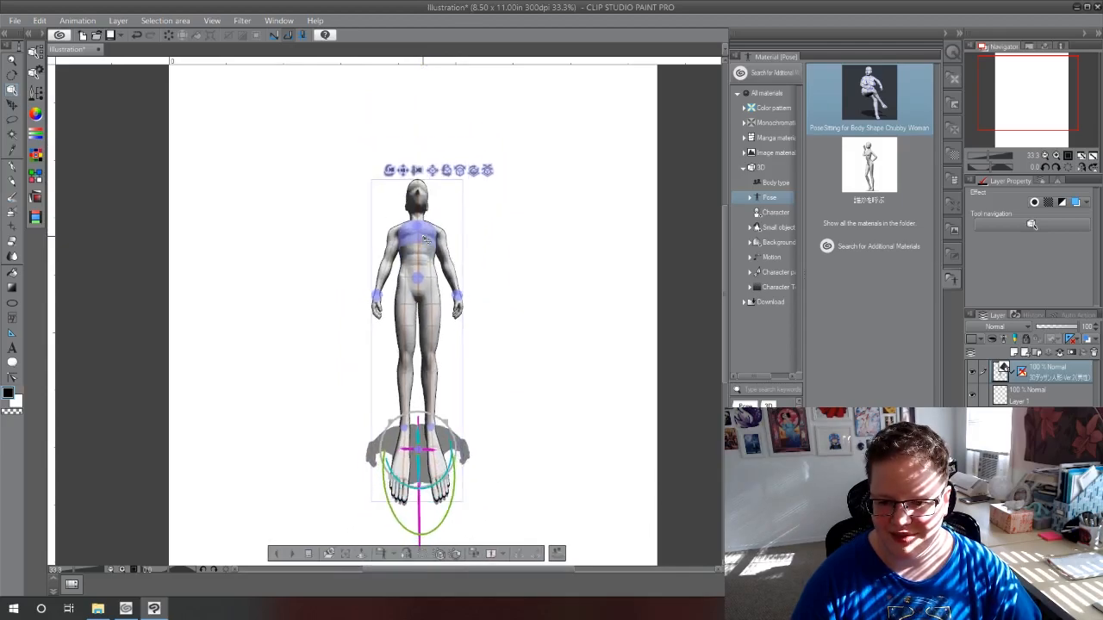
{"action": "scroll", "coordinate": [425, 240], "scroll_direction": "down", "scroll_amount": 2}
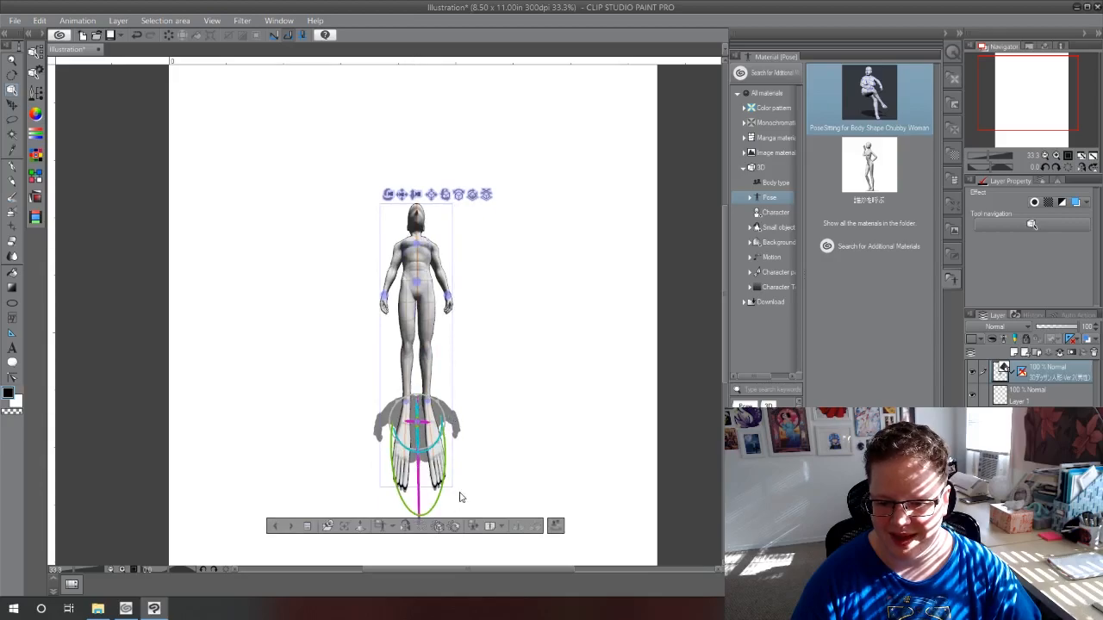
Vary the camera perspective on the standing male figure, finishing with natural, undistorted proportions
{"action": "scroll", "coordinate": [432, 375], "scroll_direction": "up", "scroll_amount": 1}
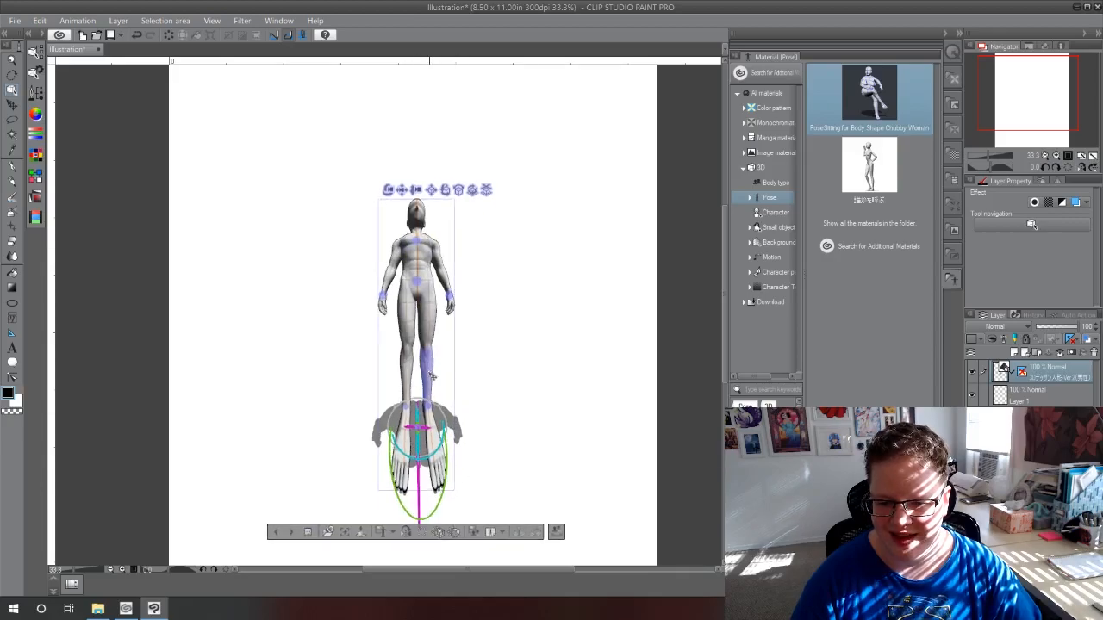
{"action": "scroll", "coordinate": [433, 375], "scroll_direction": "down", "scroll_amount": 1}
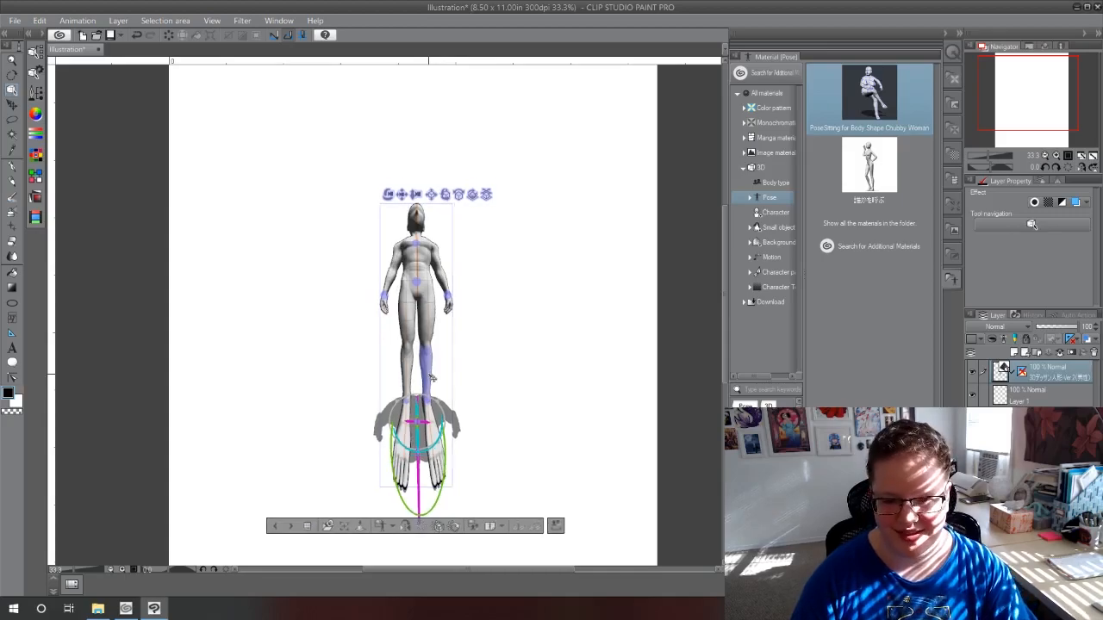
{"action": "scroll", "coordinate": [406, 333], "scroll_direction": "up", "scroll_amount": 6}
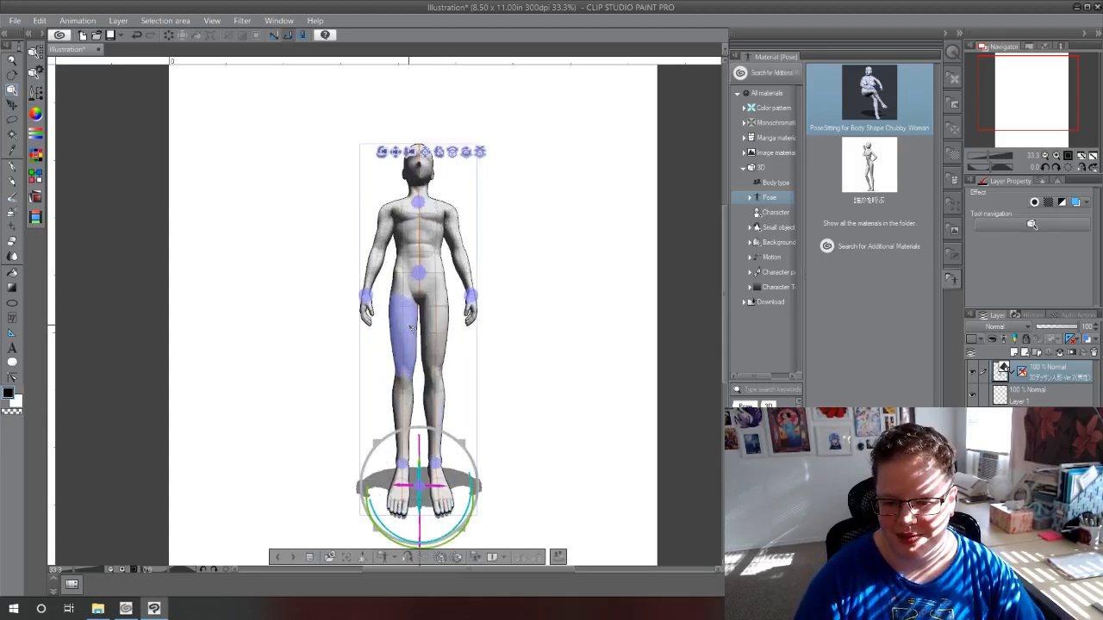
{"action": "scroll", "coordinate": [406, 333], "scroll_direction": "up", "scroll_amount": 2}
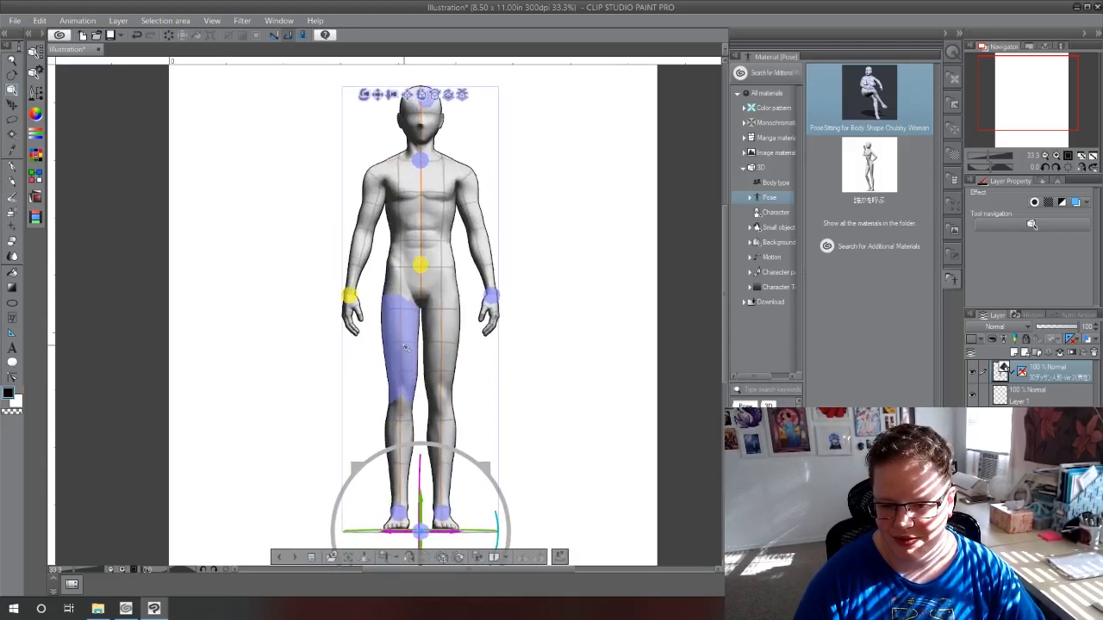
{"action": "scroll", "coordinate": [421, 401], "scroll_direction": "down", "scroll_amount": 5}
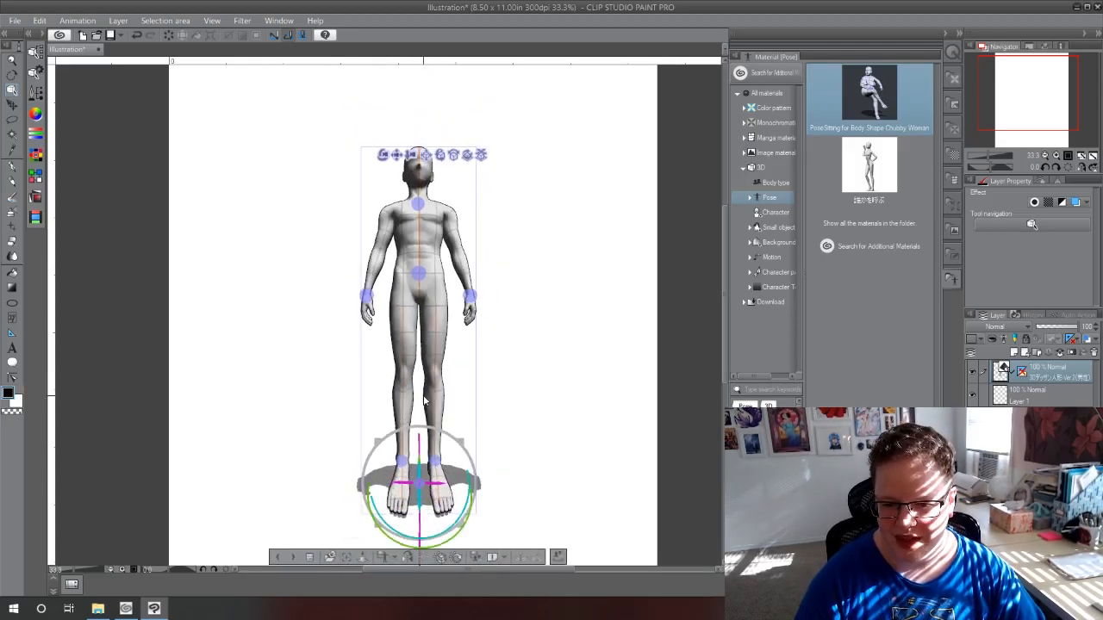
{"action": "scroll", "coordinate": [423, 400], "scroll_direction": "down", "scroll_amount": 3}
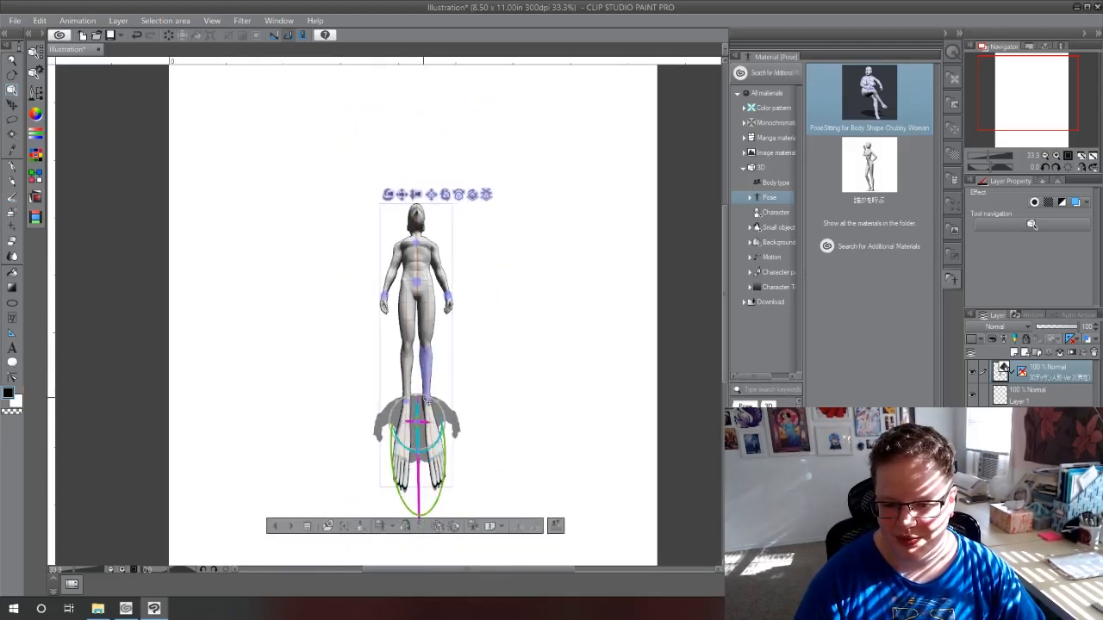
{"action": "scroll", "coordinate": [435, 380], "scroll_direction": "up", "scroll_amount": 6}
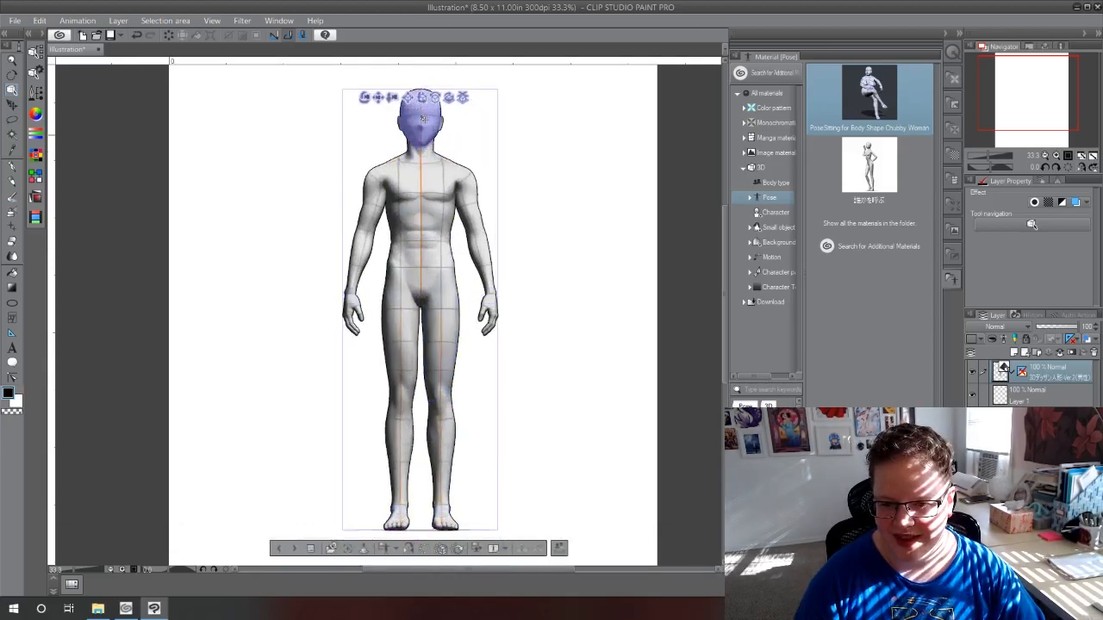
Tip the whole male figure forward into a flying lean and tilt the head upward
{"action": "left_click_drag", "start_coordinate": [422, 97], "coordinate": [403, 153]}
{"action": "left_click", "coordinate": [410, 358]}
{"action": "left_click", "coordinate": [423, 184]}
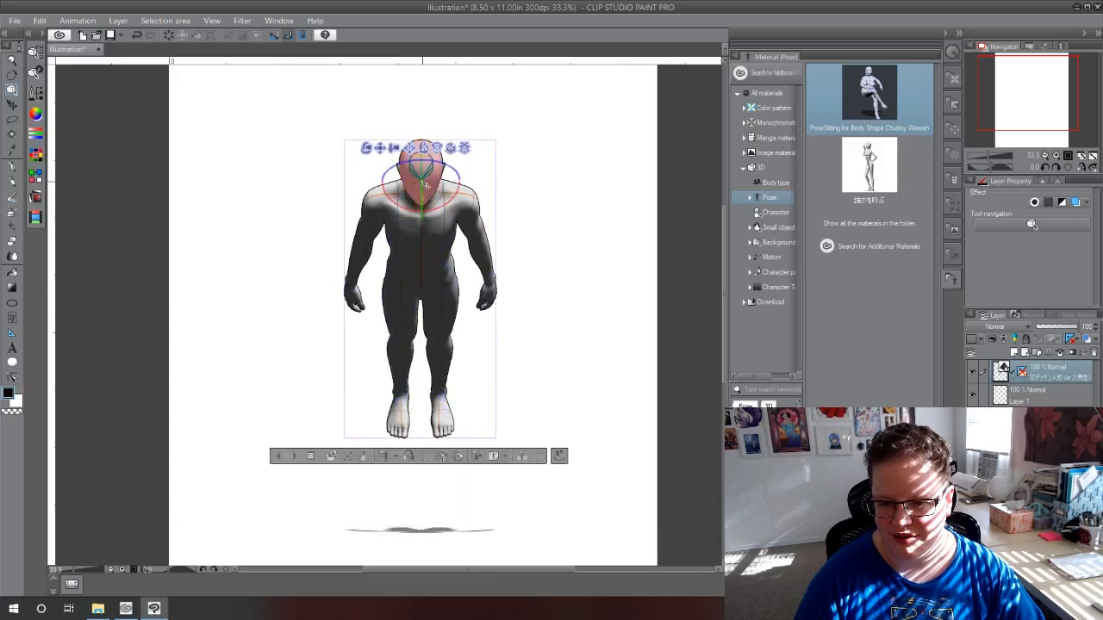
{"action": "left_click_drag", "start_coordinate": [421, 205], "coordinate": [418, 96]}
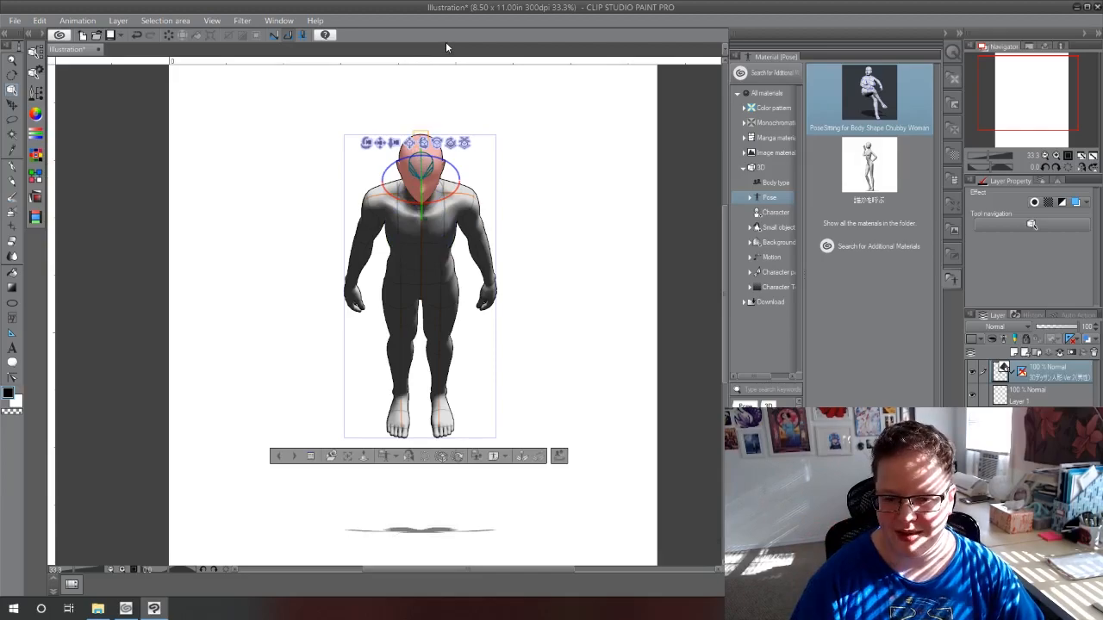
Pull the leaning figure's right arm forward in a side view and turn the figure back toward the viewer
{"action": "left_click", "coordinate": [365, 257]}
{"action": "left_click", "coordinate": [372, 233]}
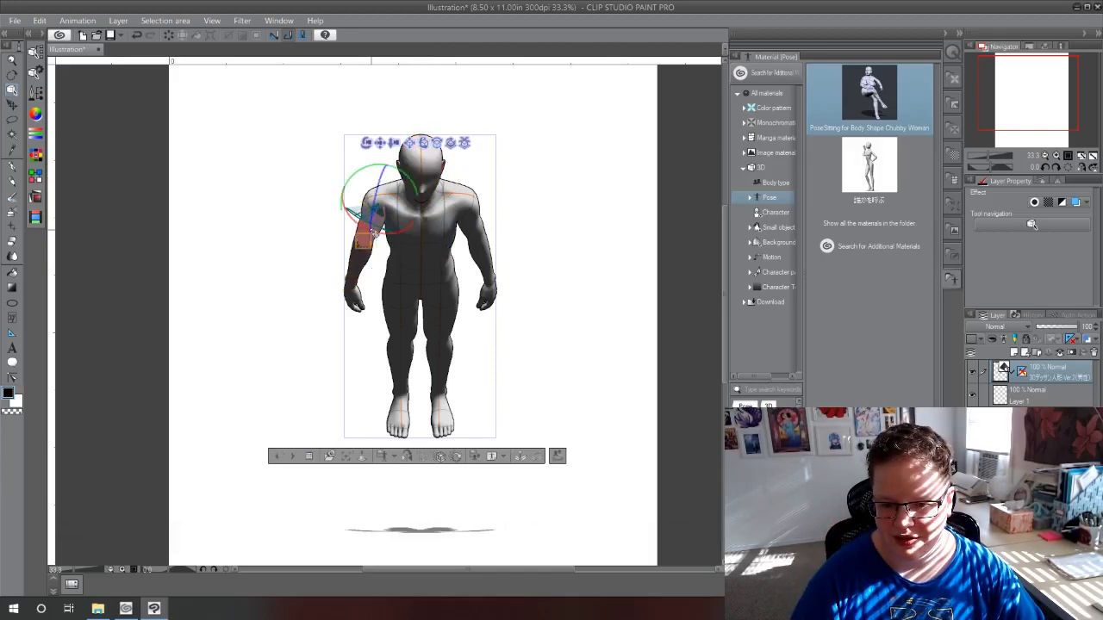
{"action": "left_click_drag", "start_coordinate": [453, 143], "coordinate": [554, 167]}
{"action": "left_click", "coordinate": [389, 289]}
{"action": "left_click", "coordinate": [392, 285]}
{"action": "left_click_drag", "start_coordinate": [393, 280], "coordinate": [636, 264]}
{"action": "left_click_drag", "start_coordinate": [289, 165], "coordinate": [215, 178]}
{"action": "left_click", "coordinate": [379, 250]}
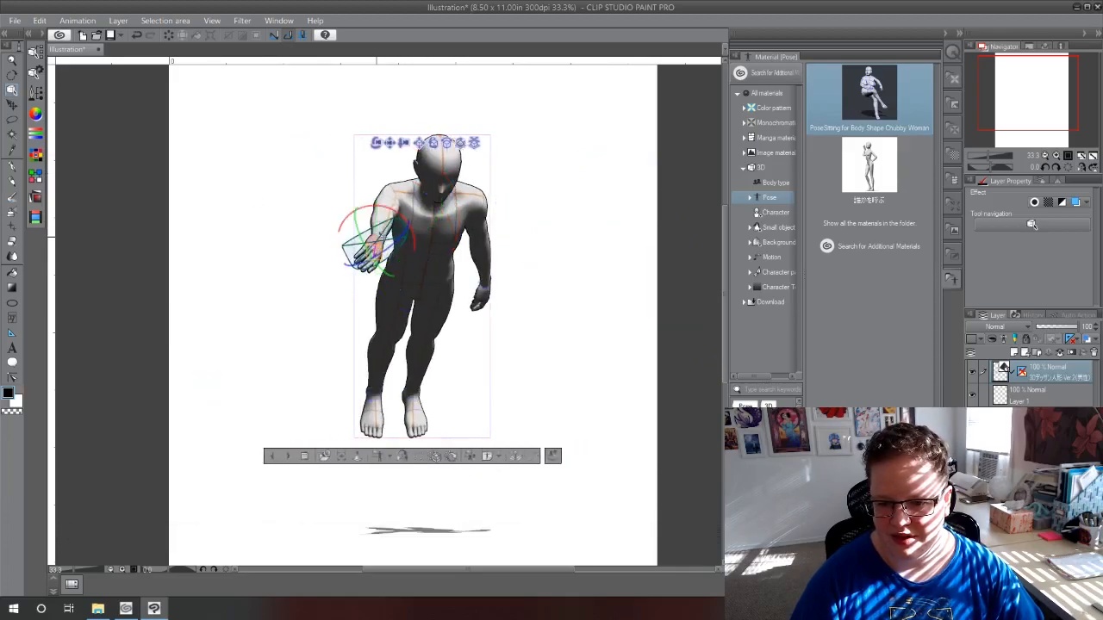
Straighten the forward arm by rotating its upper arm and hand so it lines up with the shoulder
{"action": "left_click", "coordinate": [383, 199]}
{"action": "left_click_drag", "start_coordinate": [404, 164], "coordinate": [375, 163]}
{"action": "left_click", "coordinate": [392, 270]}
{"action": "left_click_drag", "start_coordinate": [383, 252], "coordinate": [398, 235]}
{"action": "left_click", "coordinate": [388, 213]}
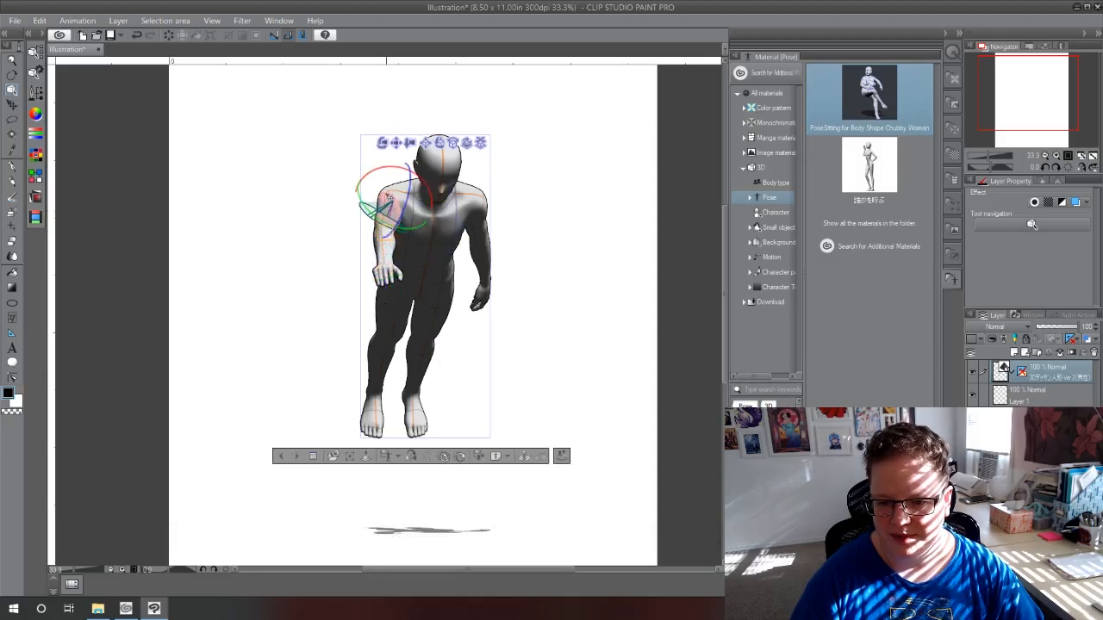
{"action": "left_click_drag", "start_coordinate": [407, 181], "coordinate": [409, 182]}
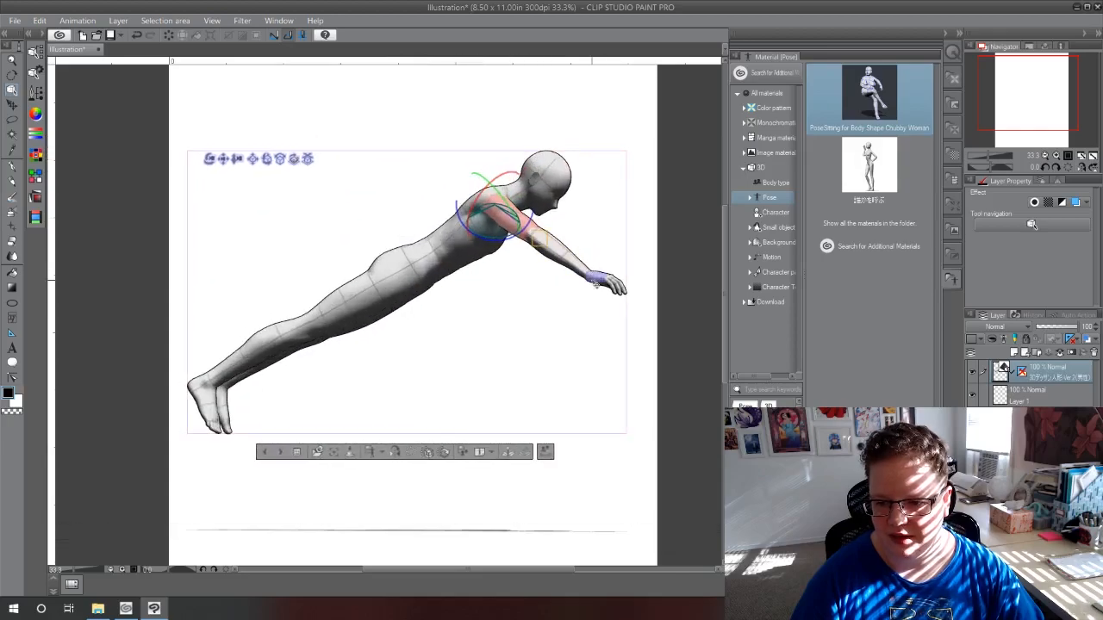
Lift the extended hand to shoulder height so the arm stretches straight ahead, and return the figure to a front view
{"action": "left_click", "coordinate": [603, 281]}
{"action": "left_click", "coordinate": [595, 277]}
{"action": "left_click", "coordinate": [591, 279]}
{"action": "left_click_drag", "start_coordinate": [591, 276], "coordinate": [616, 200]}
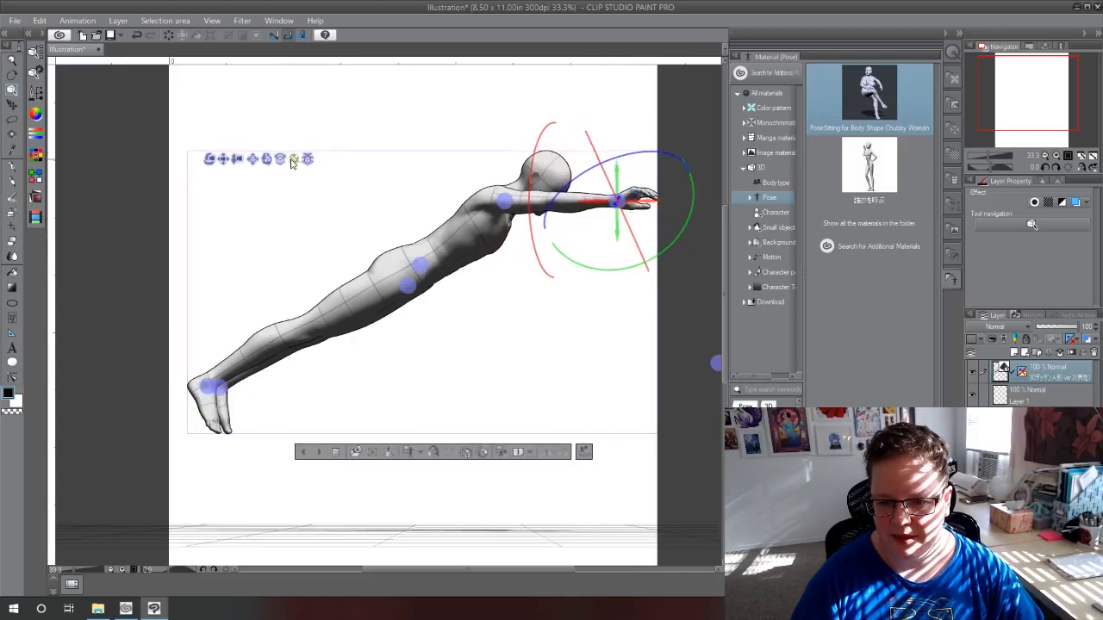
{"action": "left_click_drag", "start_coordinate": [300, 158], "coordinate": [217, 172]}
Raise the outstretched hand slightly beside the head and rotate it at the wrist
{"action": "left_click", "coordinate": [366, 186]}
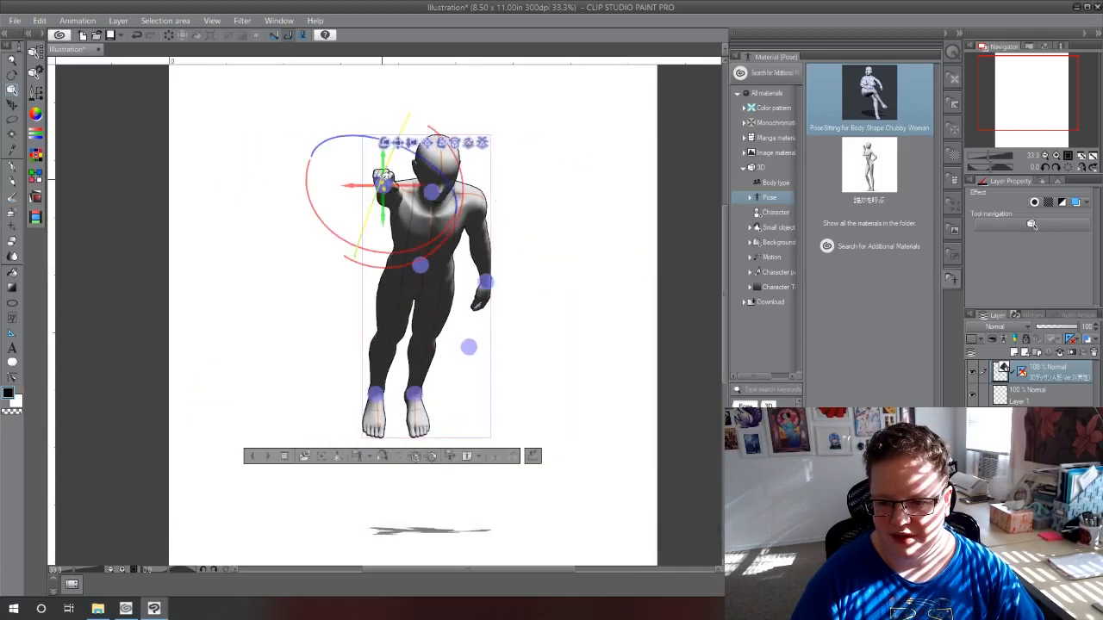
{"action": "left_click_drag", "start_coordinate": [384, 177], "coordinate": [388, 159]}
{"action": "left_click_drag", "start_coordinate": [330, 207], "coordinate": [393, 187]}
{"action": "left_click", "coordinate": [253, 244]}
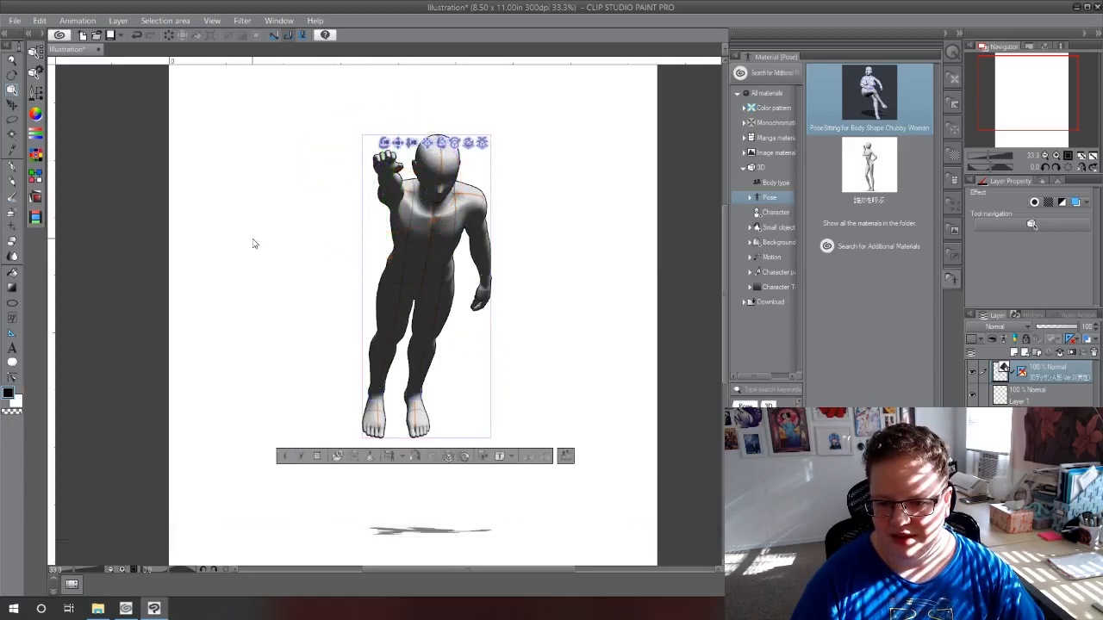
Bend the outstretched hand back at the wrist so the palm faces the viewer with the fingers pointing up
{"action": "scroll", "coordinate": [357, 227], "scroll_direction": "up", "scroll_amount": 2}
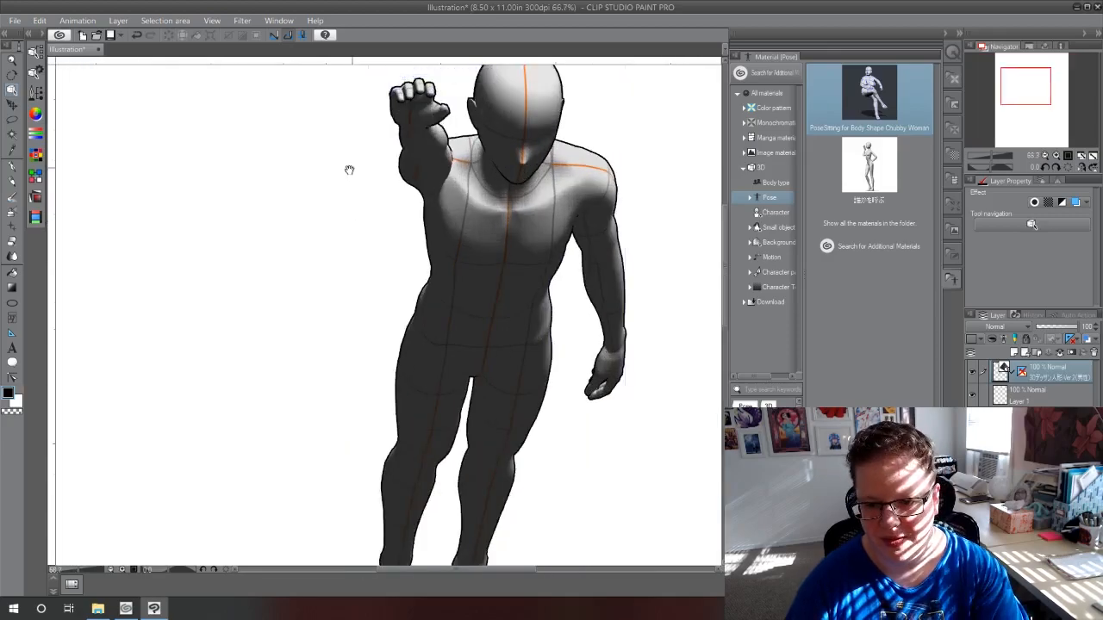
{"action": "left_click", "coordinate": [372, 223]}
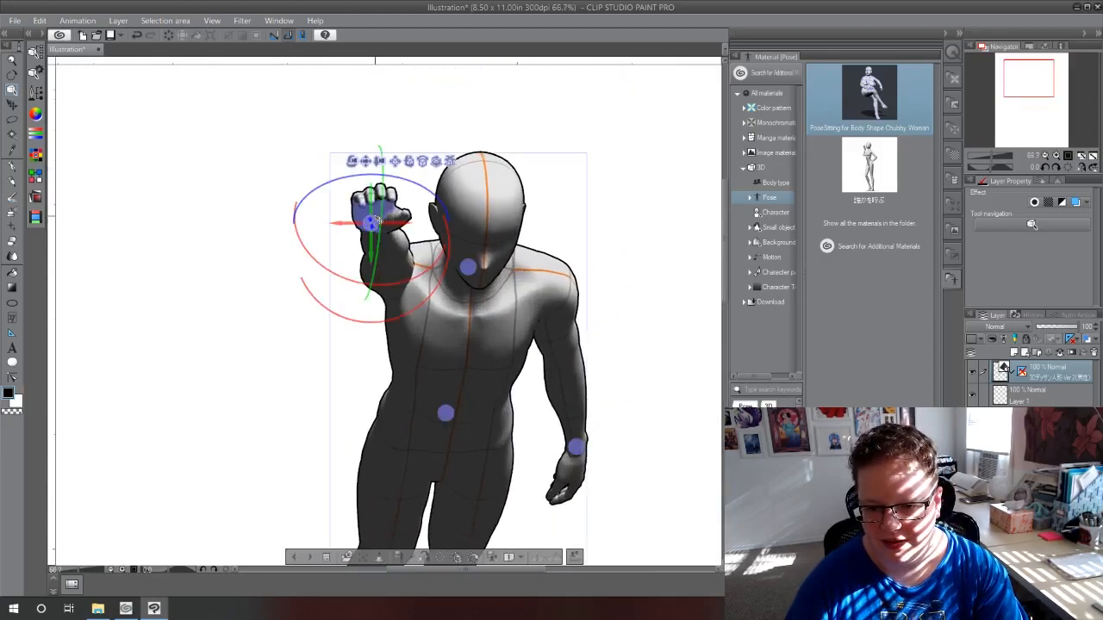
{"action": "left_click_drag", "start_coordinate": [379, 232], "coordinate": [383, 162]}
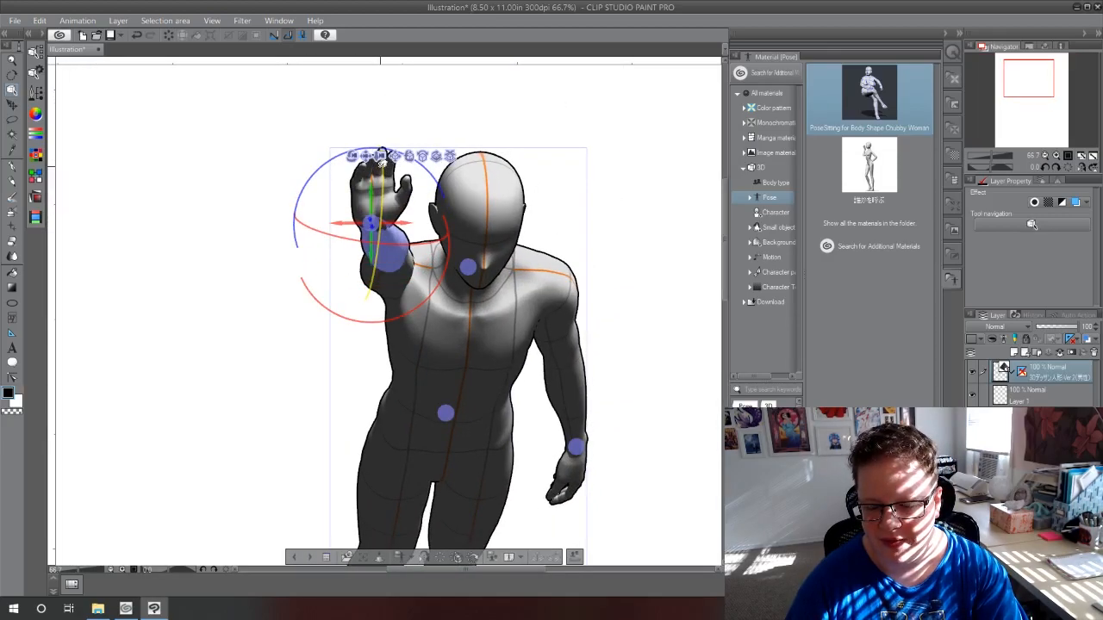
{"action": "left_click_drag", "start_coordinate": [294, 232], "coordinate": [296, 321]}
{"action": "left_click", "coordinate": [285, 324]}
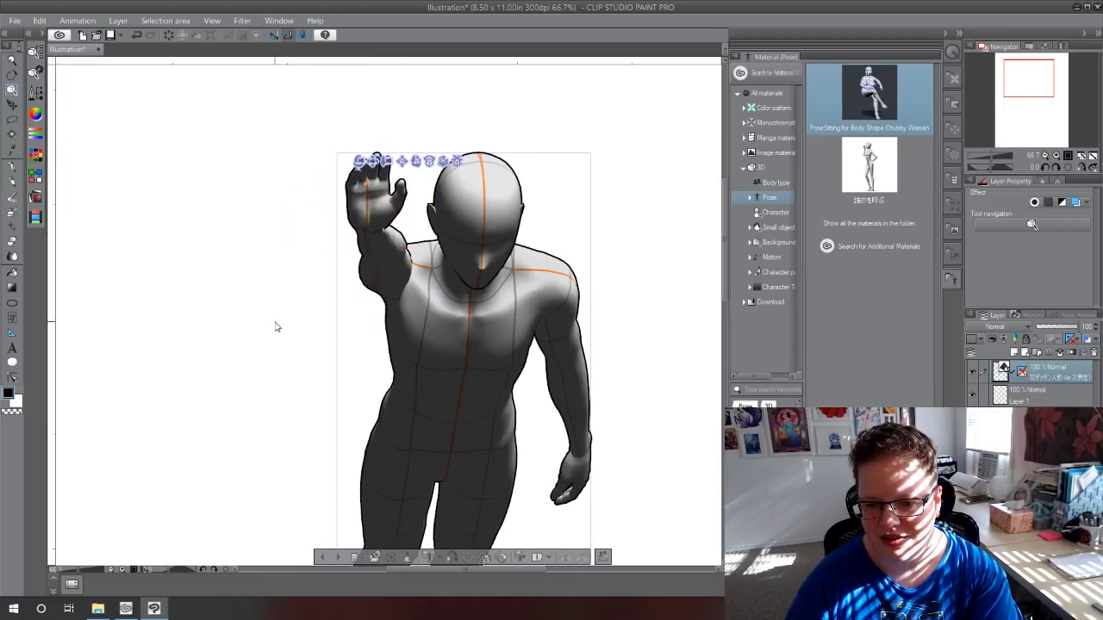
{"action": "scroll", "coordinate": [250, 328], "scroll_direction": "down", "scroll_amount": 1}
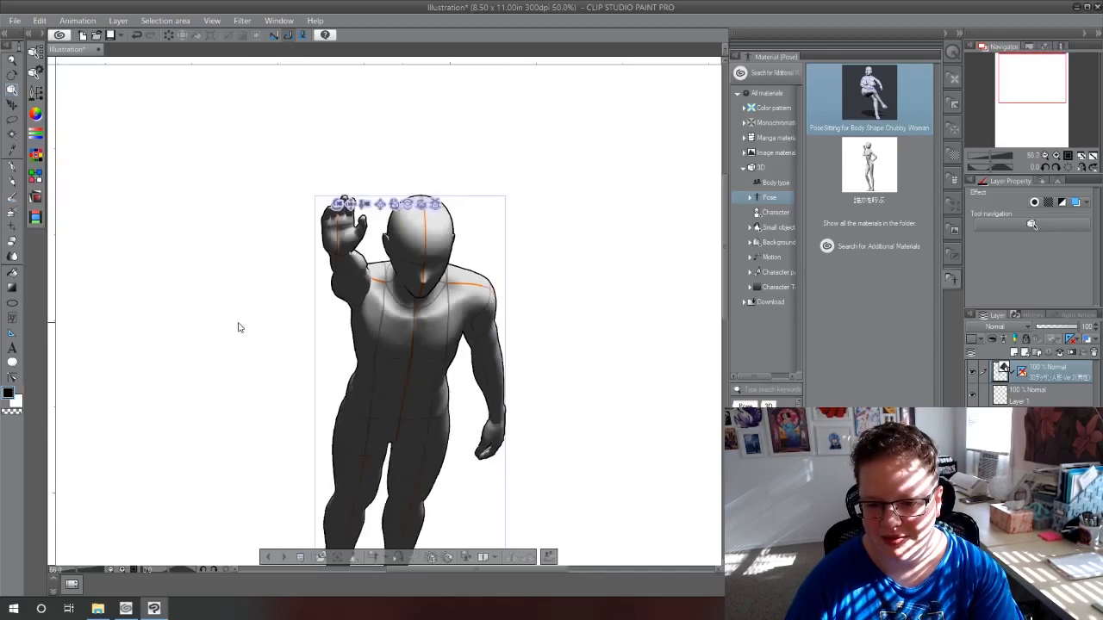
{"action": "left_click", "coordinate": [385, 295]}
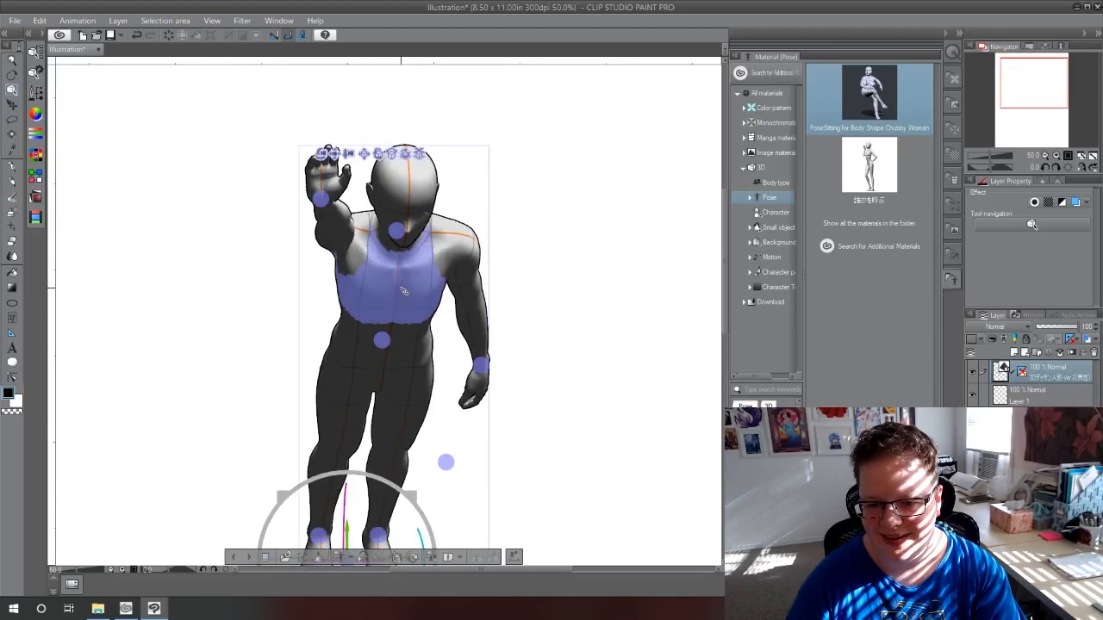
{"action": "left_click", "coordinate": [404, 291]}
{"action": "mouse_move", "coordinate": [405, 154]}
{"action": "left_mouse_down"}
{"action": "mouse_move", "coordinate": [379, 155]}
{"action": "mouse_move", "coordinate": [405, 160]}
{"action": "left_mouse_up"}
{"action": "left_click", "coordinate": [330, 185]}
{"action": "left_click", "coordinate": [329, 183]}
{"action": "left_click", "coordinate": [330, 178]}
{"action": "left_click", "coordinate": [326, 196]}
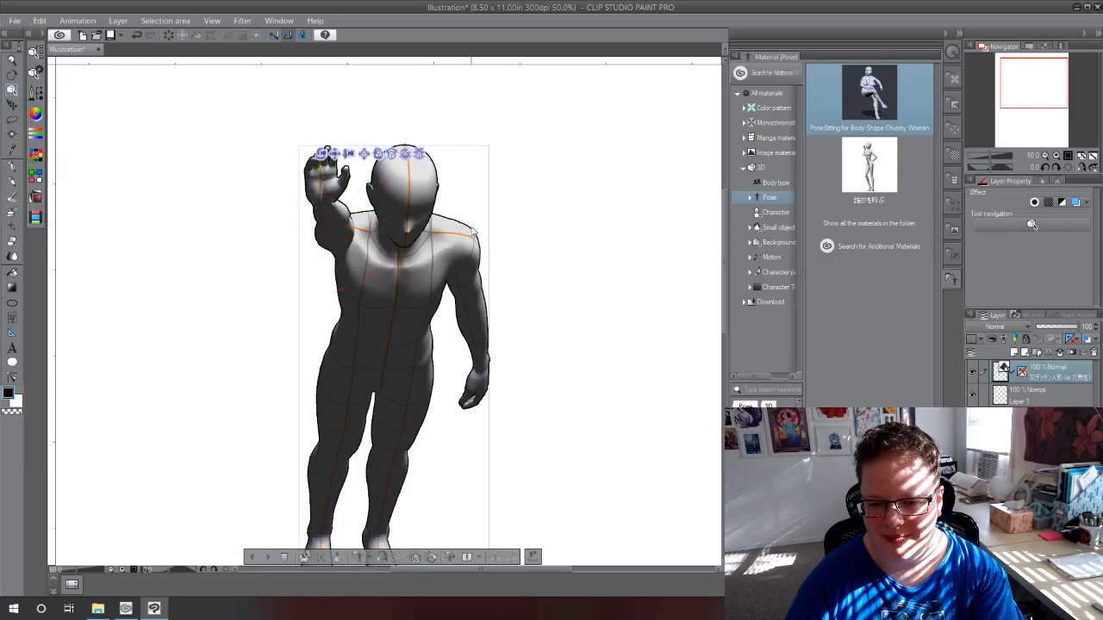
{"action": "scroll", "coordinate": [472, 233], "scroll_direction": "down", "scroll_amount": 1}
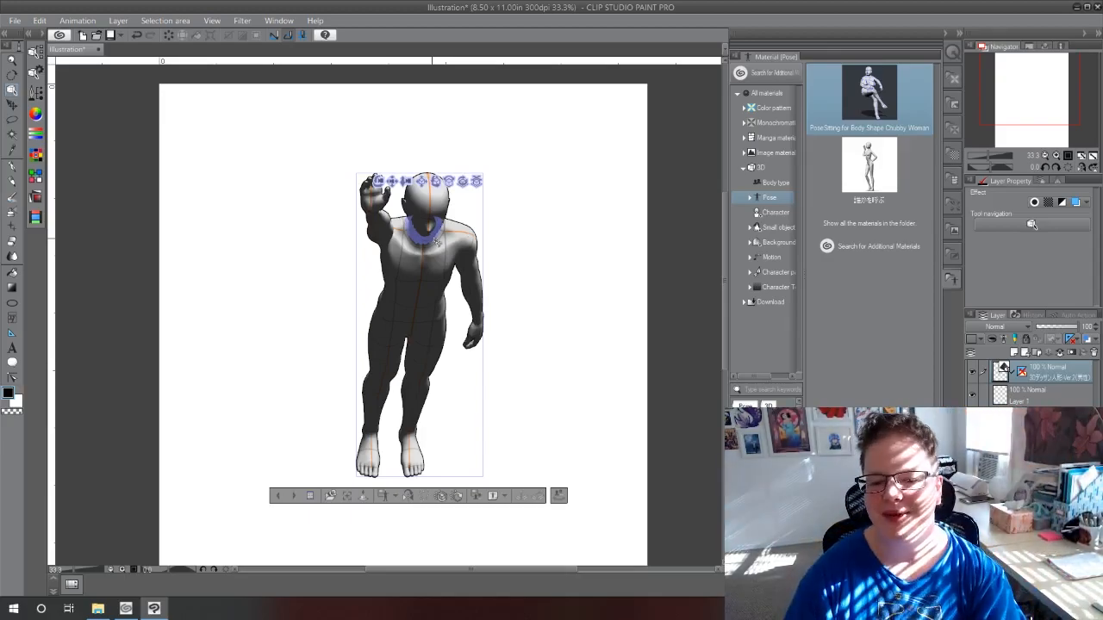
Exaggerate the camera perspective so the outstretched hand looks large and the feet look small
{"action": "scroll", "coordinate": [435, 243], "scroll_direction": "down", "scroll_amount": 3}
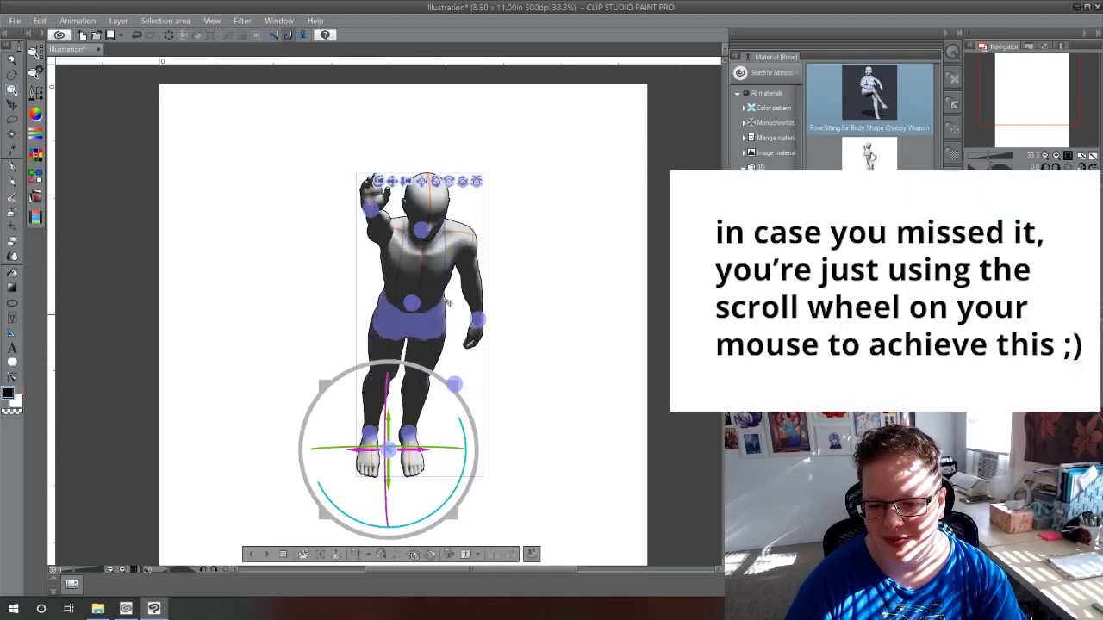
{"action": "scroll", "coordinate": [421, 255], "scroll_direction": "down", "scroll_amount": 5}
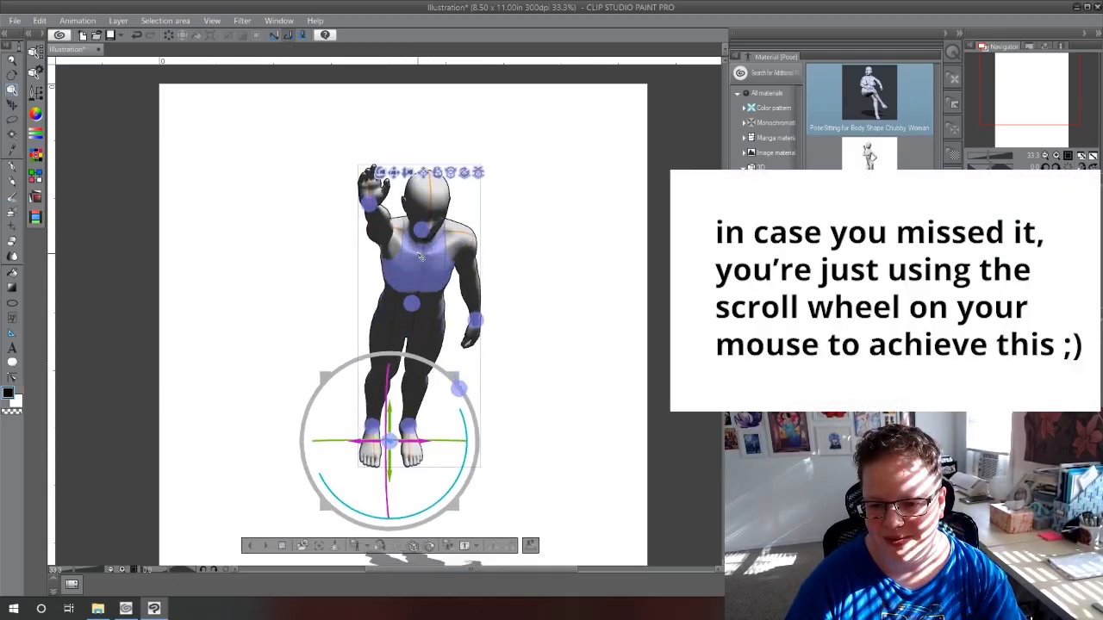
{"action": "scroll", "coordinate": [421, 256], "scroll_direction": "down", "scroll_amount": 2}
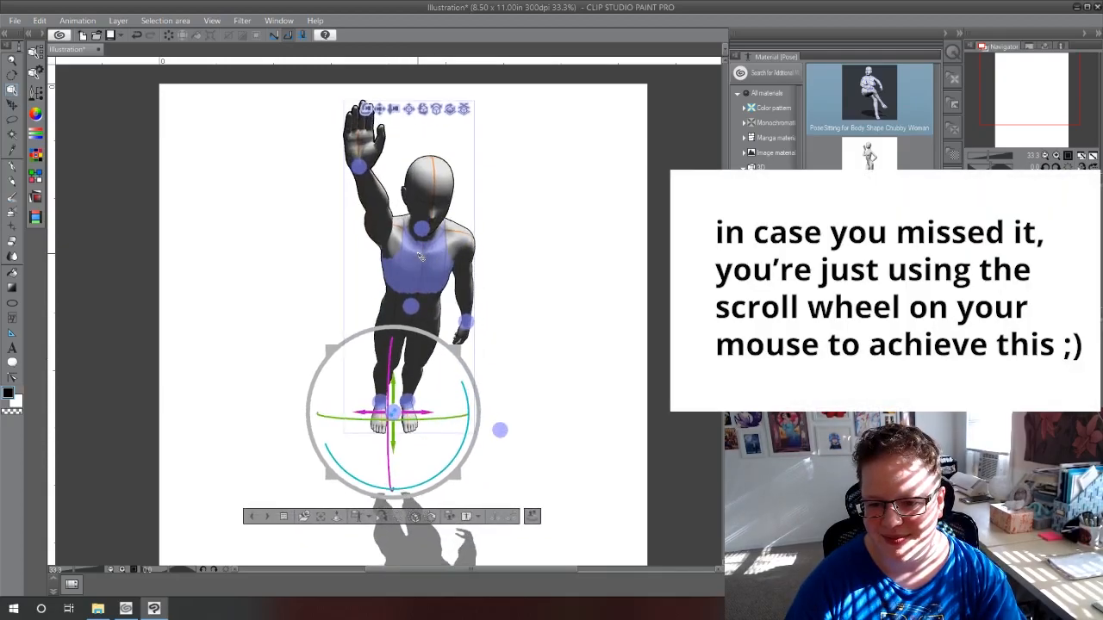
{"action": "scroll", "coordinate": [417, 222], "scroll_direction": "down", "scroll_amount": 3}
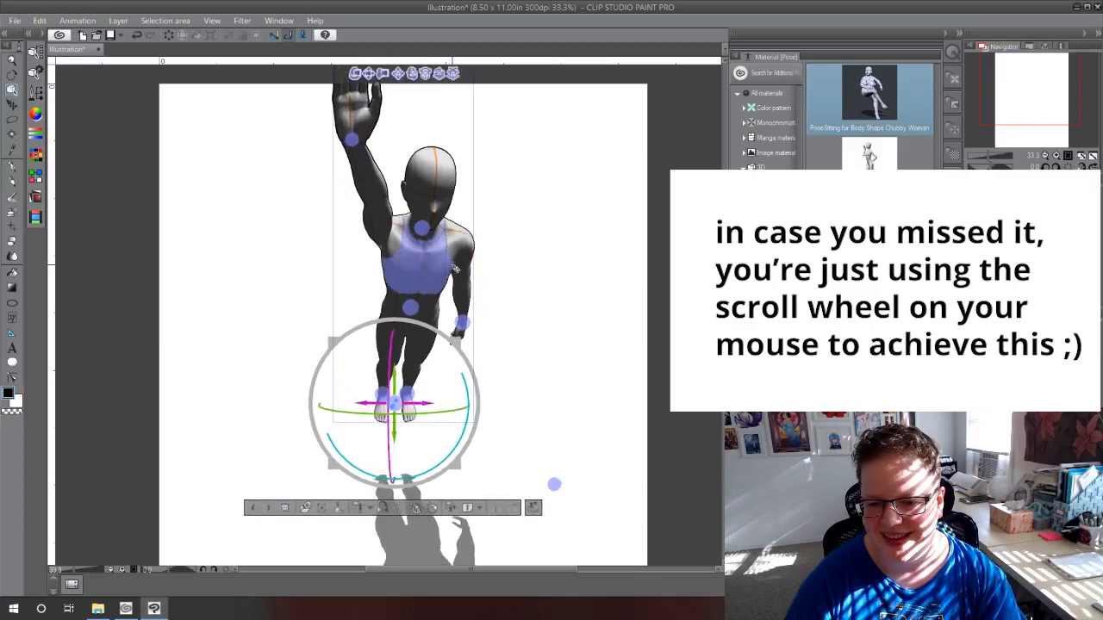
{"action": "scroll", "coordinate": [417, 222], "scroll_direction": "up", "scroll_amount": 3}
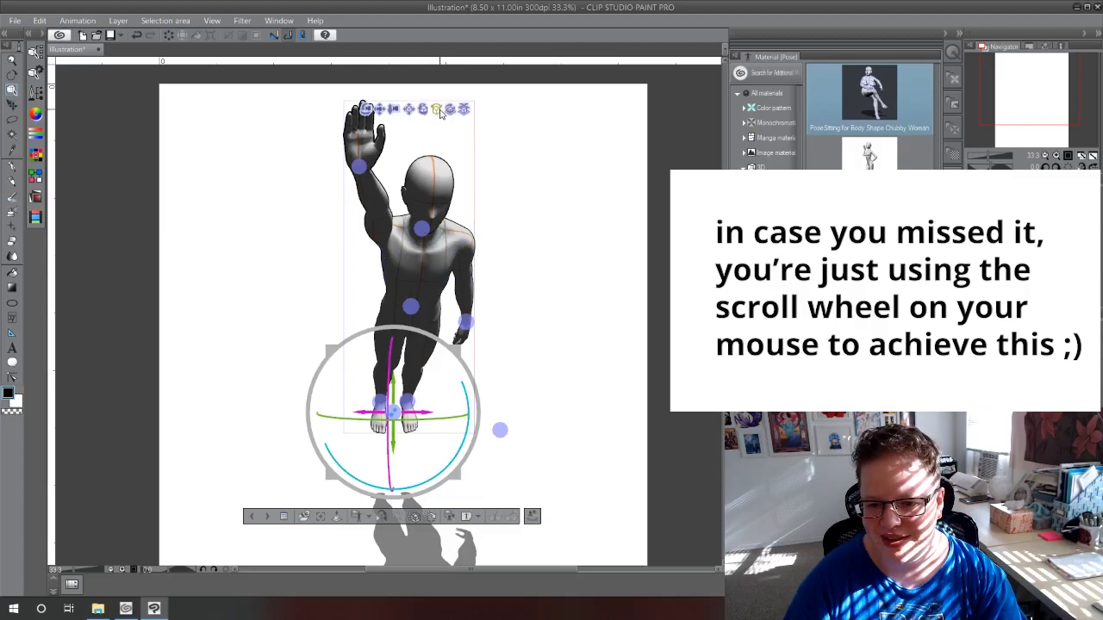
Rotate the foreshortened figure so its body faces straight forward with the raised arm out to the side
{"action": "left_click_drag", "start_coordinate": [423, 109], "coordinate": [418, 114]}
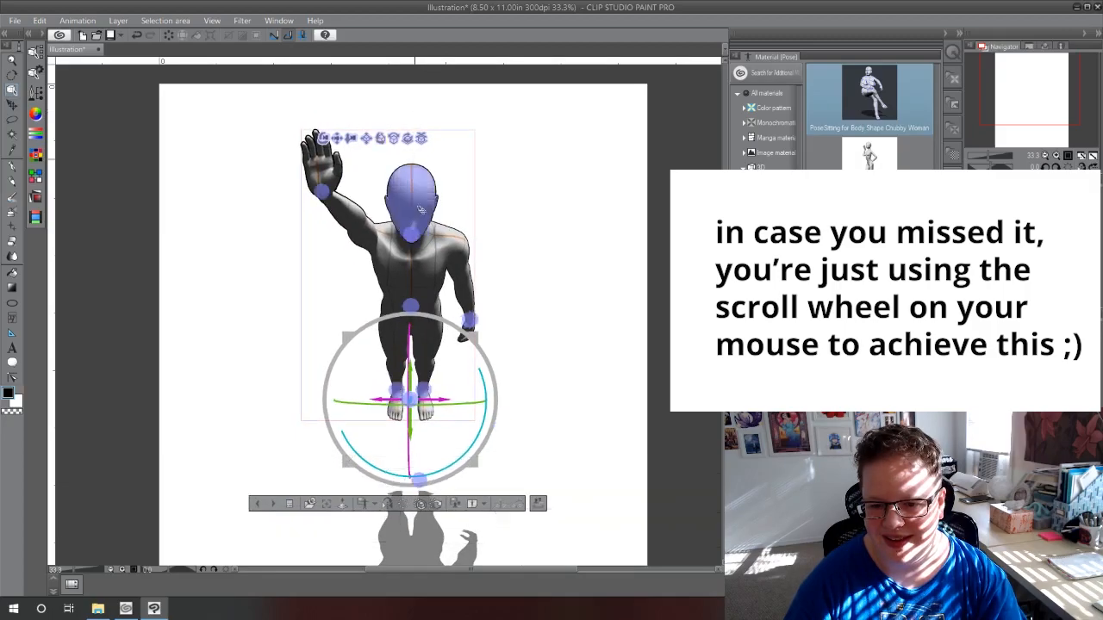
{"action": "left_click", "coordinate": [435, 278]}
{"action": "left_click_drag", "start_coordinate": [431, 276], "coordinate": [427, 272]}
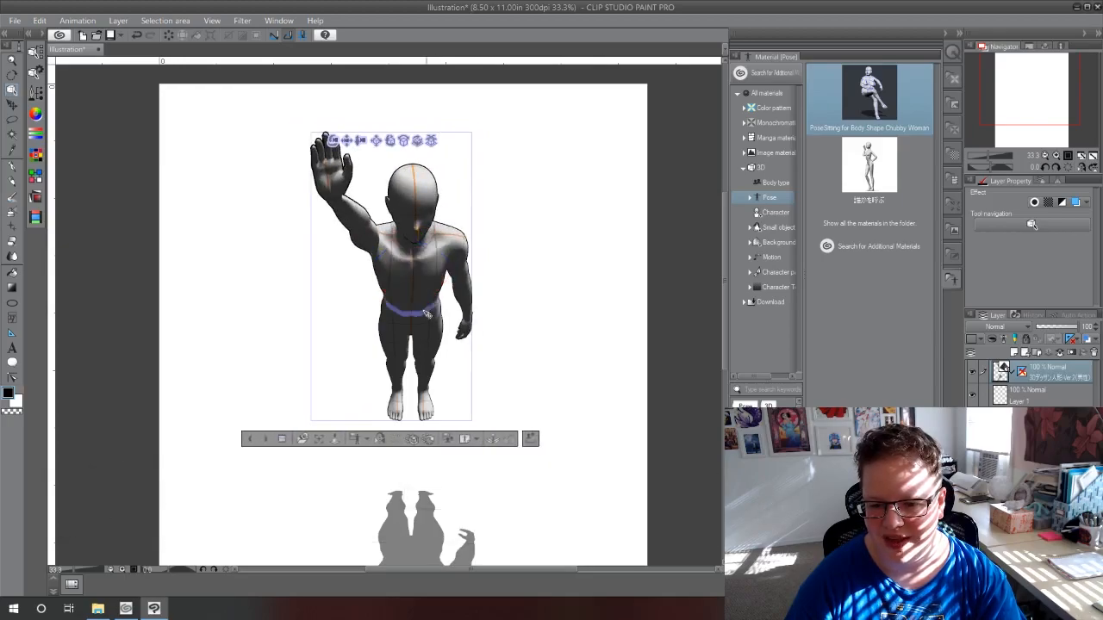
Push the camera perspective to an extreme, then ease it back to a moderately enlarged hand
{"action": "left_click", "coordinate": [403, 286]}
{"action": "left_click_drag", "start_coordinate": [421, 273], "coordinate": [420, 275]}
{"action": "scroll", "coordinate": [420, 275], "scroll_direction": "up", "scroll_amount": 5}
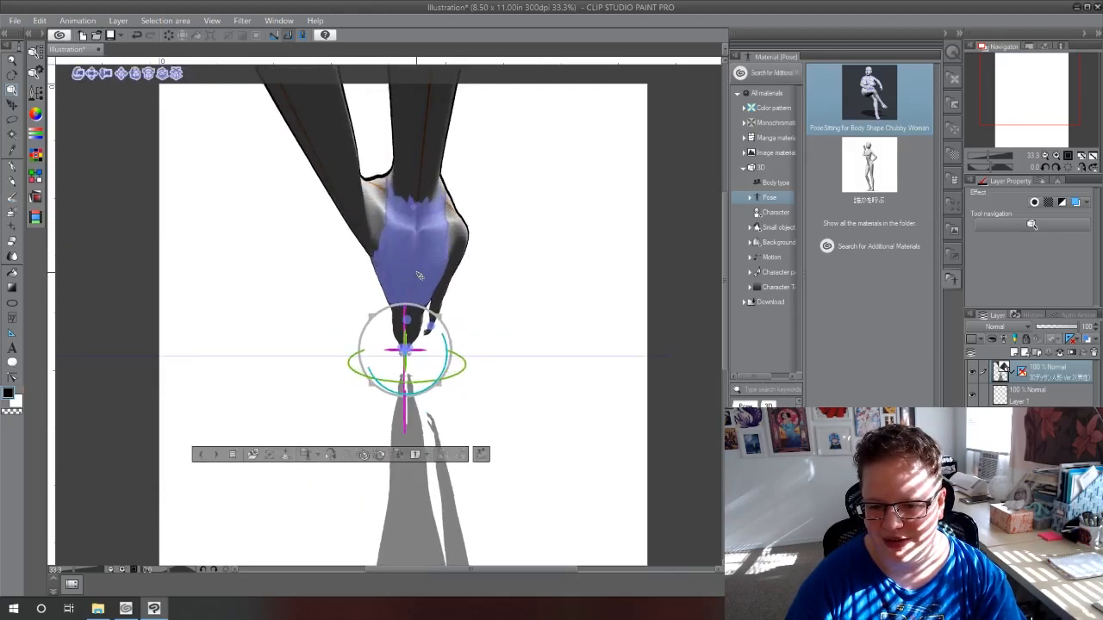
{"action": "scroll", "coordinate": [417, 274], "scroll_direction": "down", "scroll_amount": 6}
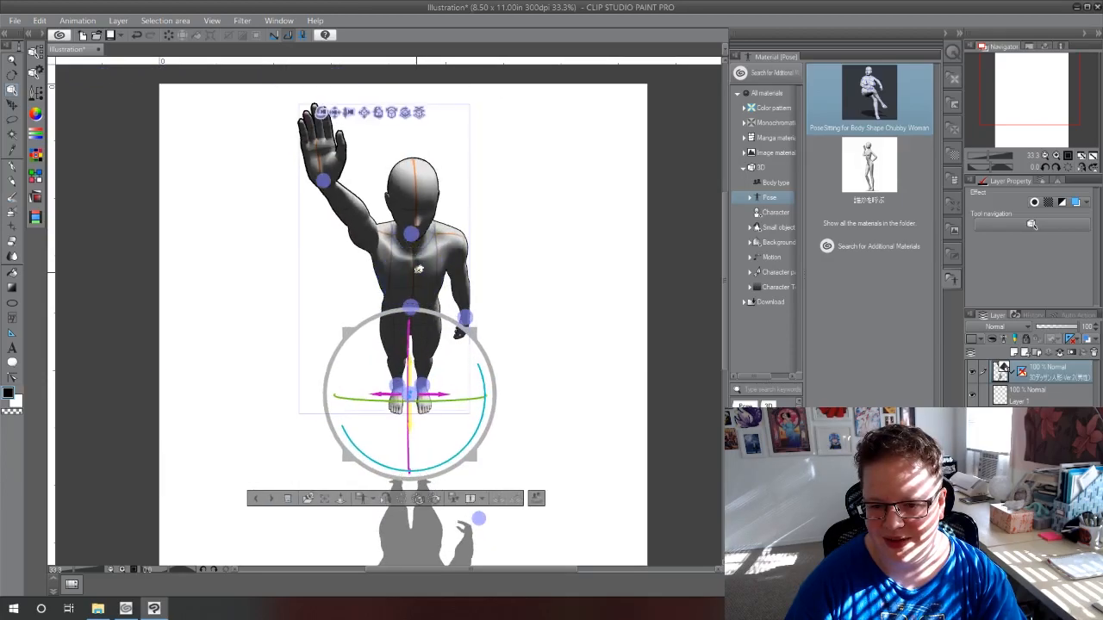
{"action": "scroll", "coordinate": [418, 272], "scroll_direction": "up", "scroll_amount": 1}
Pull the raised hand inward beside the head, undo the last two adjustments, and twist the torso so the arm reaches toward the viewer
{"action": "left_click", "coordinate": [318, 167]}
{"action": "left_click_drag", "start_coordinate": [321, 162], "coordinate": [400, 178]}
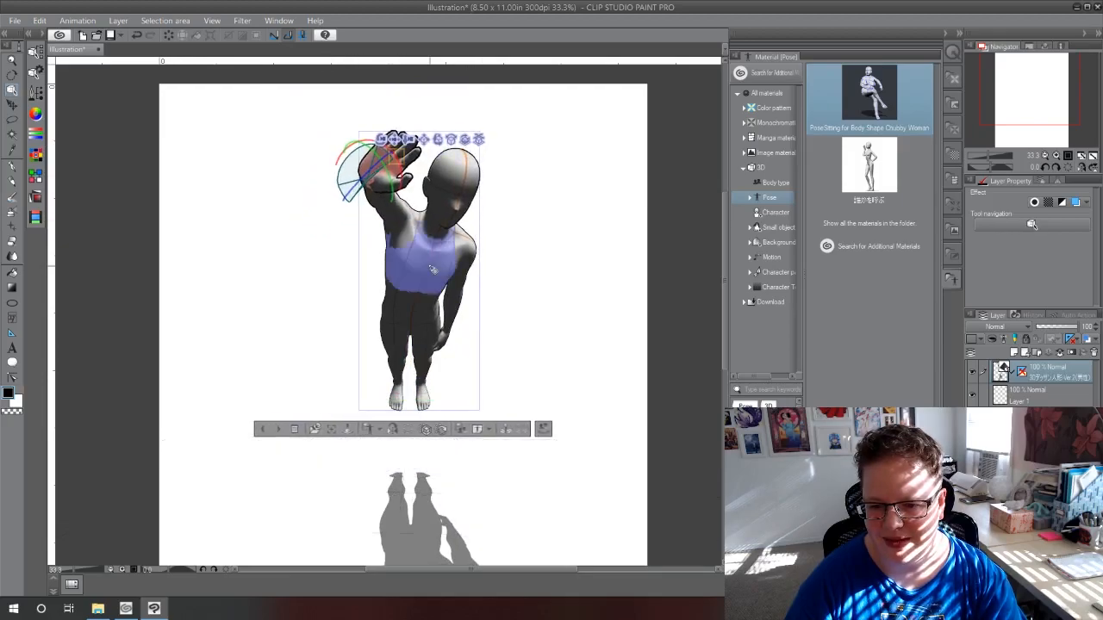
{"action": "key", "text": "ctrl+z"}
{"action": "key", "text": "ctrl+z"}
{"action": "left_click", "coordinate": [433, 269]}
{"action": "left_click_drag", "start_coordinate": [432, 269], "coordinate": [472, 286]}
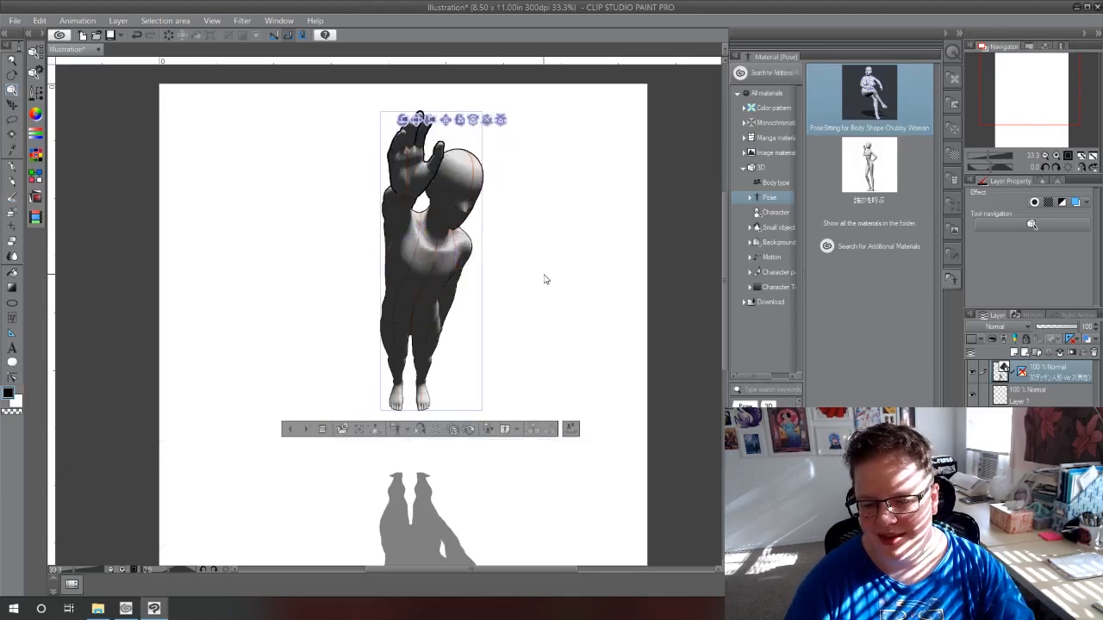
Undo the recent pose adjustments until the figure faces forward with its raised arm extended out to the side
{"action": "key", "text": "ctrl+z"}
{"action": "key", "text": "ctrl+z"}
{"action": "key", "text": "ctrl+z"}
{"action": "key", "text": "ctrl+z"}
{"action": "key", "text": "ctrl+z"}
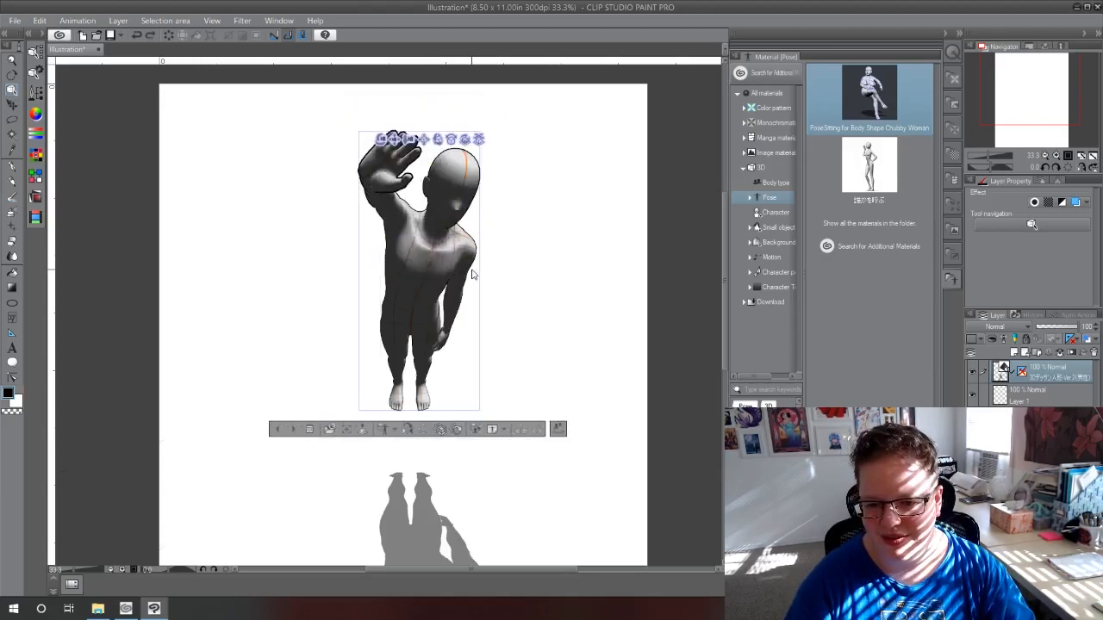
{"action": "key", "text": "ctrl+z"}
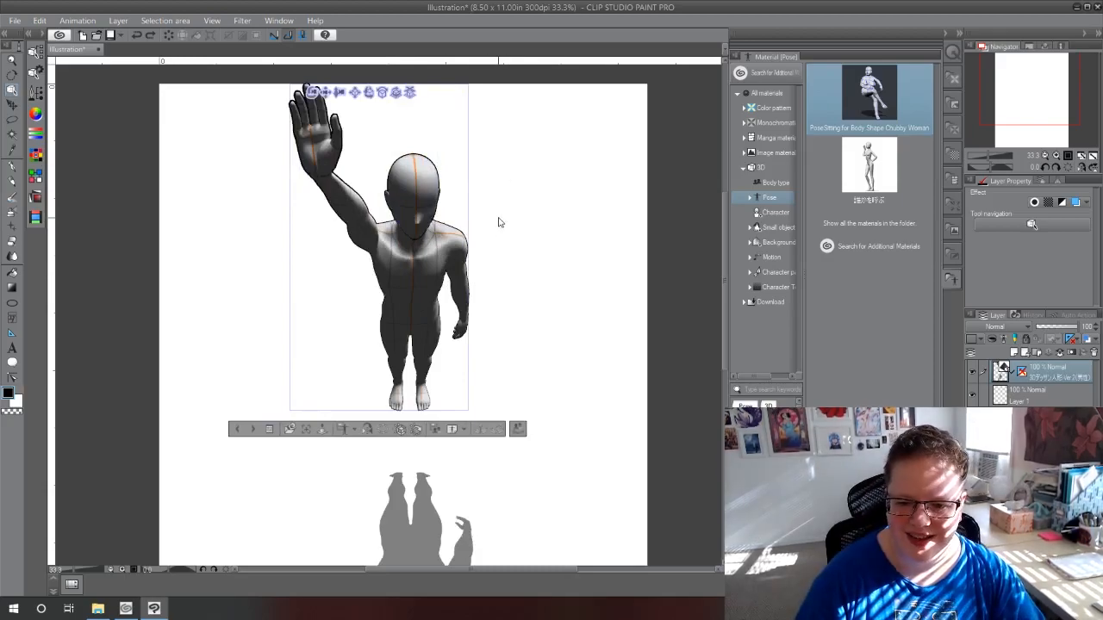
Turn the foreshortened figure slightly so the raised hand sits beside the head, and select its lowered arm's shoulder
{"action": "left_click_drag", "start_coordinate": [399, 100], "coordinate": [358, 113]}
{"action": "left_click", "coordinate": [433, 301]}
{"action": "left_click", "coordinate": [429, 283]}
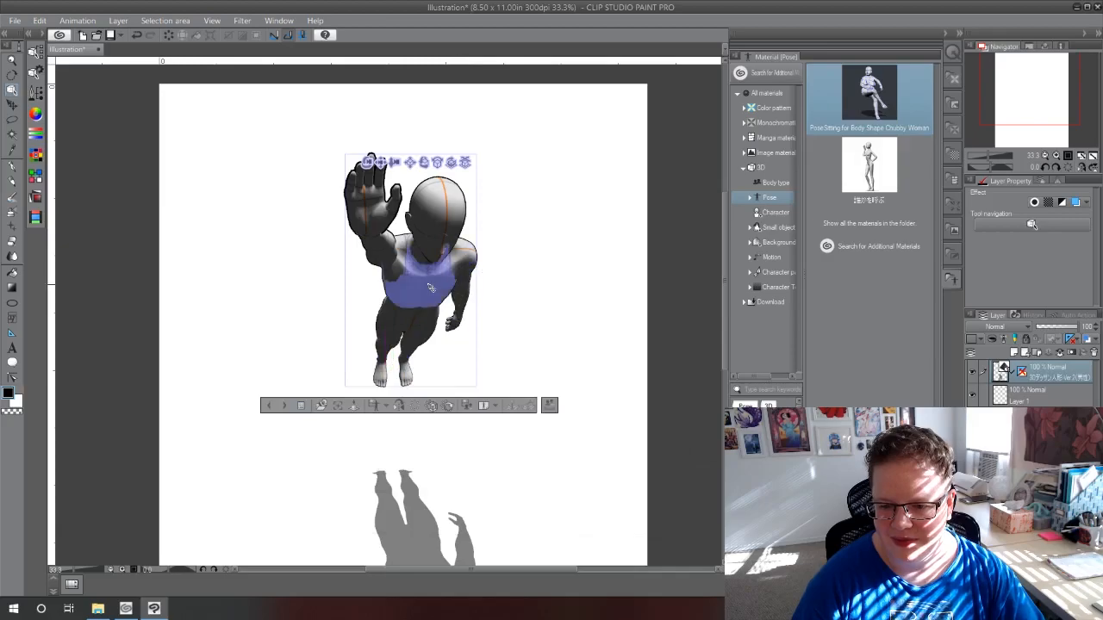
{"action": "left_click", "coordinate": [515, 276]}
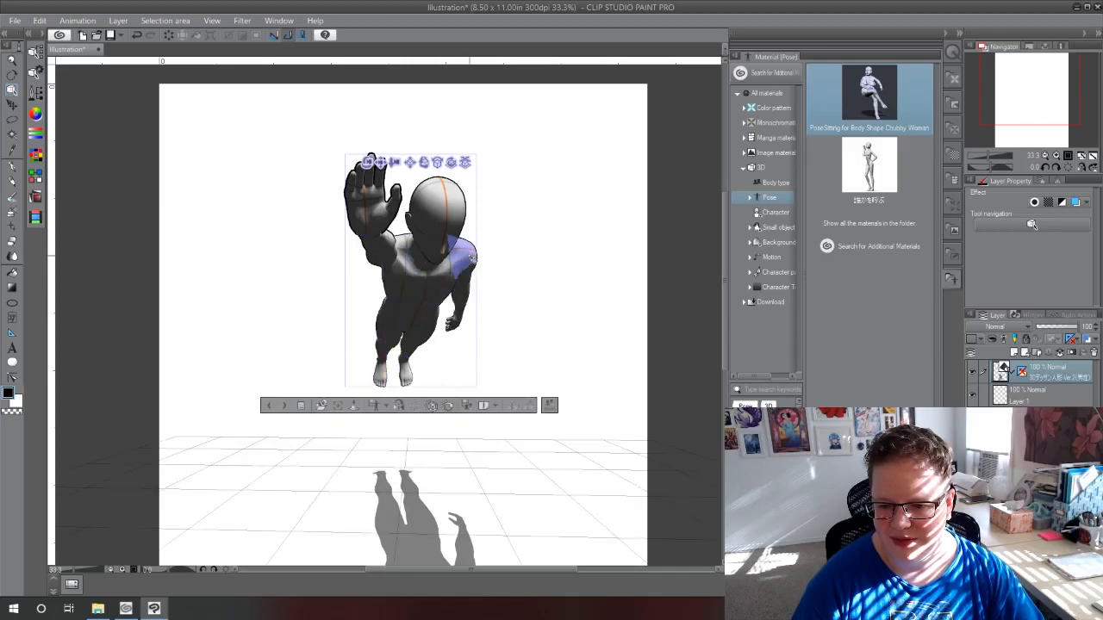
{"action": "left_click", "coordinate": [471, 257]}
Vary the camera perspective between mild and extreme distortion to change how large the raised hand and head look
{"action": "scroll", "coordinate": [471, 257], "scroll_direction": "up", "scroll_amount": 3}
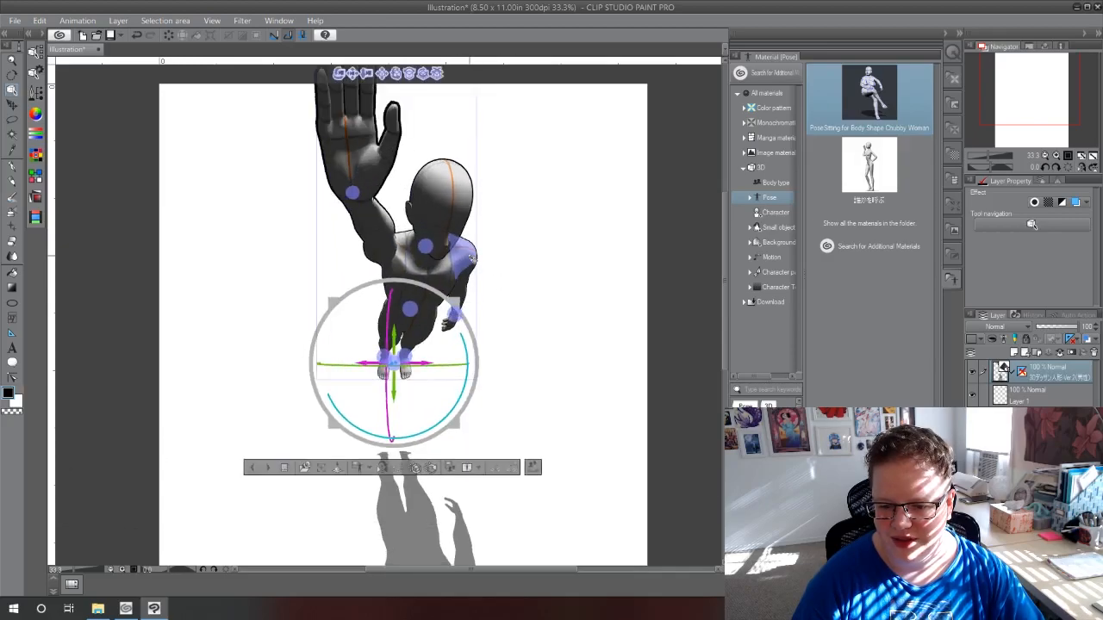
{"action": "left_click", "coordinate": [465, 263]}
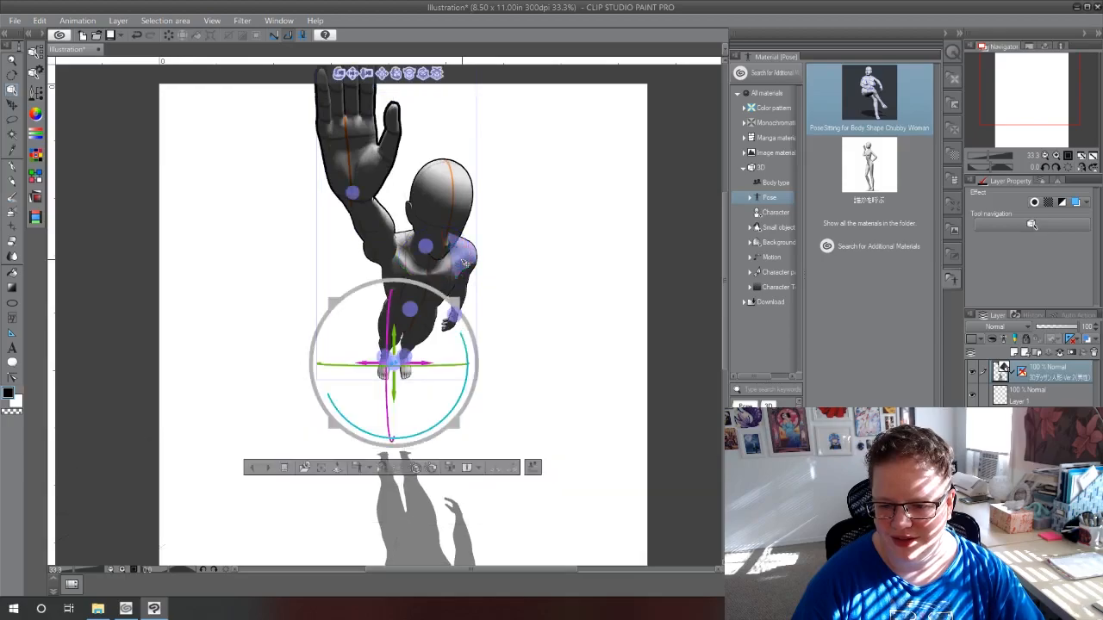
{"action": "scroll", "coordinate": [465, 264], "scroll_direction": "up", "scroll_amount": 2}
{"action": "scroll", "coordinate": [465, 262], "scroll_direction": "up", "scroll_amount": 2}
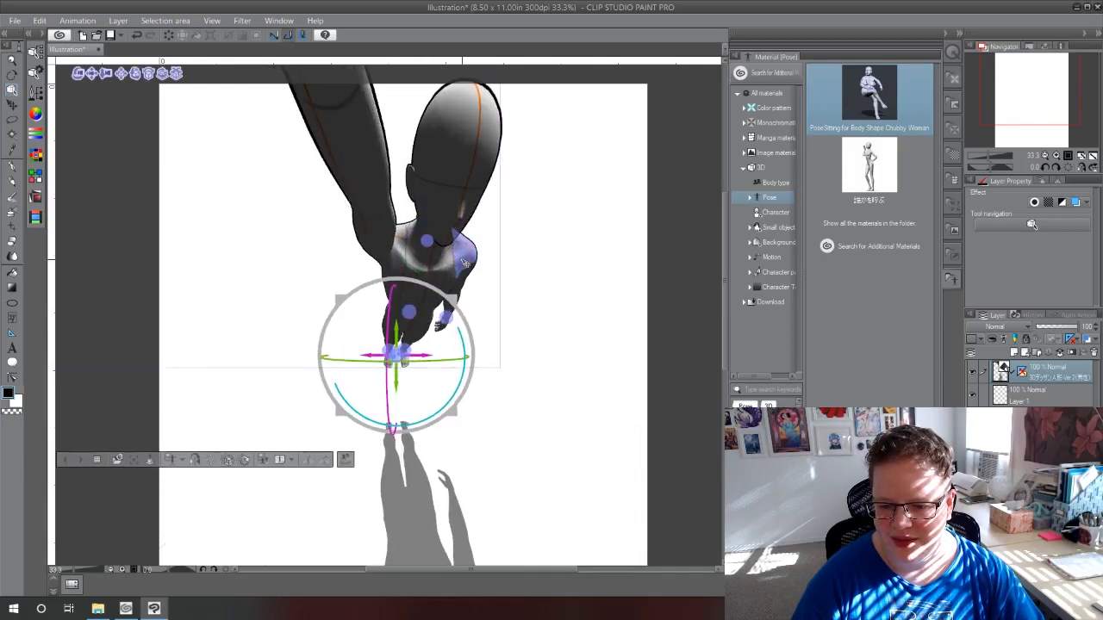
{"action": "left_click", "coordinate": [466, 264]}
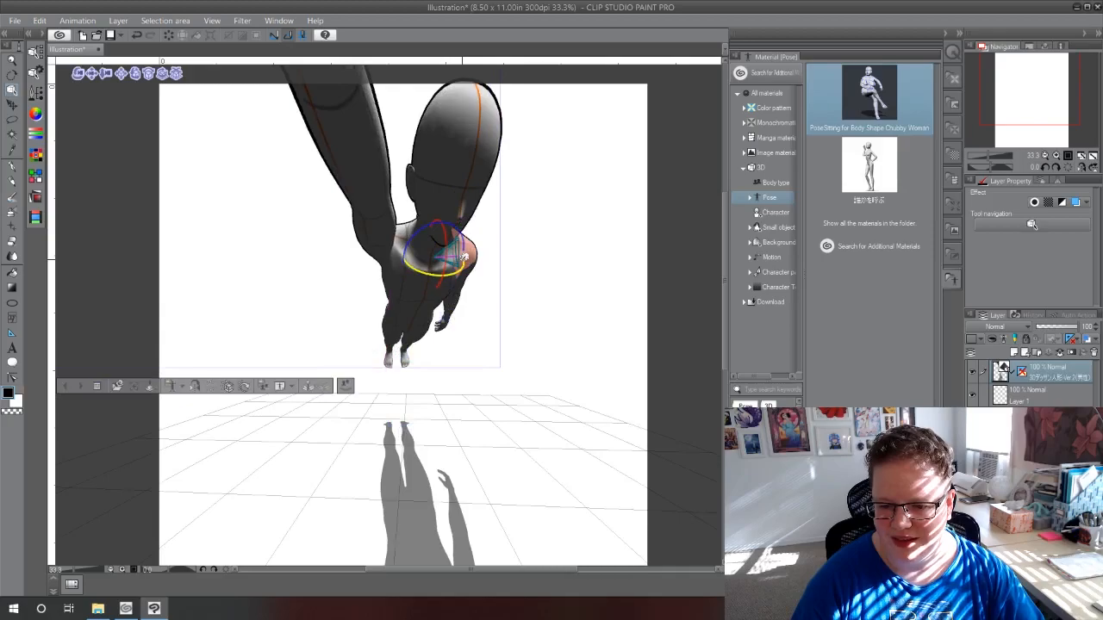
{"action": "scroll", "coordinate": [465, 258], "scroll_direction": "down", "scroll_amount": 5}
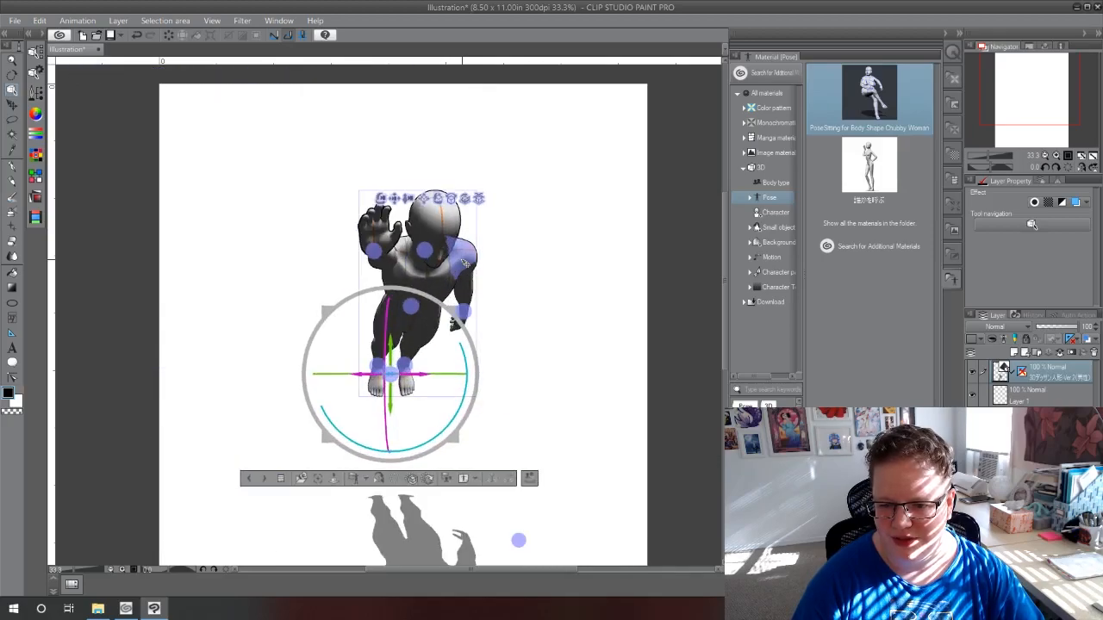
{"action": "scroll", "coordinate": [465, 260], "scroll_direction": "up", "scroll_amount": 3}
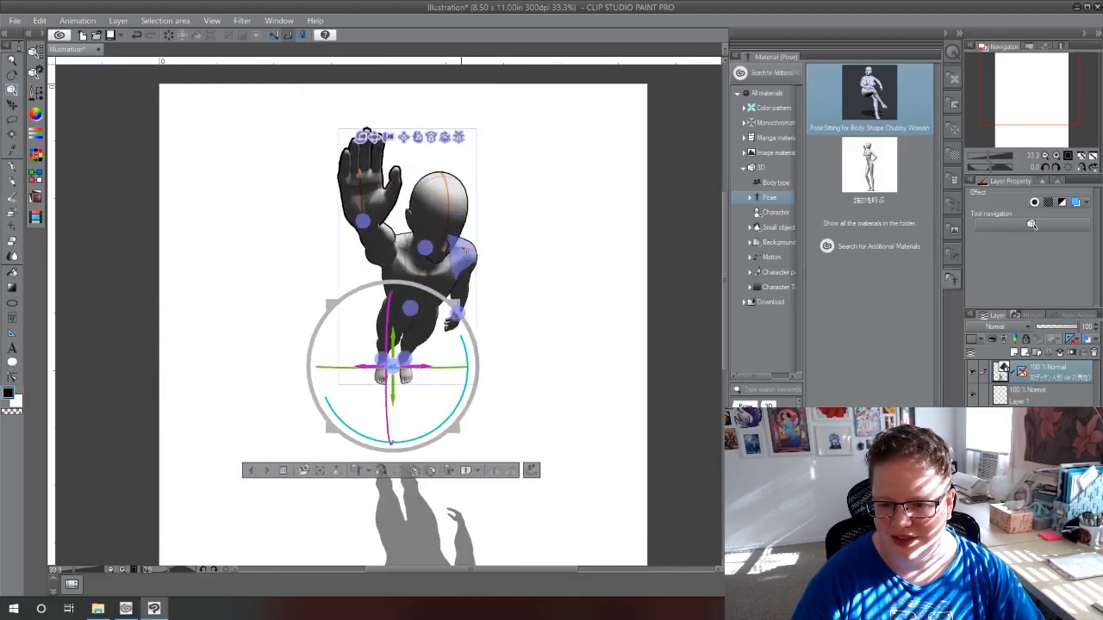
{"action": "mouse_move", "coordinate": [450, 139]}
{"action": "left_mouse_down"}
{"action": "mouse_move", "coordinate": [436, 140]}
{"action": "mouse_move", "coordinate": [452, 139]}
{"action": "left_mouse_up"}
{"action": "scroll", "coordinate": [437, 182], "scroll_direction": "down", "scroll_amount": 2}
{"action": "scroll", "coordinate": [439, 194], "scroll_direction": "up", "scroll_amount": 4}
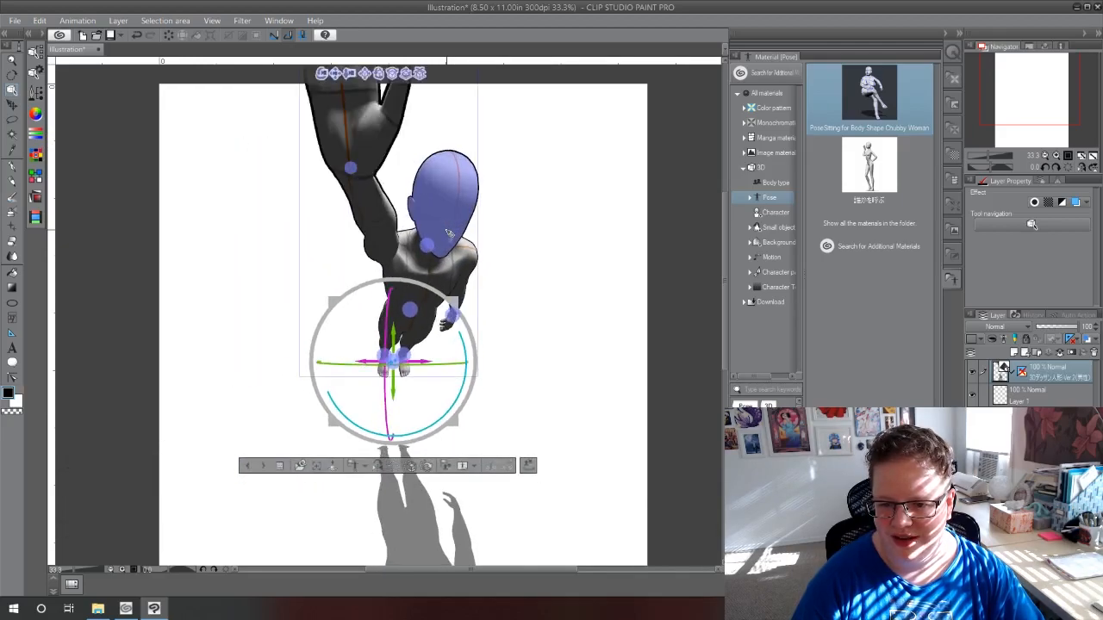
{"action": "scroll", "coordinate": [450, 232], "scroll_direction": "down", "scroll_amount": 2}
{"action": "scroll", "coordinate": [449, 234], "scroll_direction": "down", "scroll_amount": 1}
{"action": "left_click_drag", "start_coordinate": [456, 162], "coordinate": [458, 220]}
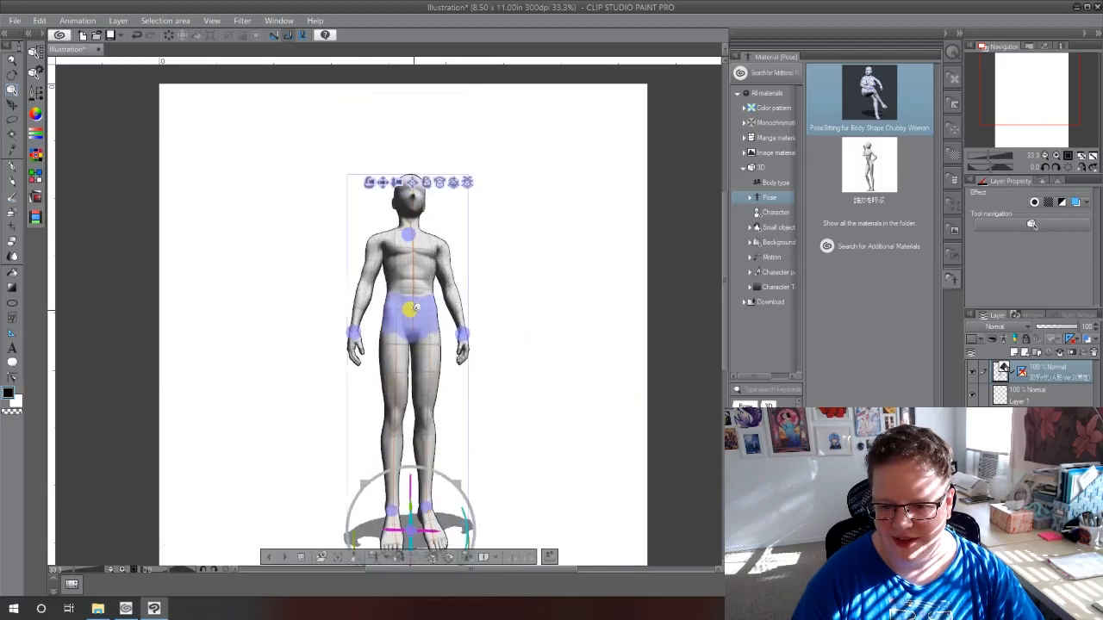
Add the むっちりボディ body type figure to the scene and move it down beside the standing male figure
{"action": "scroll", "coordinate": [416, 307], "scroll_direction": "up", "scroll_amount": 4}
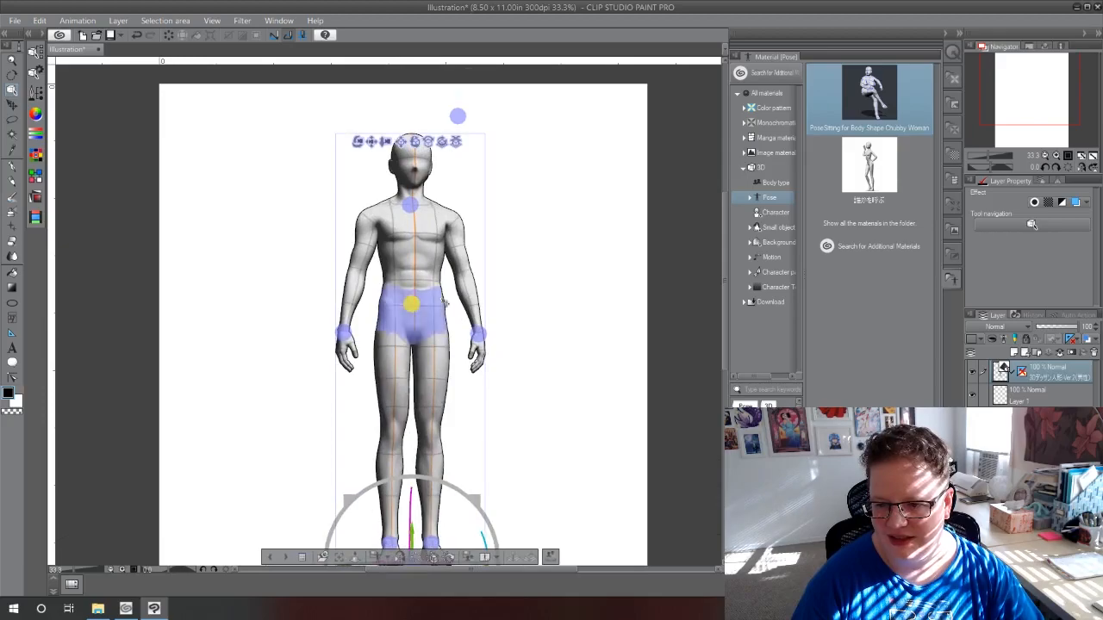
{"action": "left_click", "coordinate": [765, 182]}
{"action": "left_click_drag", "start_coordinate": [235, 297], "coordinate": [238, 299]}
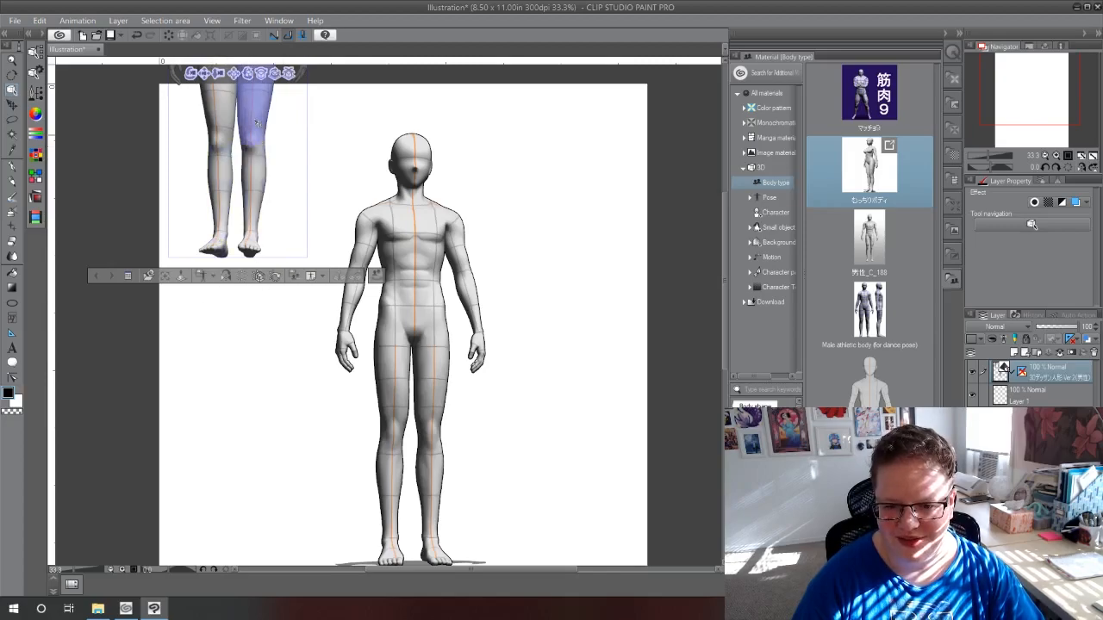
{"action": "left_click_drag", "start_coordinate": [271, 102], "coordinate": [300, 276]}
Push the perspective to an extreme with both figures in view, tilt the female figure toward the viewer, and ease the distortion back
{"action": "scroll", "coordinate": [284, 296], "scroll_direction": "up", "scroll_amount": 5}
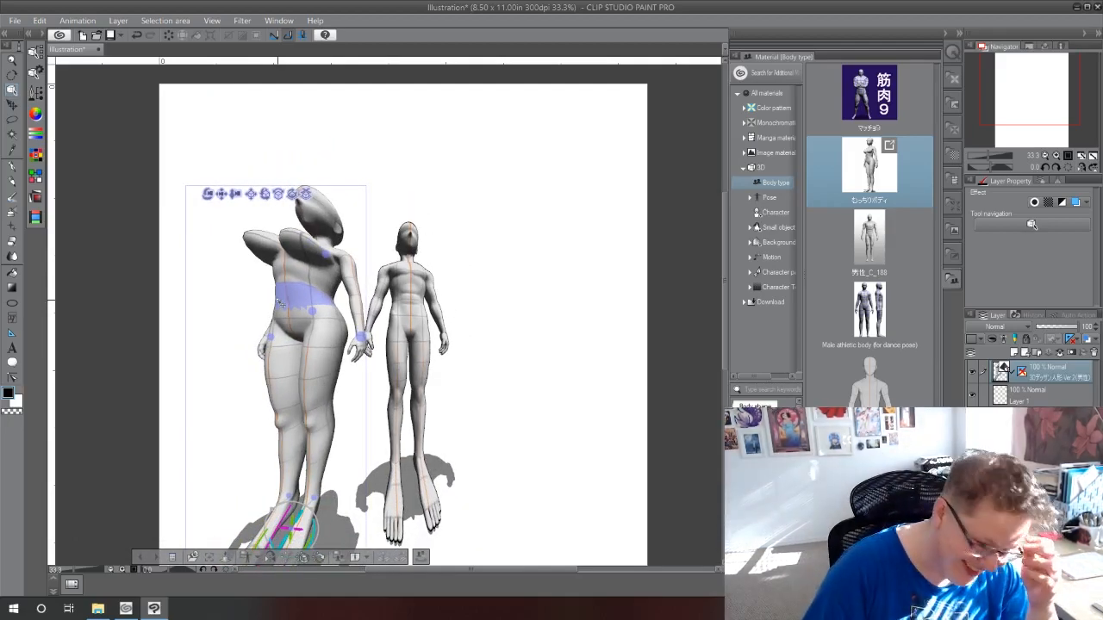
{"action": "scroll", "coordinate": [279, 307], "scroll_direction": "down", "scroll_amount": 5}
{"action": "scroll", "coordinate": [302, 162], "scroll_direction": "down", "scroll_amount": 1}
{"action": "left_click_drag", "start_coordinate": [325, 160], "coordinate": [338, 207]}
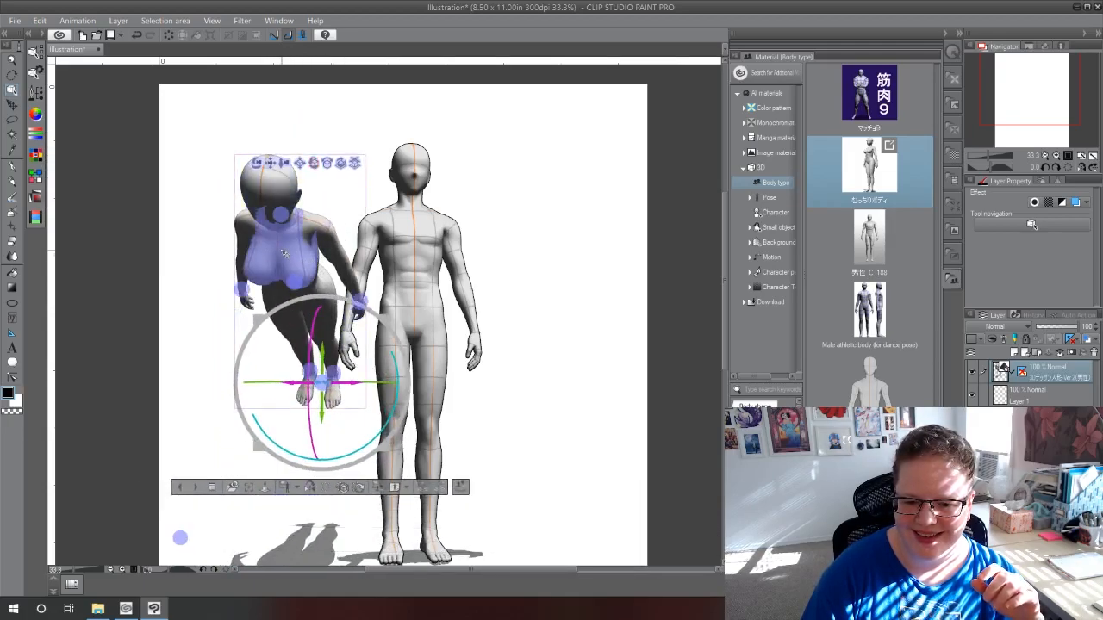
{"action": "scroll", "coordinate": [285, 253], "scroll_direction": "up", "scroll_amount": 6}
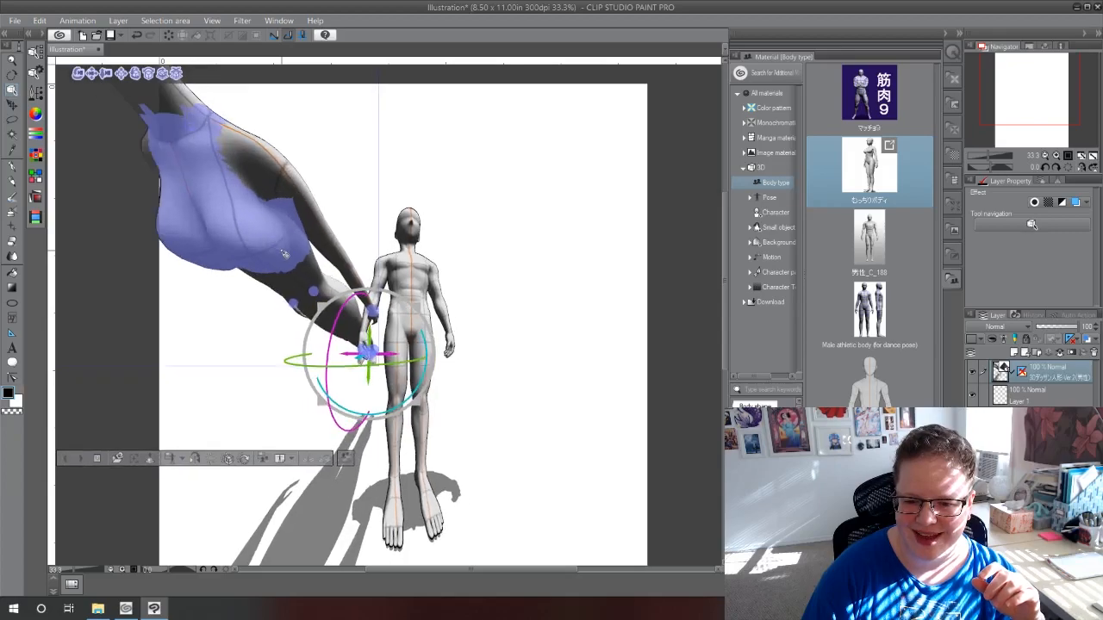
{"action": "scroll", "coordinate": [284, 253], "scroll_direction": "down", "scroll_amount": 6}
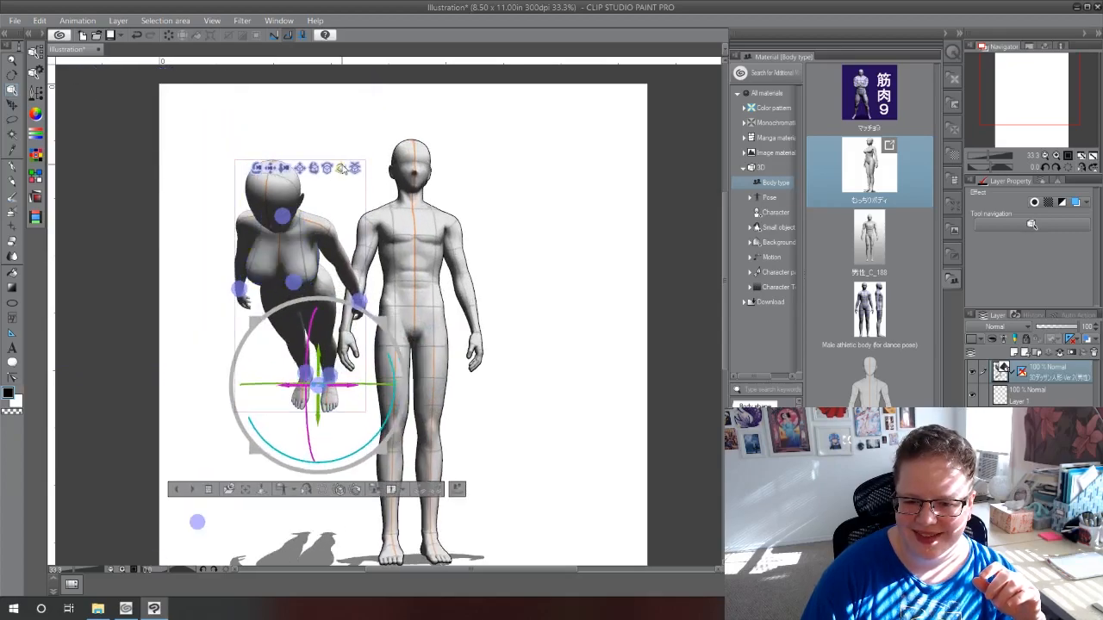
Reset the female figure's rotation so it stands upright facing forward, and focus the camera on it
{"action": "left_click", "coordinate": [339, 491]}
{"action": "left_click", "coordinate": [321, 490]}
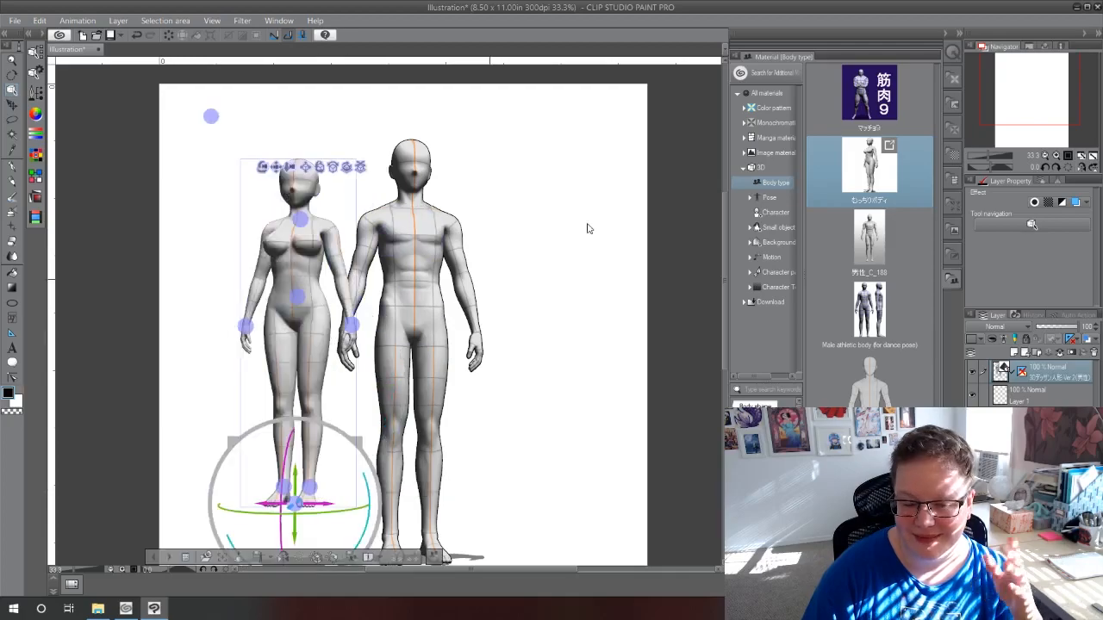
{"action": "left_click", "coordinate": [229, 557]}
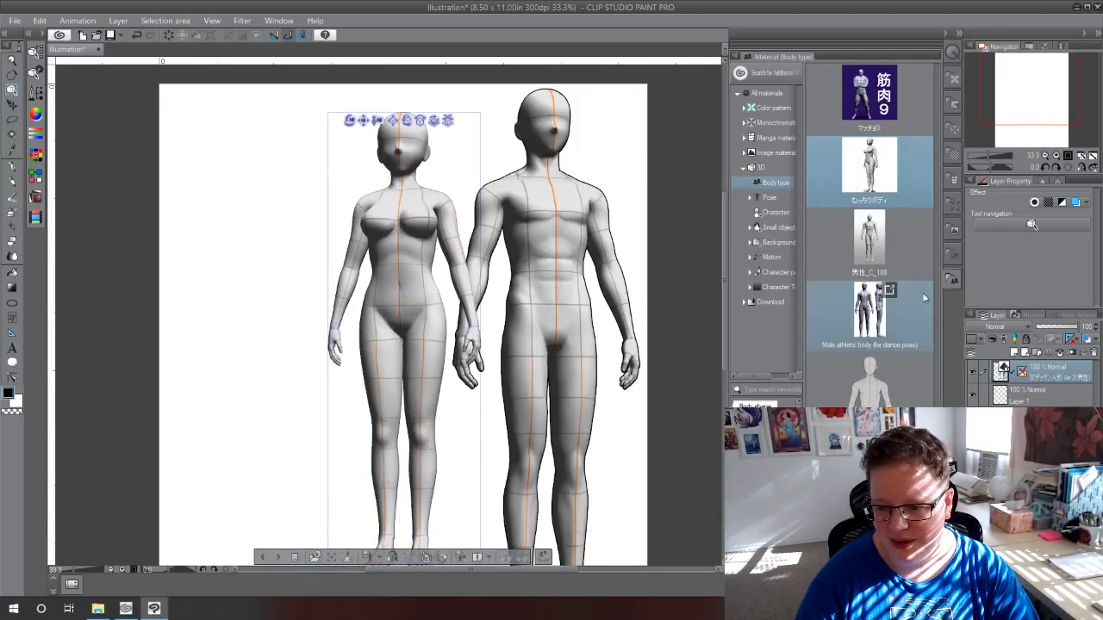
Fade the 3D figure layer to about 28% opacity and trace the neck and shoulder line on Layer 2
{"action": "left_click", "coordinate": [971, 373]}
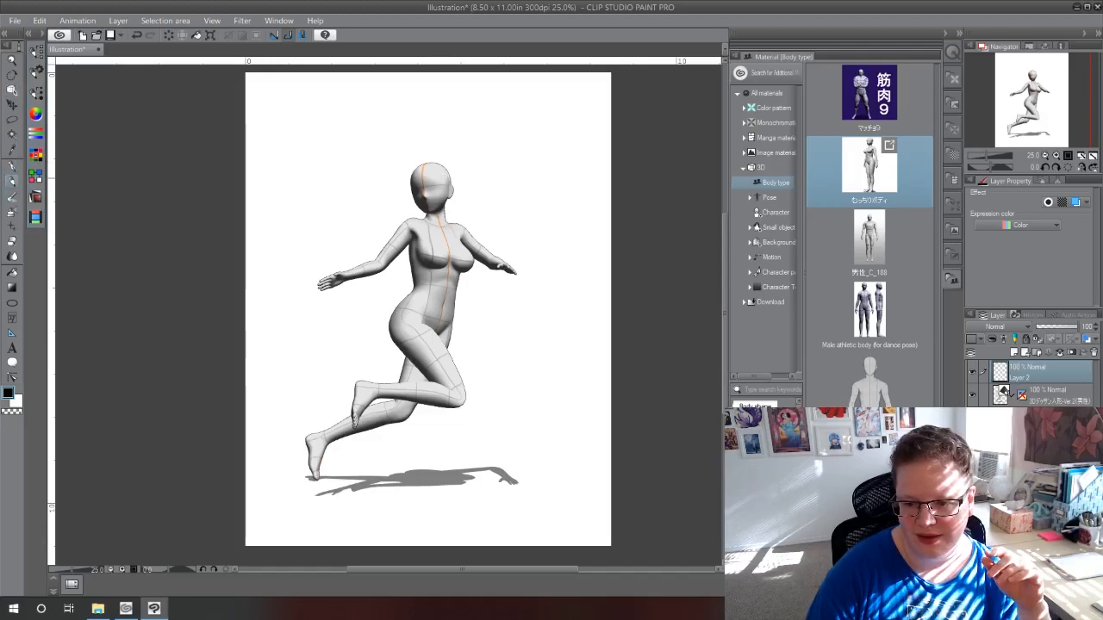
{"action": "left_click", "coordinate": [1068, 390]}
{"action": "left_click_drag", "start_coordinate": [1077, 327], "coordinate": [1050, 334]}
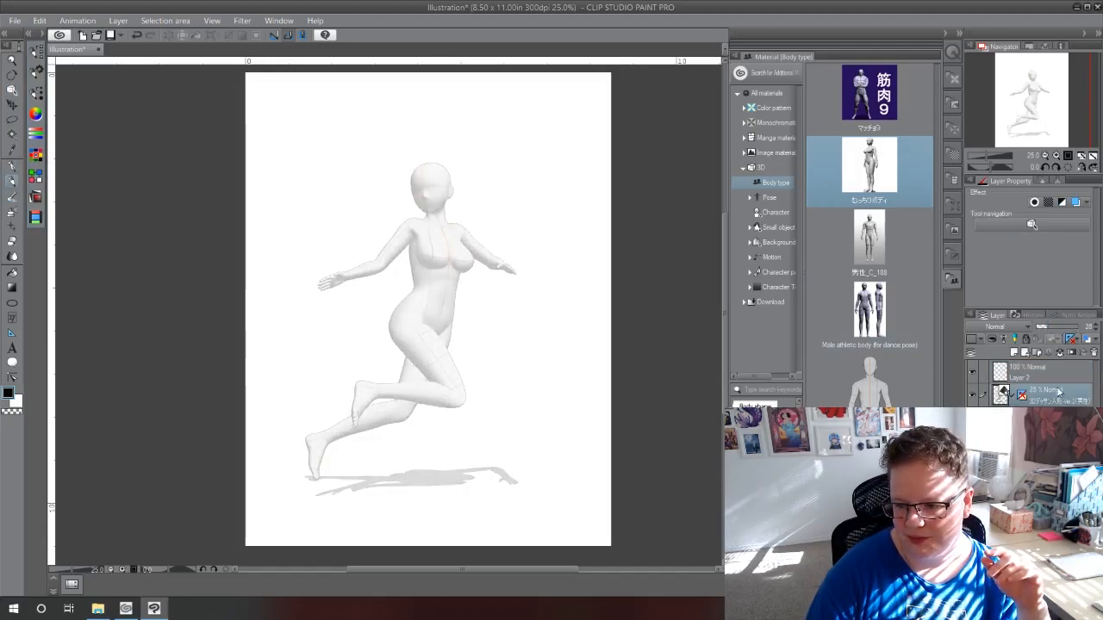
{"action": "left_click", "coordinate": [1056, 372]}
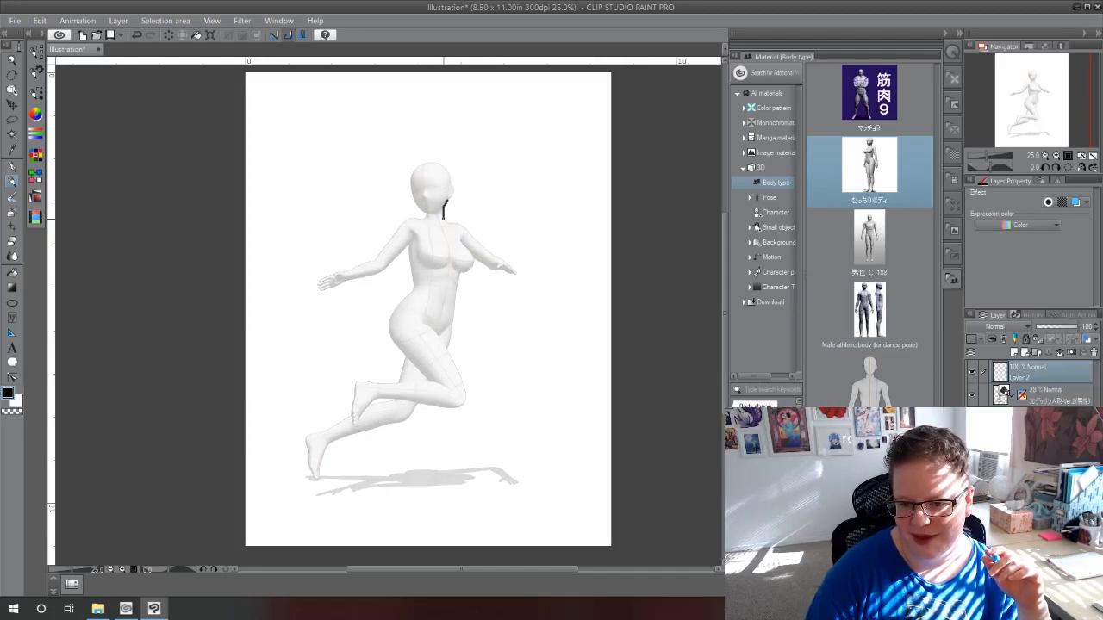
{"action": "left_click_drag", "start_coordinate": [447, 222], "coordinate": [463, 230]}
Toggle the faded 3D figure layer's visibility, and select that layer with the Operation tool
{"action": "left_click", "coordinate": [972, 395]}
{"action": "left_click", "coordinate": [972, 395]}
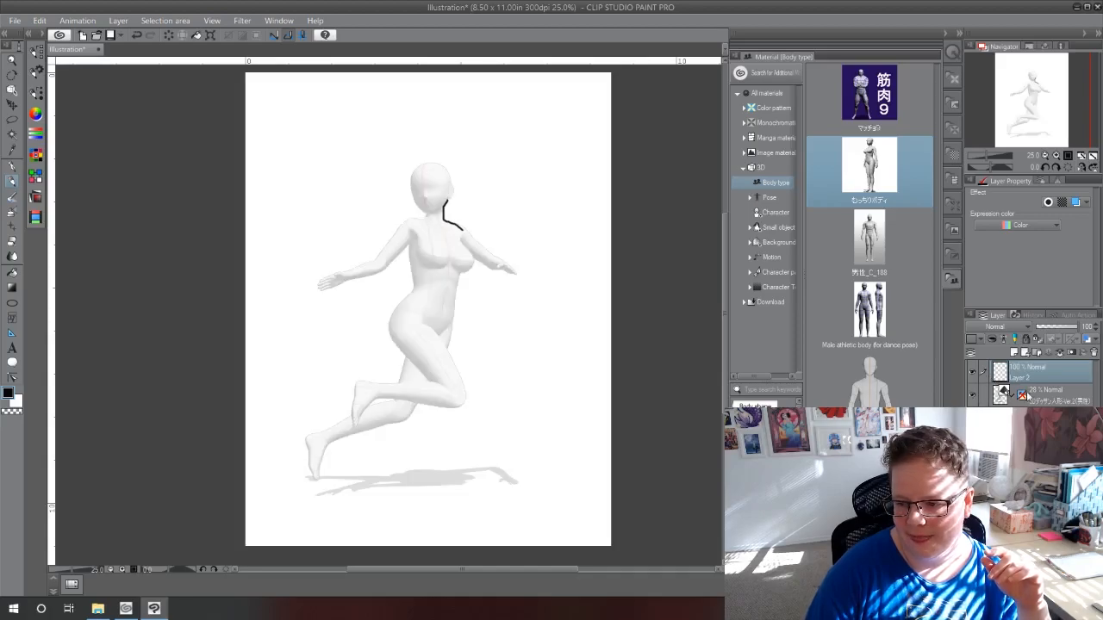
{"action": "left_click", "coordinate": [1049, 403]}
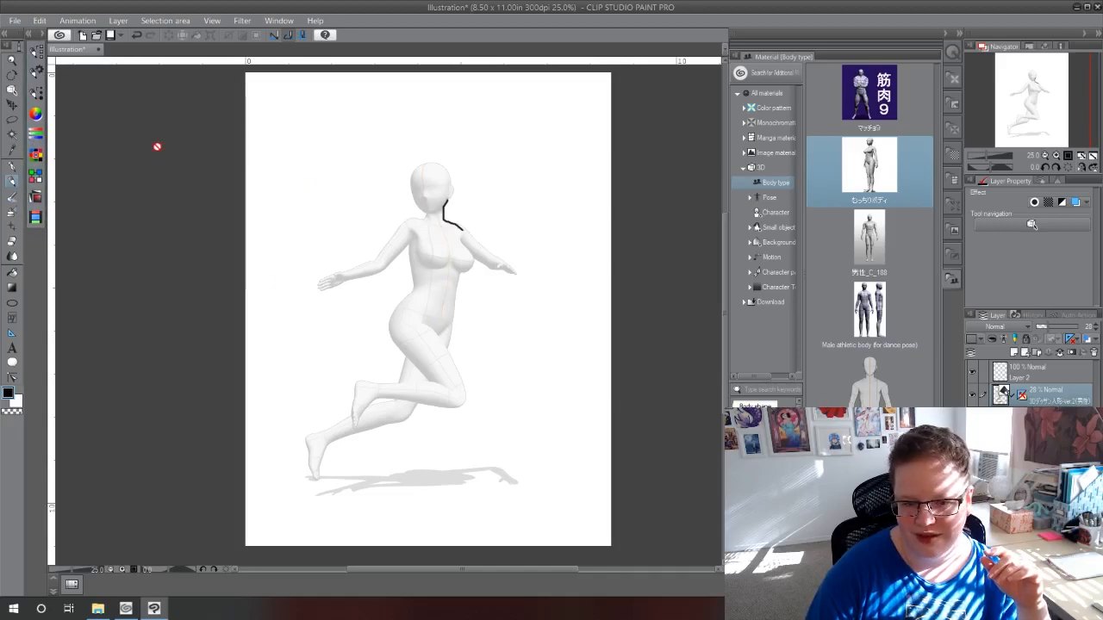
{"action": "left_click", "coordinate": [12, 90]}
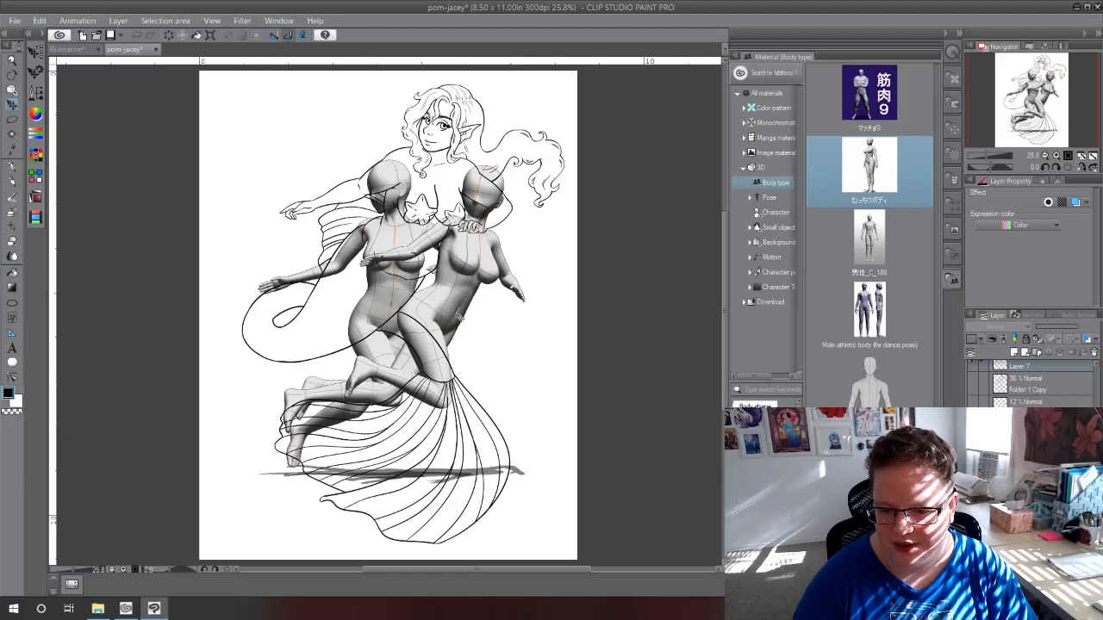
Toggle the 3D reference figures over the mermaid line art to compare their poses with the drawing
{"action": "key", "text": "Delete"}
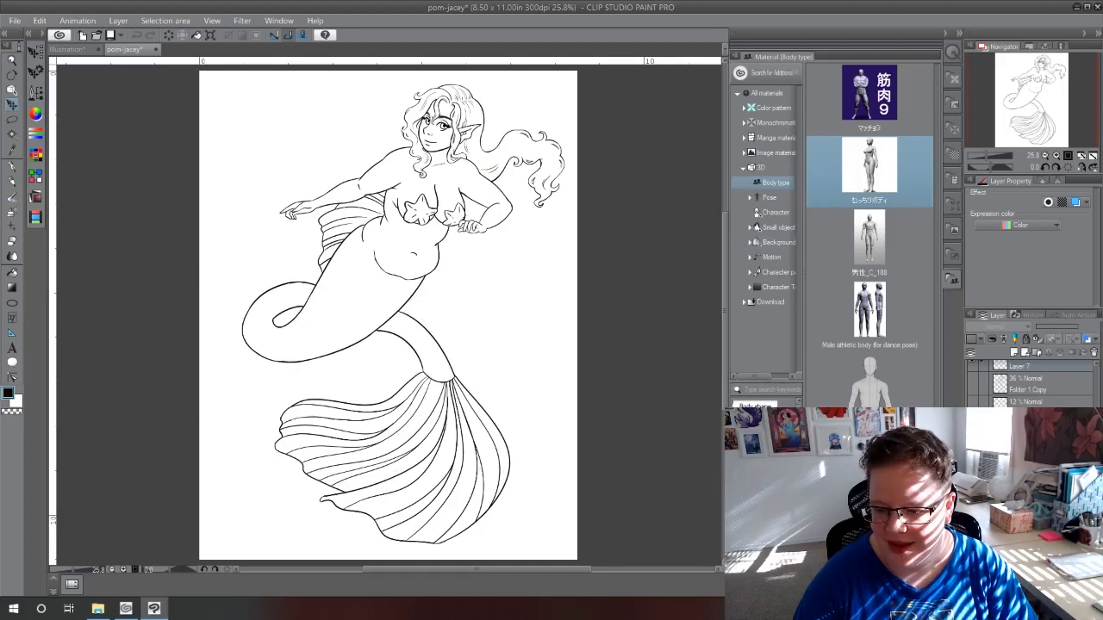
{"action": "scroll", "coordinate": [1030, 384], "scroll_direction": "up", "scroll_amount": 5}
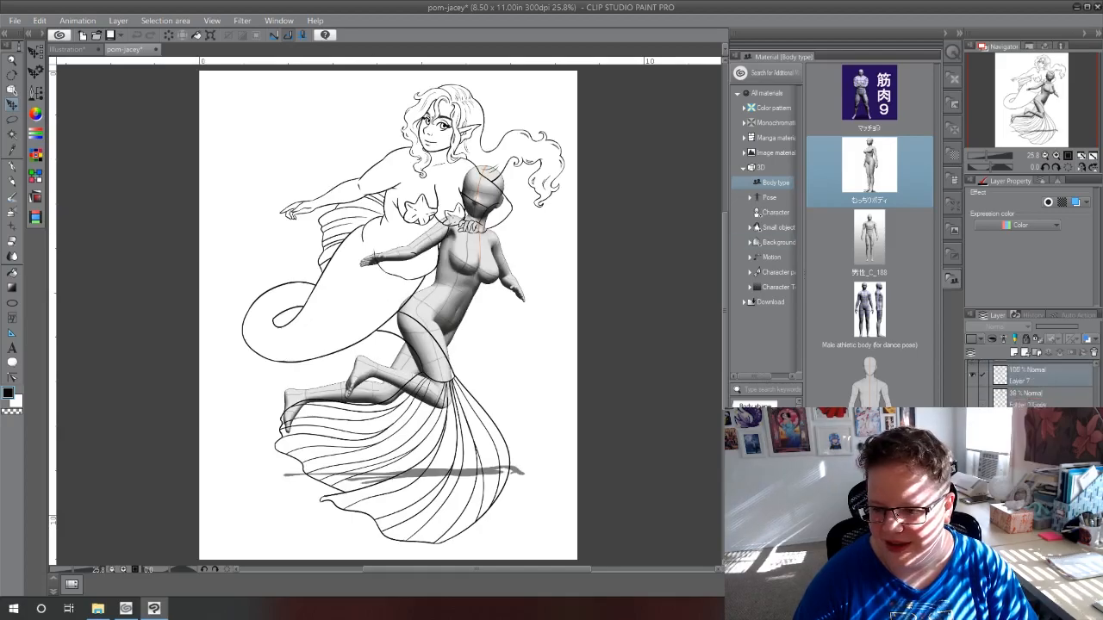
{"action": "scroll", "coordinate": [1030, 384], "scroll_direction": "down", "scroll_amount": 5}
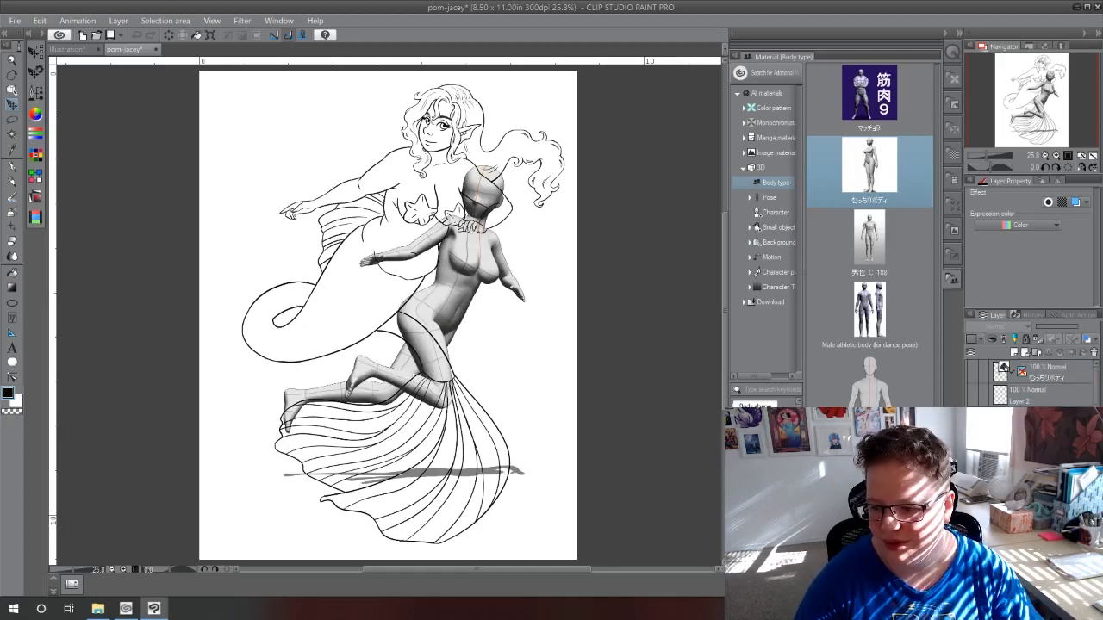
Open the full-size PNG of the finished colour mermaid artwork from the Merm - Pom folder
{"action": "left_click", "coordinate": [34, 66]}
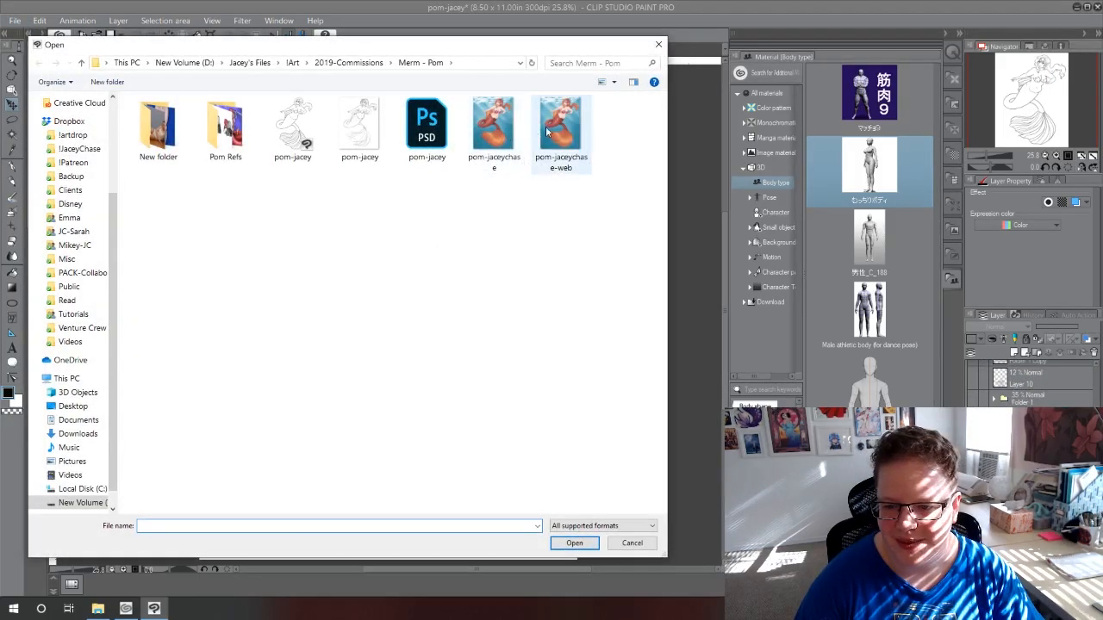
{"action": "left_click", "coordinate": [493, 129]}
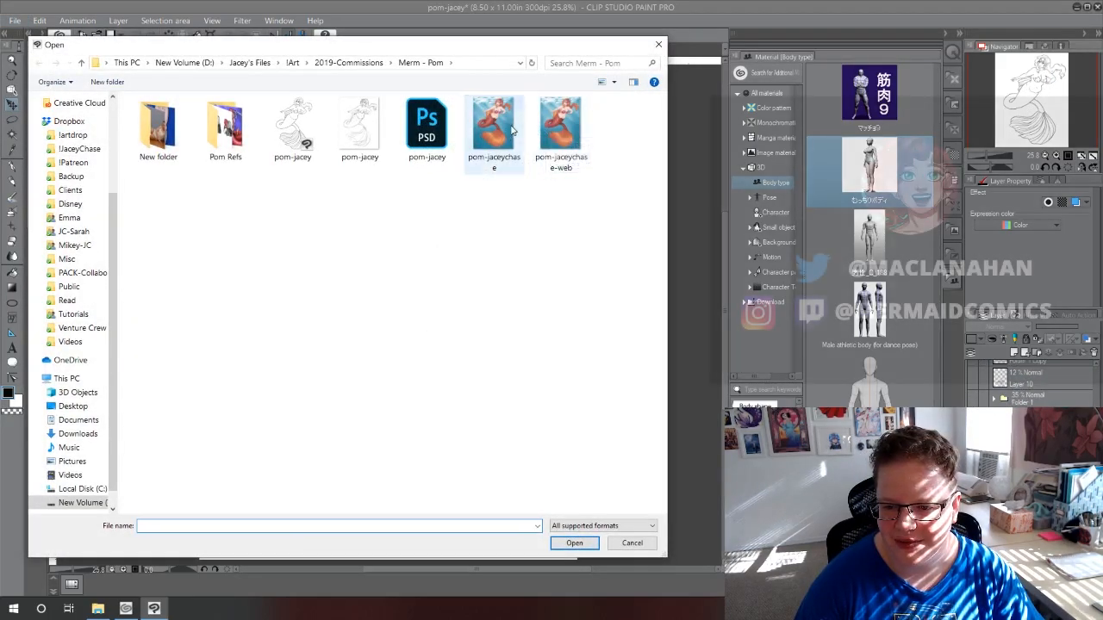
{"action": "left_click", "coordinate": [574, 544]}
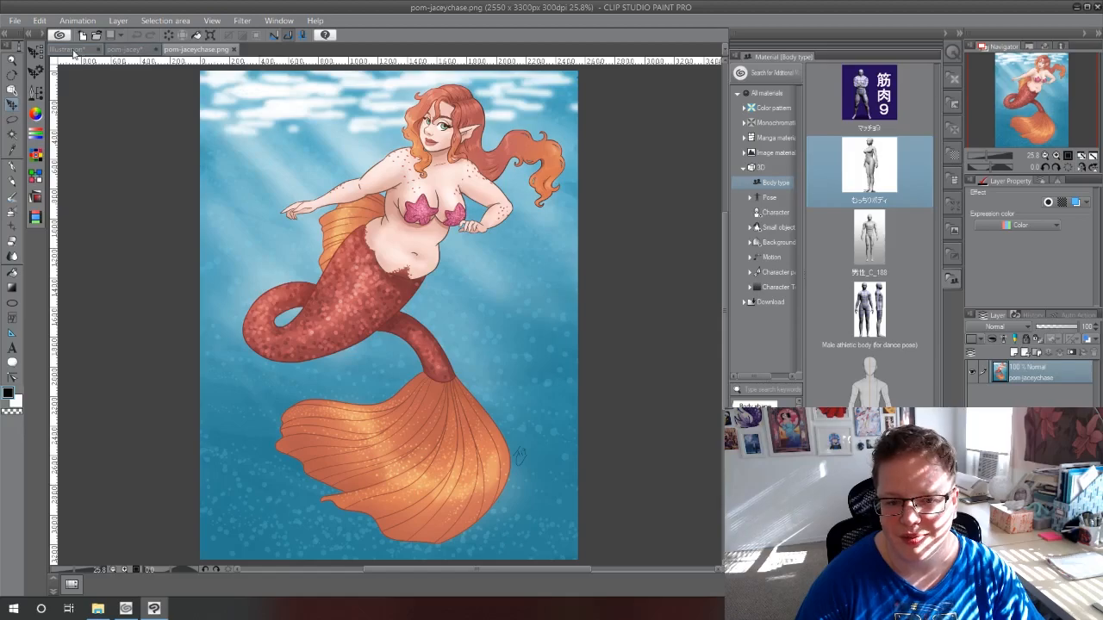
Float the finished mermaid artwork and the Illustration canvas as side-by-side windows, and activate the 3D figure's canvas
{"action": "left_click", "coordinate": [135, 49]}
{"action": "left_click", "coordinate": [84, 50]}
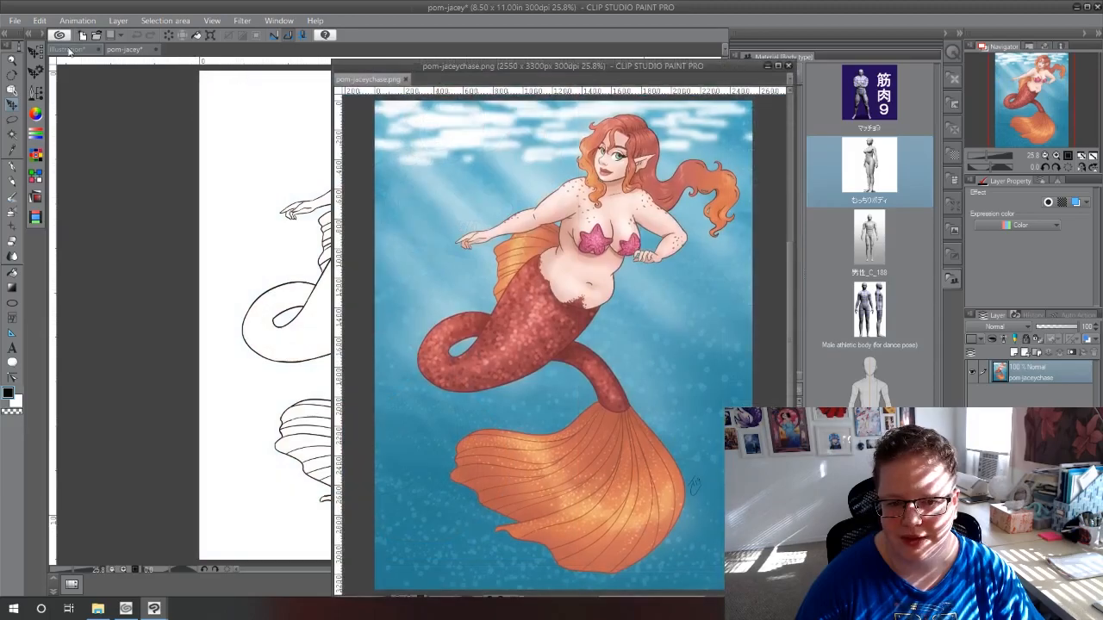
{"action": "left_click_drag", "start_coordinate": [69, 49], "coordinate": [98, 112]}
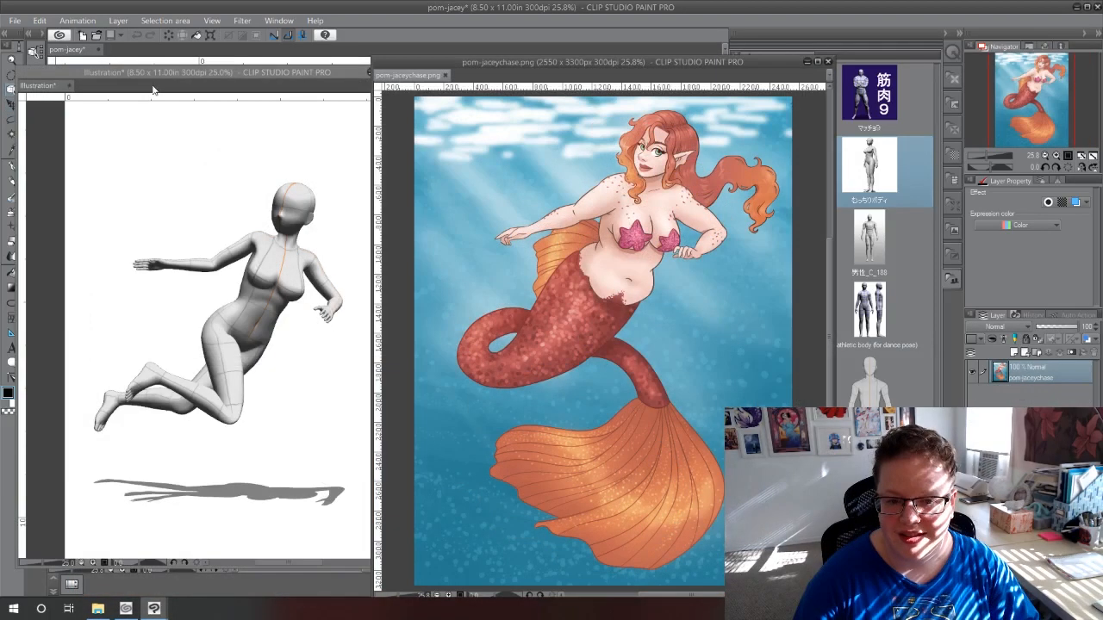
{"action": "left_click", "coordinate": [317, 489]}
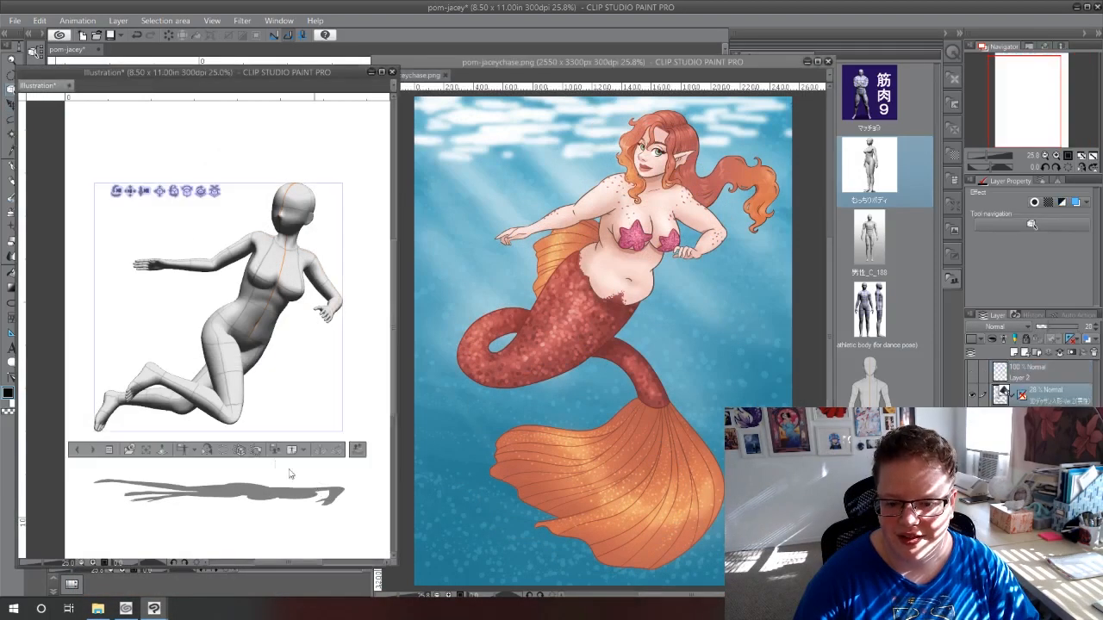